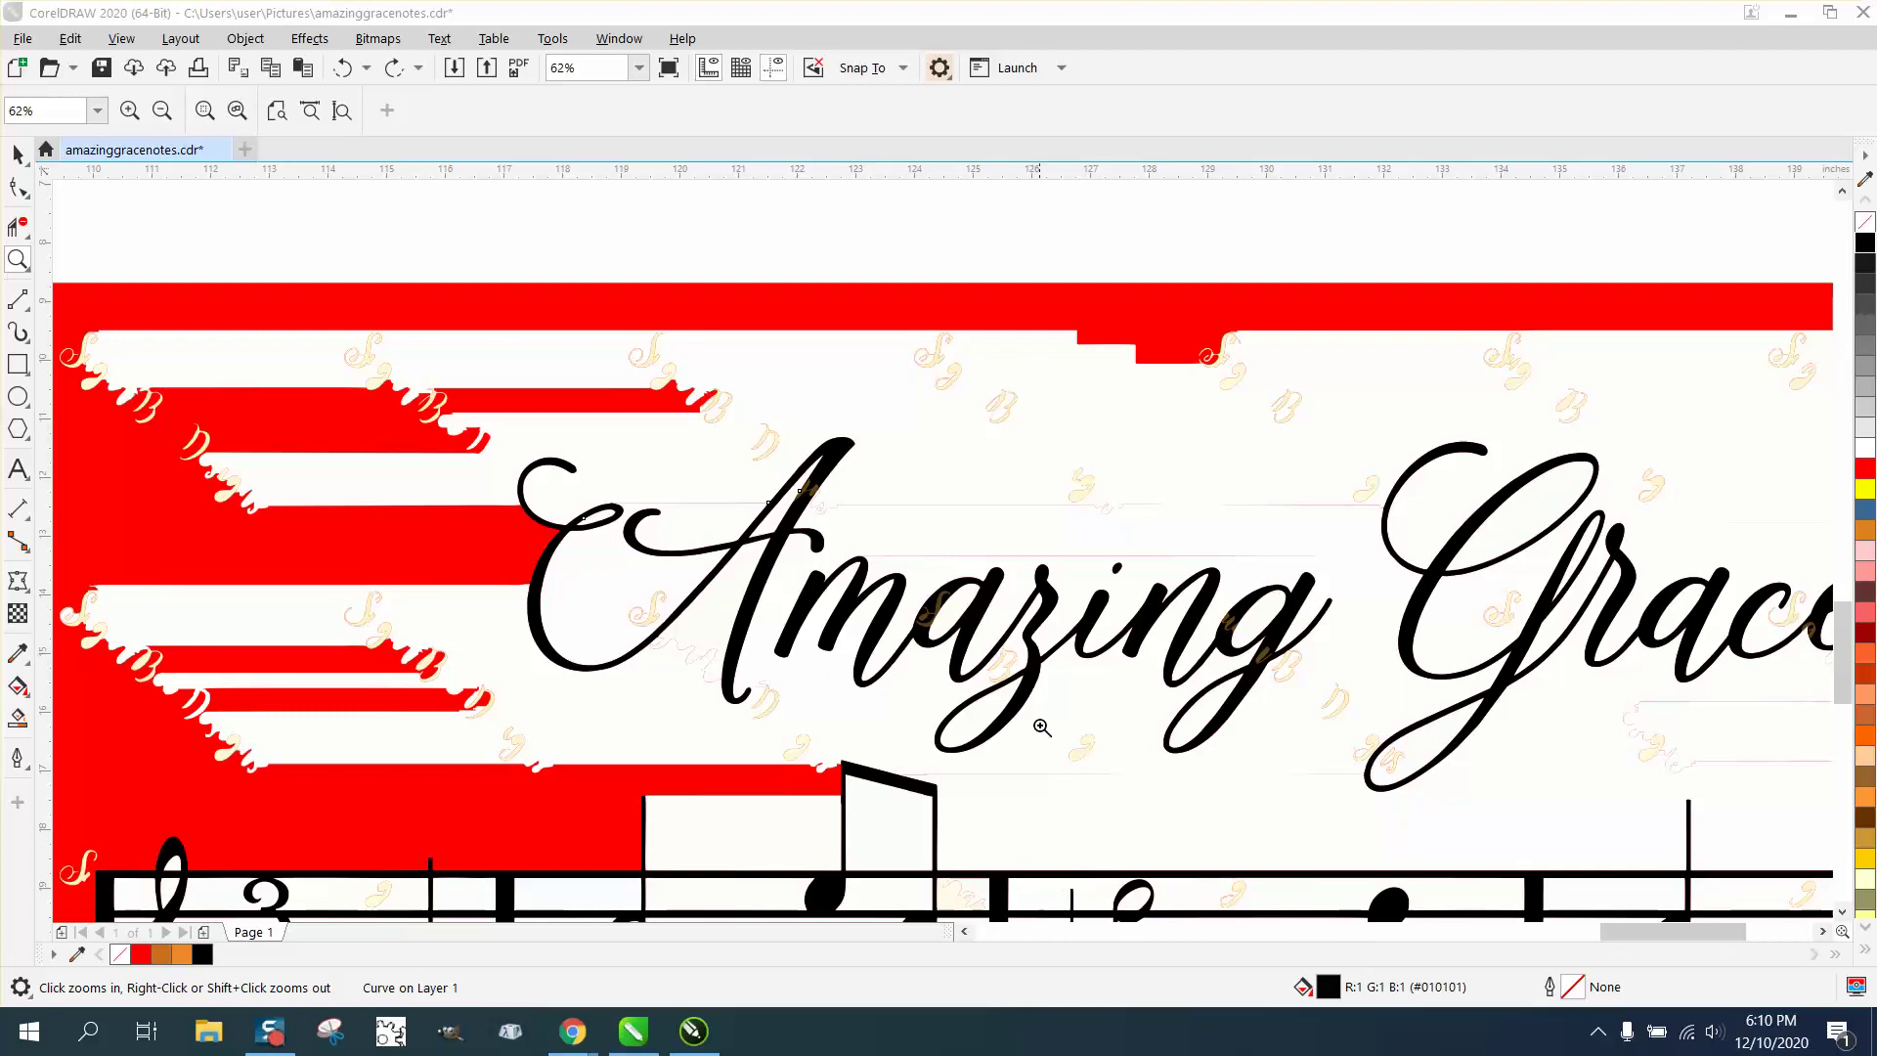
Step: Fill the watermark fragment on the letter A's thick stroke, and the A itself, with solid black
{"action": "right_click", "coordinate": [1131, 770]}
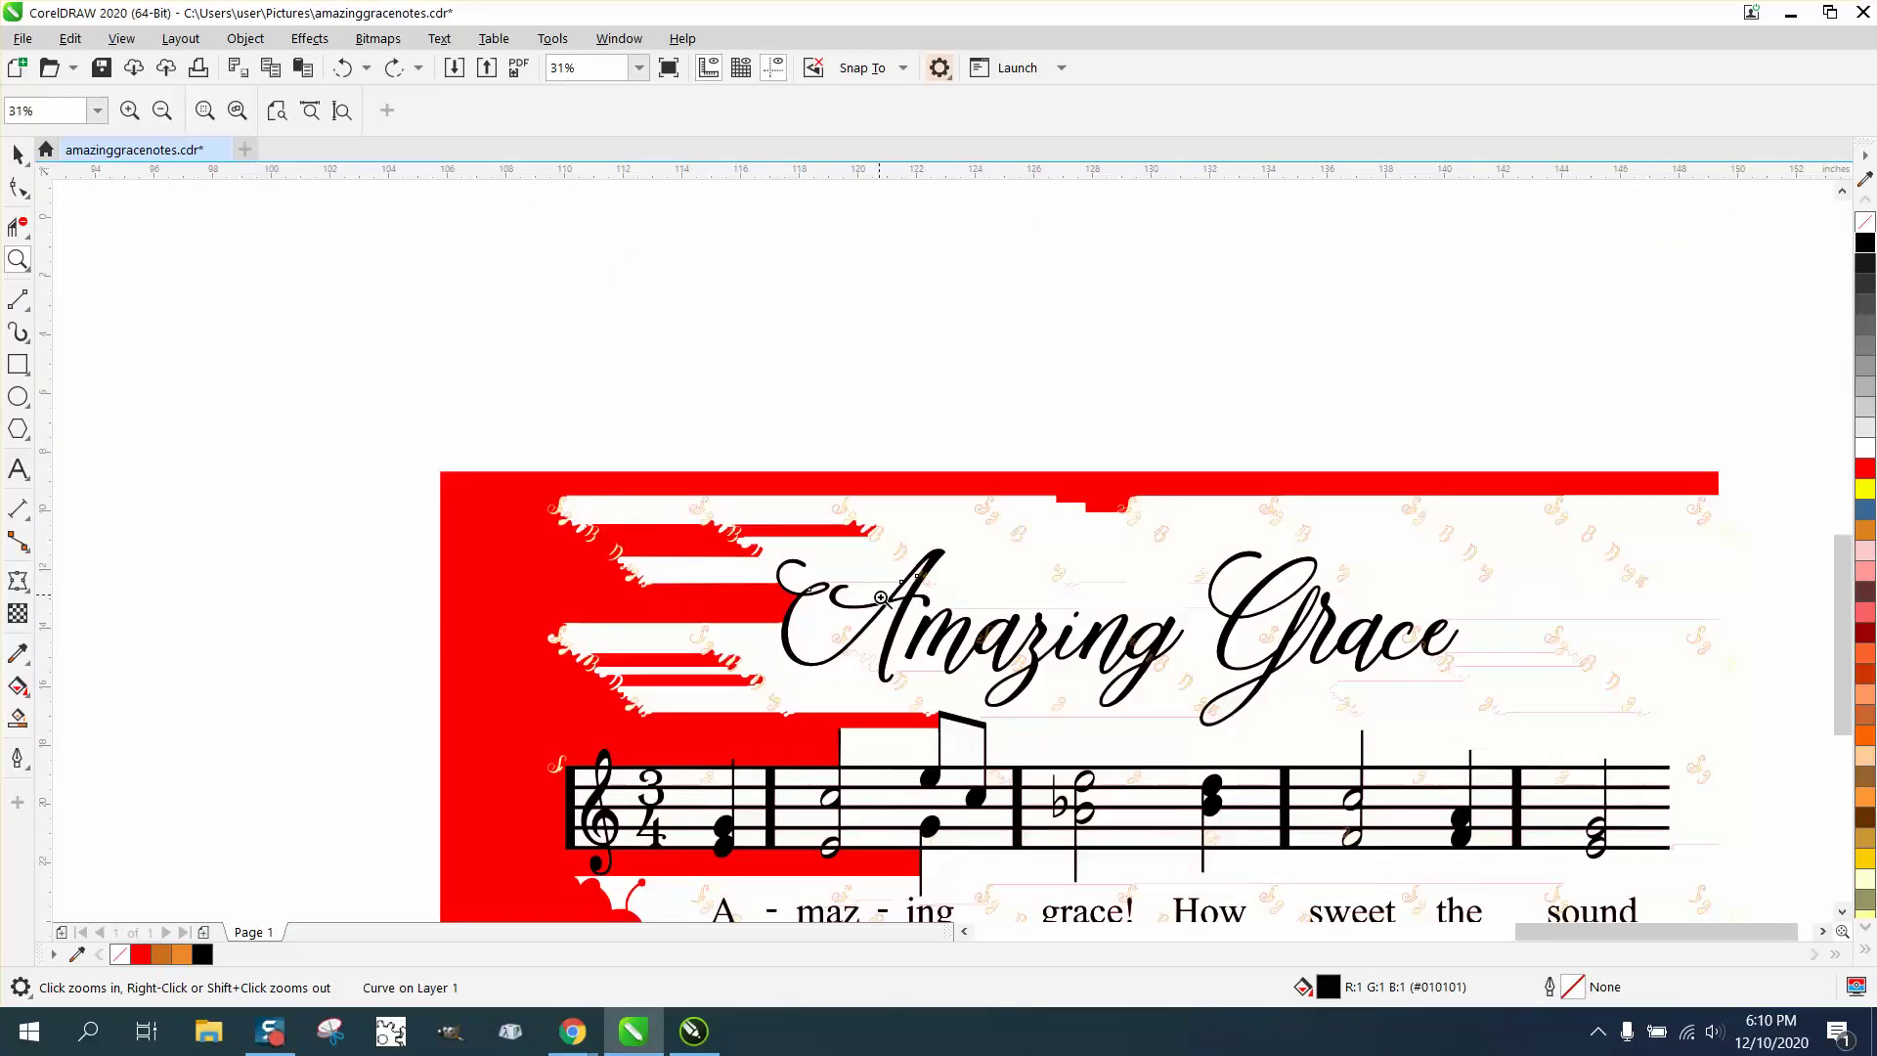
{"action": "left_click_drag", "start_coordinate": [799, 550], "coordinate": [1045, 688]}
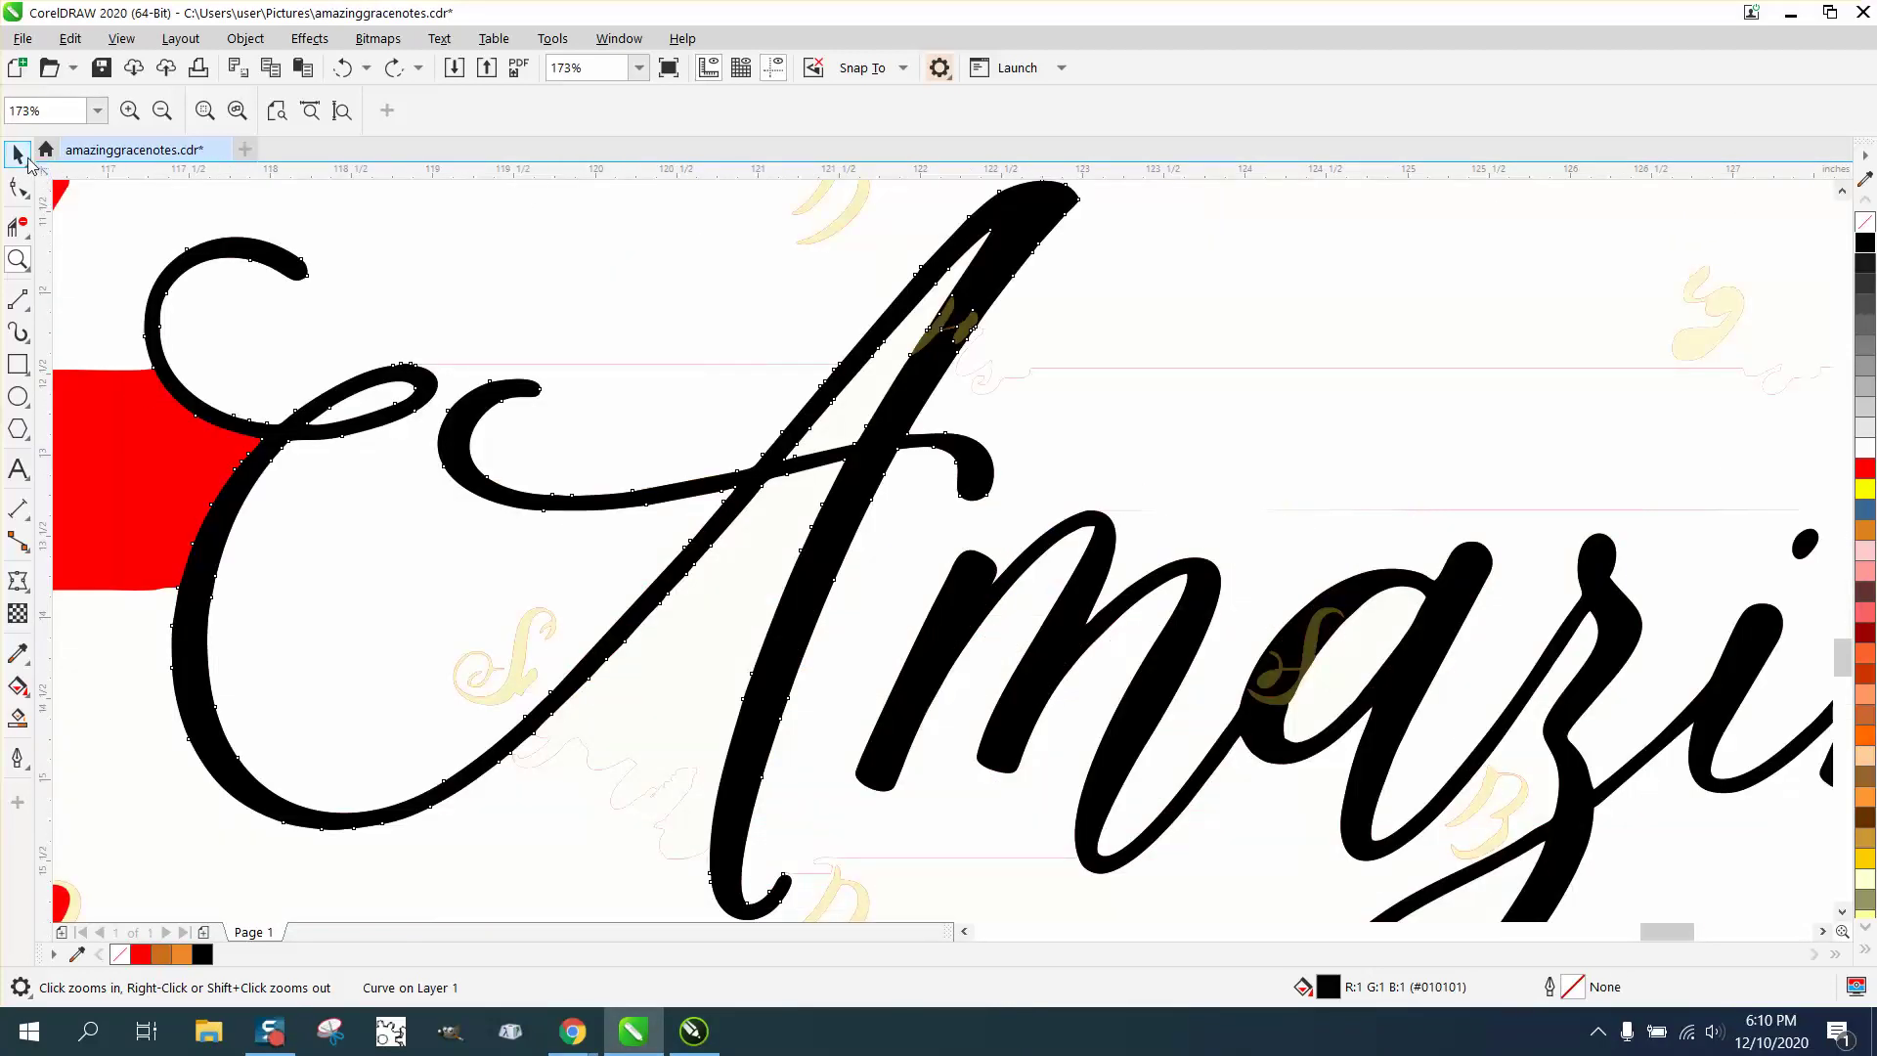
{"action": "left_click", "coordinate": [26, 158]}
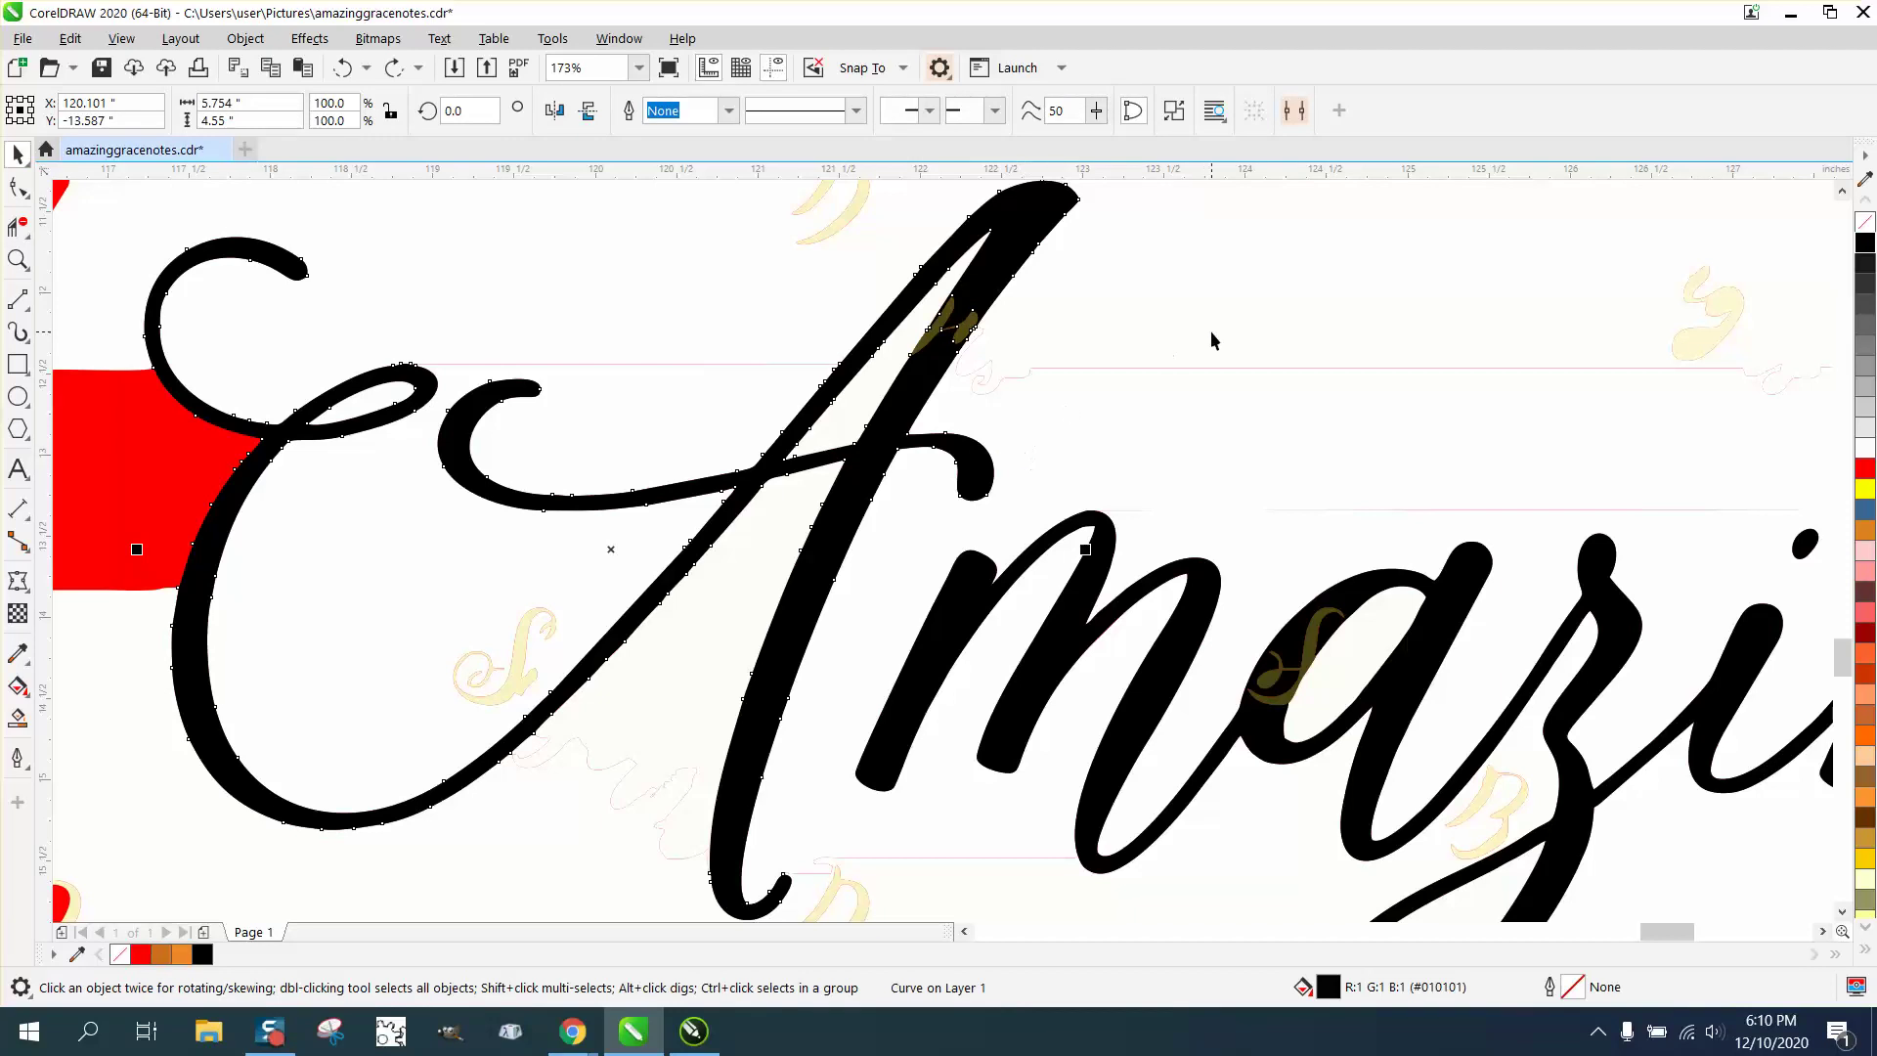
{"action": "left_click", "coordinate": [1216, 271]}
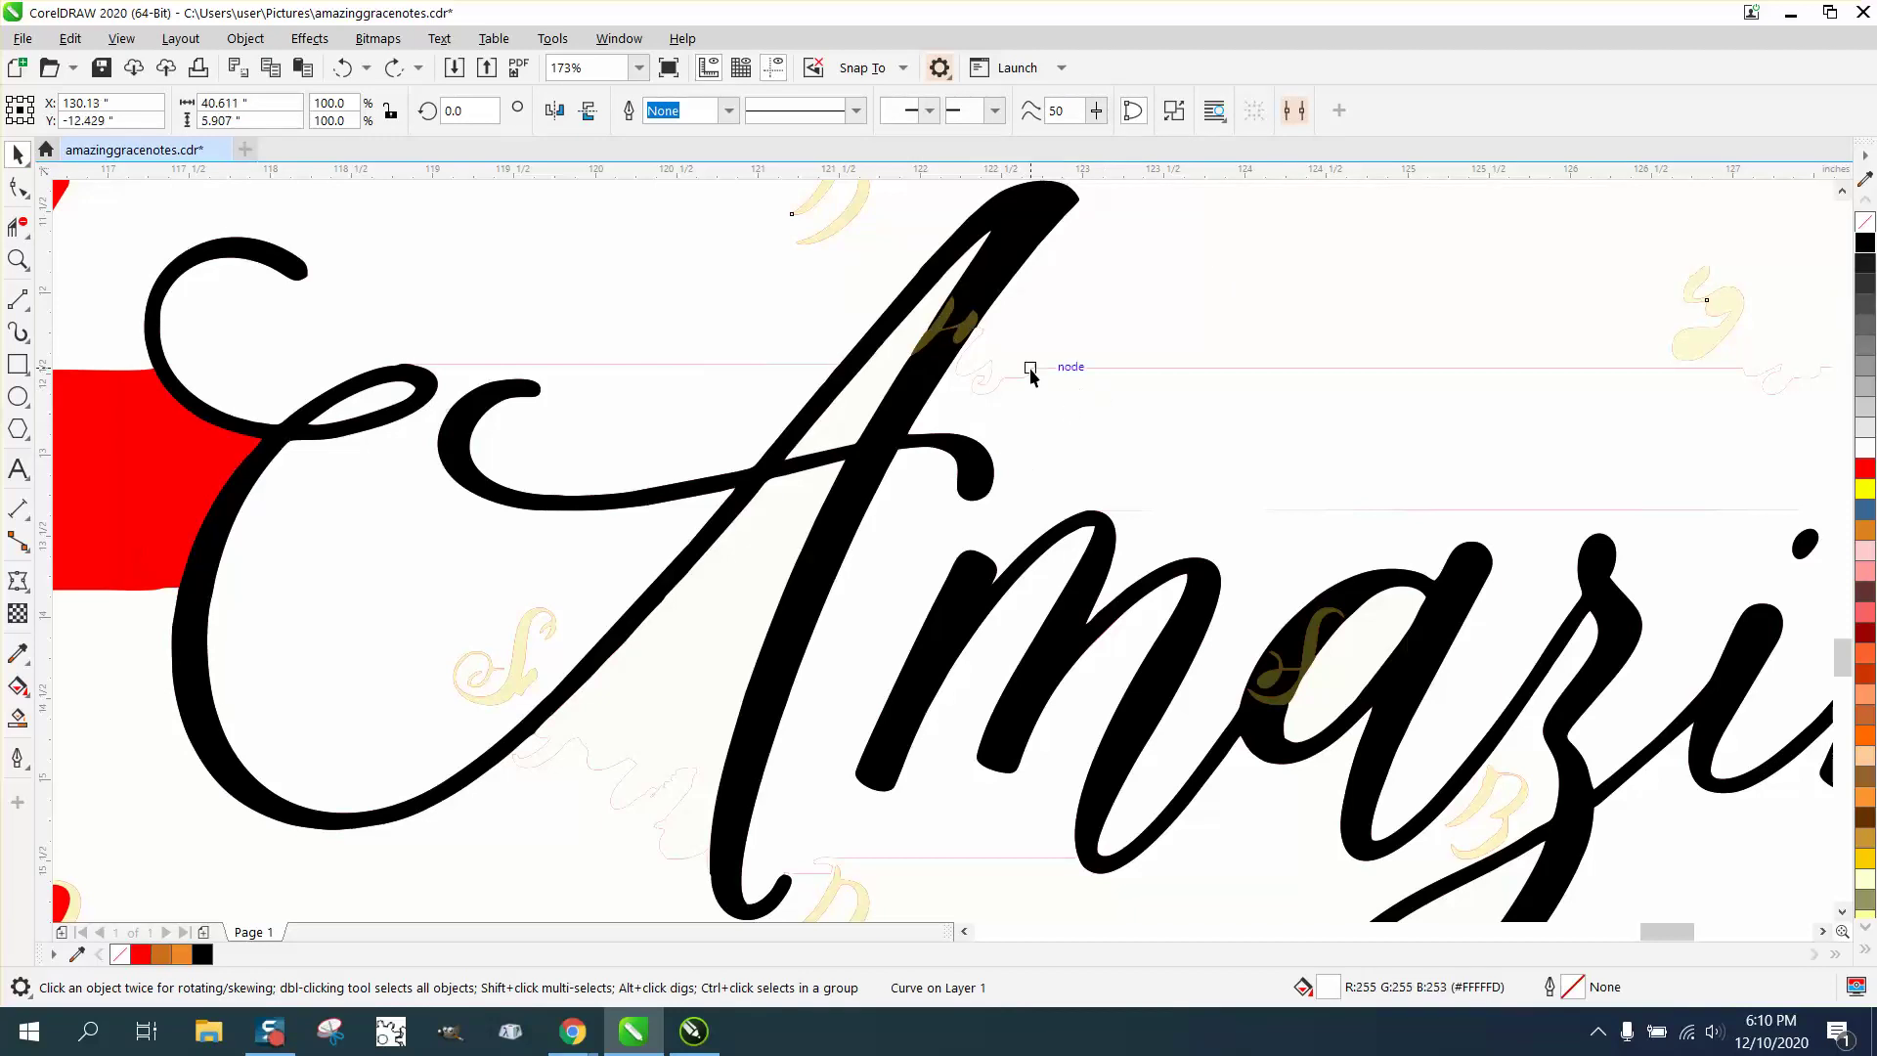
{"action": "left_click", "coordinate": [965, 331]}
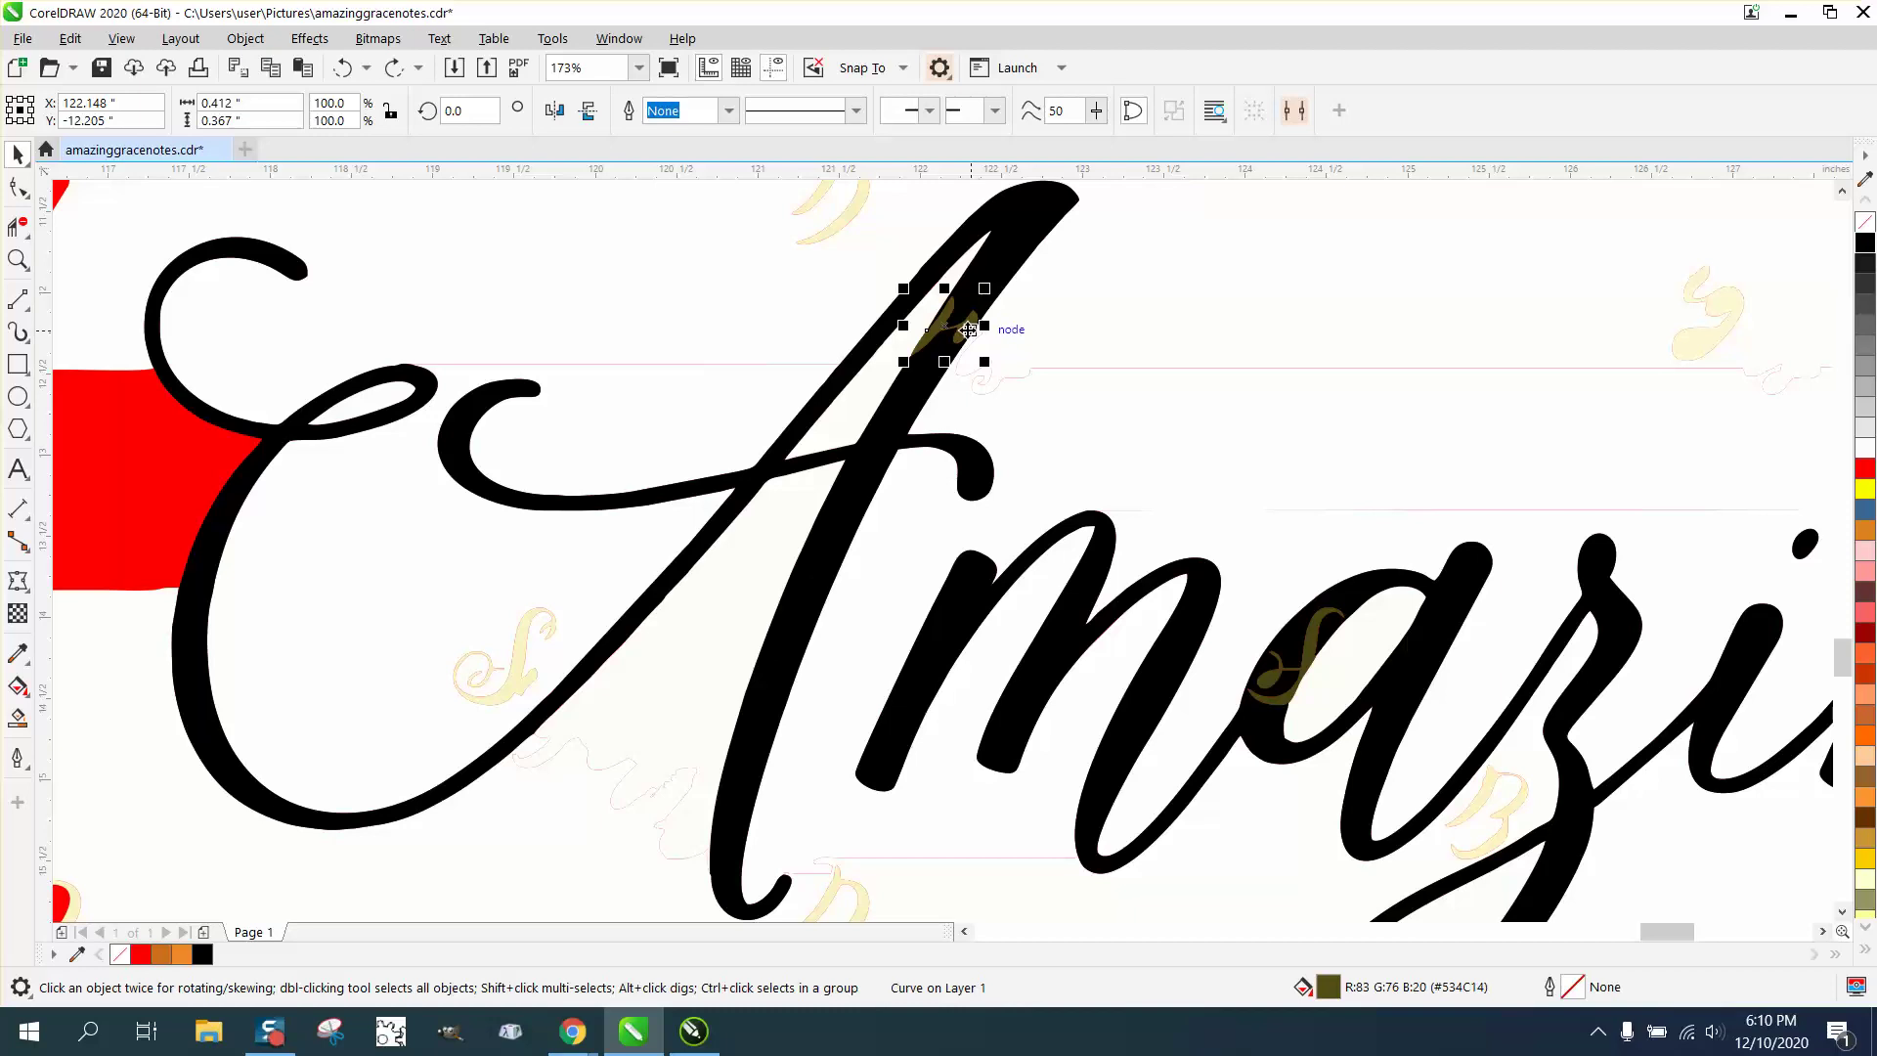
{"action": "key", "text": "Delete"}
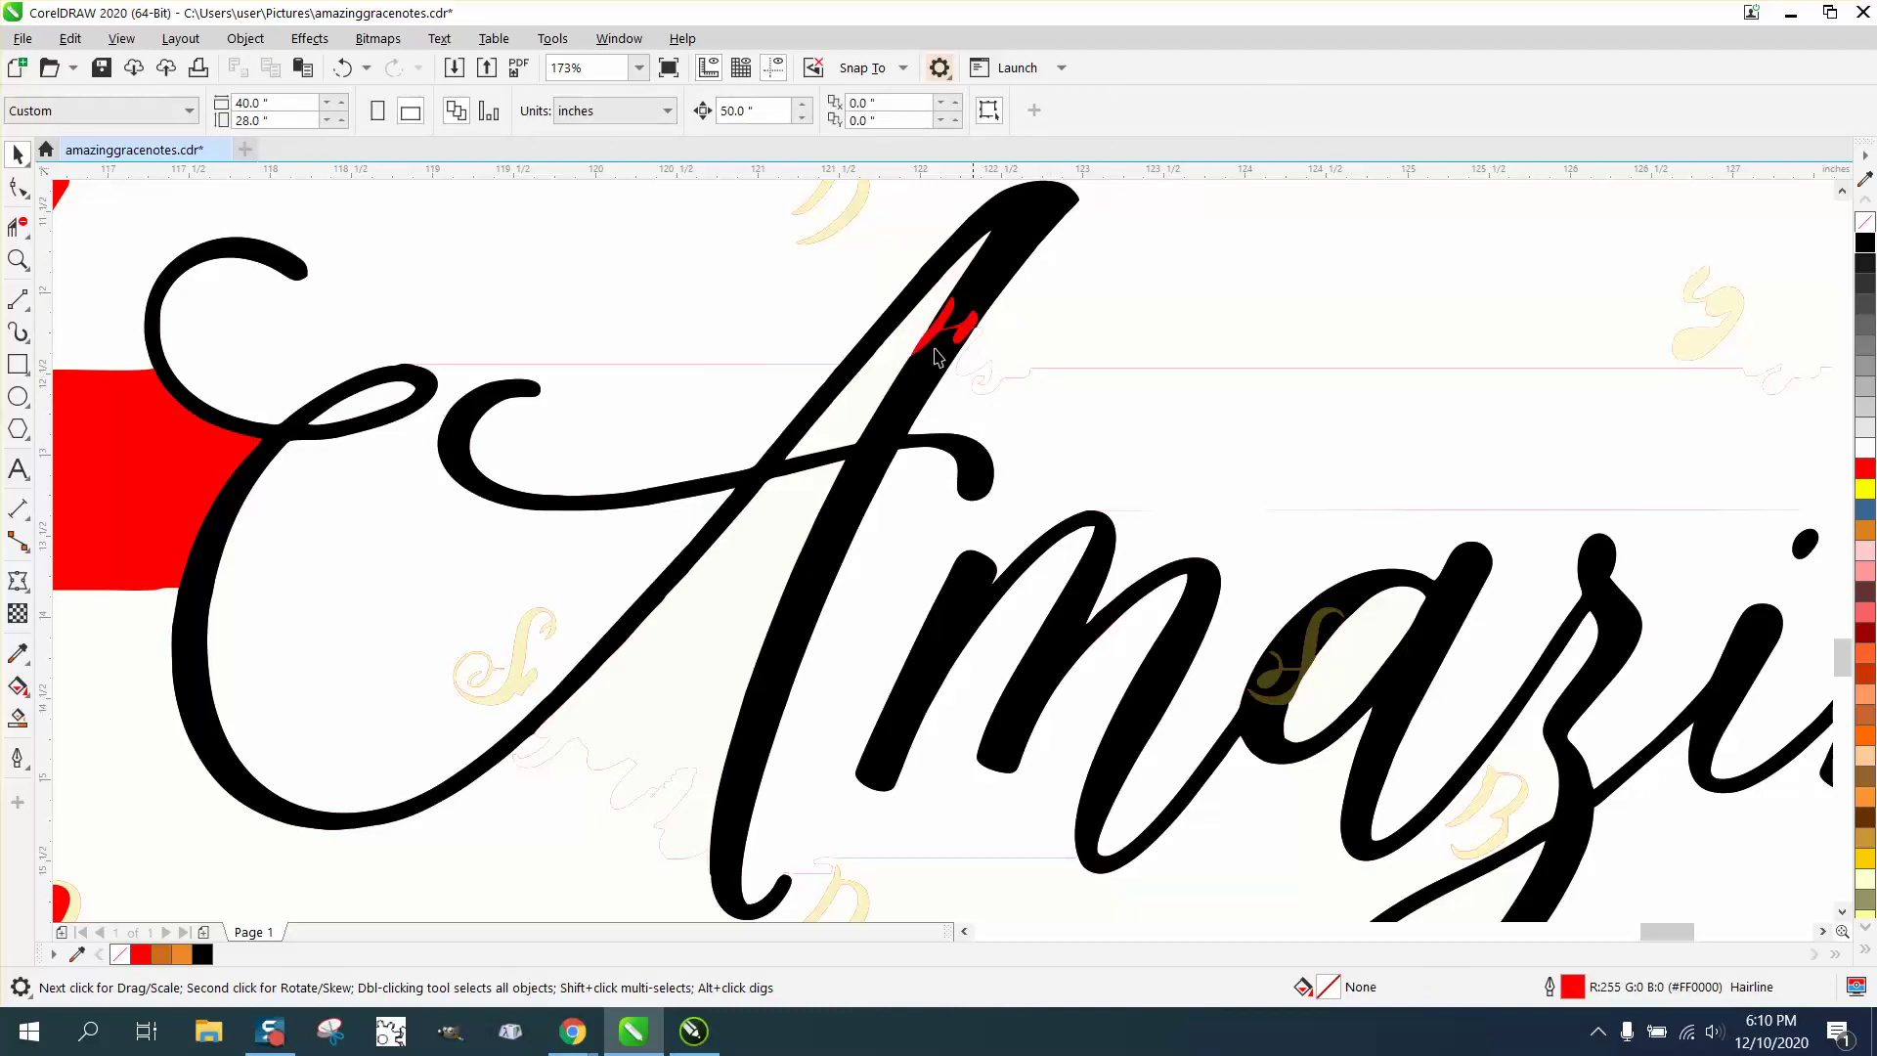
{"action": "left_click", "coordinate": [342, 67]}
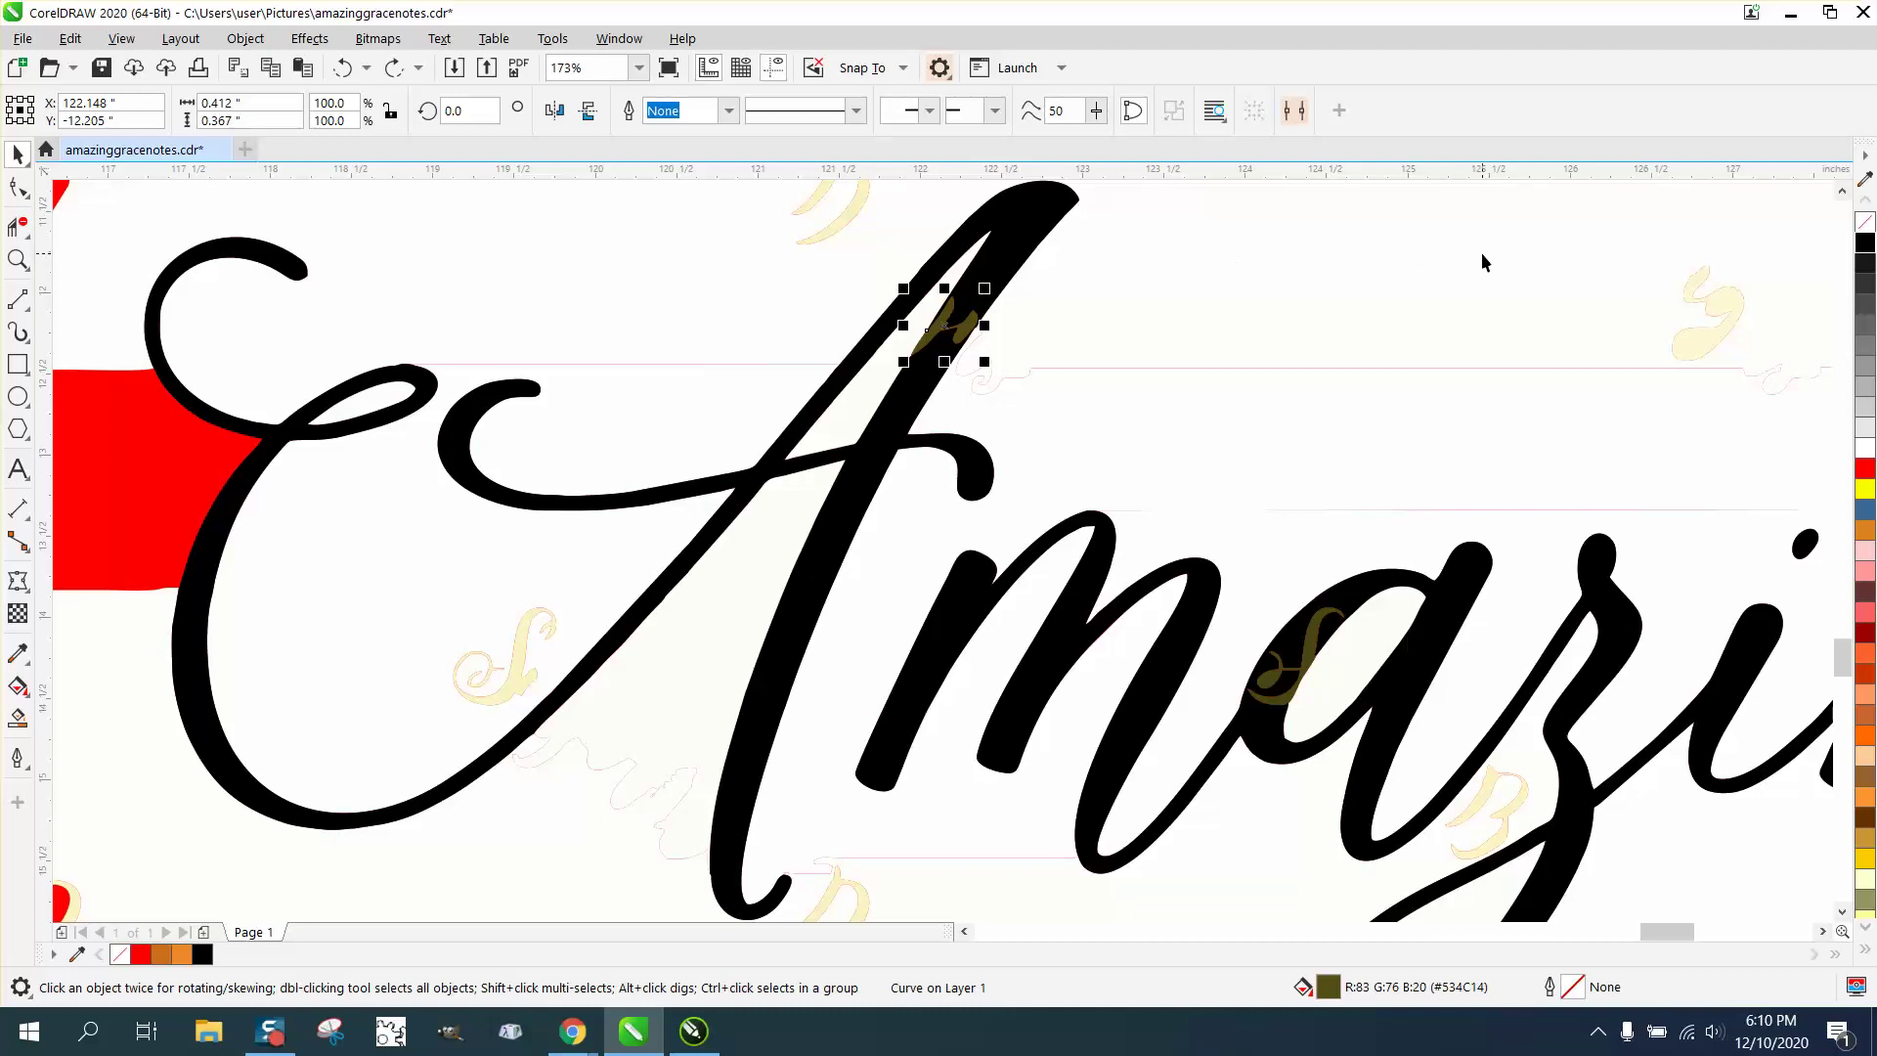
{"action": "left_click", "coordinate": [1864, 251]}
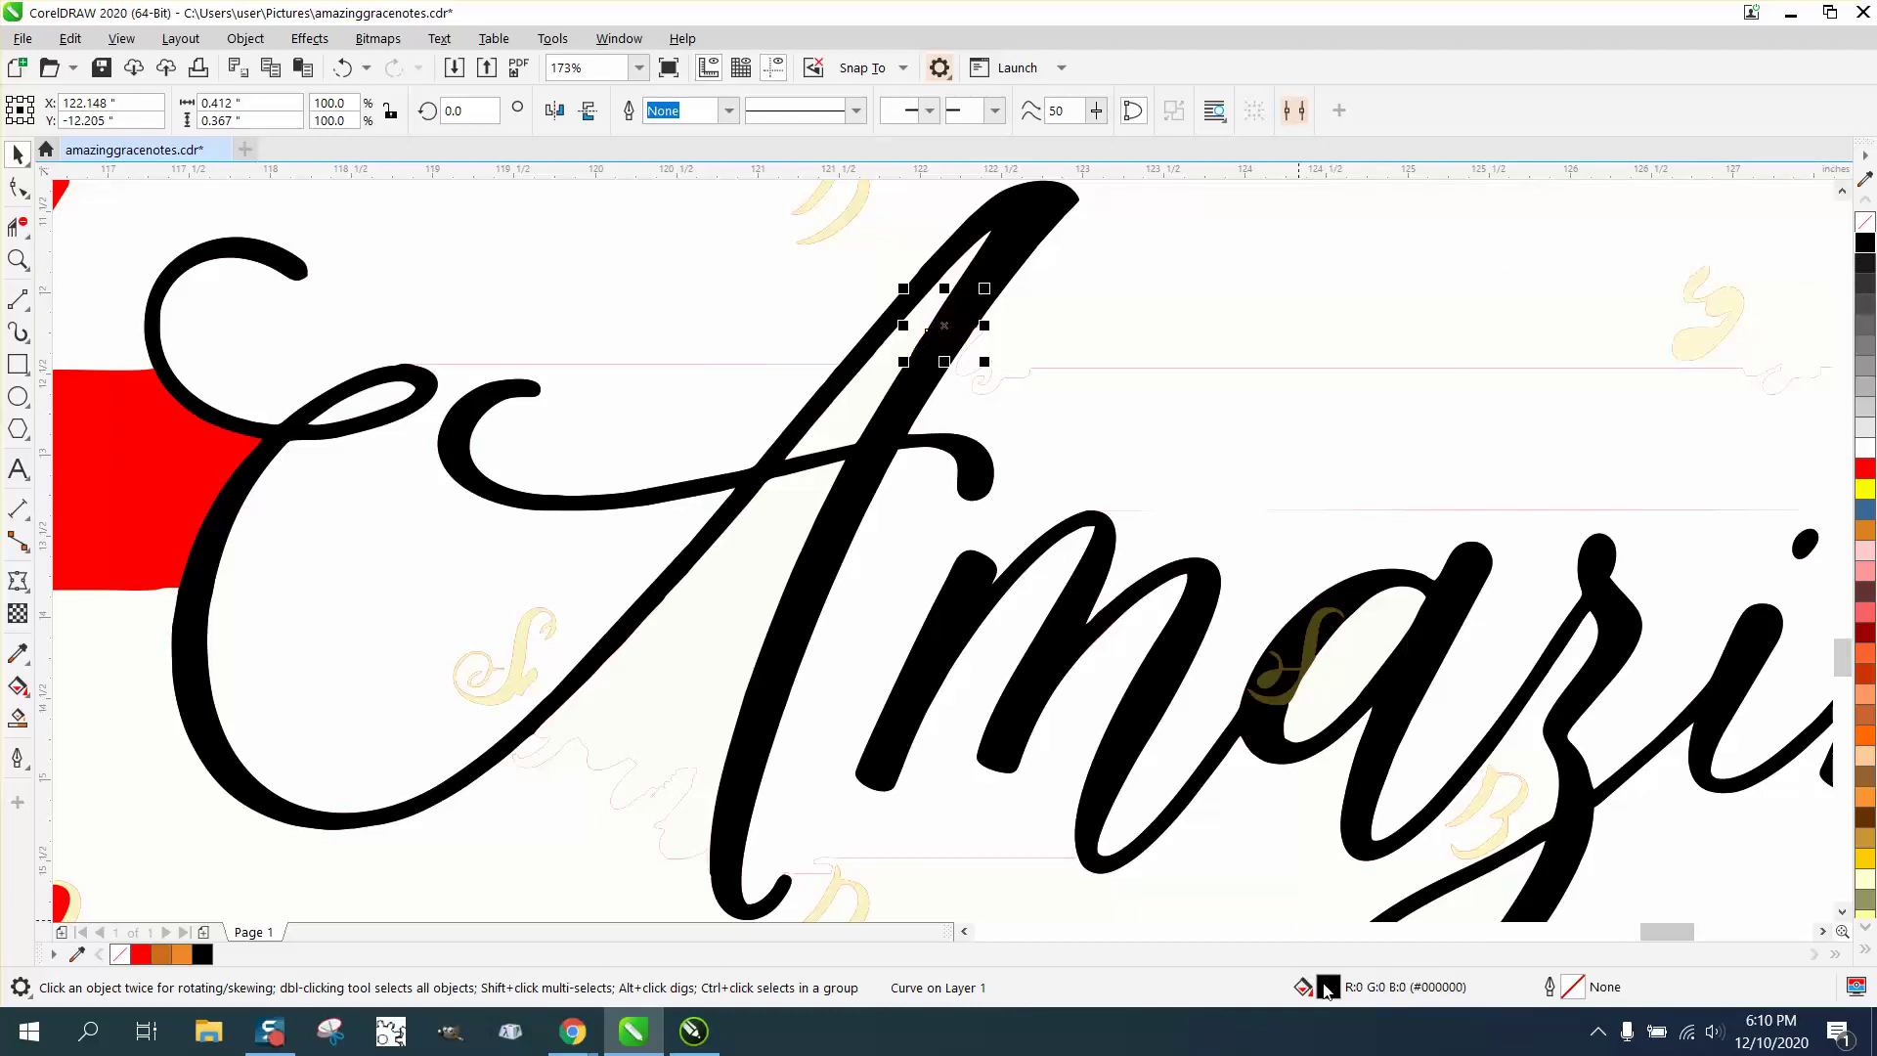
{"action": "left_click", "coordinate": [1047, 221]}
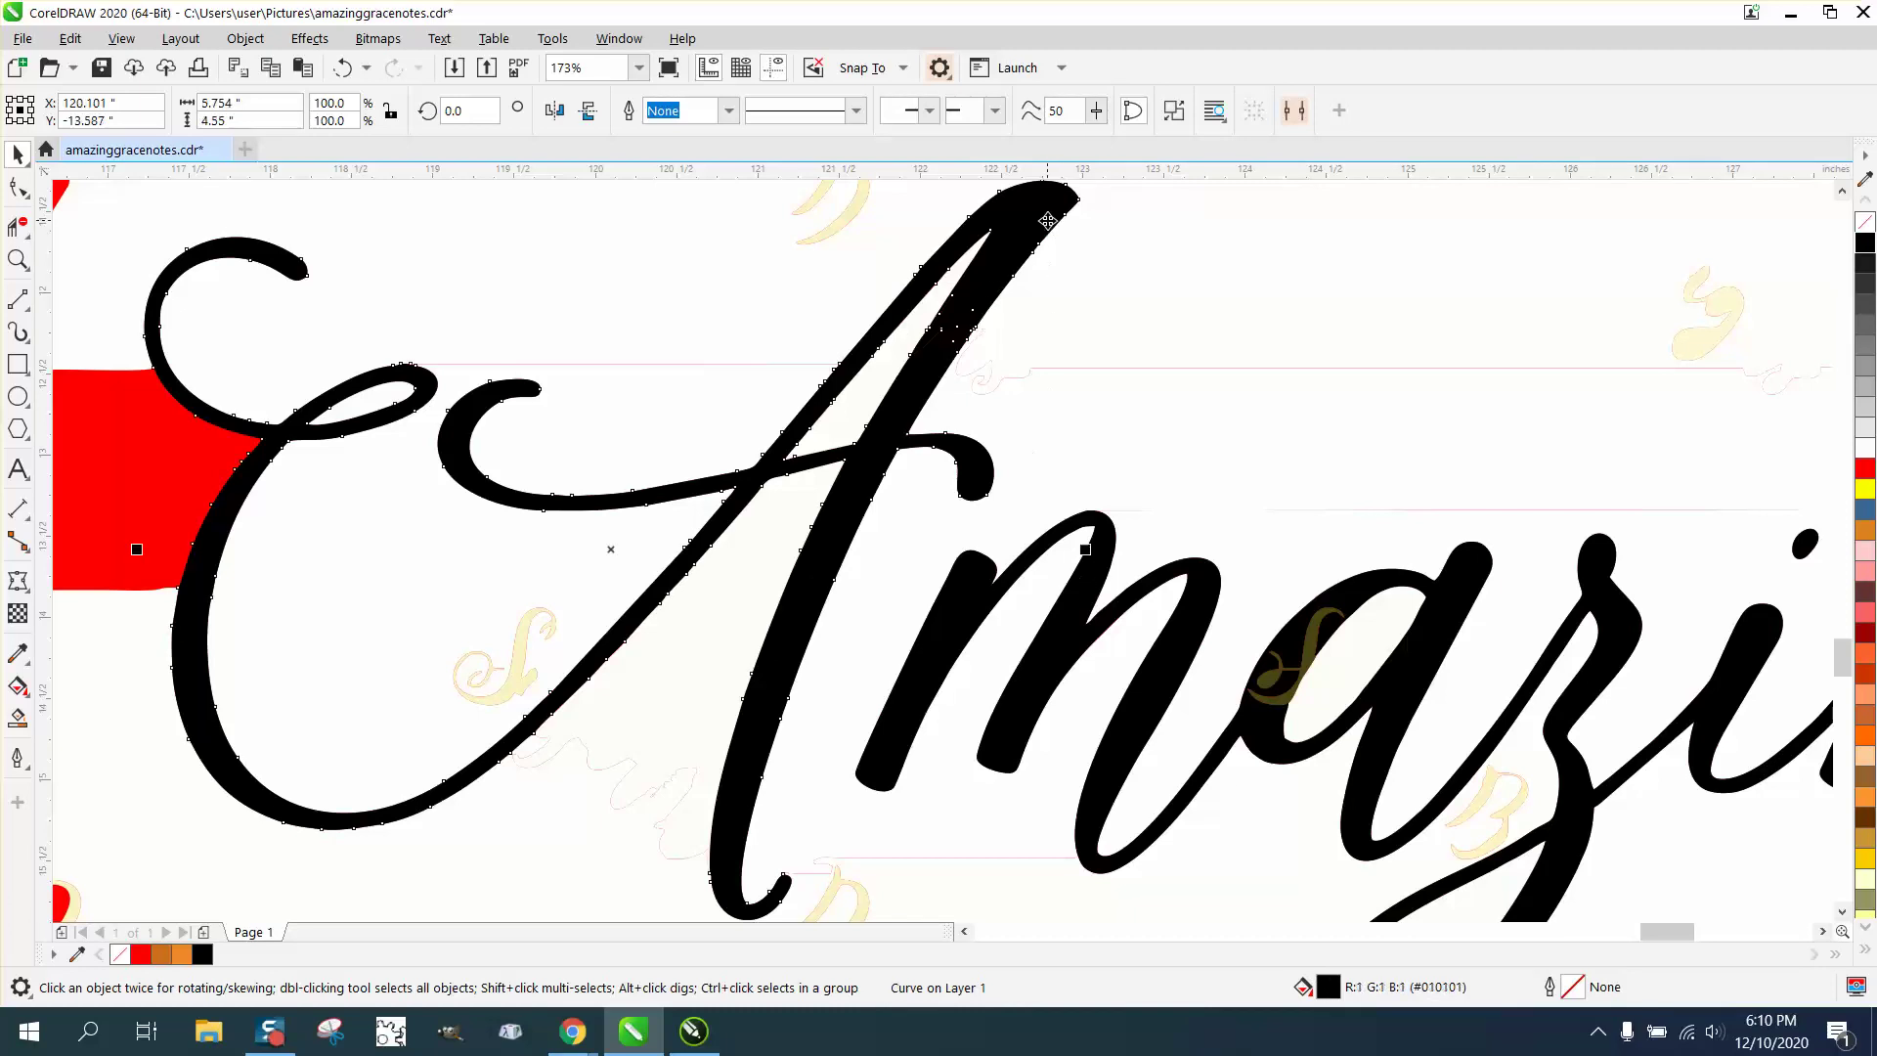
{"action": "left_click", "coordinate": [1864, 251]}
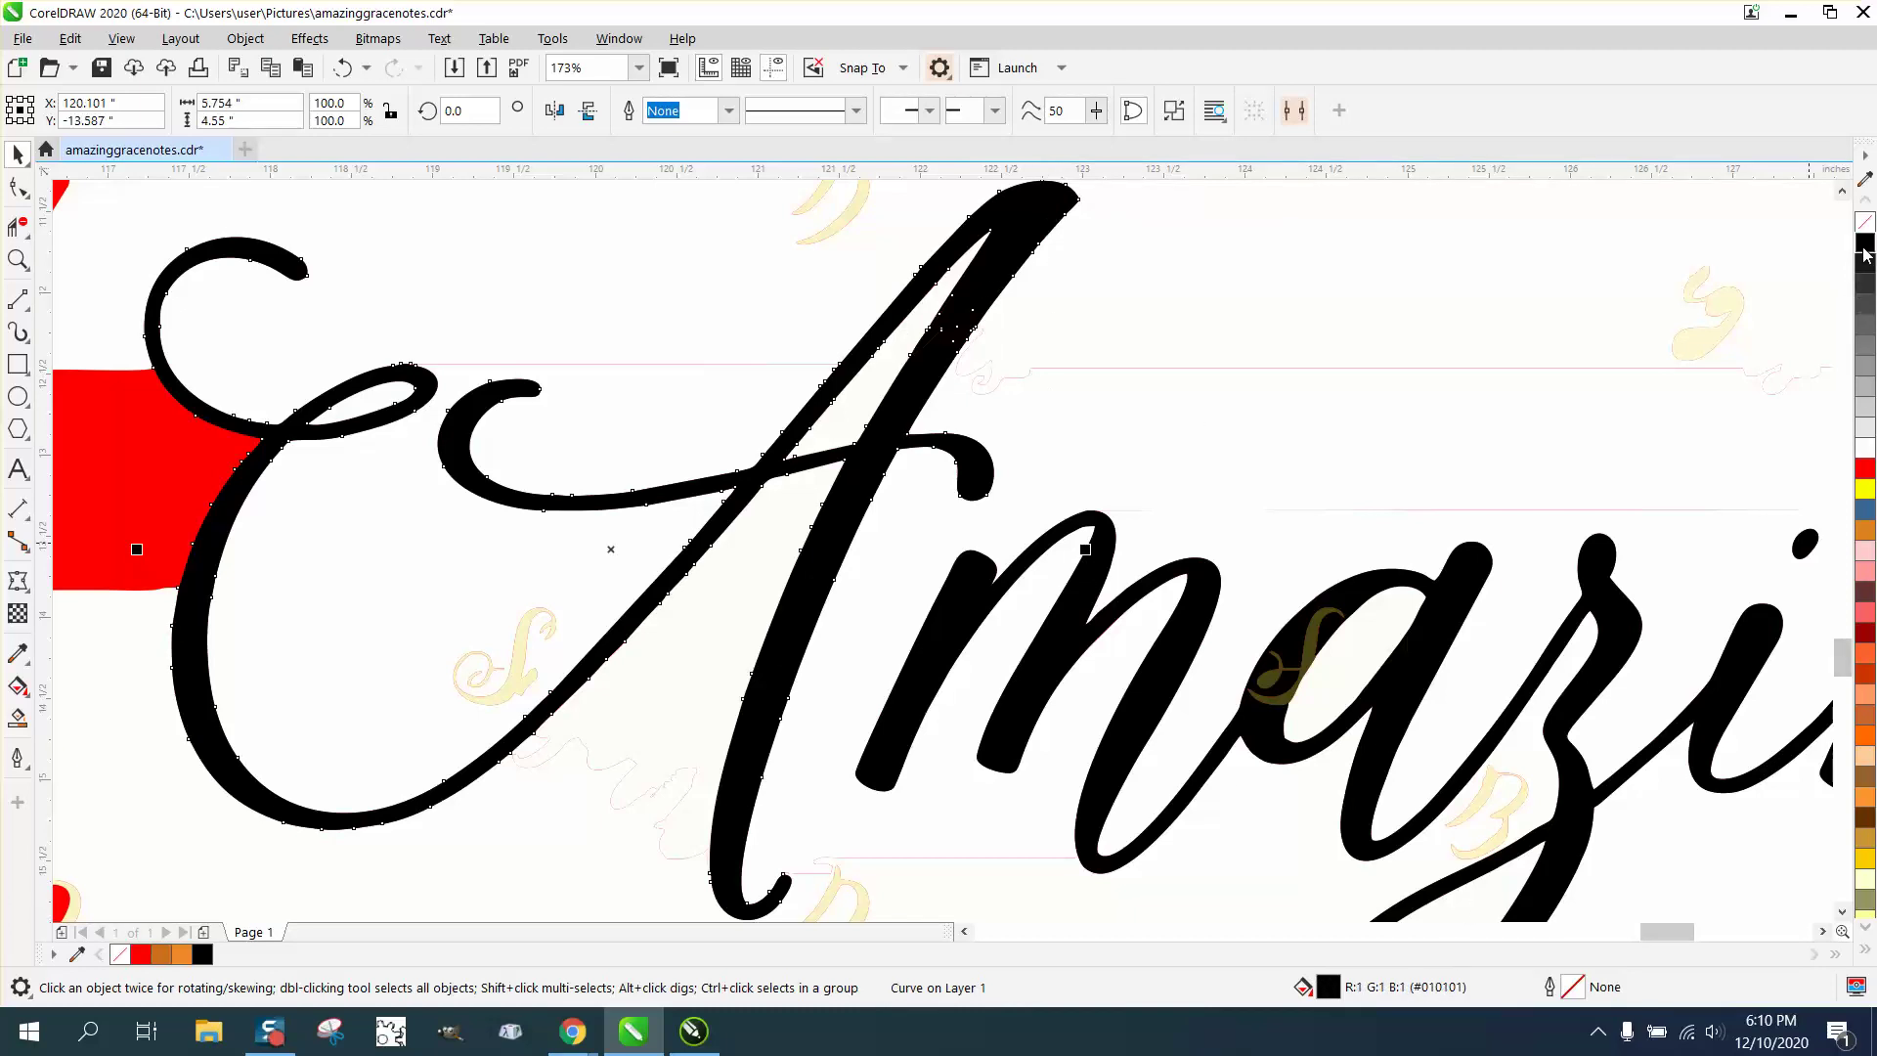
Step: Fill the watermark fragments overlapping the letters "a" and "g" in "Amazing" with solid black
{"action": "left_click", "coordinate": [1315, 646]}
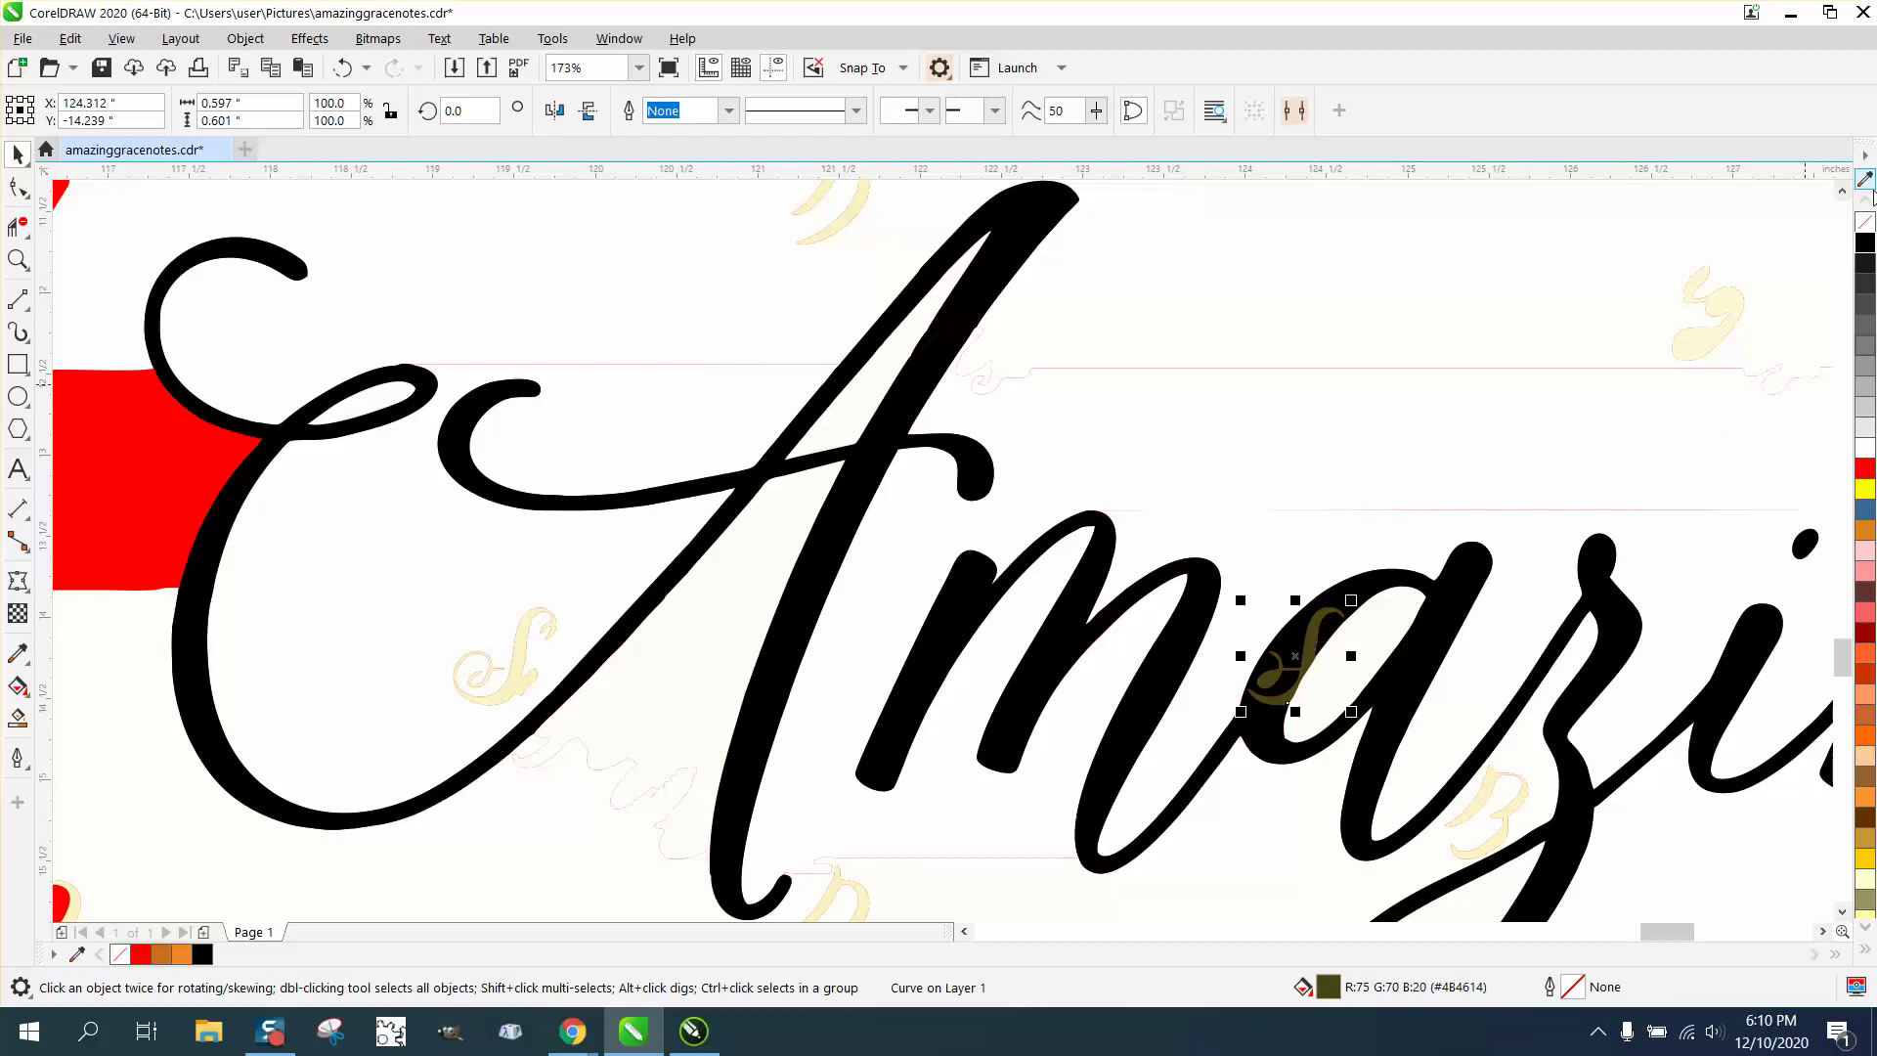
{"action": "left_click", "coordinate": [1865, 242]}
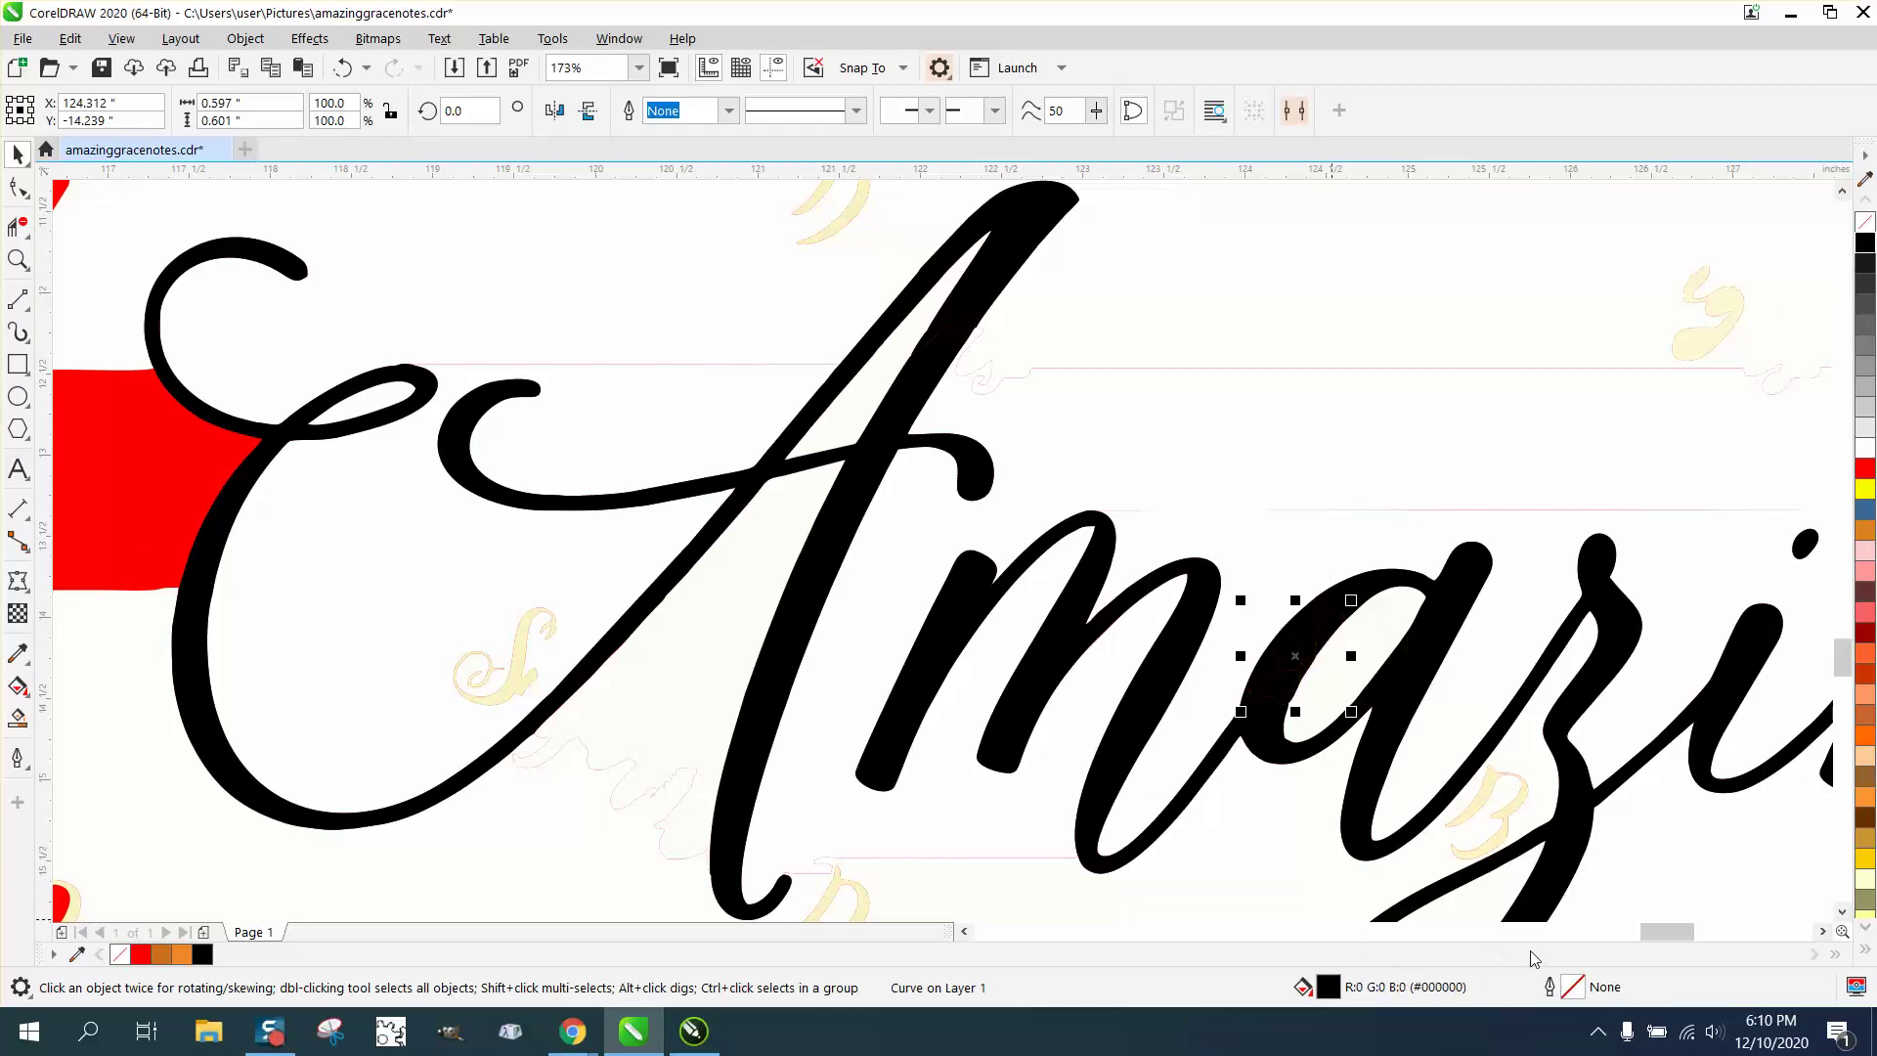
{"action": "left_click_drag", "start_coordinate": [1666, 936], "coordinate": [1707, 924]}
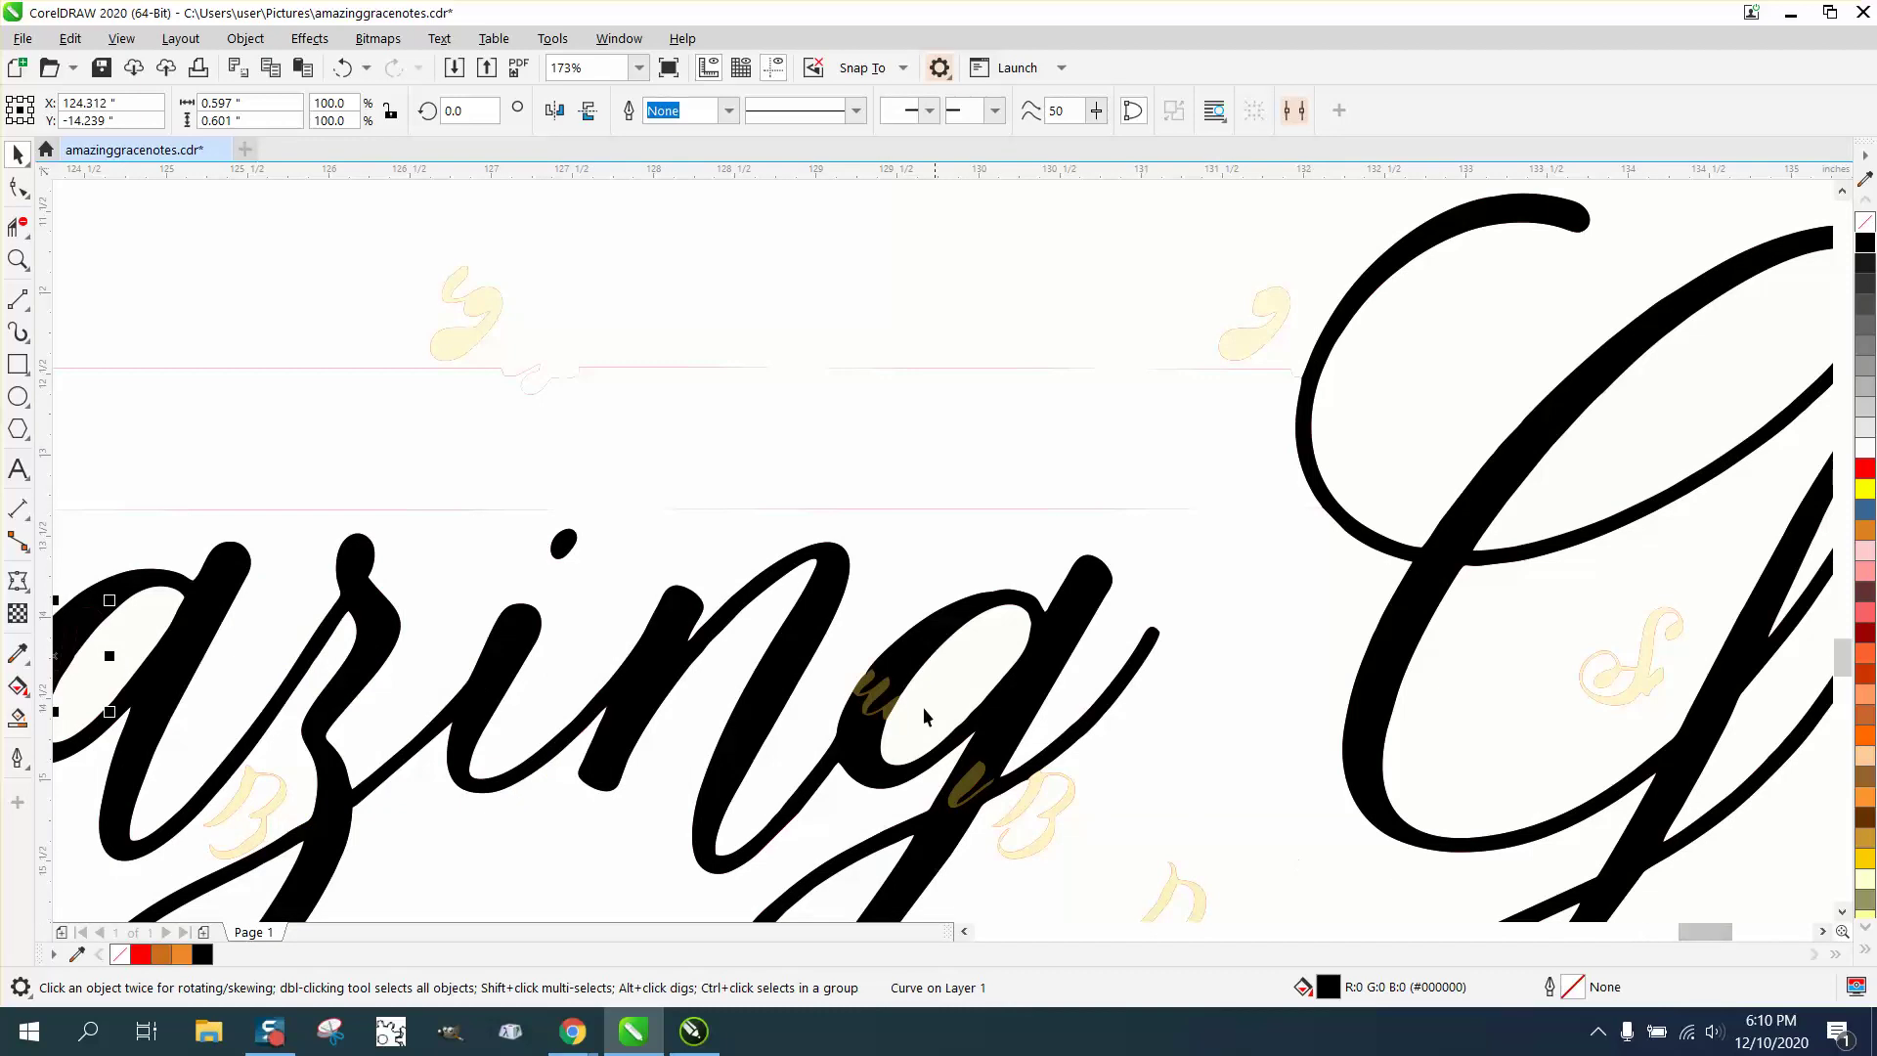
{"action": "left_click", "coordinate": [883, 693]}
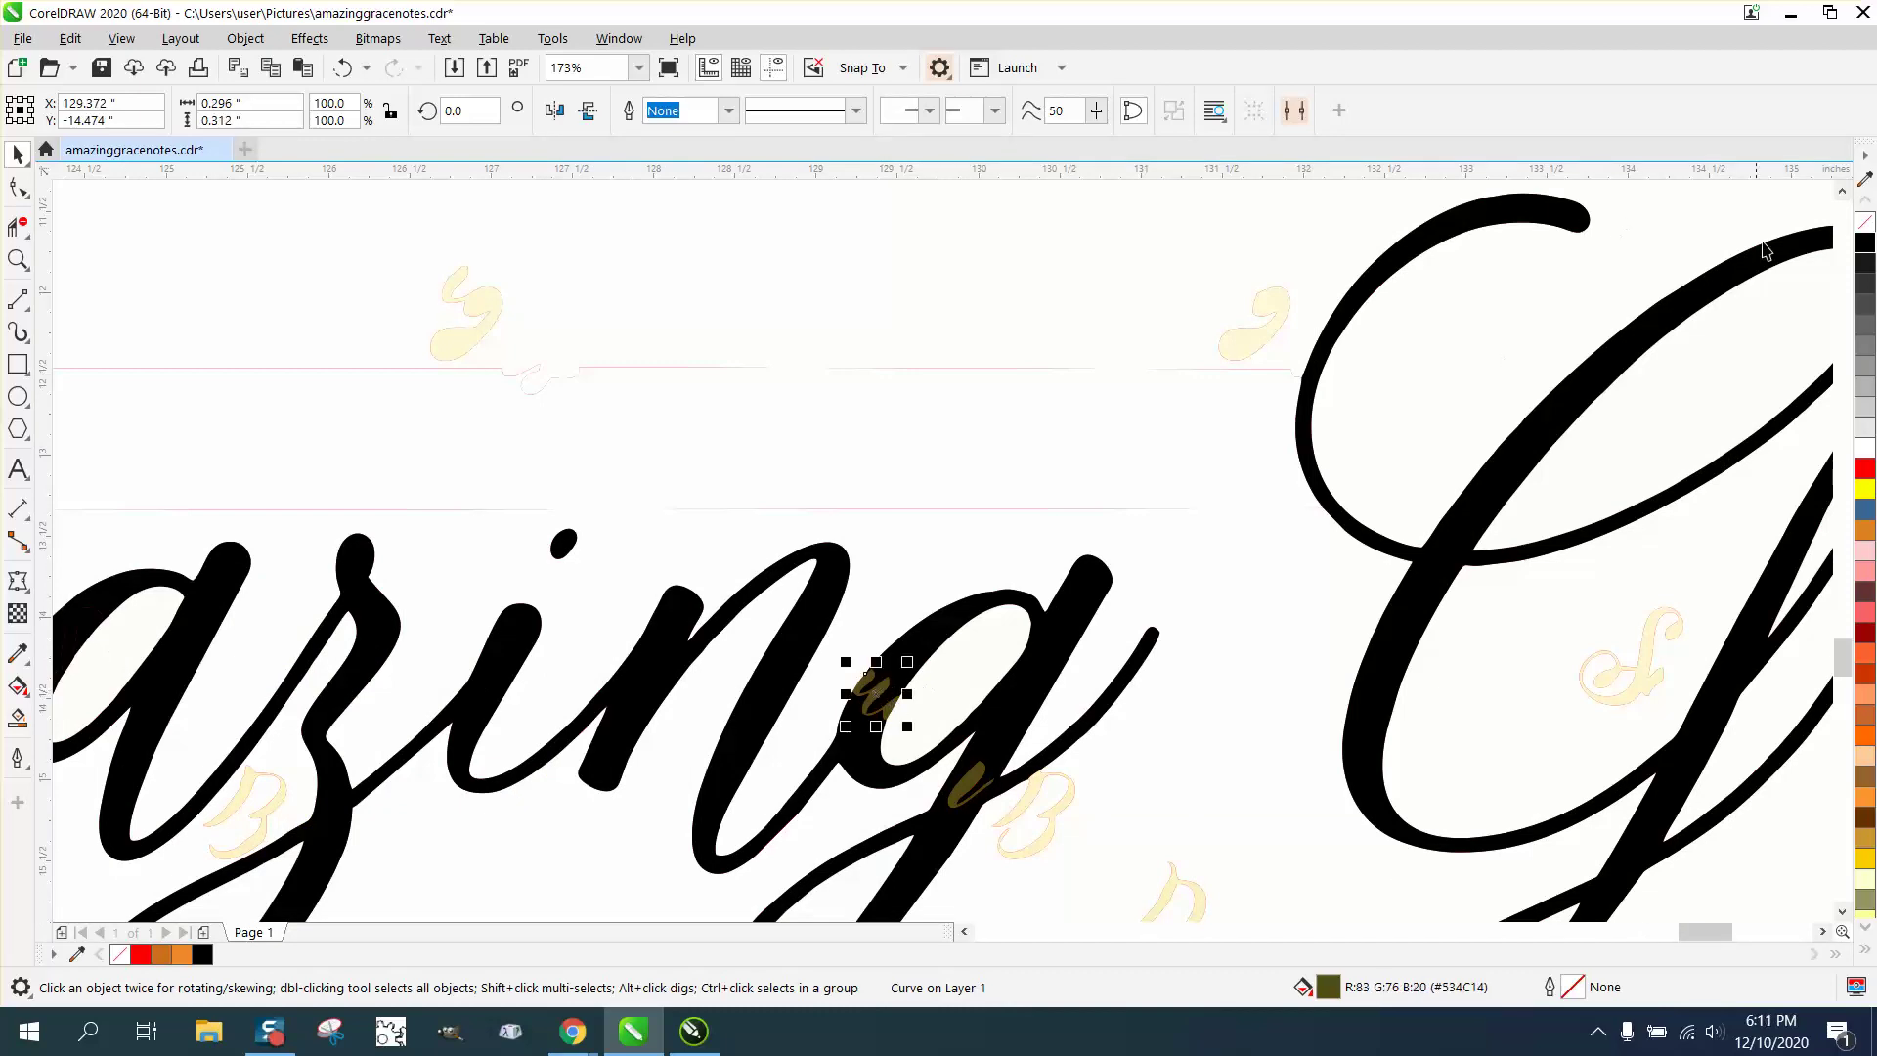
{"action": "left_click", "coordinate": [1865, 242]}
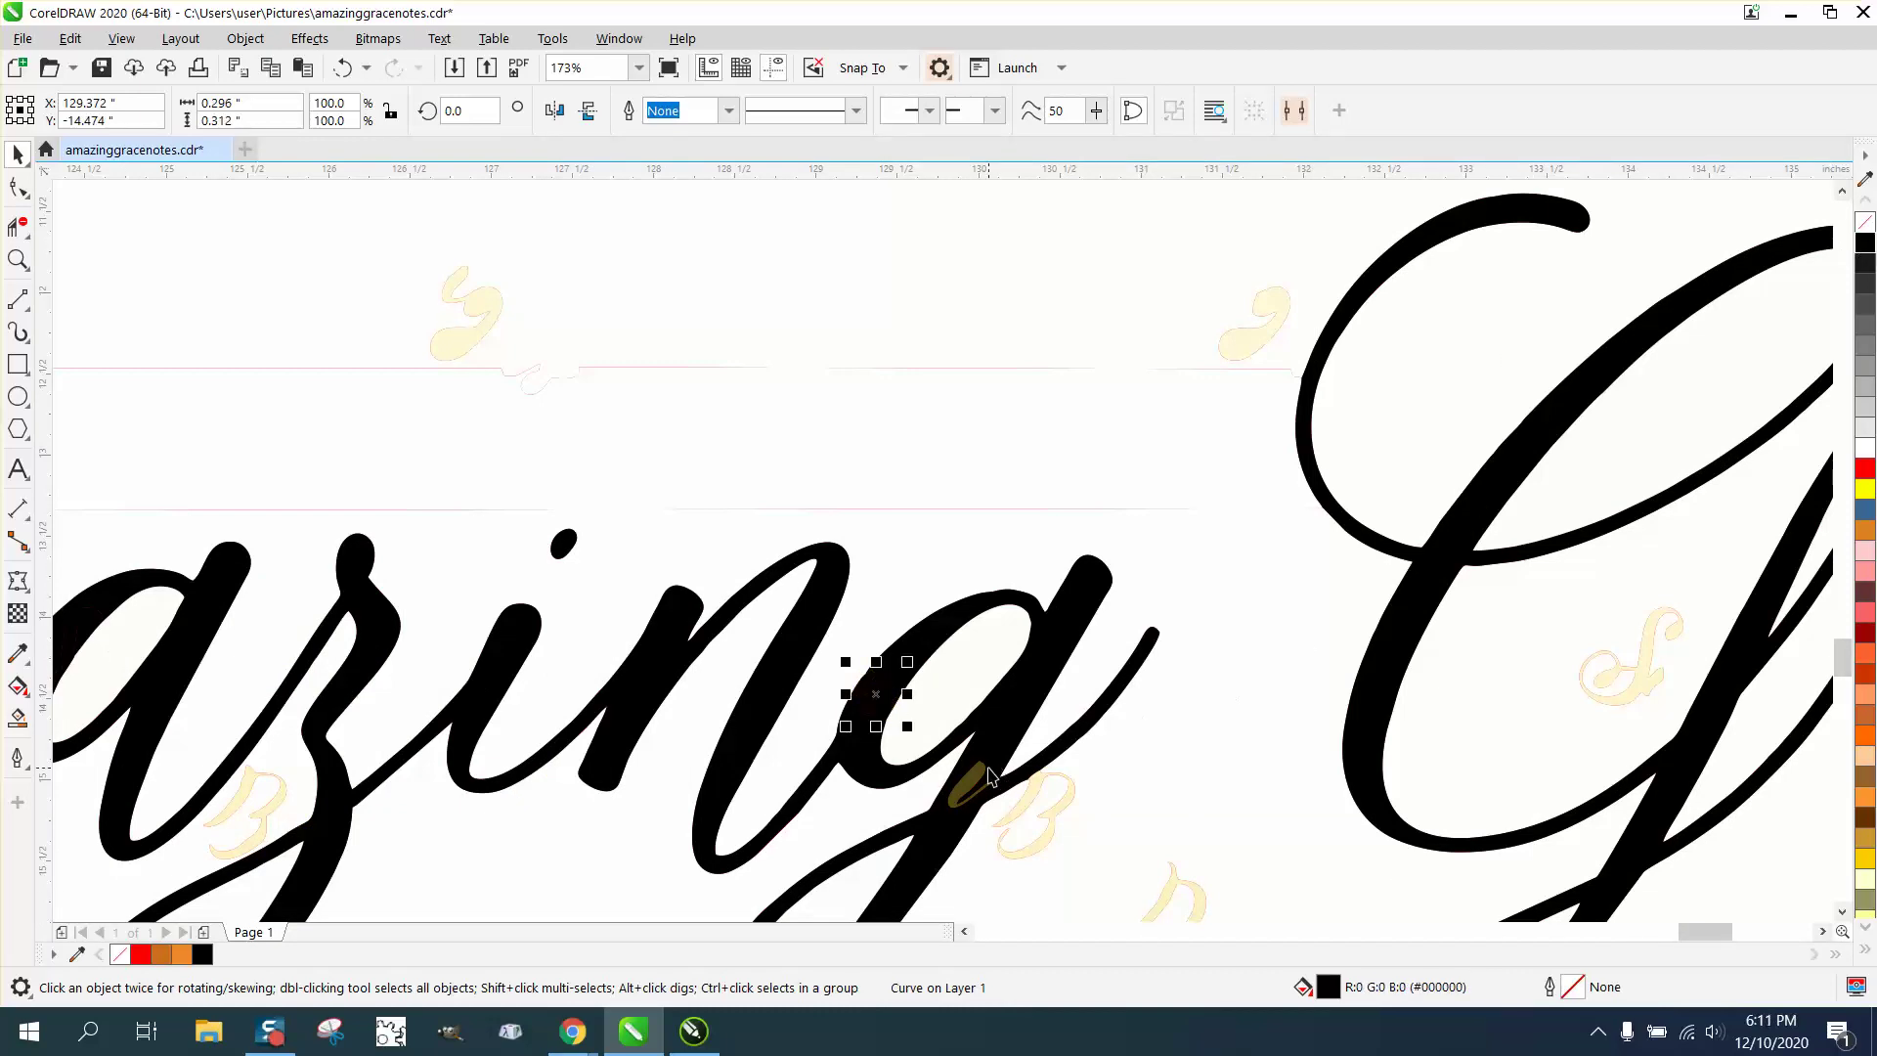
{"action": "left_click", "coordinate": [987, 779]}
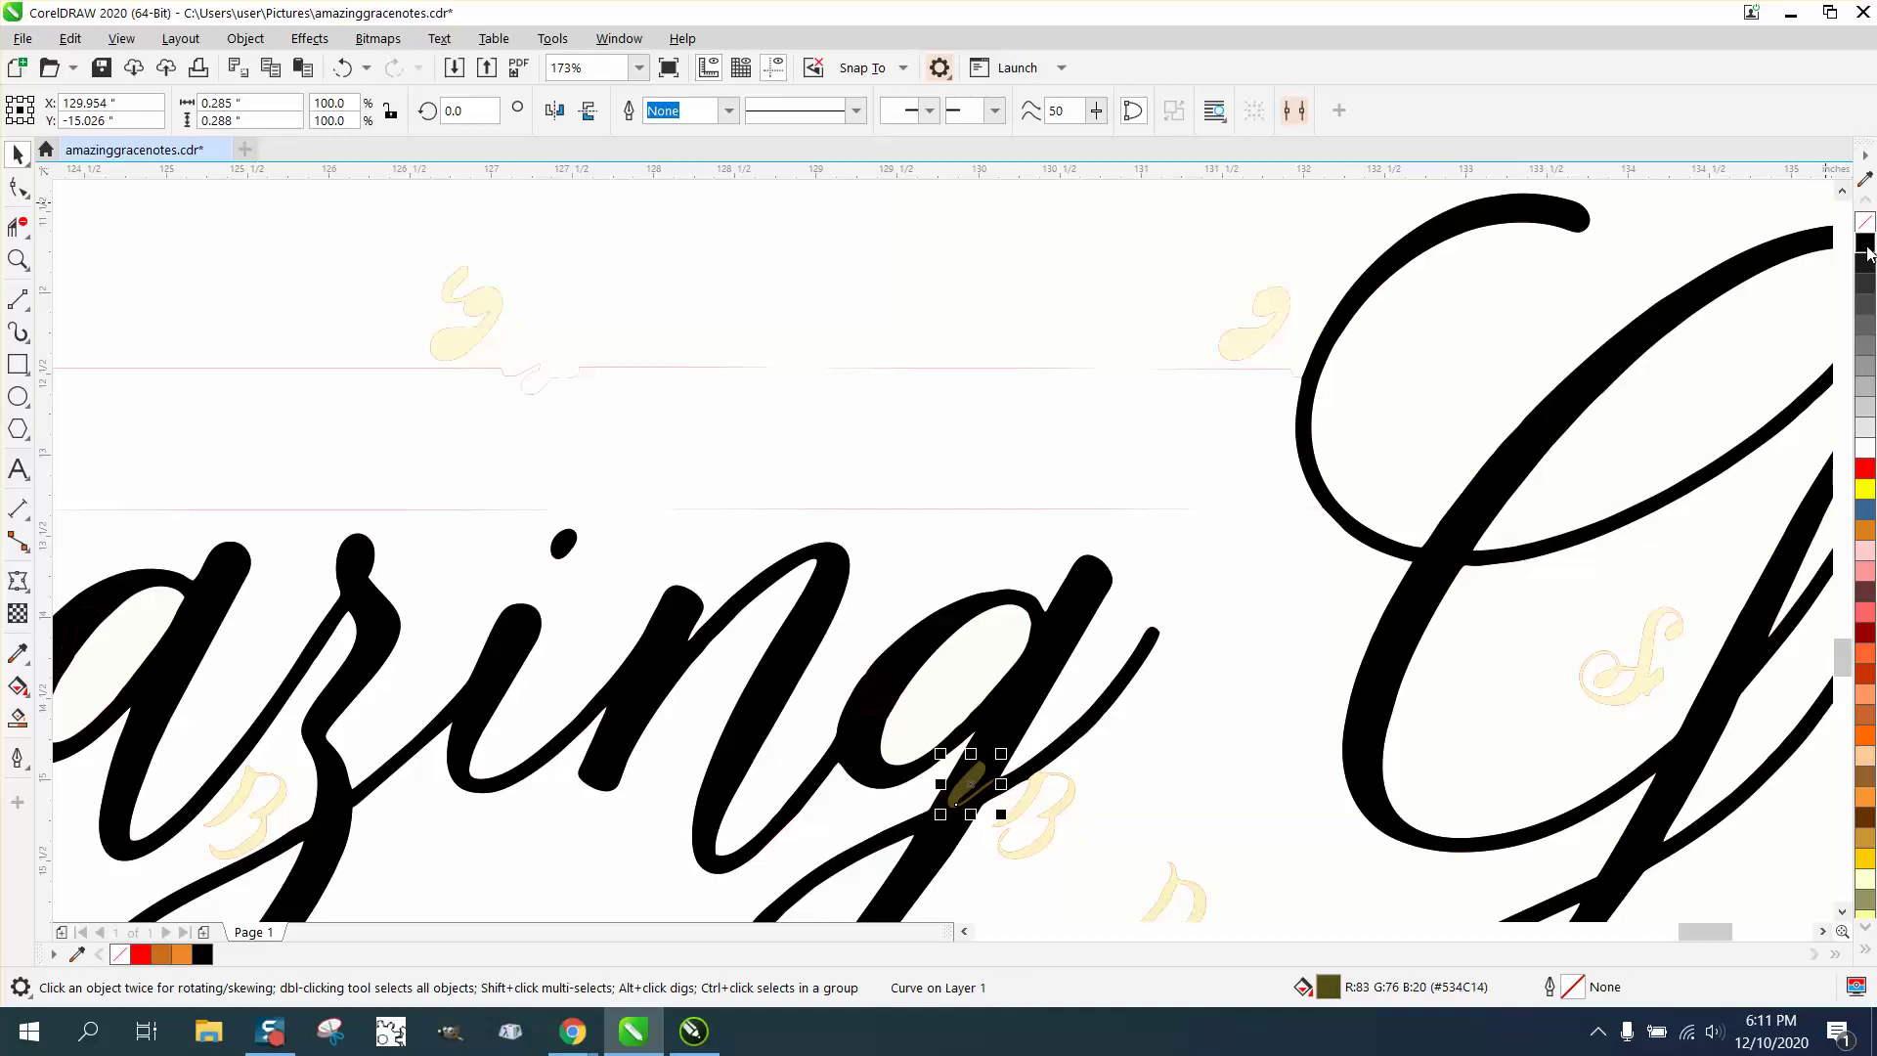
{"action": "left_click", "coordinate": [1865, 244]}
Step: Set the nudge distance to 18 inches and nudge the letter A of the title straight up out of the artwork
{"action": "scroll", "coordinate": [1247, 445], "scroll_direction": "down", "scroll_amount": 3}
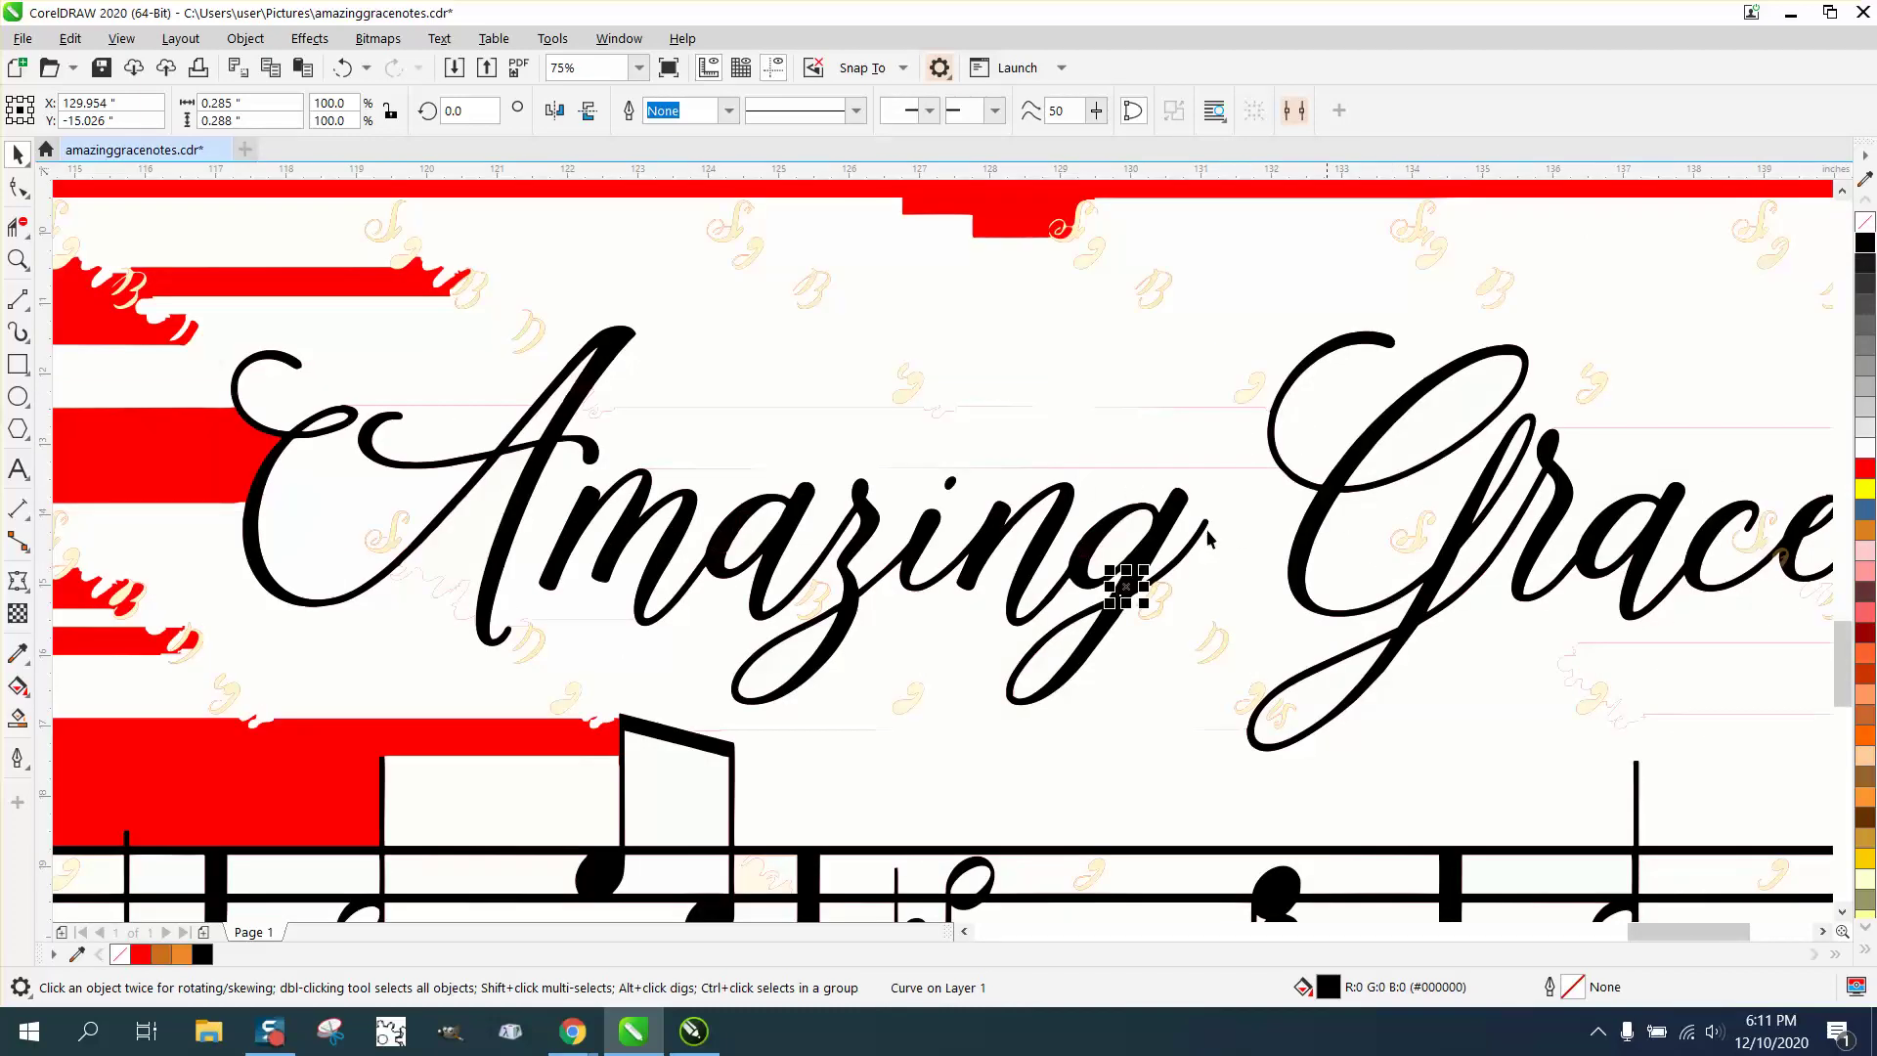
{"action": "scroll", "coordinate": [941, 566], "scroll_direction": "up", "scroll_amount": 2}
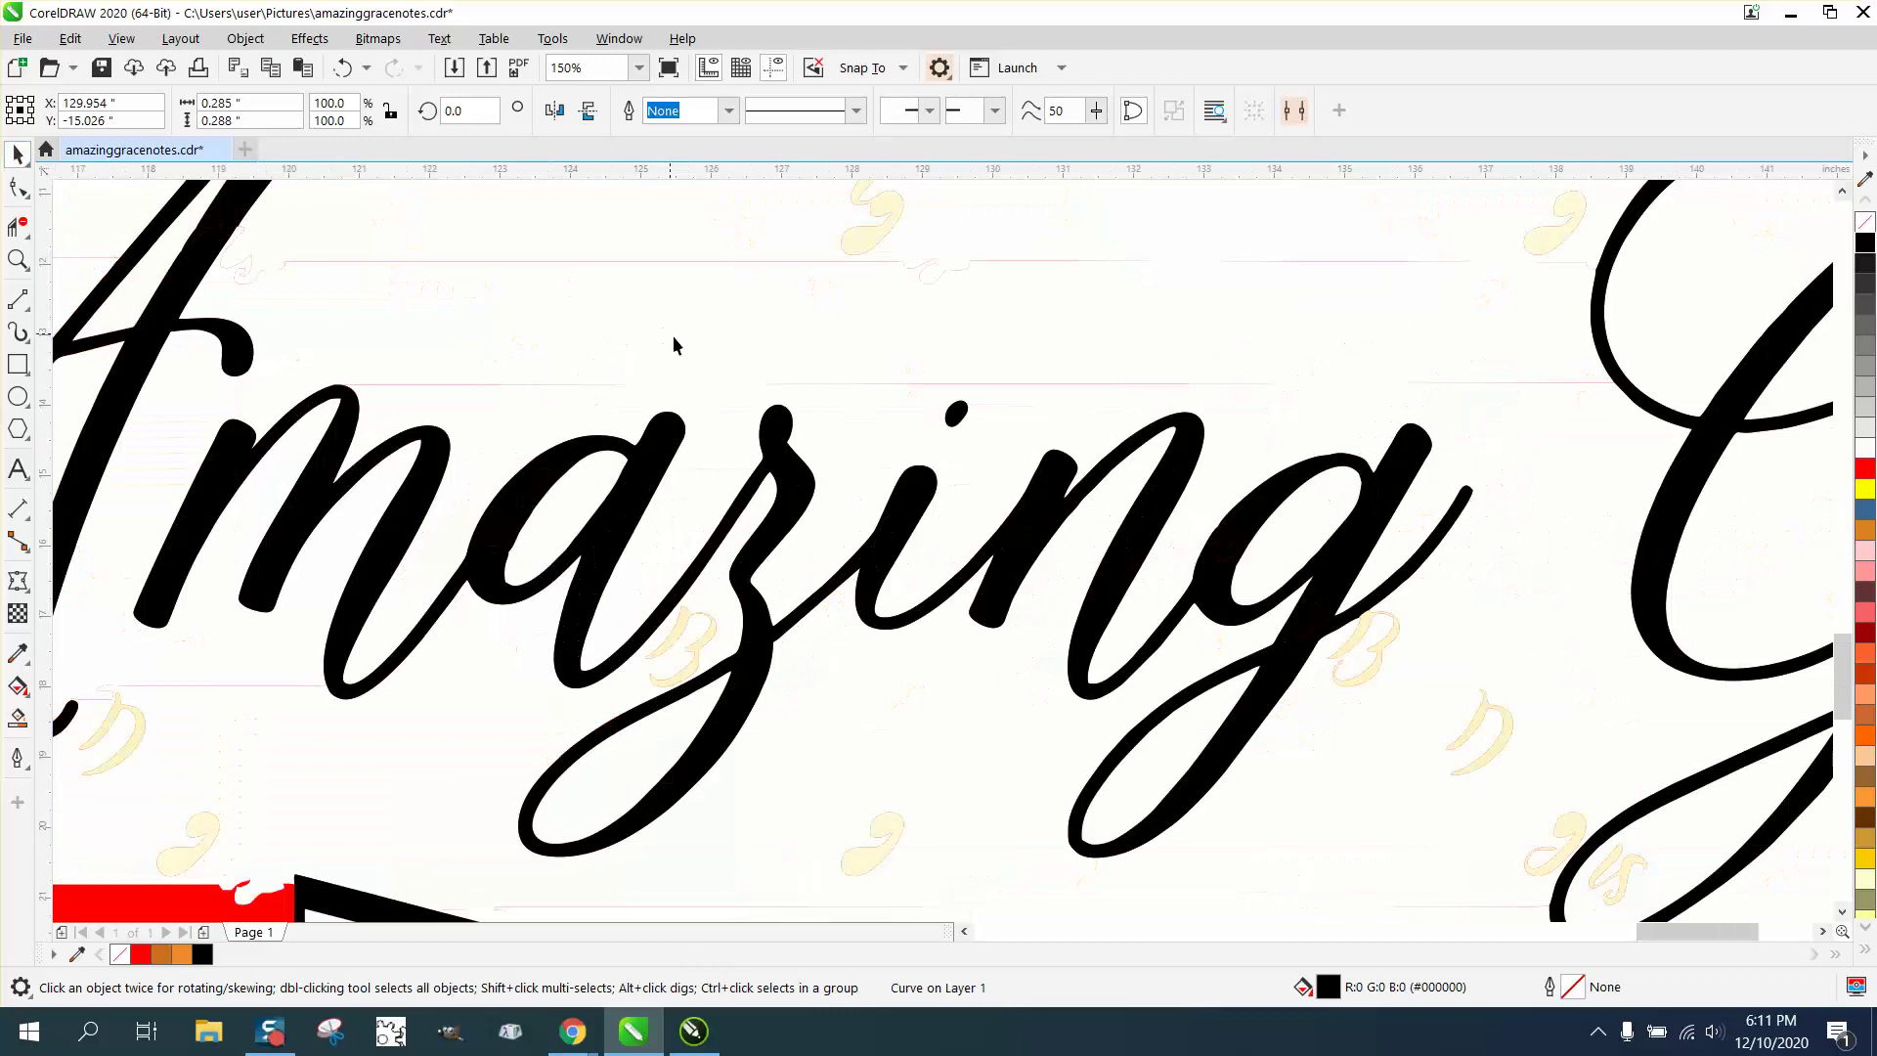
{"action": "scroll", "coordinate": [673, 336], "scroll_direction": "down", "scroll_amount": 2}
{"action": "scroll", "coordinate": [737, 352], "scroll_direction": "down", "scroll_amount": 2}
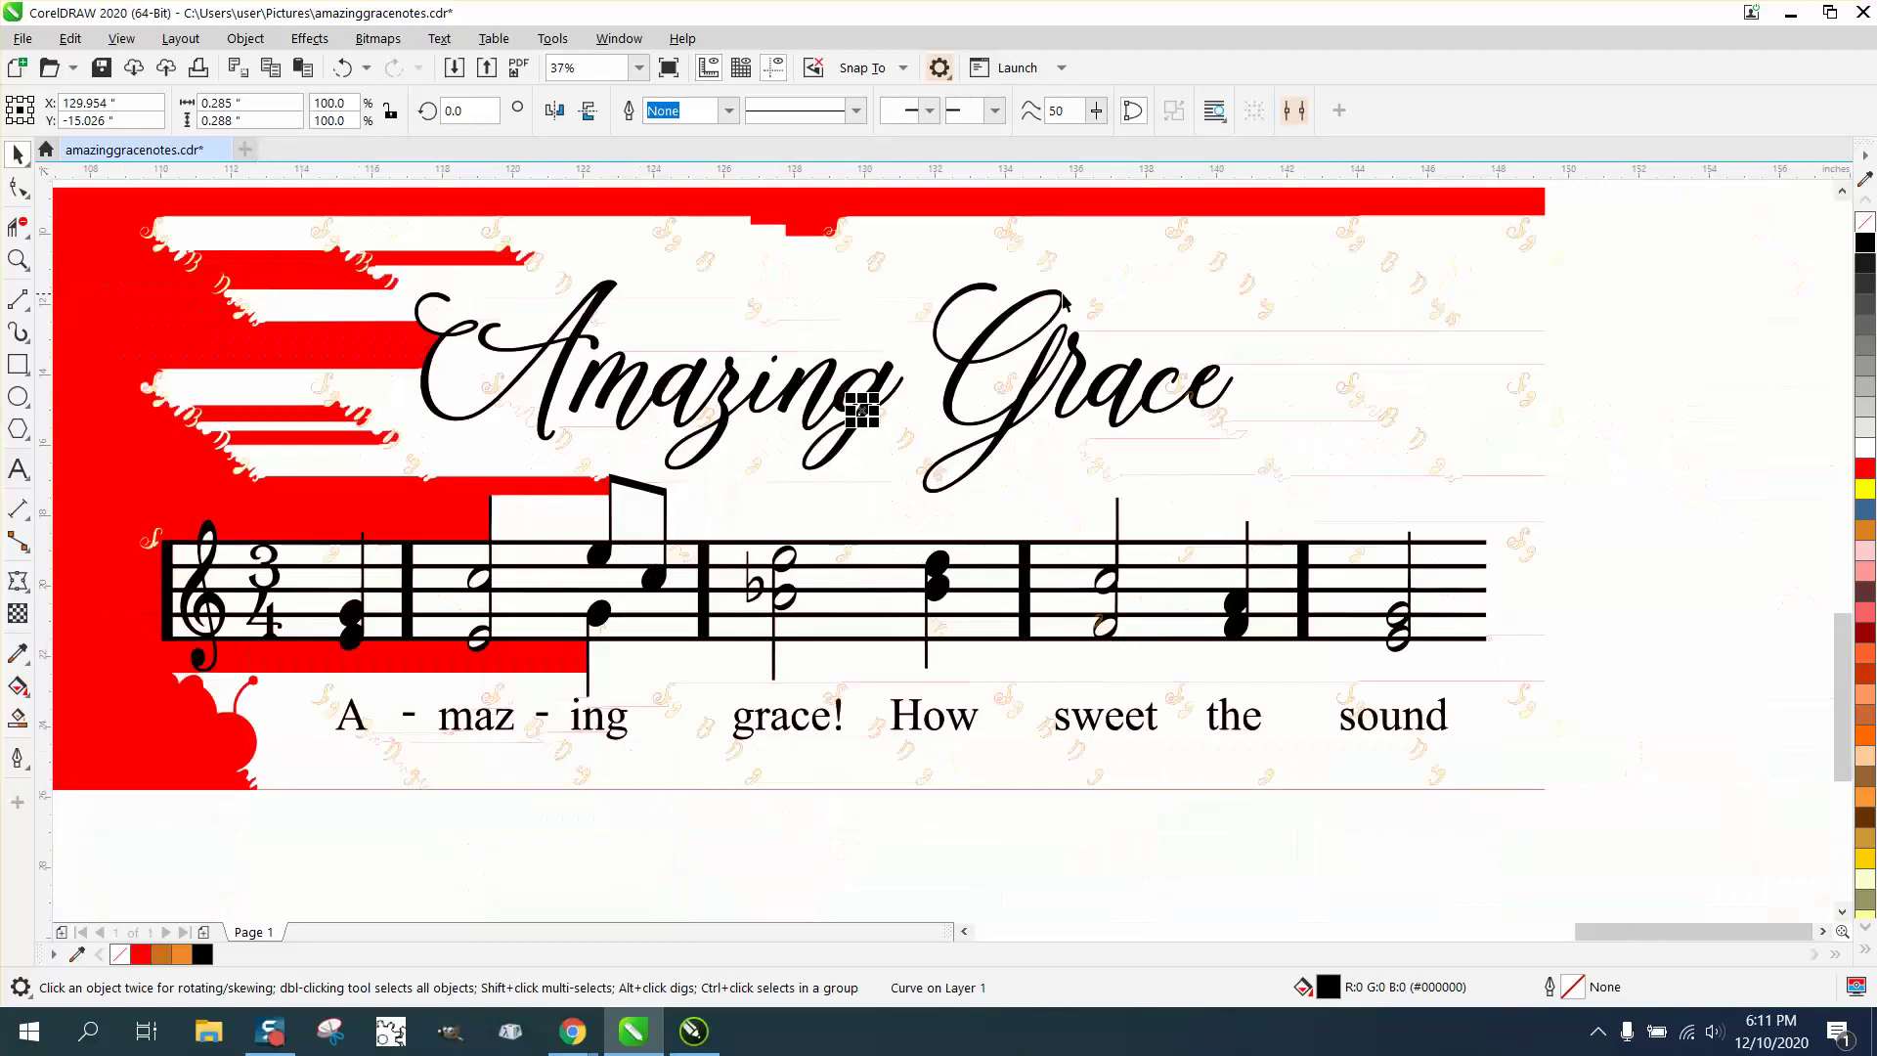
{"action": "left_click", "coordinate": [1595, 334]}
{"action": "left_click_drag", "start_coordinate": [753, 109], "coordinate": [632, 108]}
{"action": "type", "text": "18"}
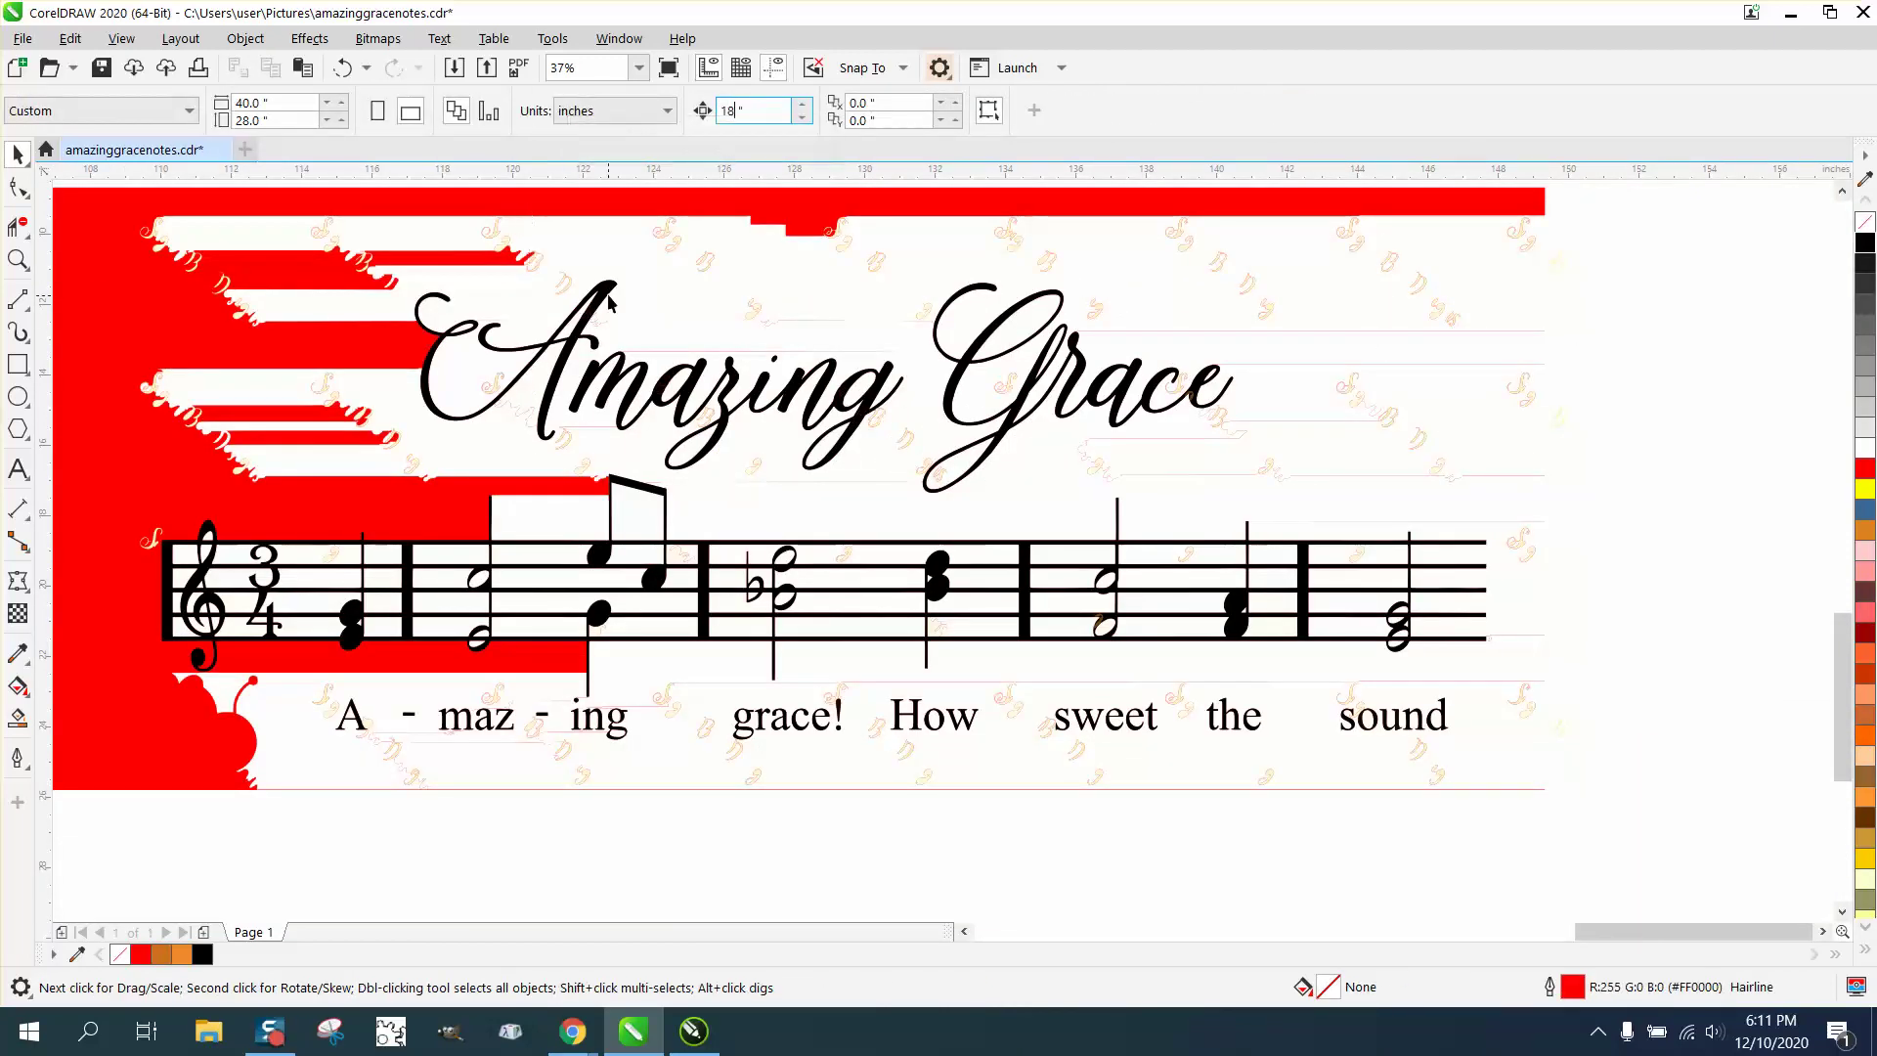
{"action": "left_click", "coordinate": [608, 303]}
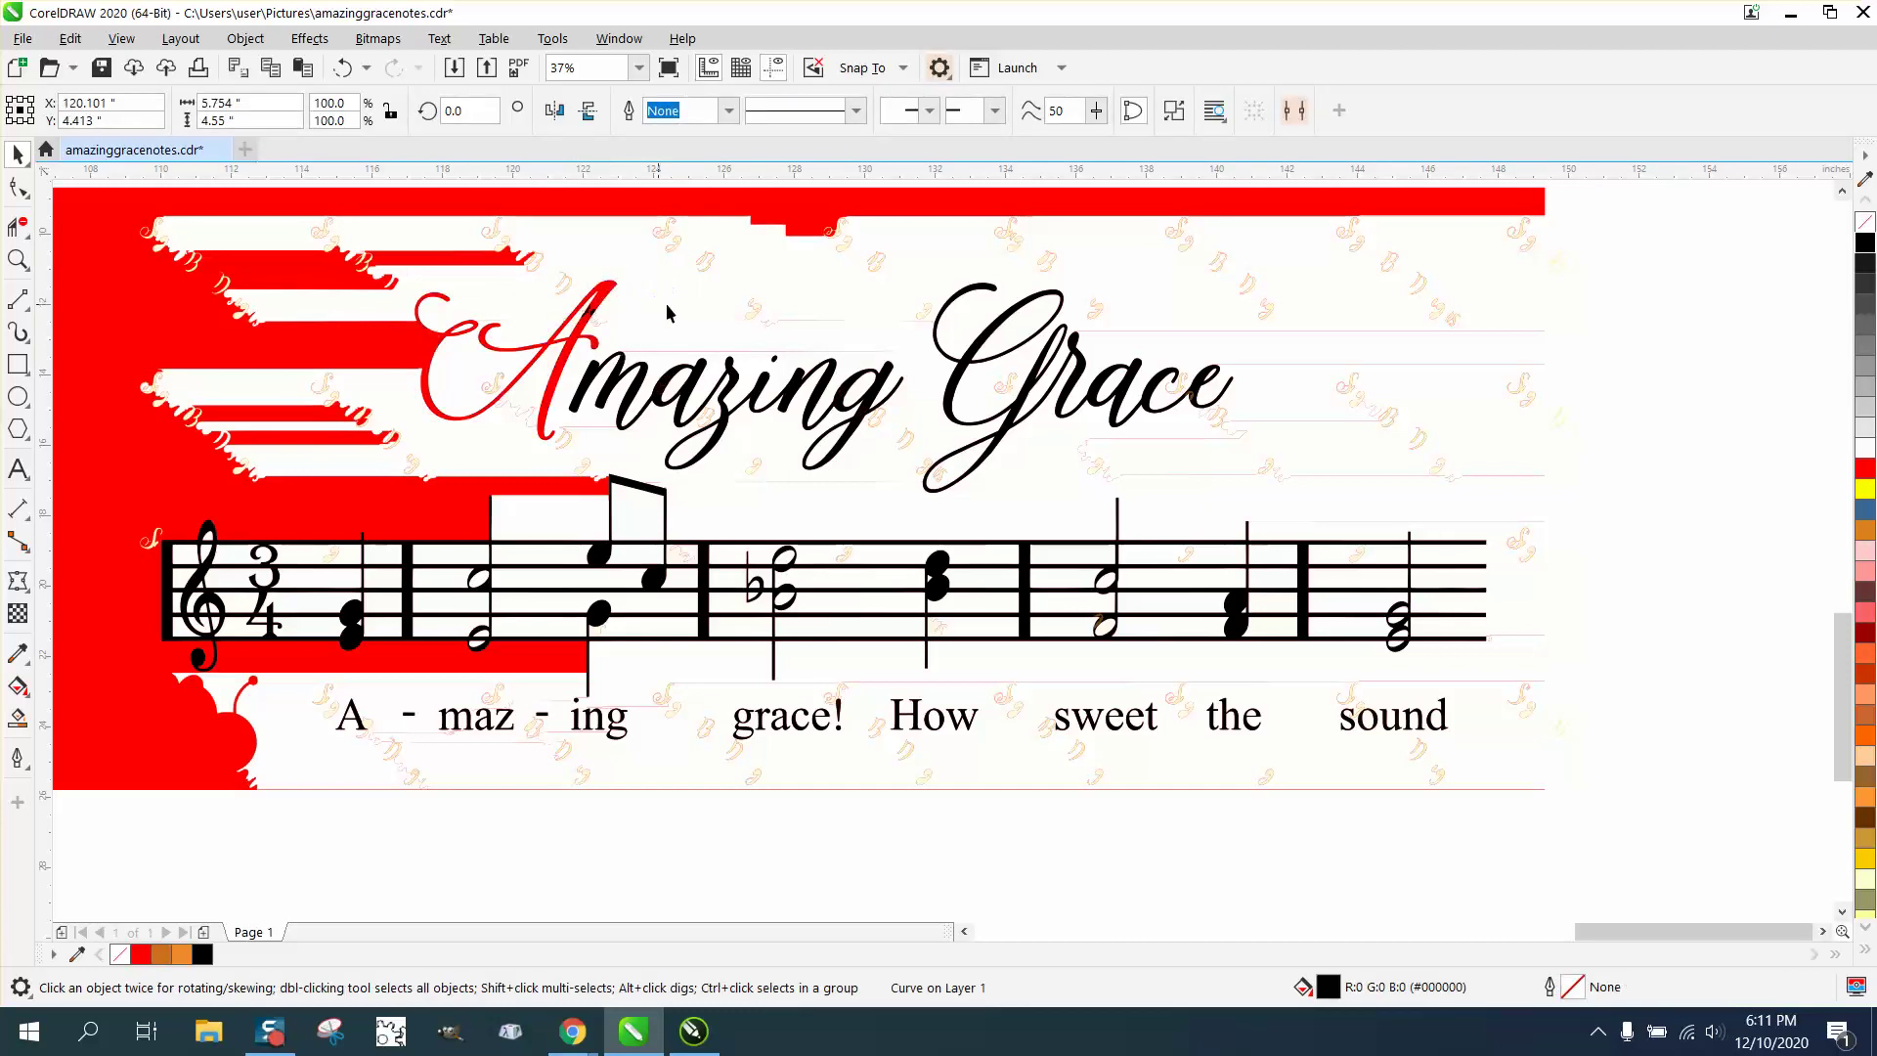
Step: Try to nudge the "mazing" lettering up by 18 inches, check its placement above the artwork, and undo the last move
{"action": "left_click", "coordinate": [698, 366]}
{"action": "key", "text": "Up"}
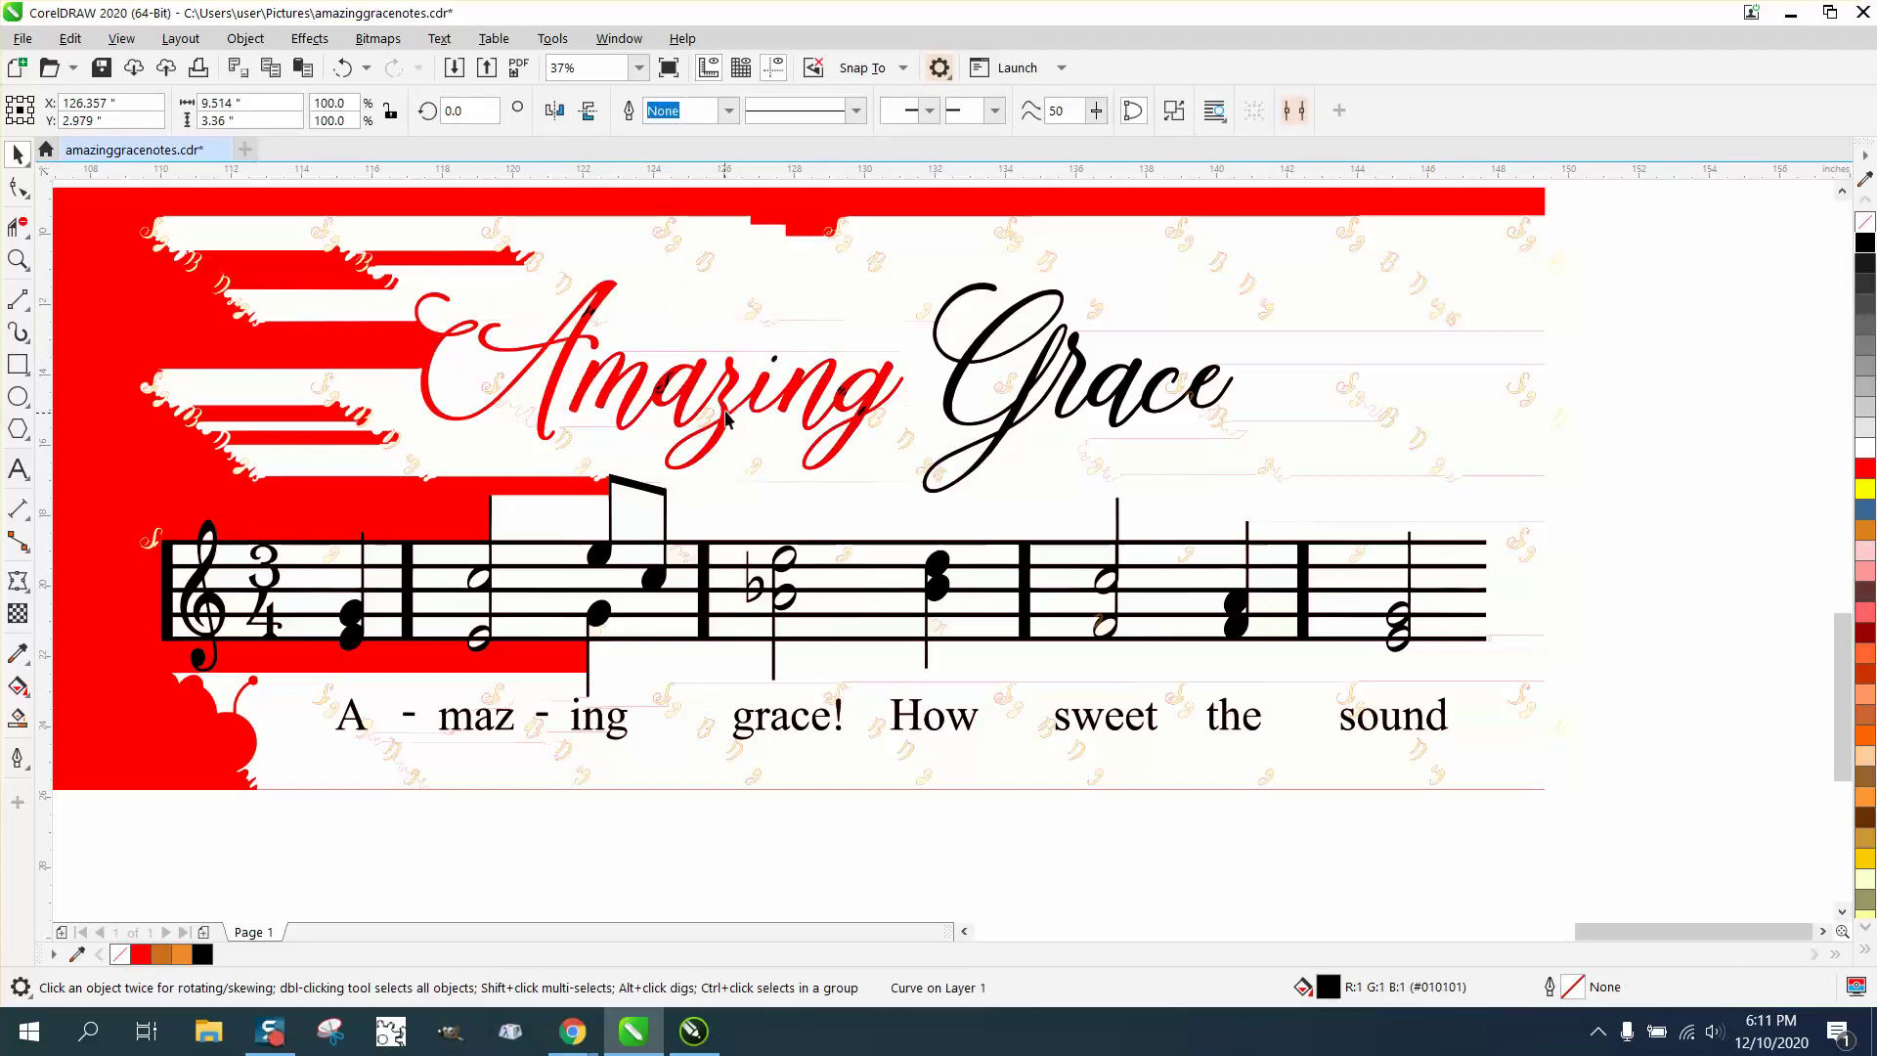
{"action": "scroll", "coordinate": [731, 405], "scroll_direction": "down", "scroll_amount": 1}
{"action": "scroll", "coordinate": [731, 403], "scroll_direction": "down", "scroll_amount": 4}
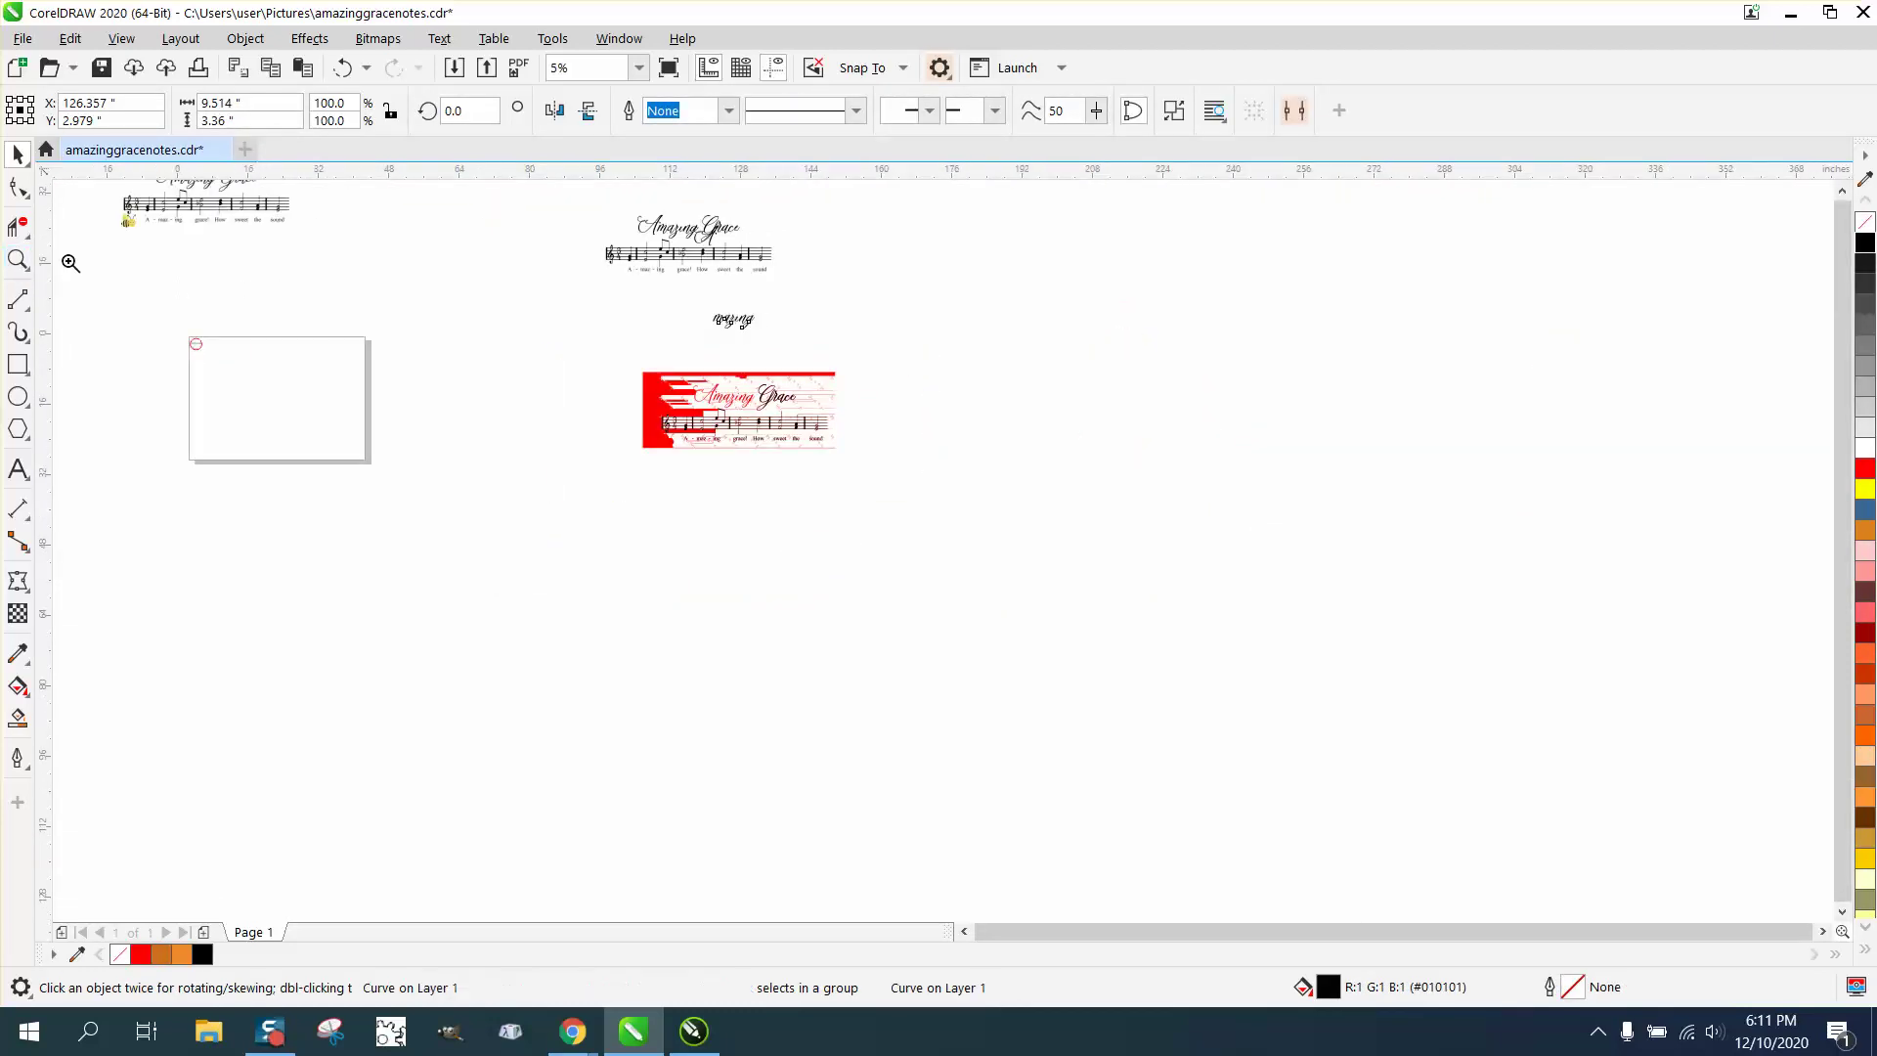
{"action": "key", "text": "z"}
{"action": "left_click_drag", "start_coordinate": [658, 306], "coordinate": [914, 368]}
{"action": "scroll", "coordinate": [797, 398], "scroll_direction": "down", "scroll_amount": 2}
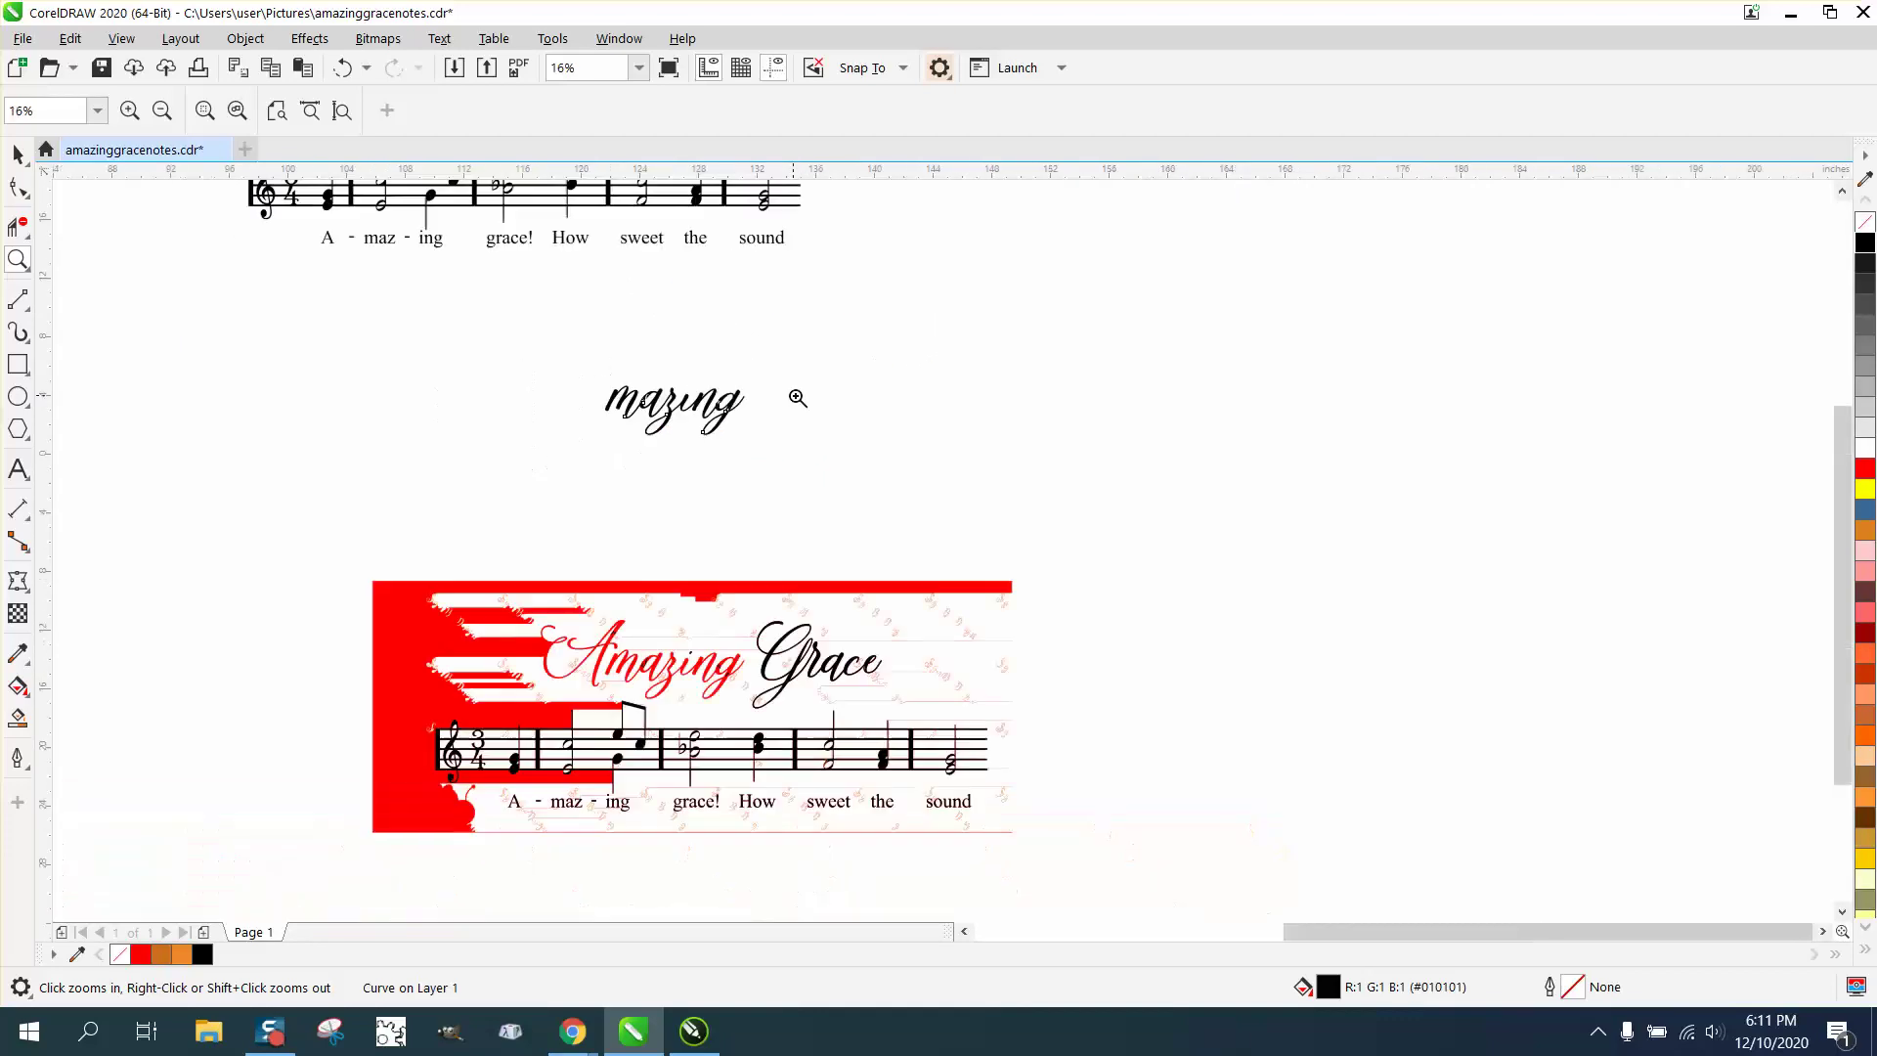
{"action": "scroll", "coordinate": [806, 392], "scroll_direction": "down", "scroll_amount": 1}
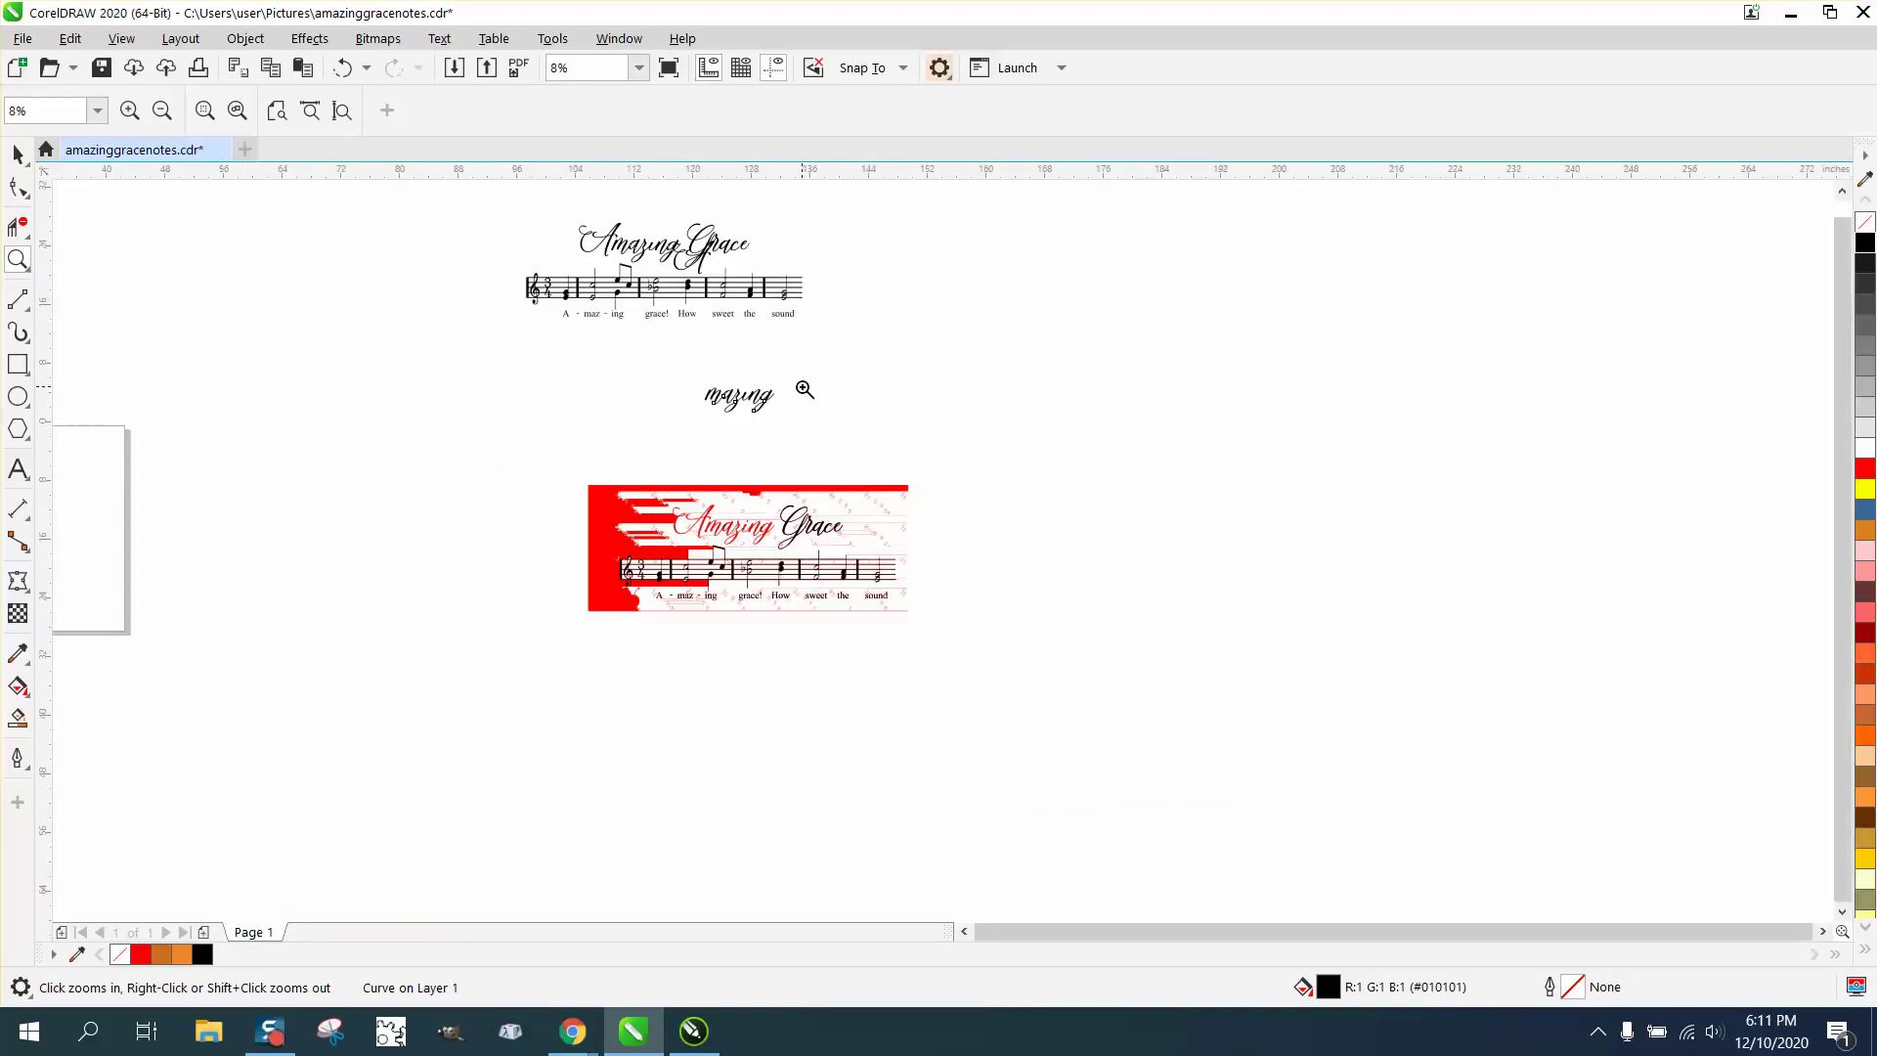
{"action": "left_click", "coordinate": [349, 70]}
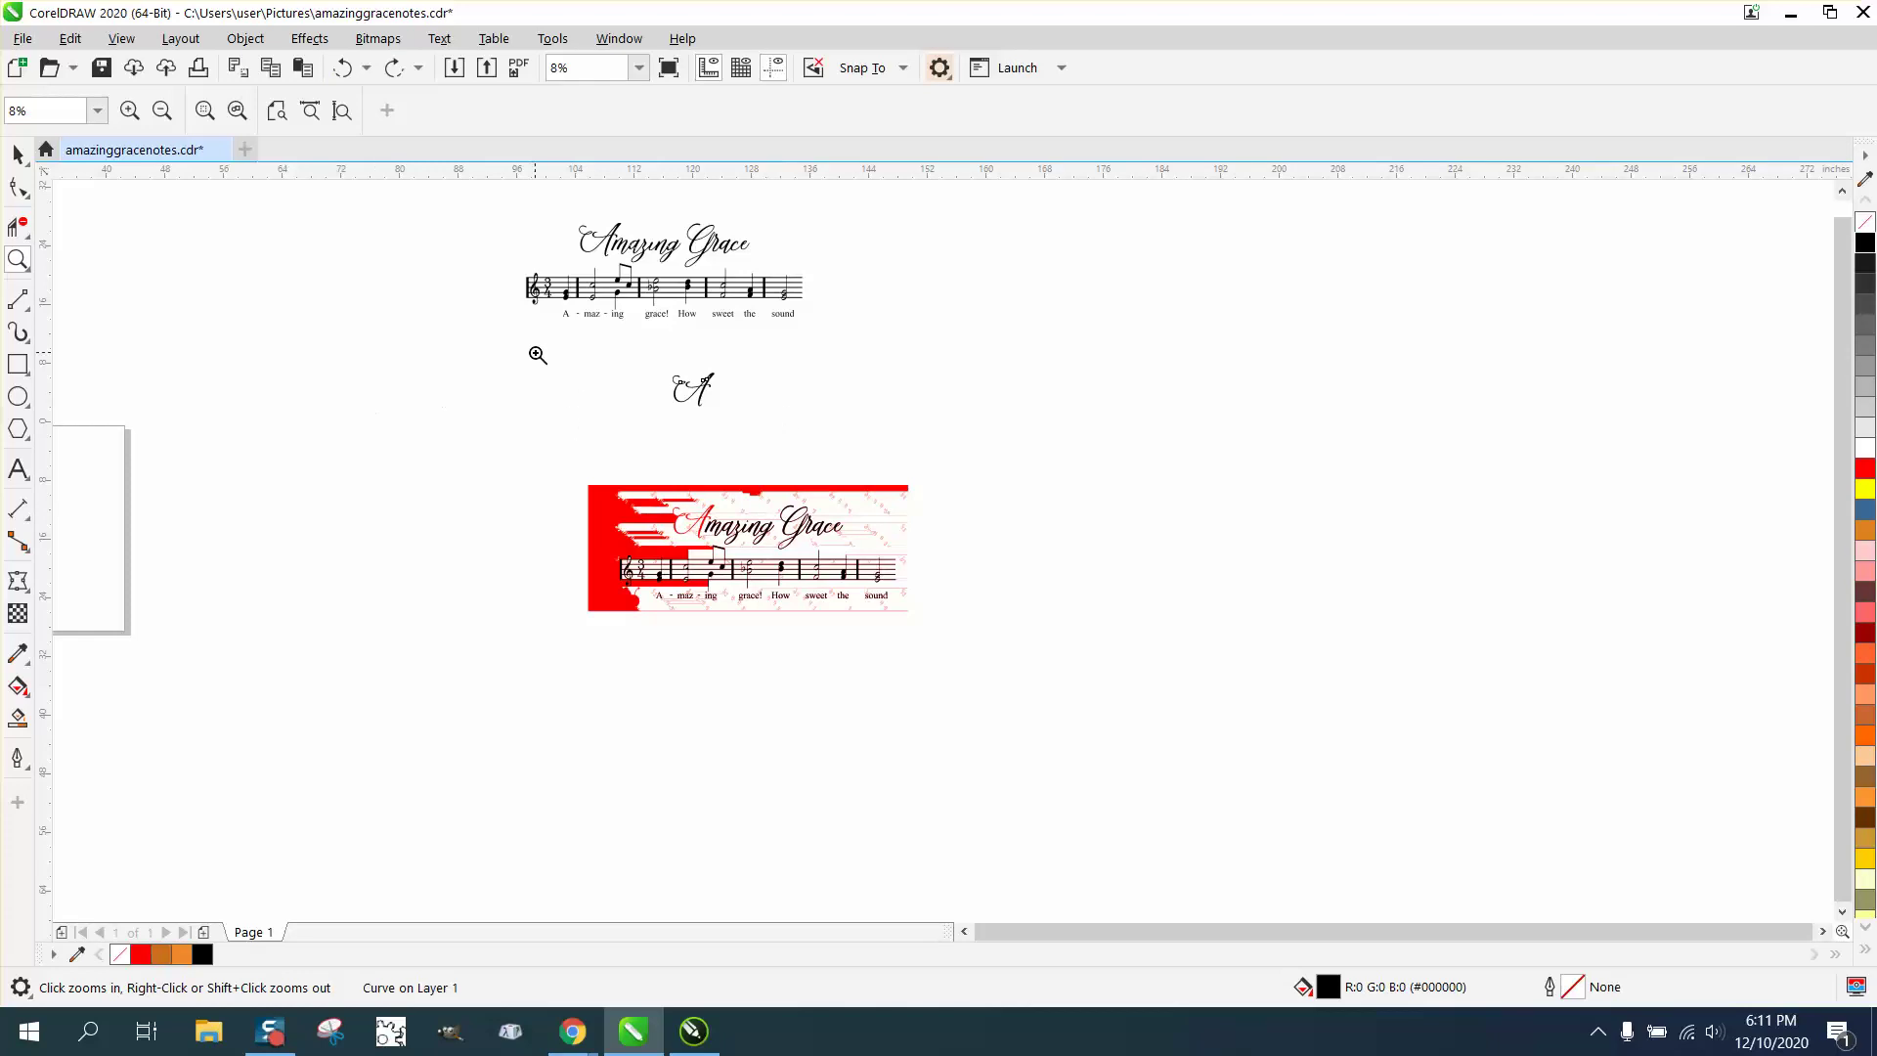
Step: Nudge the "mazing" lettering up by 18 inches beside the separated letter A
{"action": "left_click_drag", "start_coordinate": [537, 353], "coordinate": [966, 597]}
{"action": "left_click", "coordinate": [18, 154]}
{"action": "left_click", "coordinate": [748, 338]}
{"action": "left_click", "coordinate": [747, 613]}
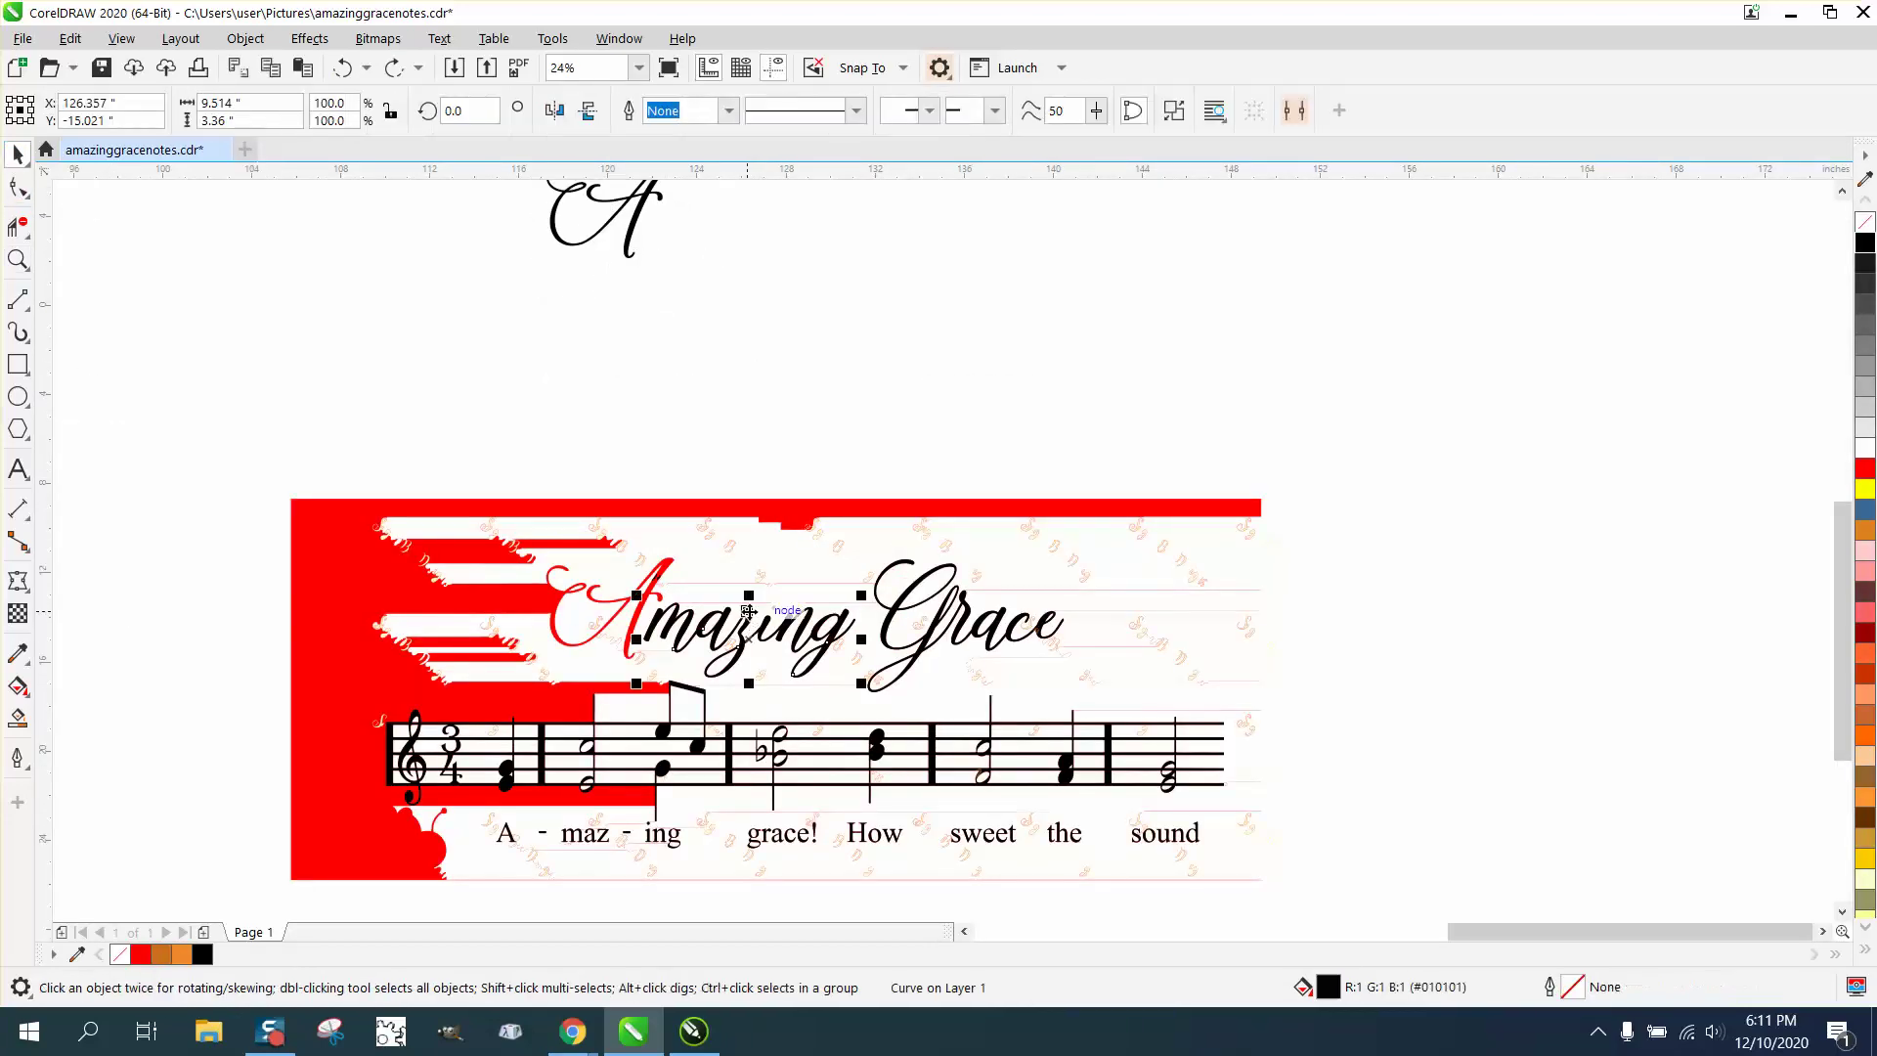
{"action": "key", "text": "shift+Up"}
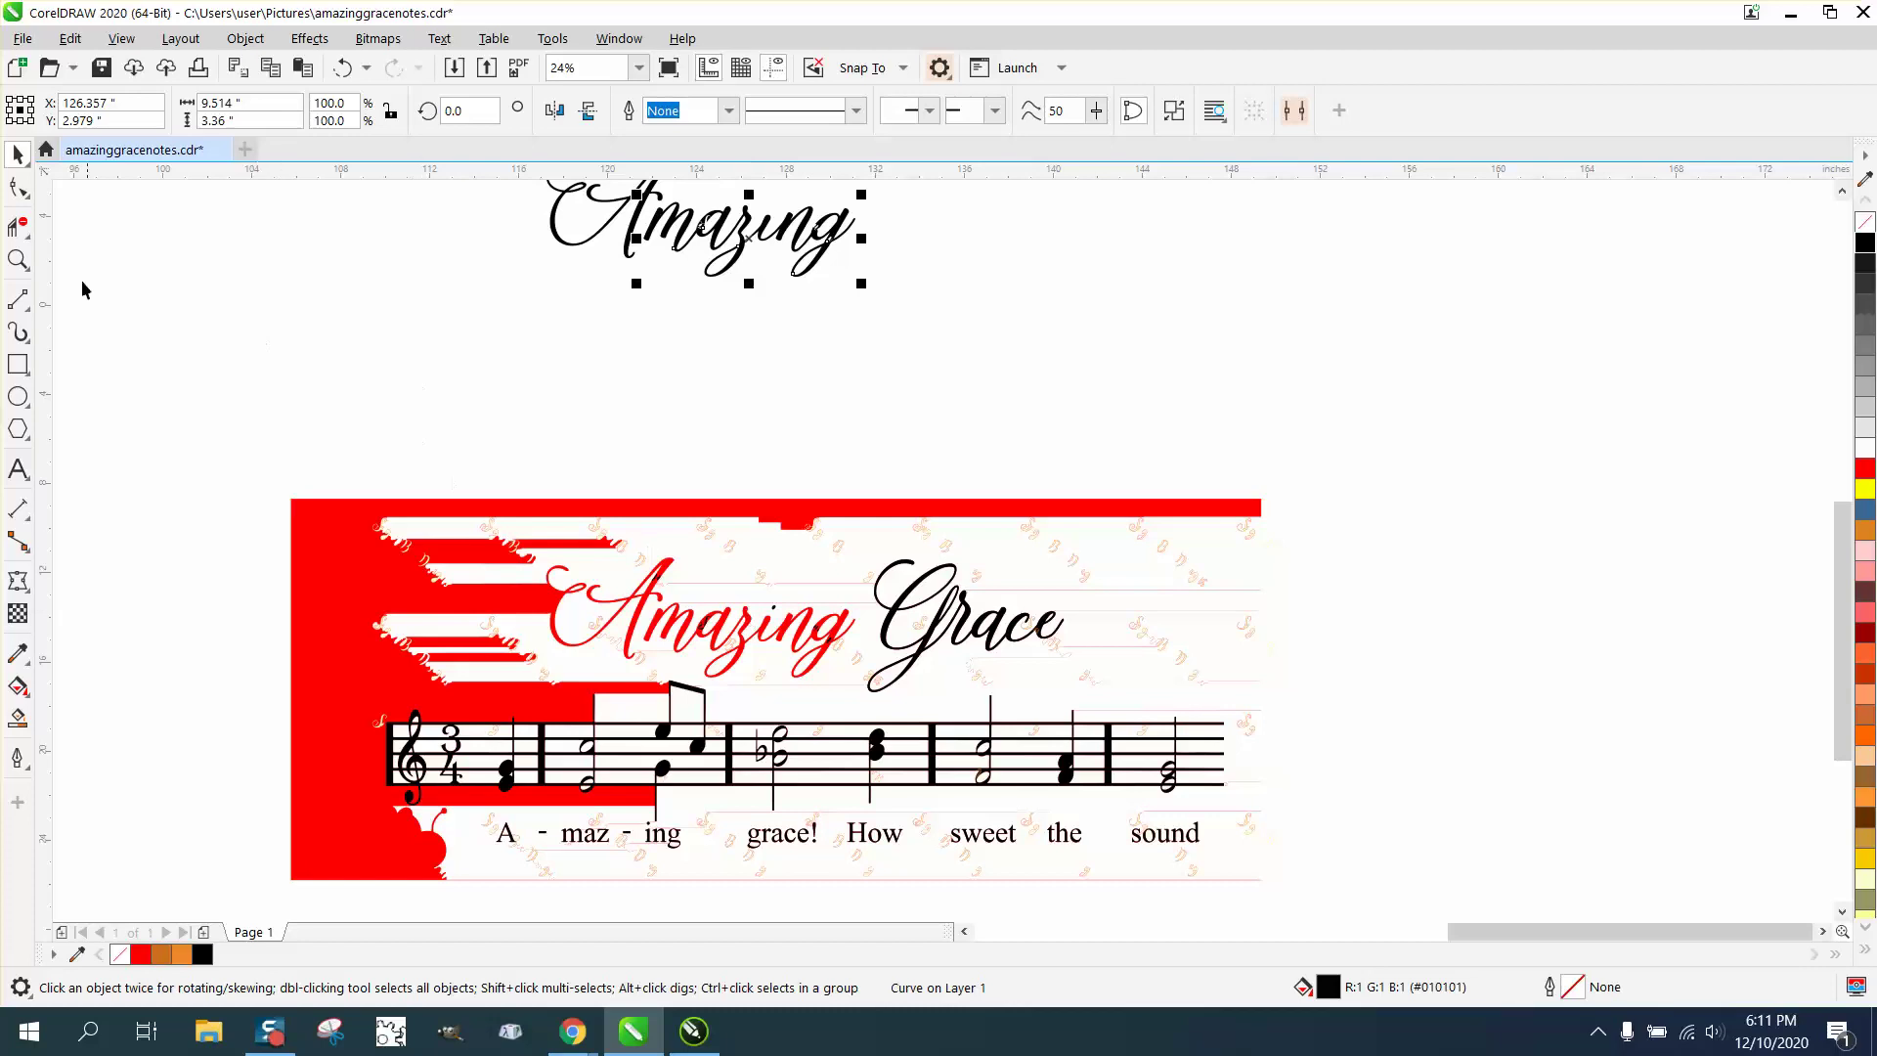
Step: Delete the curve nodes that form the upper hook of the S-shaped watermark cutout in the letter "a" of "mazing"
{"action": "left_click", "coordinate": [18, 259]}
{"action": "left_click_drag", "start_coordinate": [633, 196], "coordinate": [900, 301]}
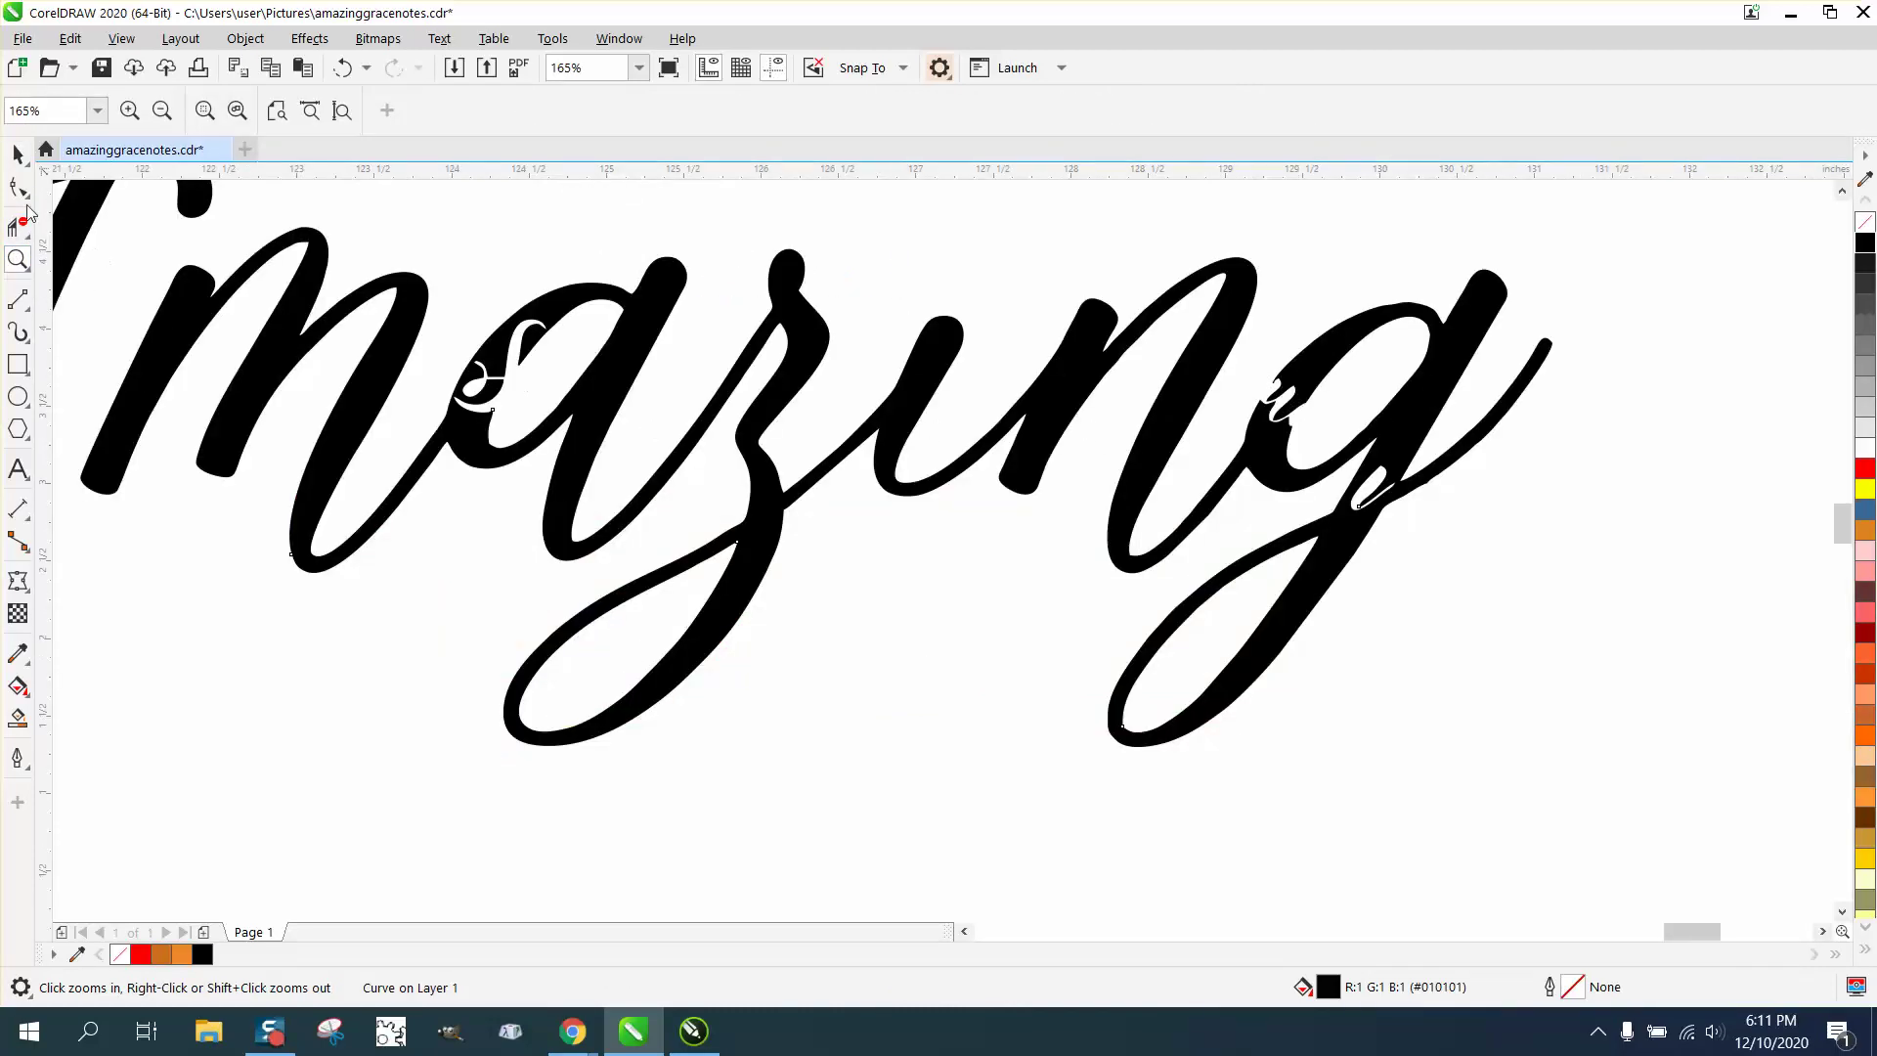
{"action": "left_click", "coordinate": [18, 188]}
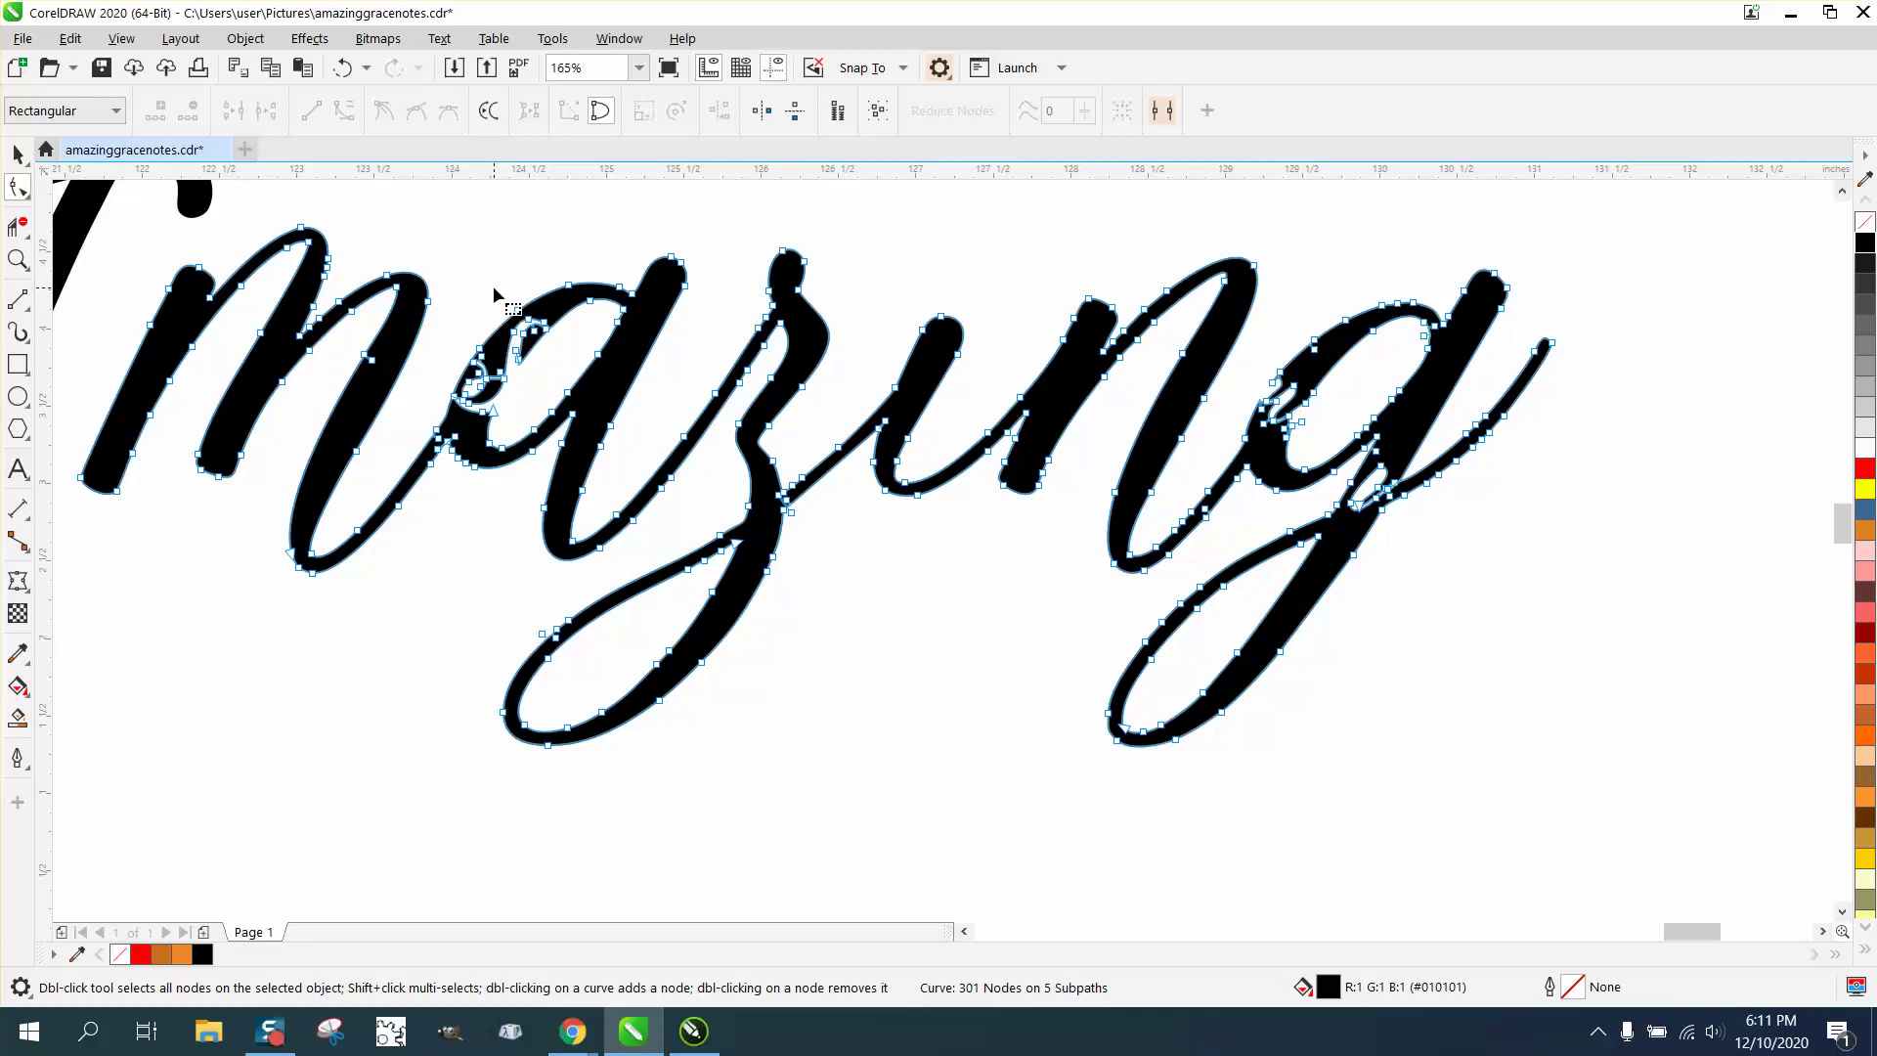
{"action": "left_click", "coordinate": [18, 259]}
{"action": "left_click_drag", "start_coordinate": [386, 296], "coordinate": [671, 412]}
{"action": "key", "text": "F10"}
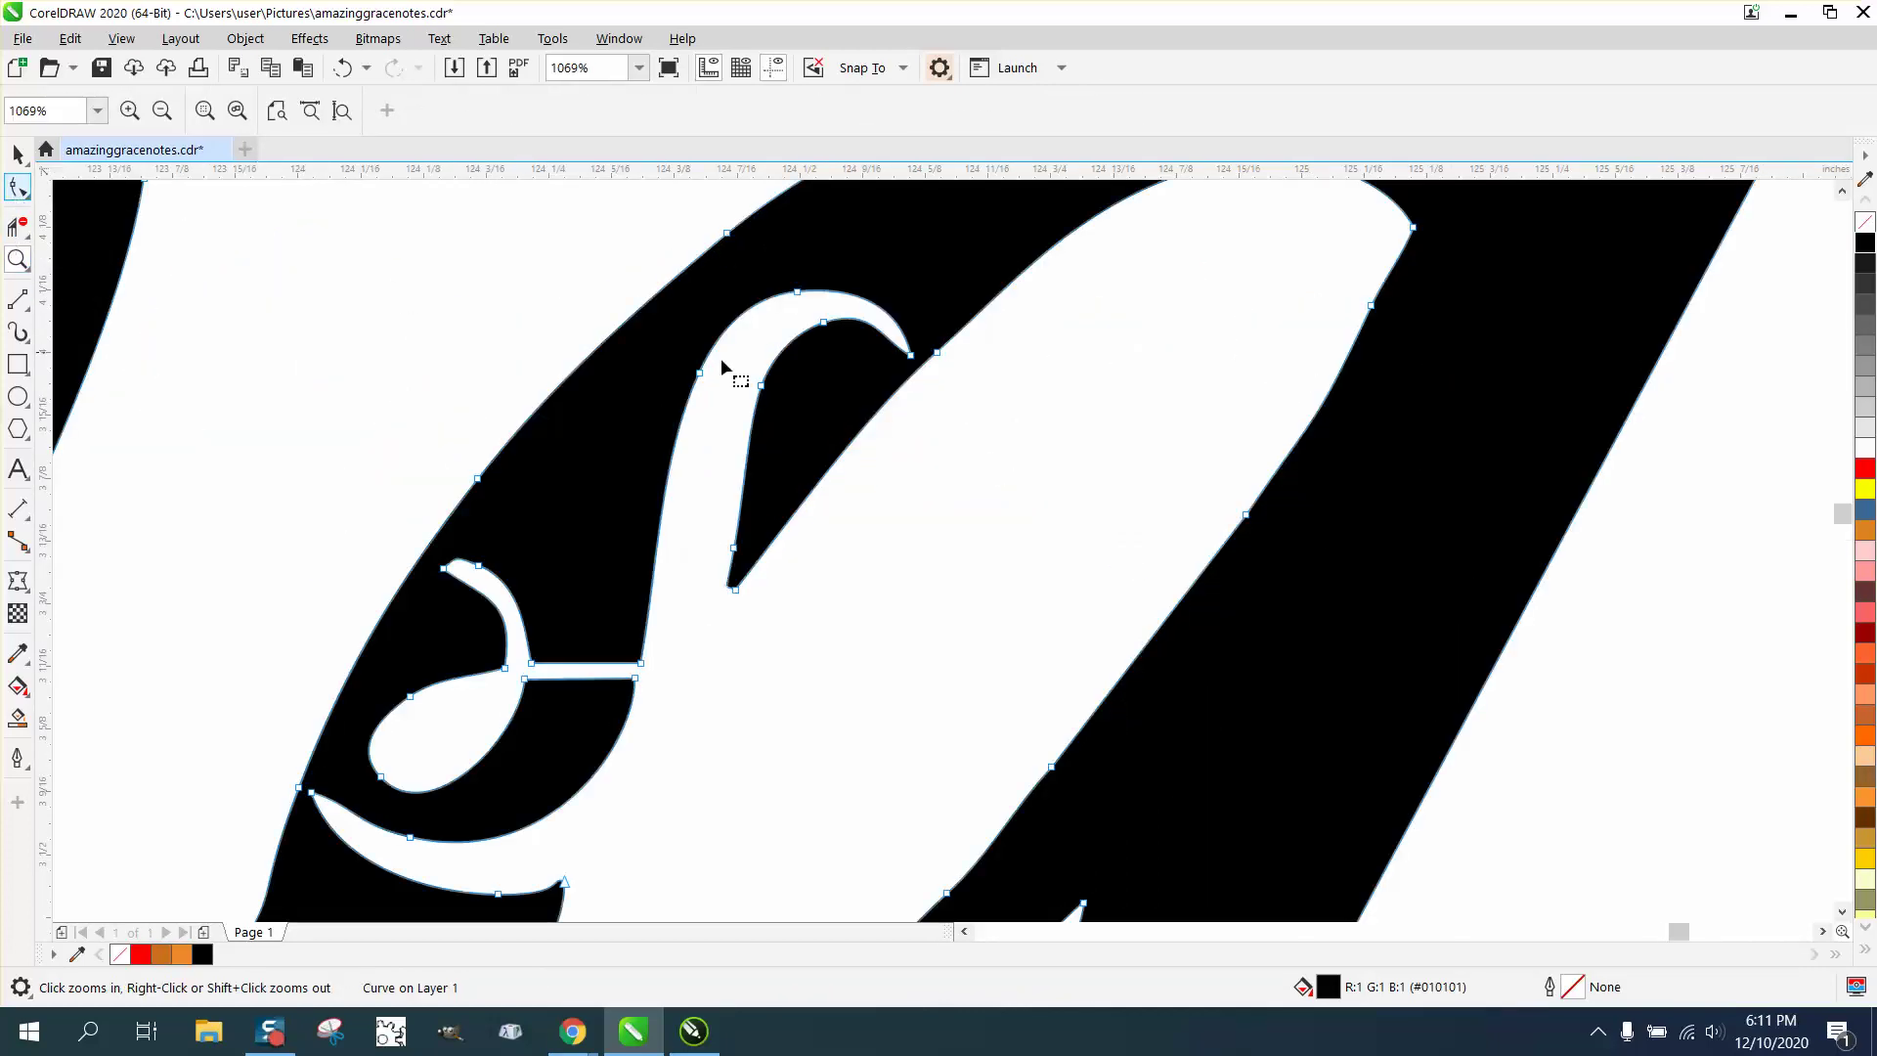
{"action": "double_click", "coordinate": [911, 355]}
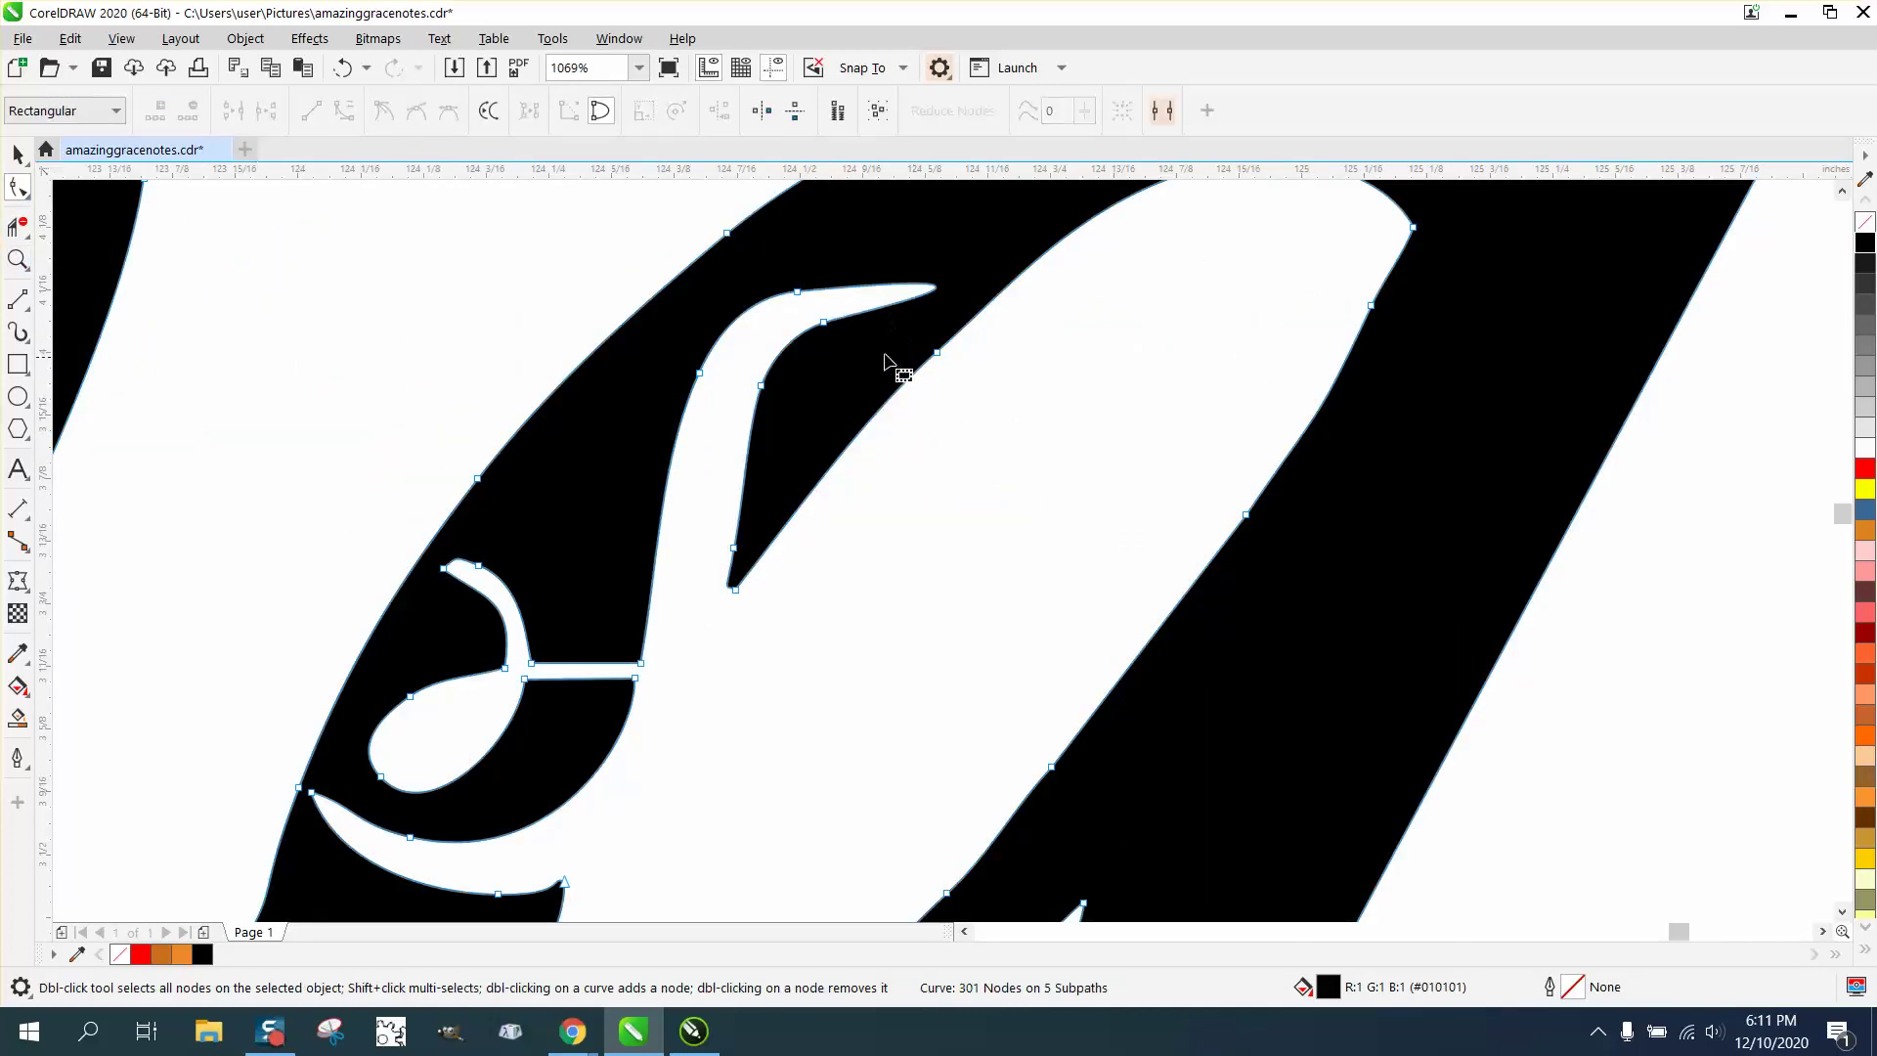
{"action": "left_click_drag", "start_coordinate": [829, 293], "coordinate": [804, 411]}
{"action": "key", "text": "Delete"}
{"action": "key", "text": "Delete"}
{"action": "left_click", "coordinate": [734, 550]}
{"action": "key", "text": "Delete"}
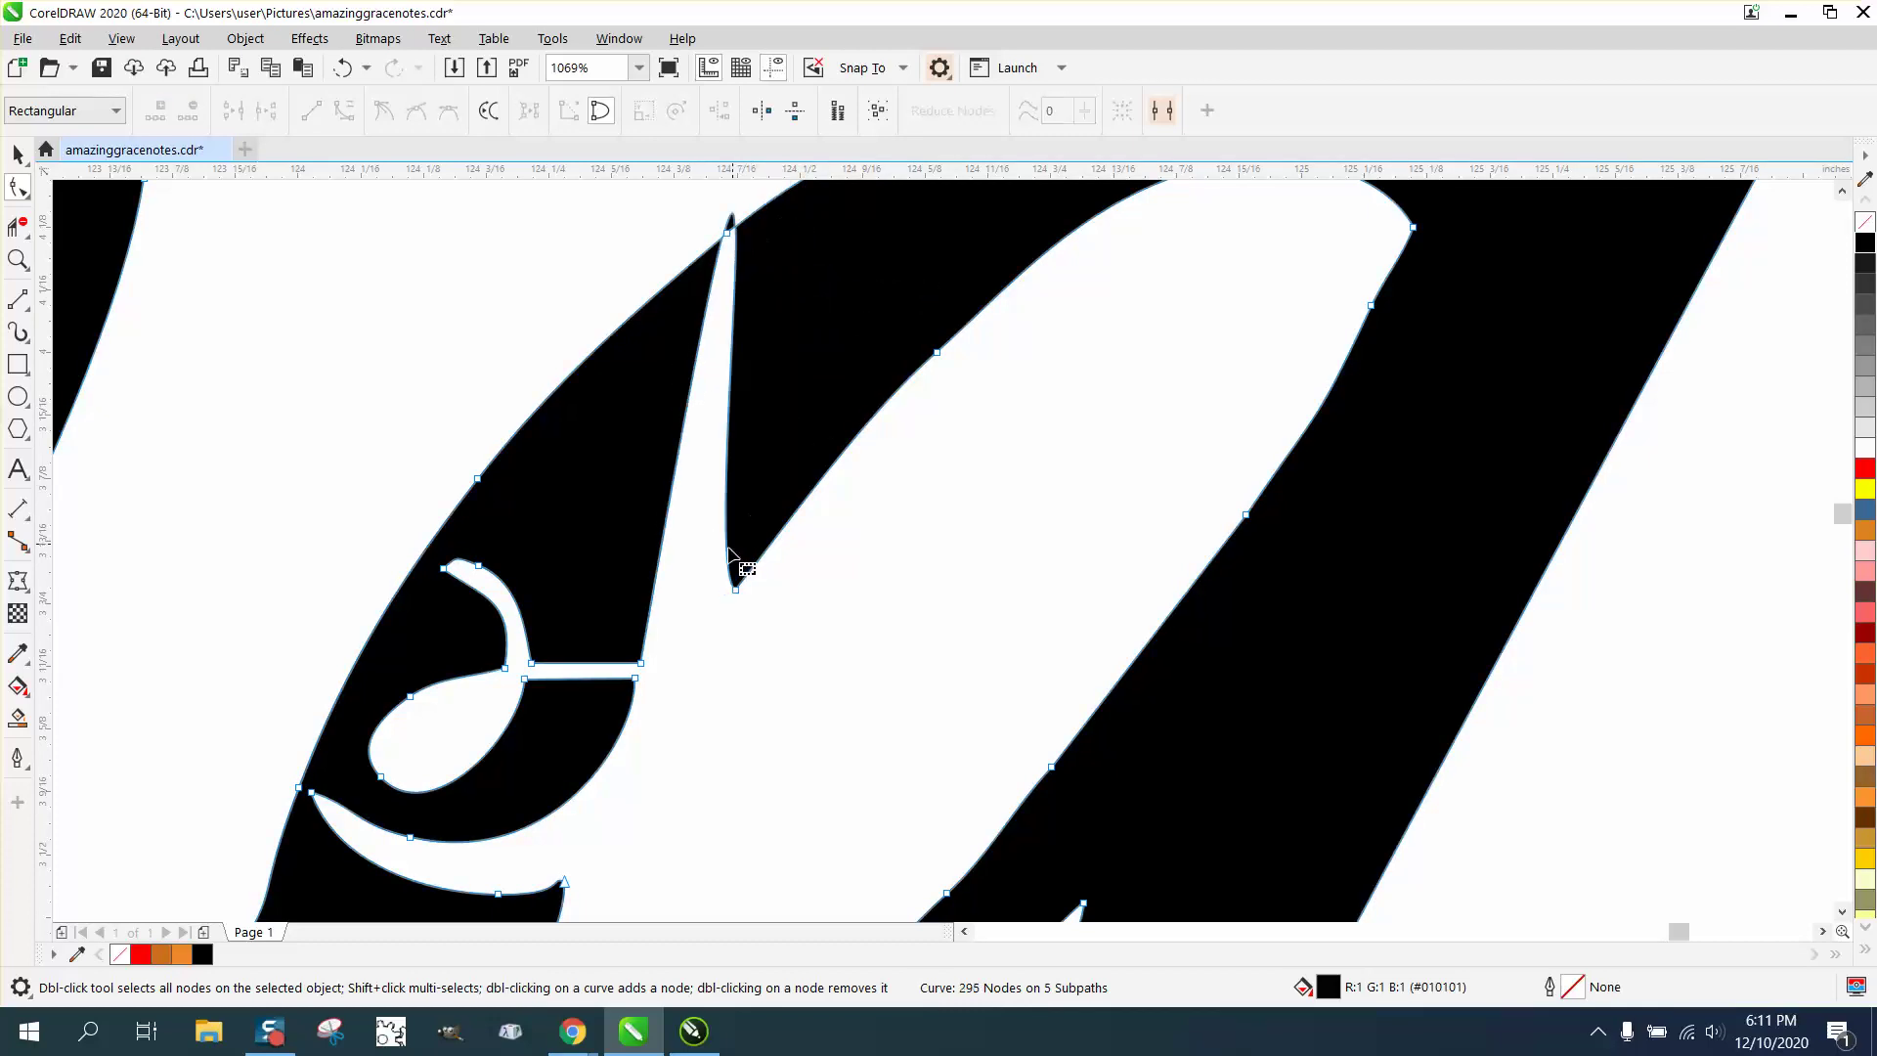
Step: Convert the remaining spike between the two inner-edge nodes of the letter "a" to a straight line
{"action": "left_click_drag", "start_coordinate": [618, 591], "coordinate": [765, 660]}
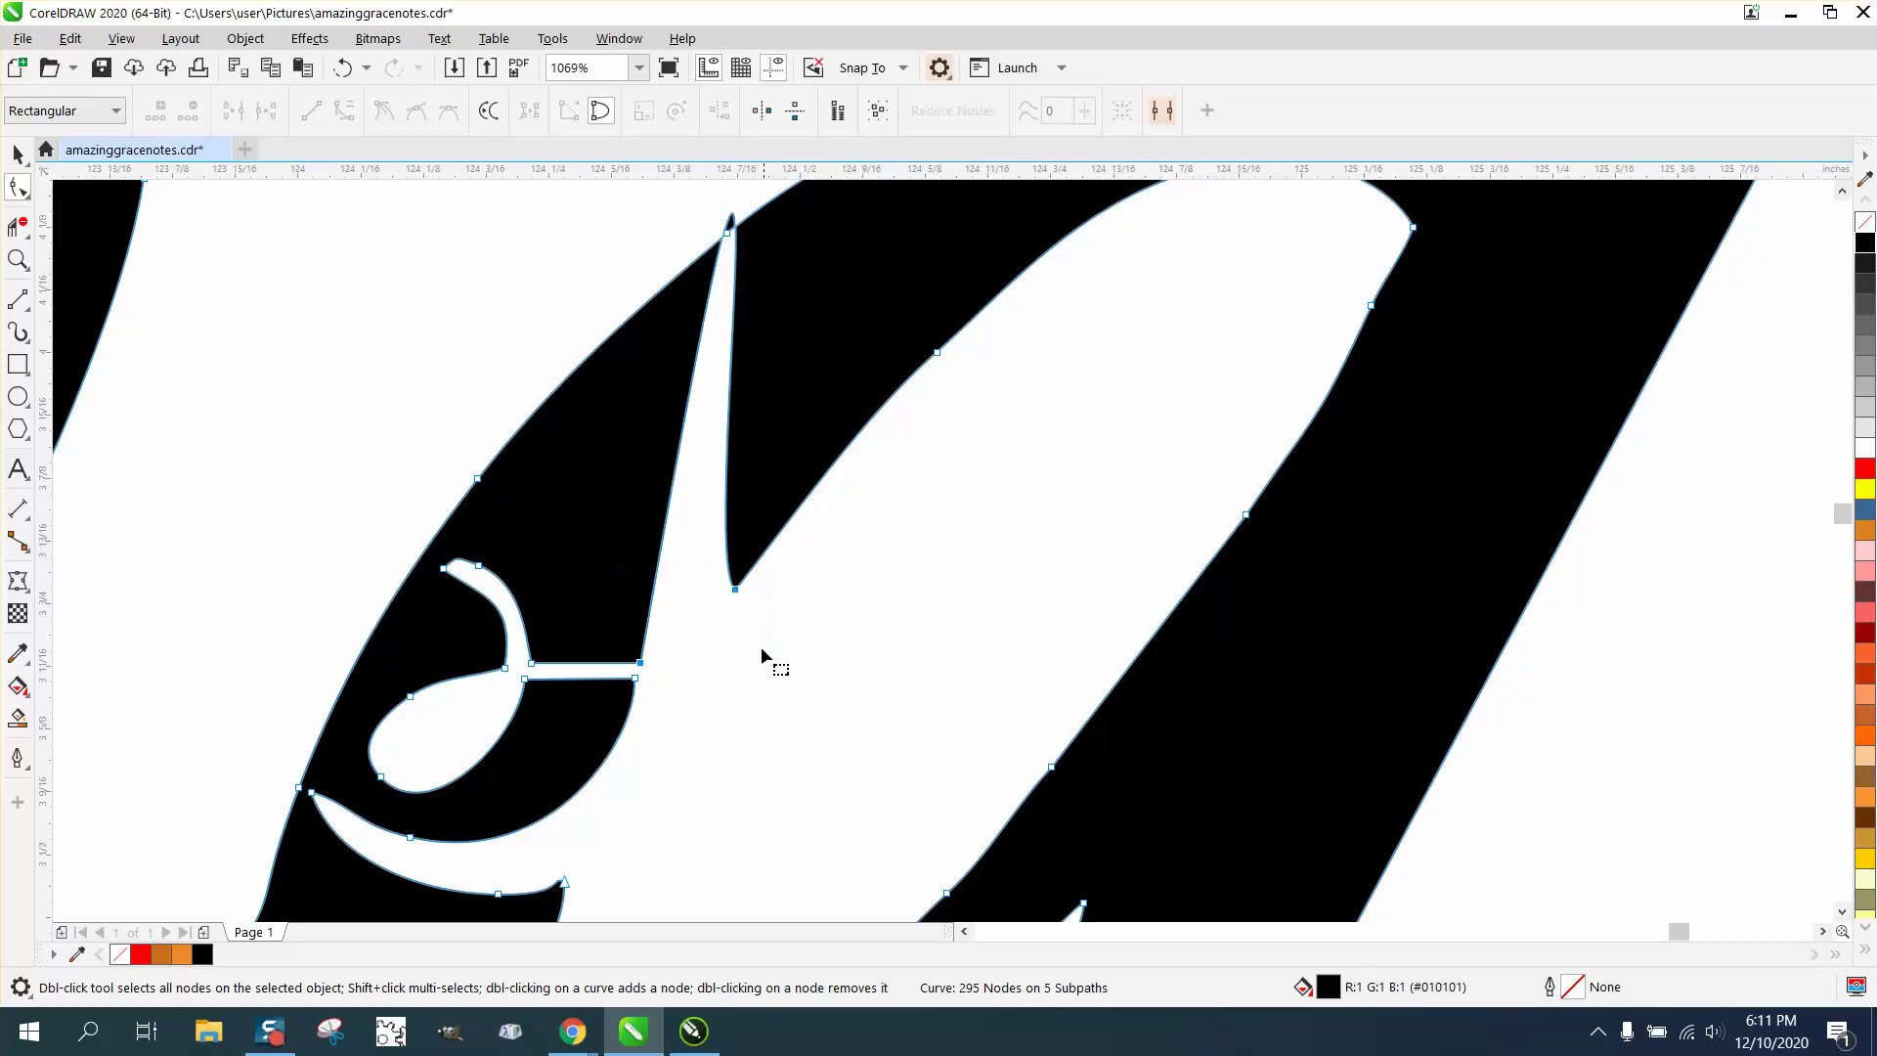
{"action": "right_click", "coordinate": [740, 592]}
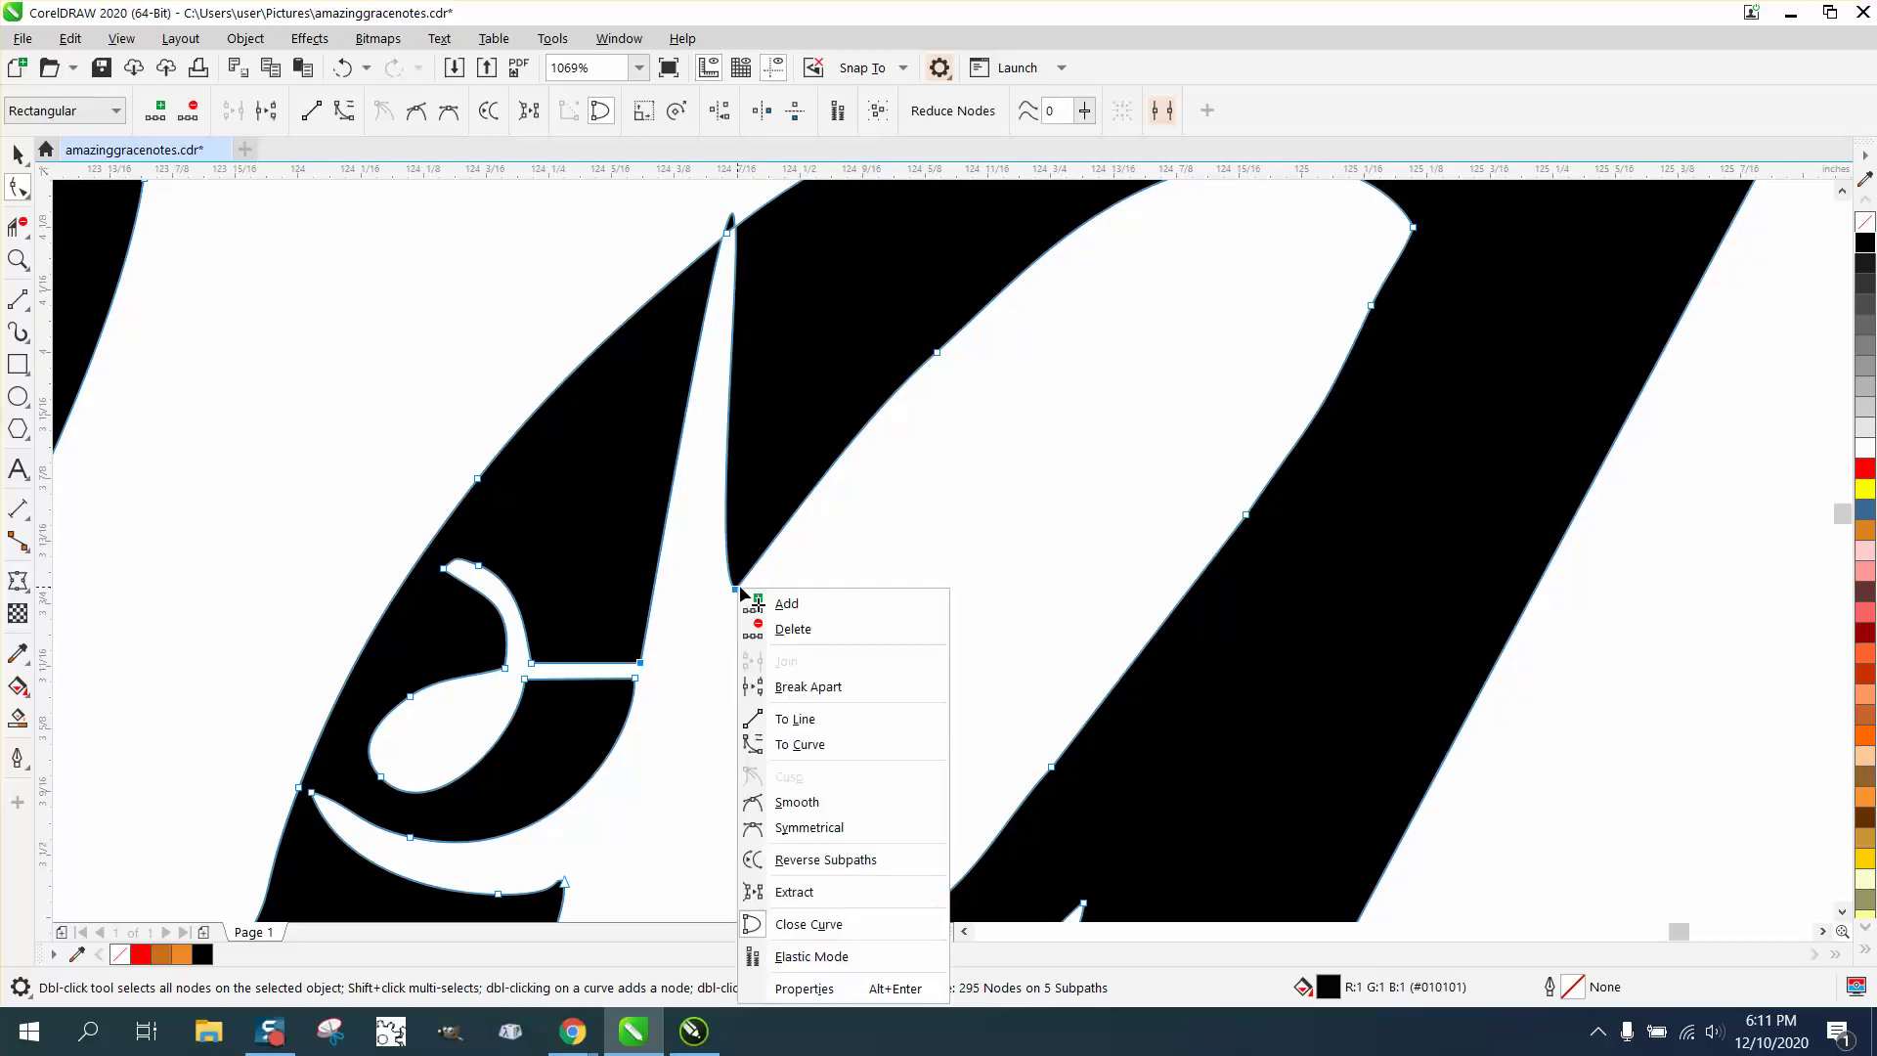
{"action": "left_click", "coordinate": [806, 721]}
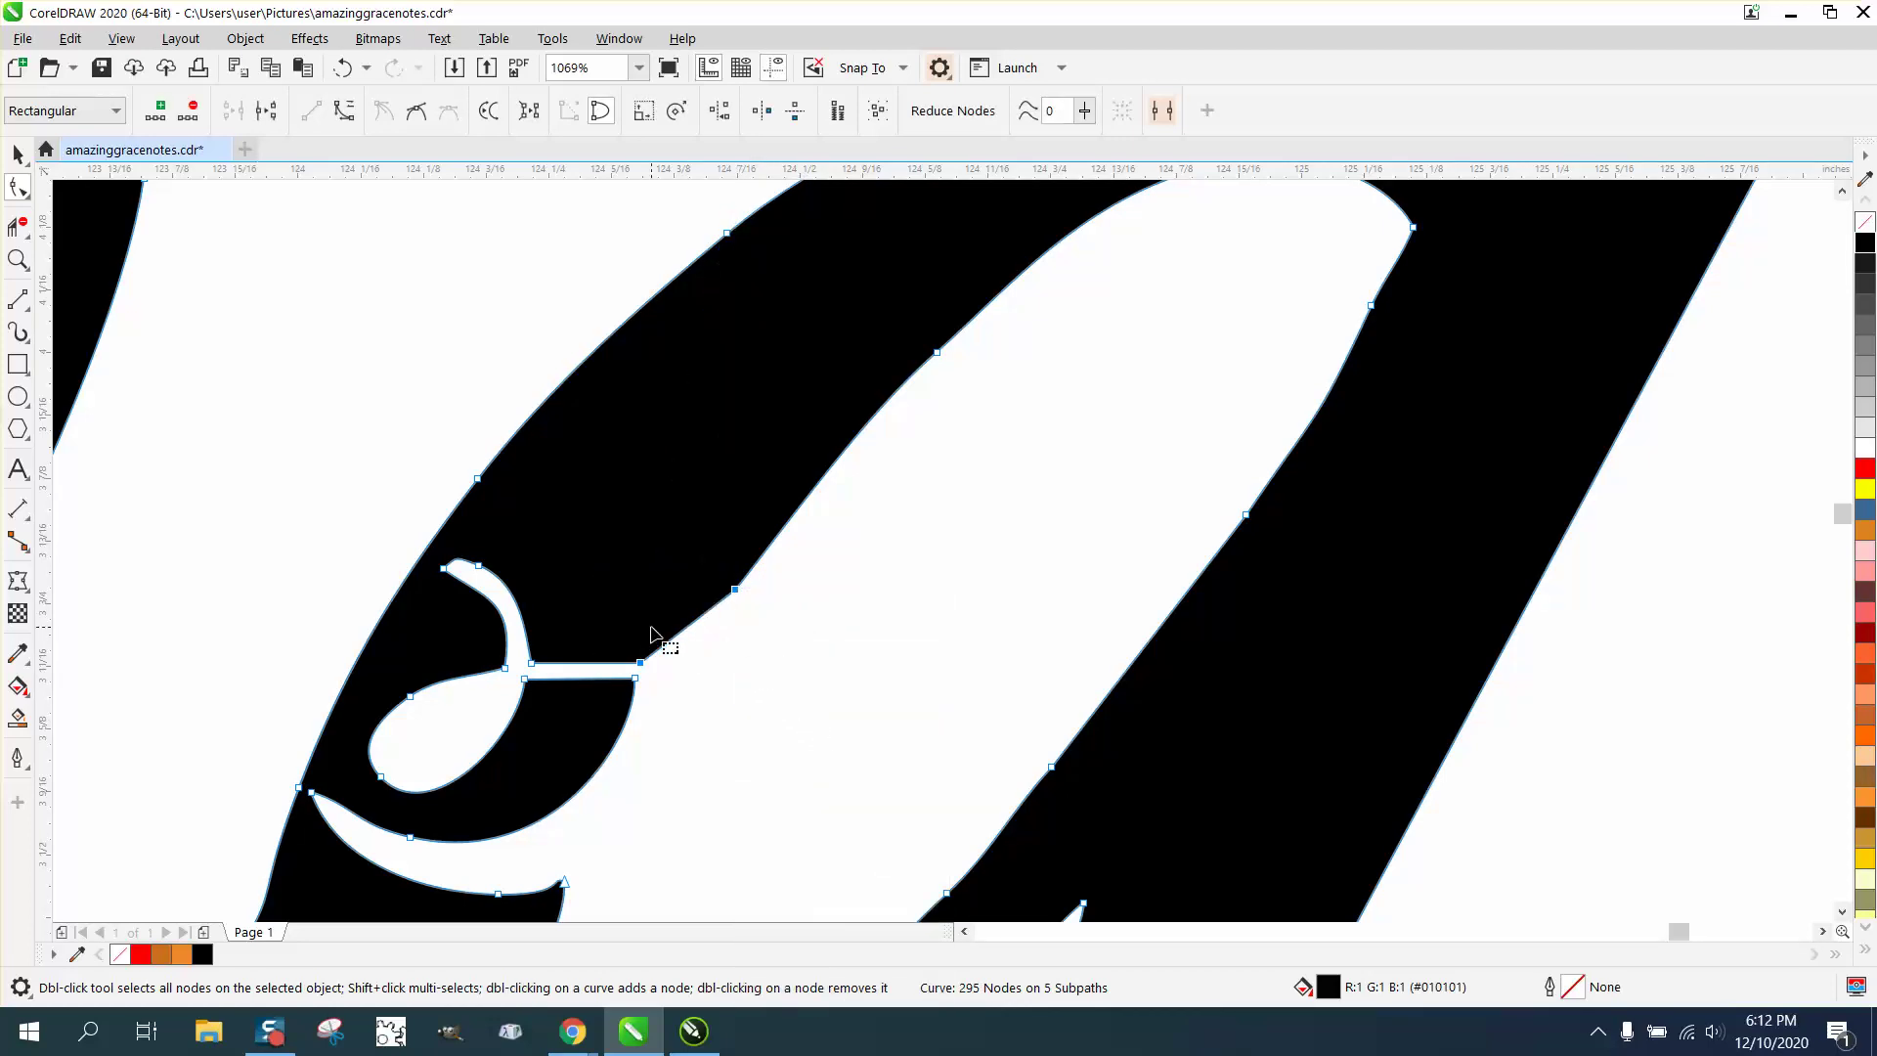
Step: Delete the remaining nodes of the watermark cutout in the letter "a" and convert the leftover spike to a straight line
{"action": "left_click", "coordinate": [641, 665]}
{"action": "left_click_drag", "start_coordinate": [554, 518], "coordinate": [368, 825]}
{"action": "key", "text": "Delete"}
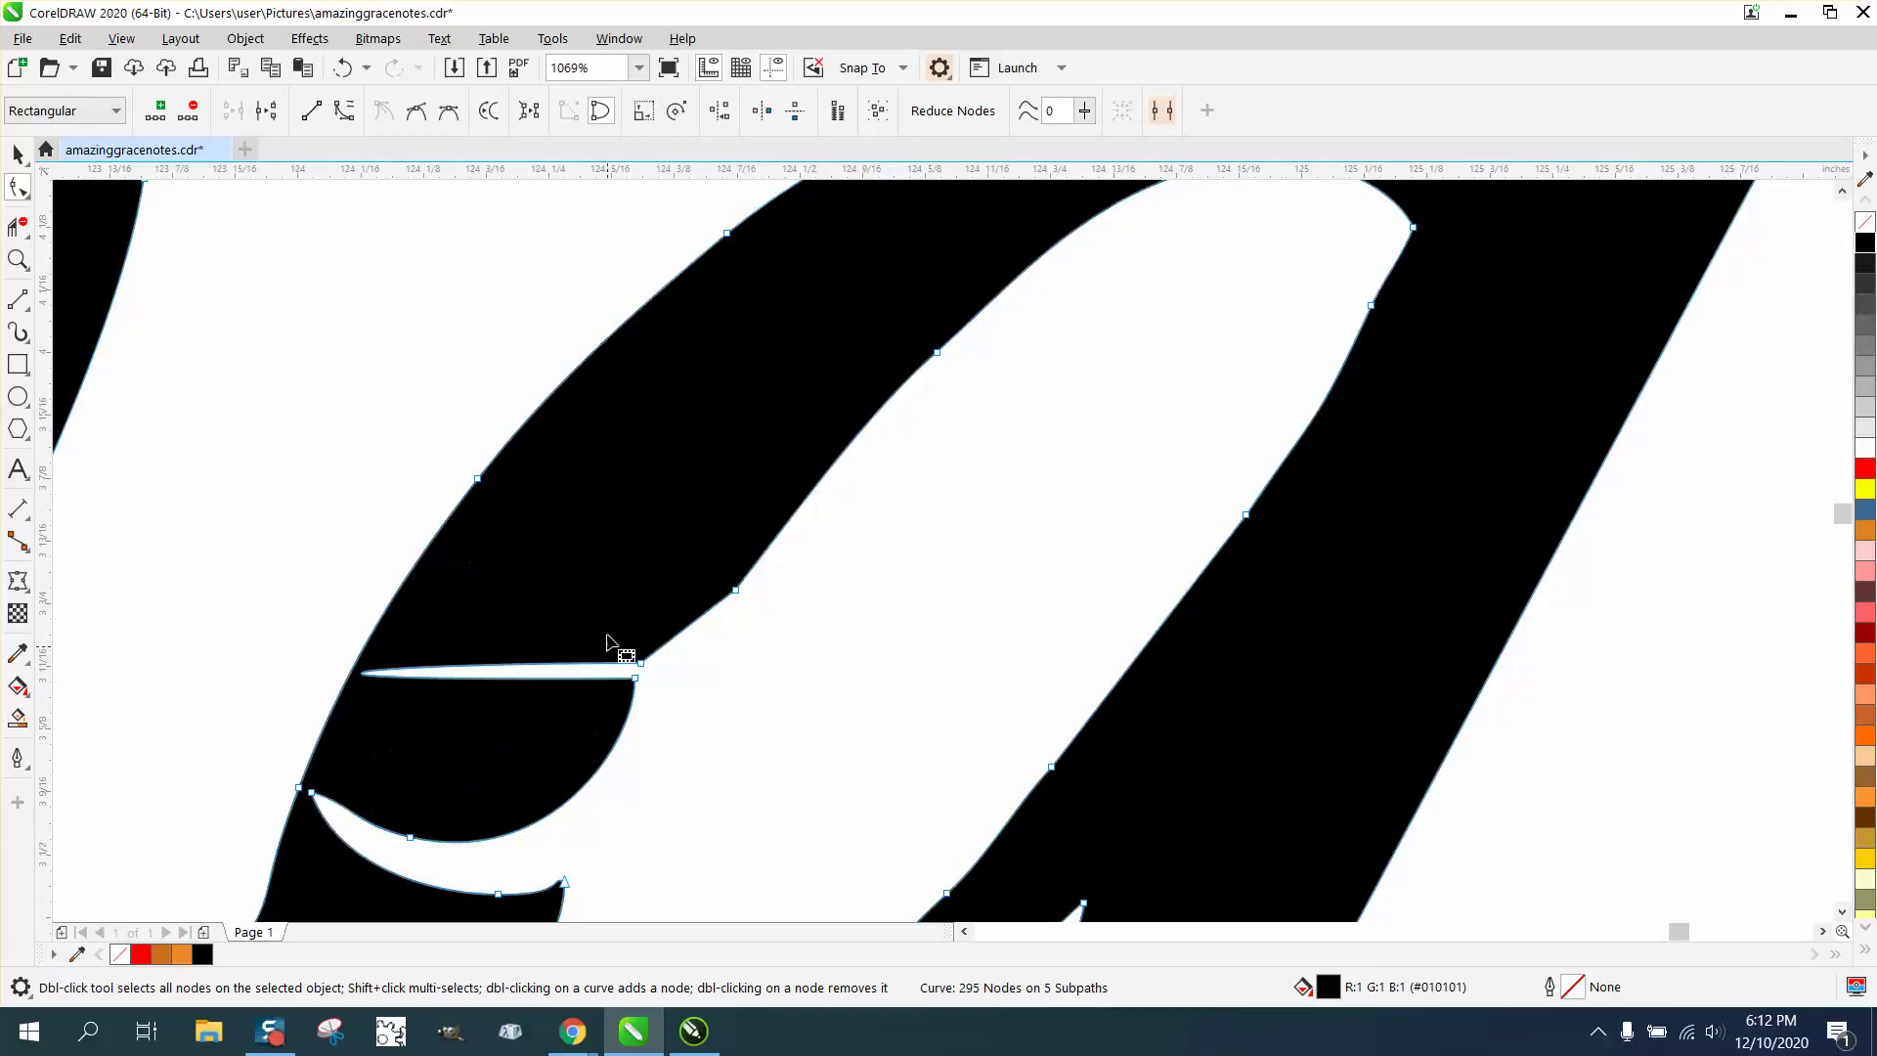
{"action": "left_click_drag", "start_coordinate": [607, 643], "coordinate": [669, 713]}
{"action": "right_click", "coordinate": [640, 663]}
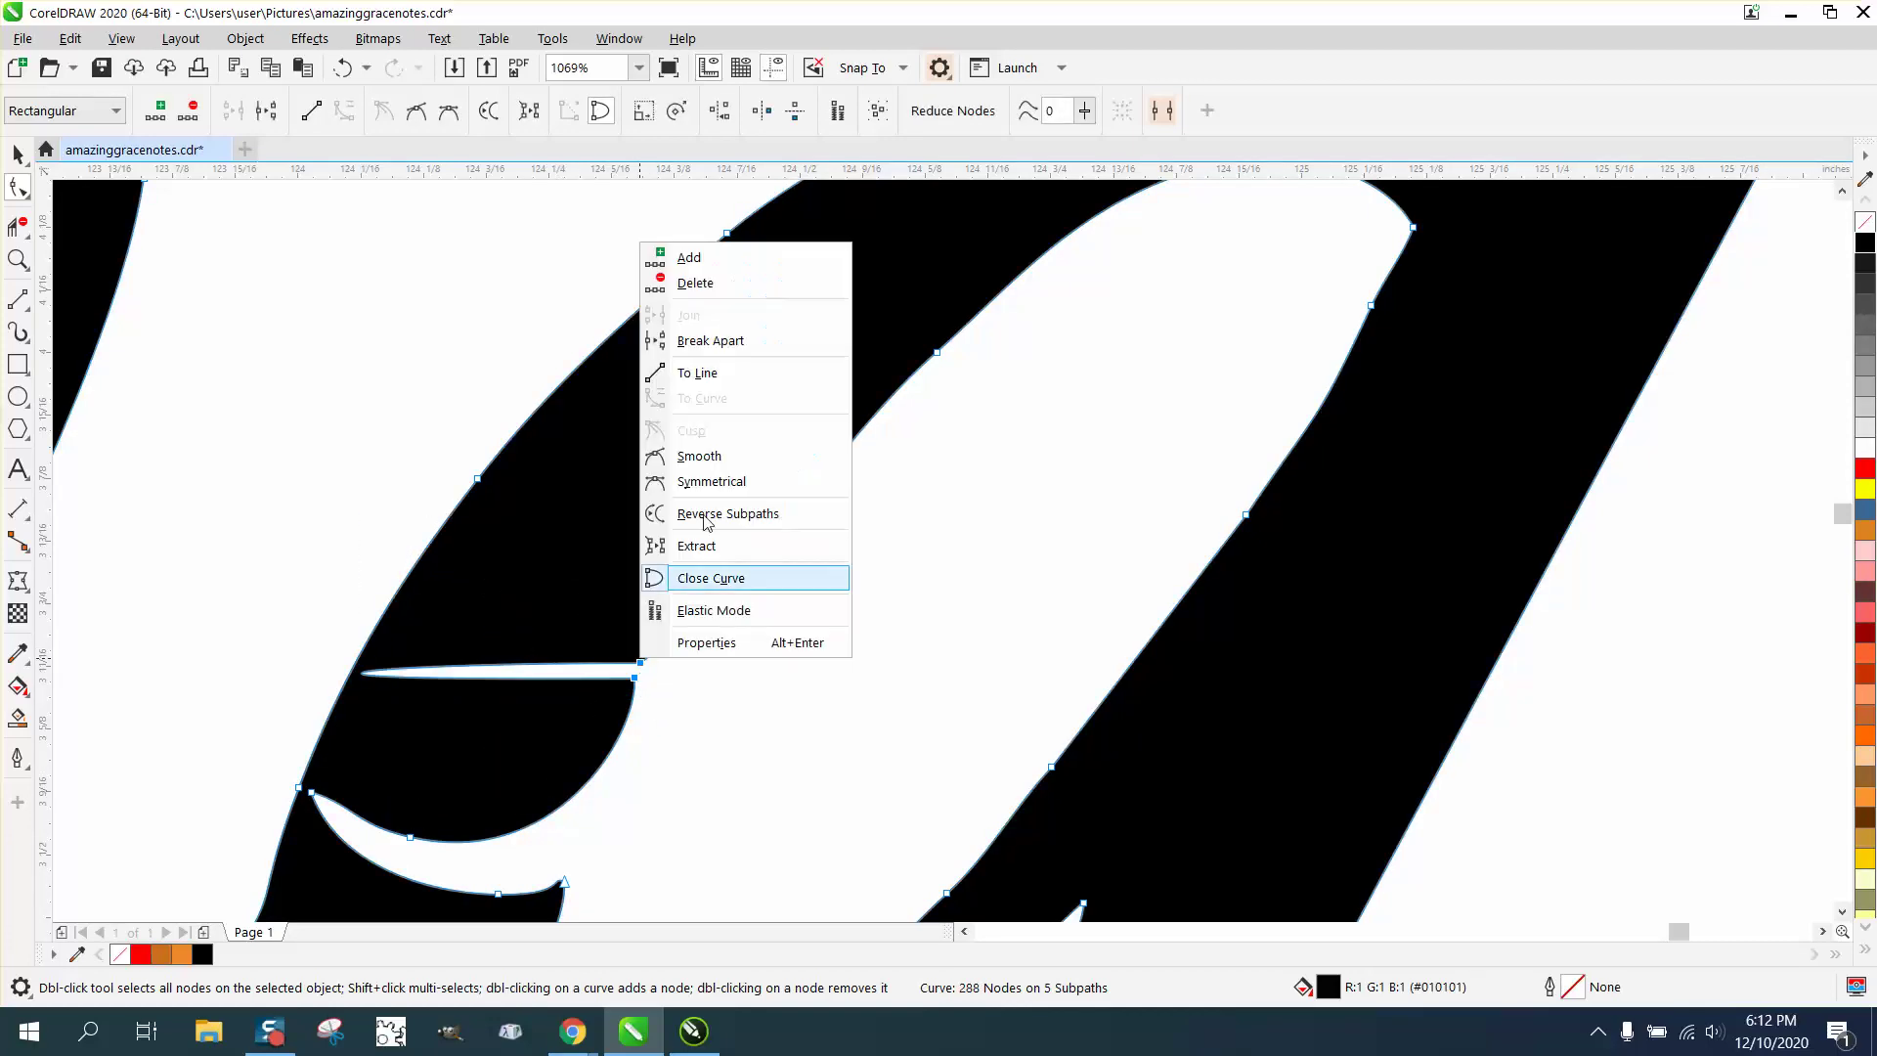
{"action": "left_click", "coordinate": [711, 374]}
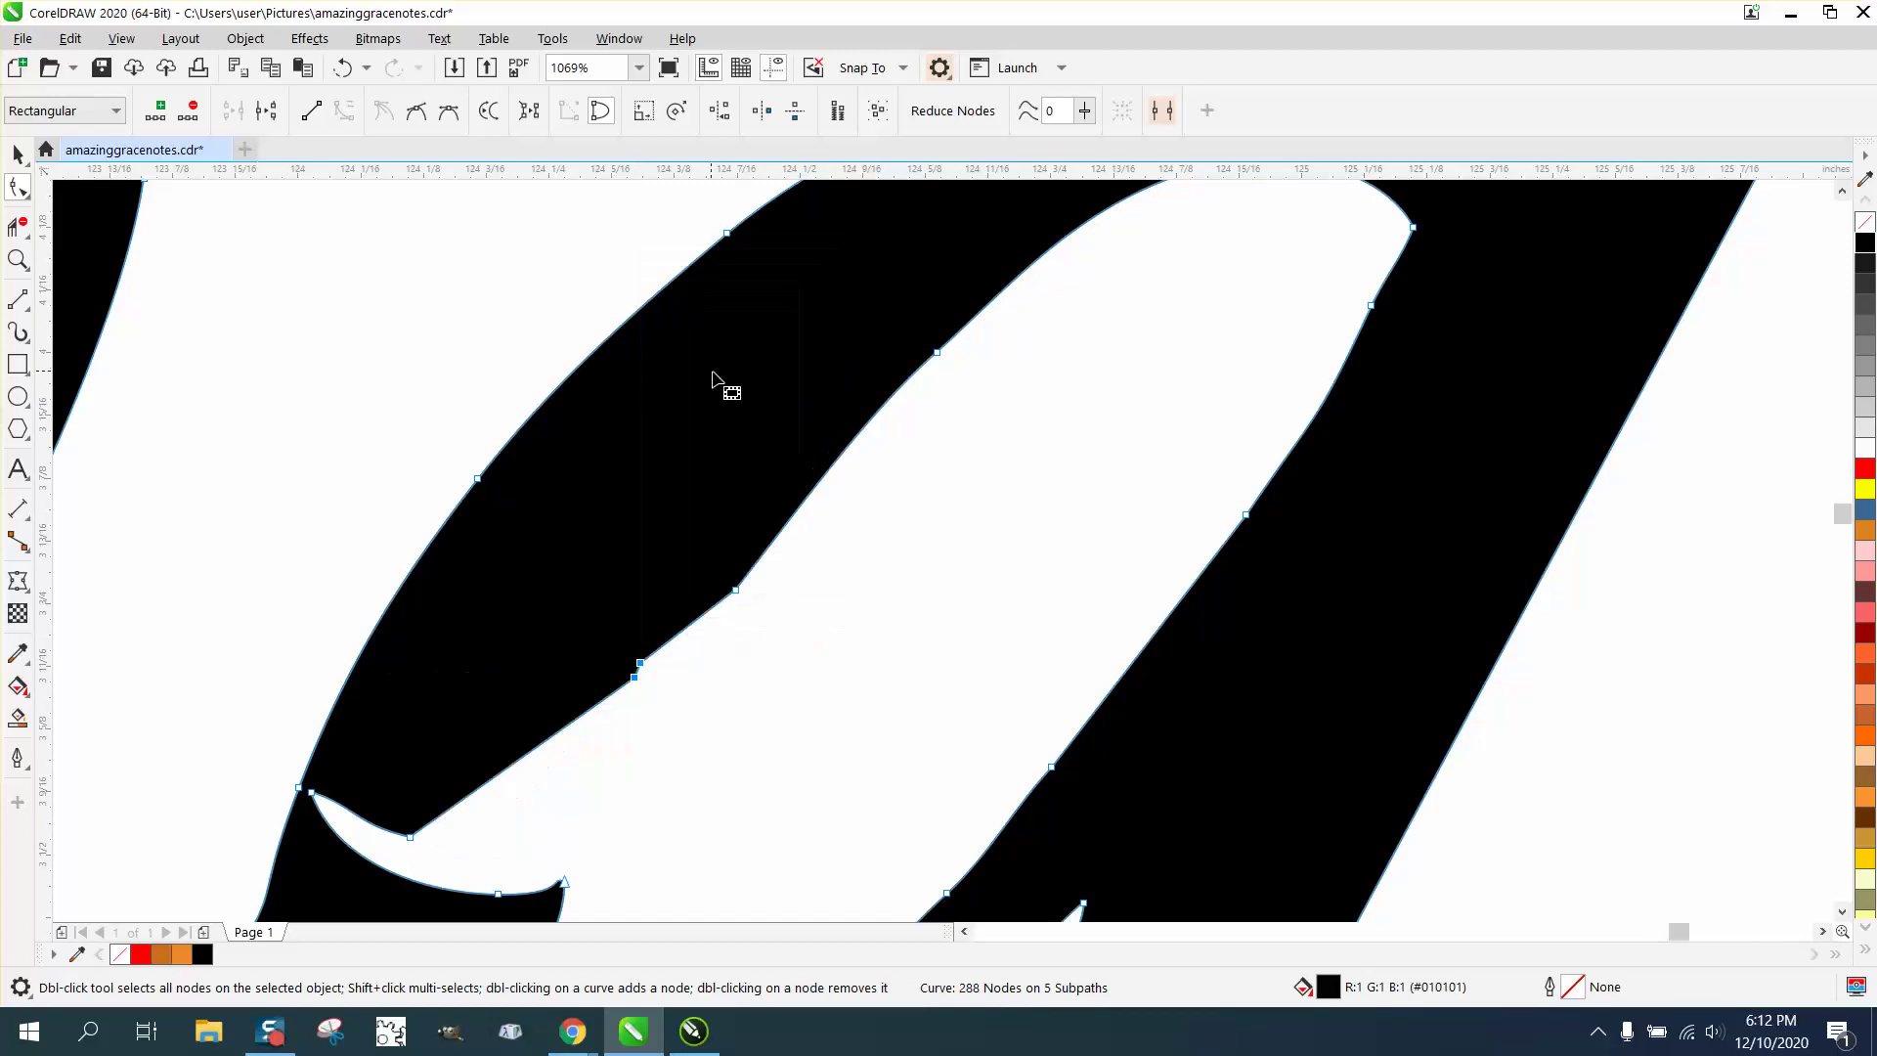
Step: Undo the node edits and the nudges of the title lettering back to its place in the artwork
{"action": "left_click", "coordinate": [339, 70]}
{"action": "left_click", "coordinate": [339, 70]}
{"action": "left_click", "coordinate": [339, 70]}
{"action": "left_click", "coordinate": [336, 72]}
{"action": "left_click", "coordinate": [336, 72]}
{"action": "left_click", "coordinate": [336, 72]}
{"action": "left_click", "coordinate": [336, 73]}
Step: Fill the "mazing" lettering in the watermarked artwork with red to expose the black watermark pieces inside its letters
{"action": "scroll", "coordinate": [866, 438], "scroll_direction": "down", "scroll_amount": 10}
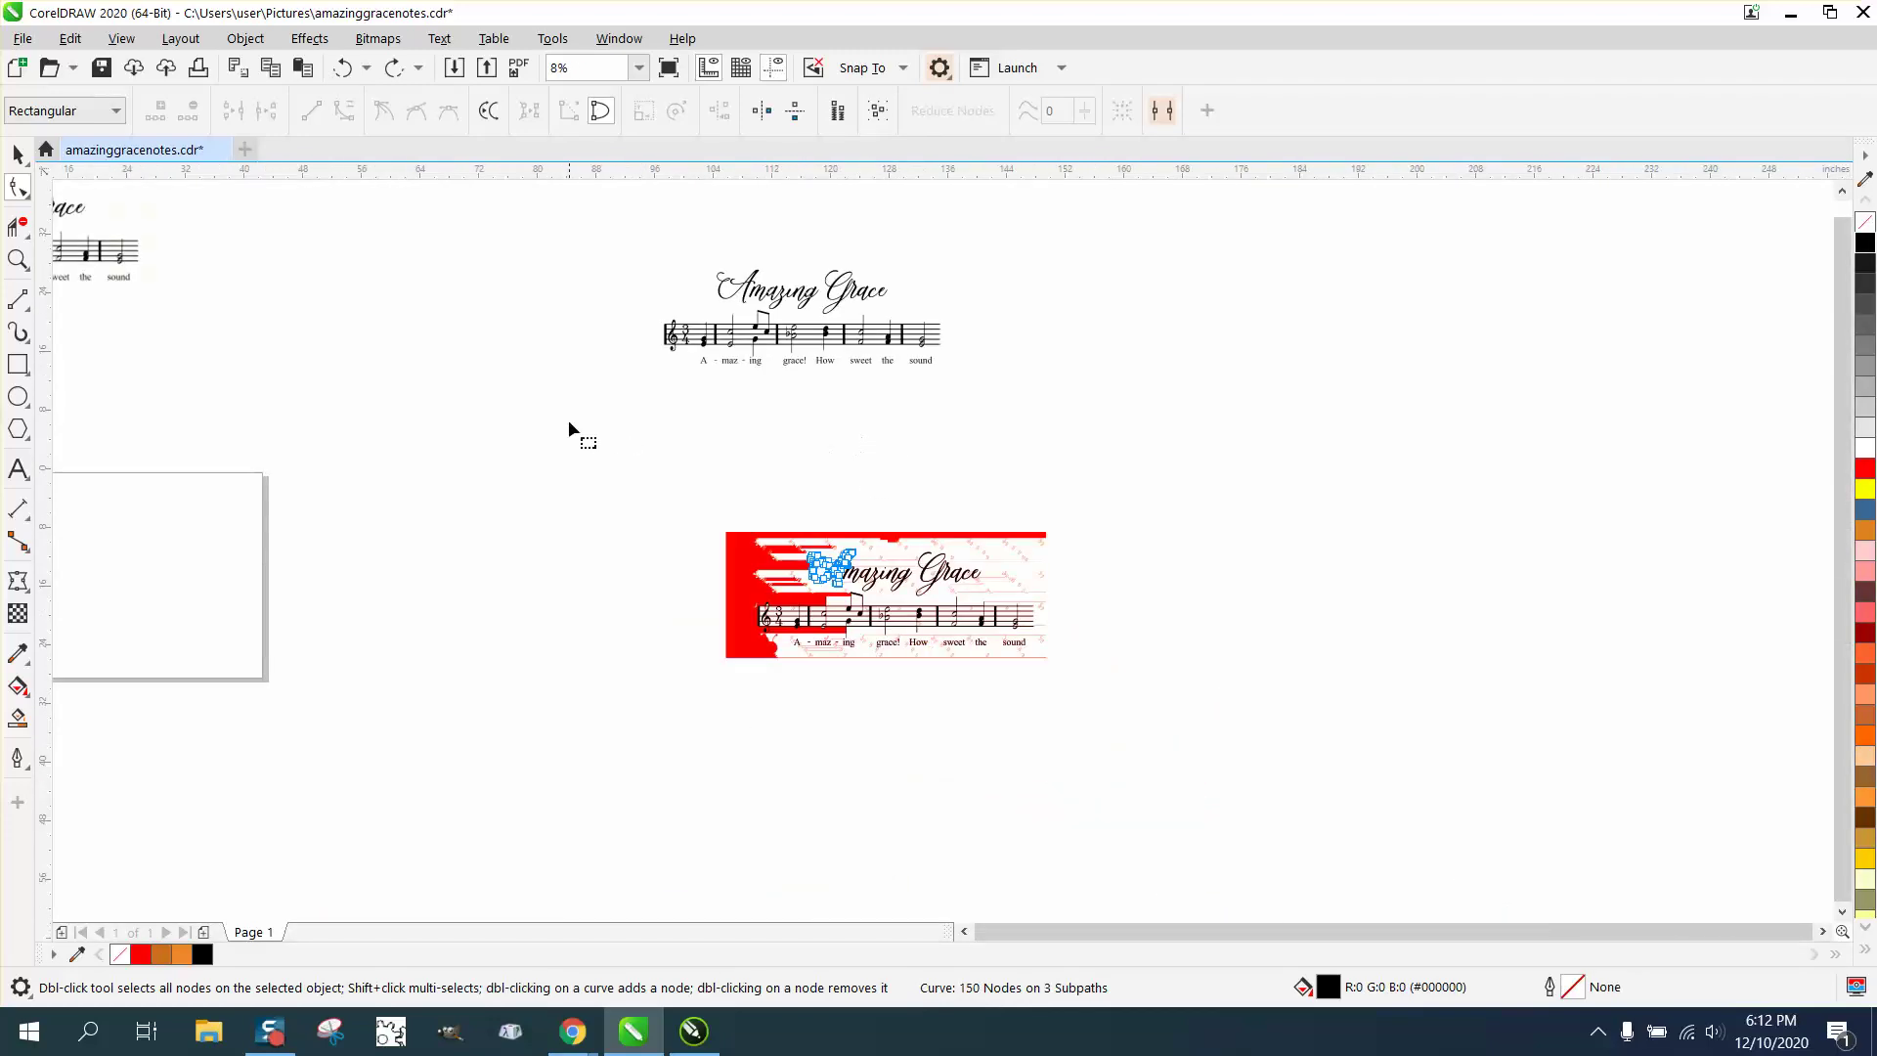
{"action": "left_click", "coordinate": [18, 259]}
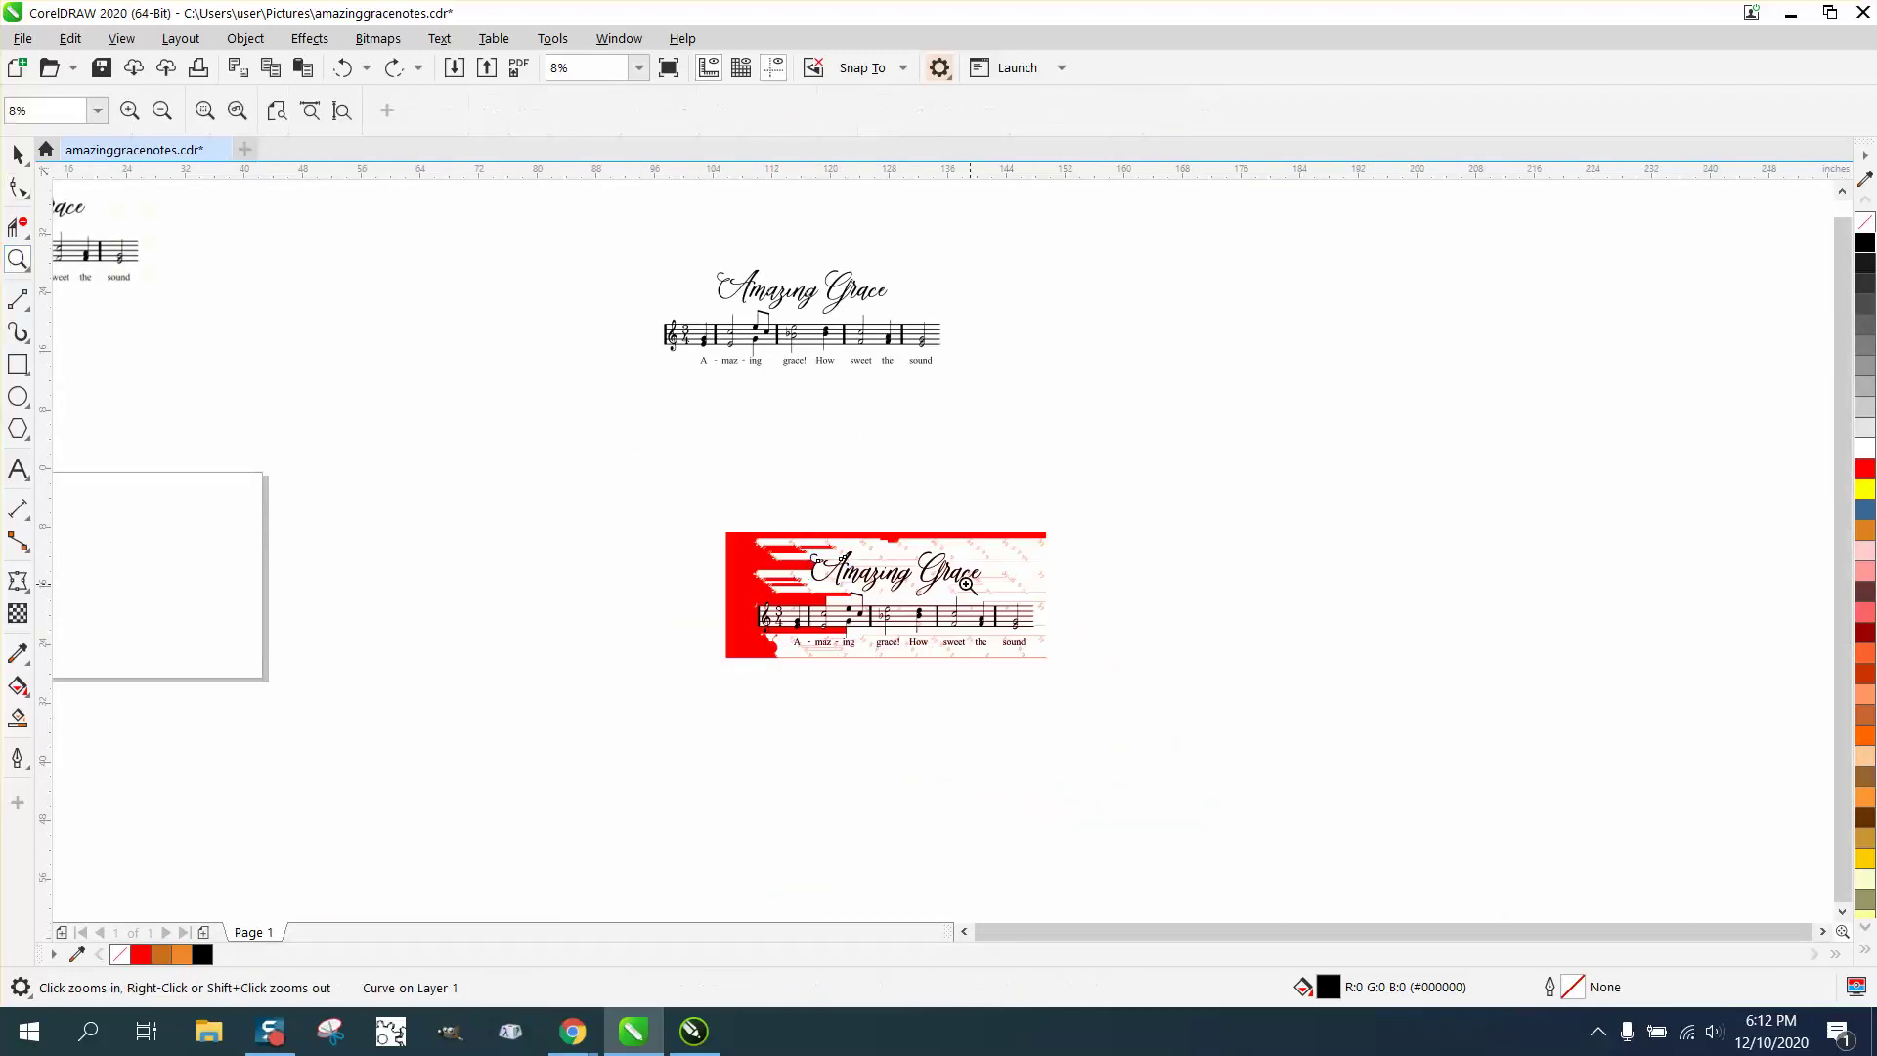
{"action": "left_click_drag", "start_coordinate": [956, 603], "coordinate": [956, 603]}
{"action": "left_click_drag", "start_coordinate": [488, 300], "coordinate": [936, 537]}
{"action": "scroll", "coordinate": [937, 536], "scroll_direction": "down", "scroll_amount": 2}
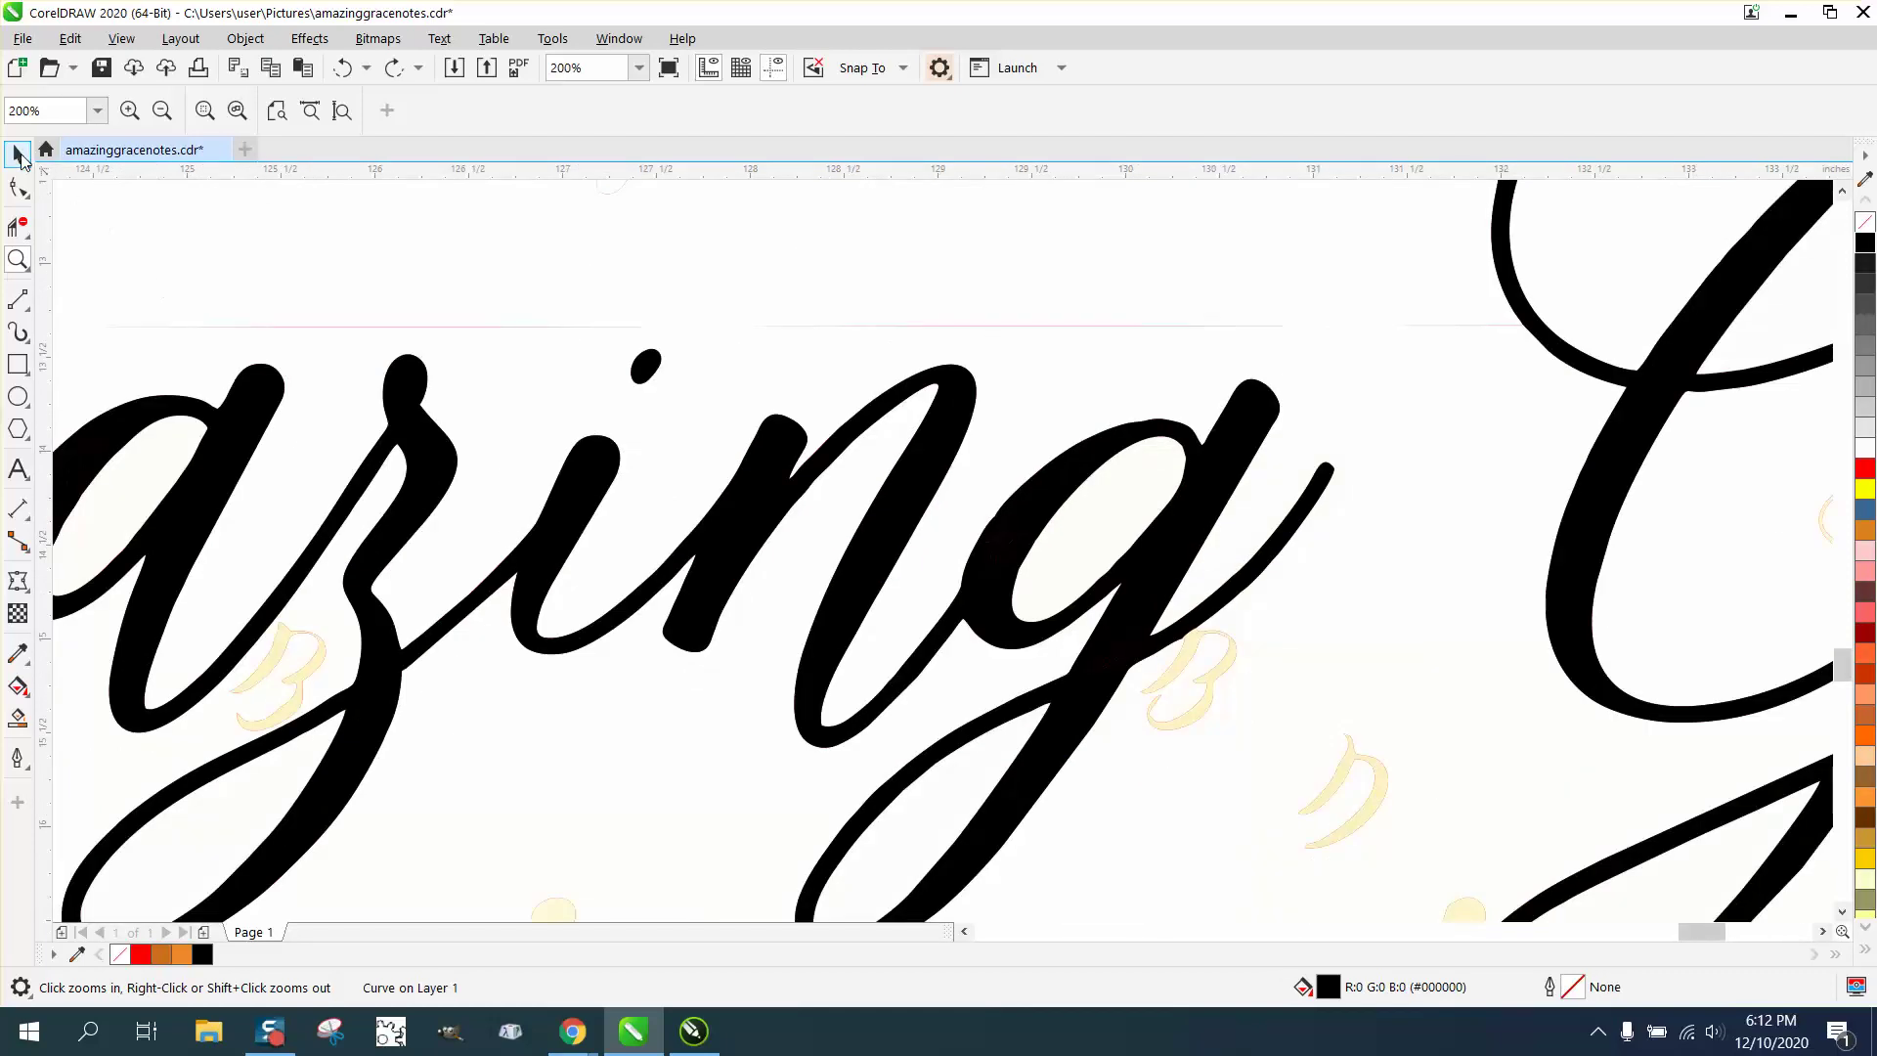
{"action": "left_click", "coordinate": [16, 155]}
{"action": "left_click", "coordinate": [946, 399]}
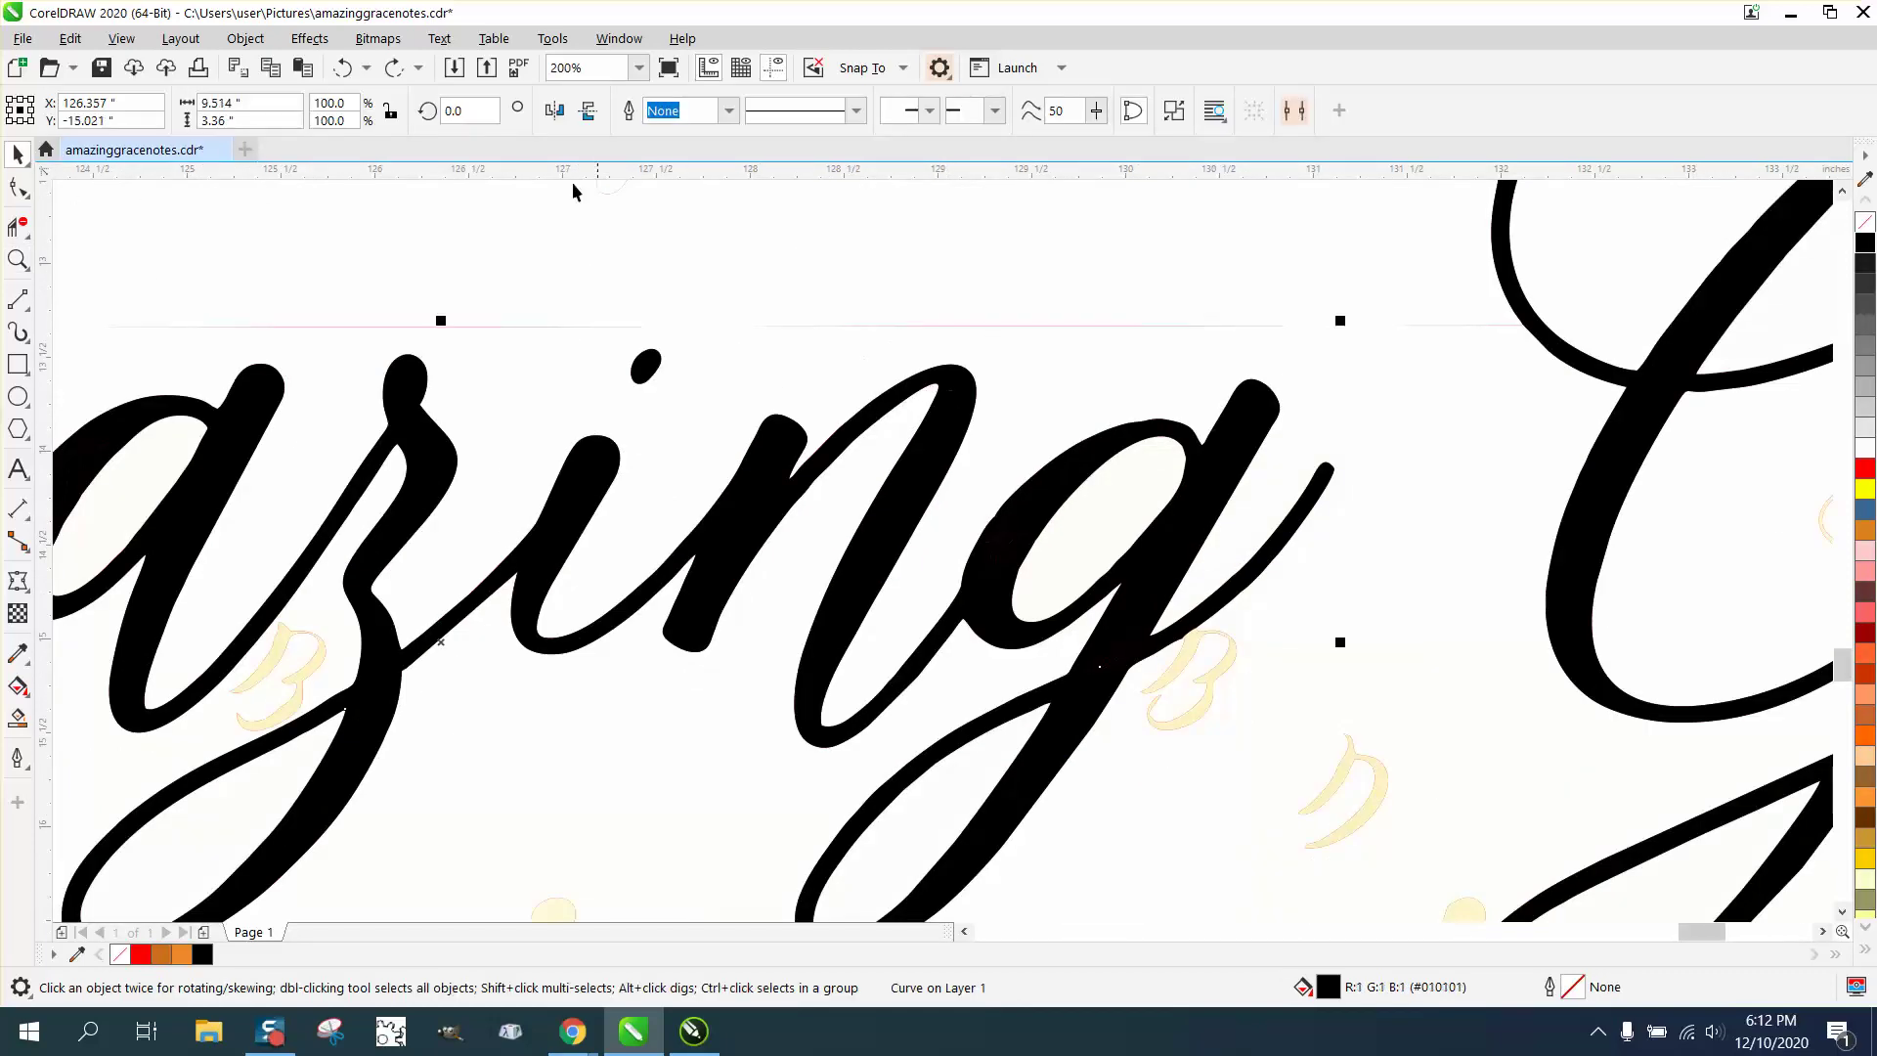
{"action": "left_click", "coordinate": [245, 38]}
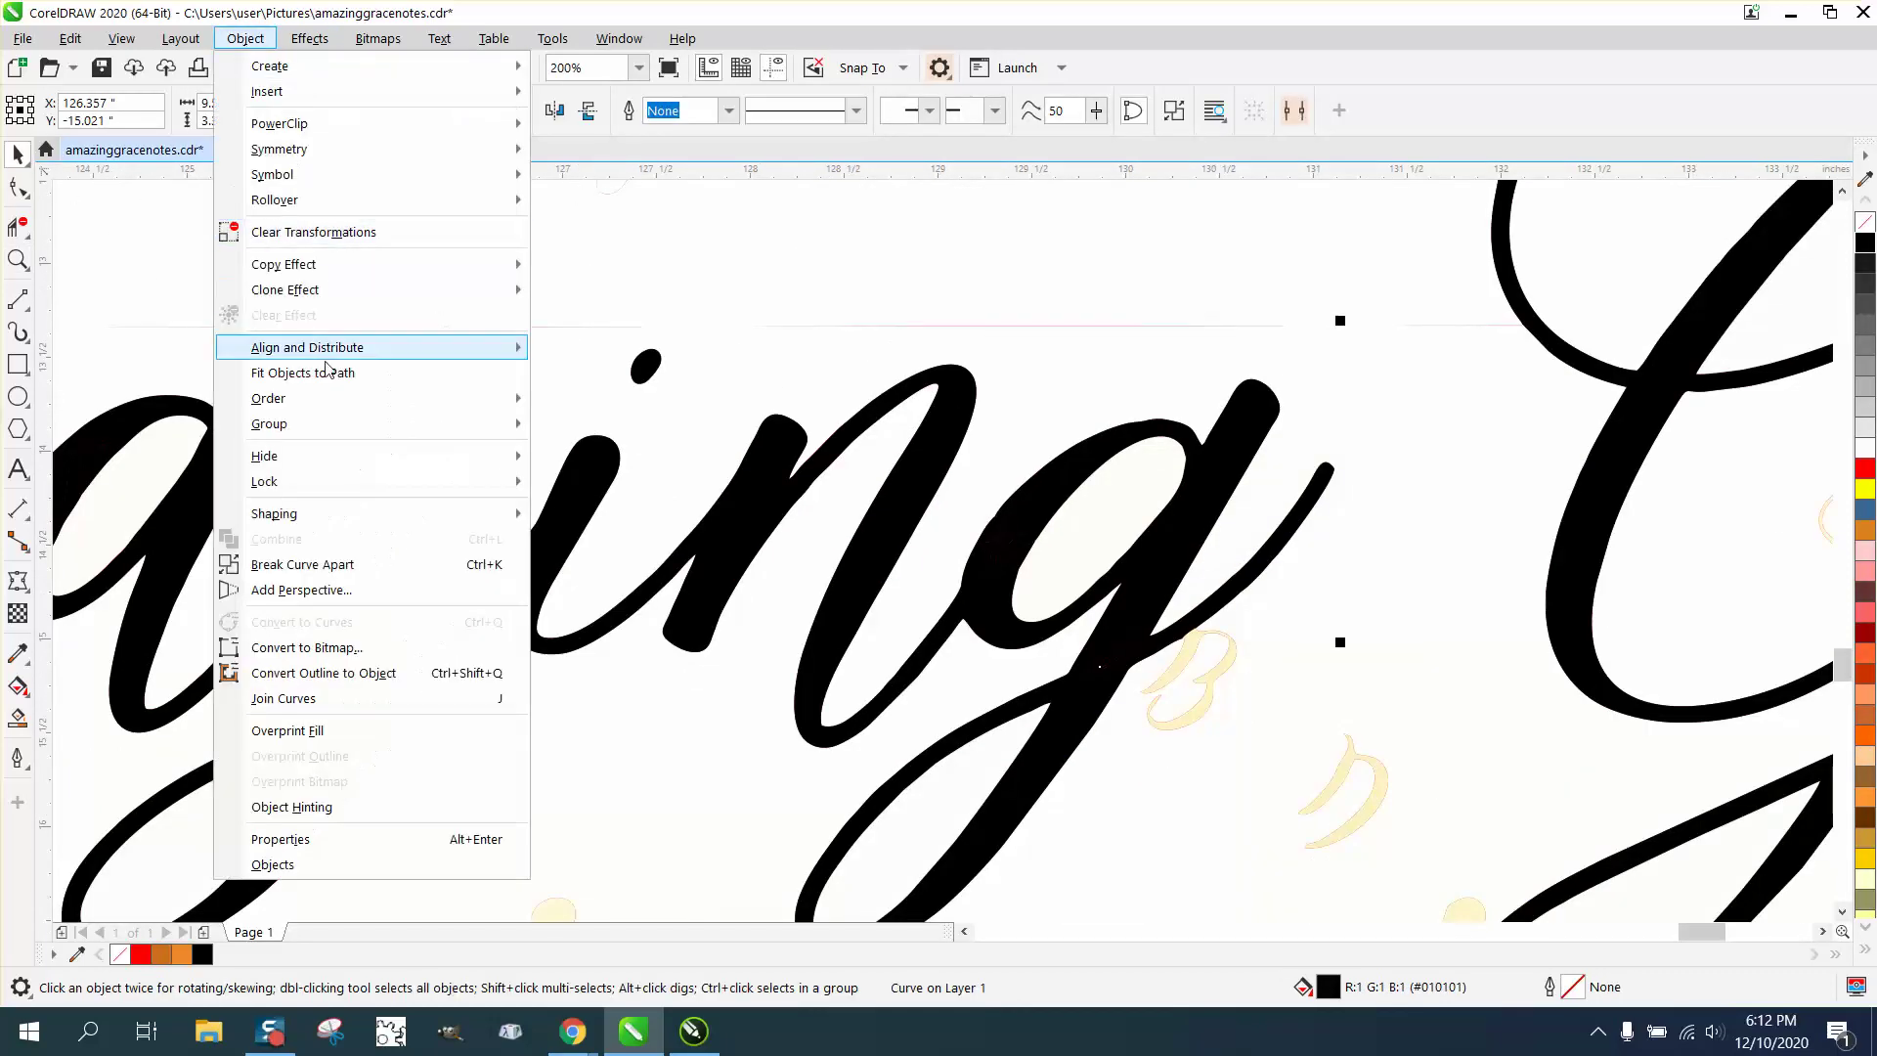
{"action": "mouse_move", "coordinate": [328, 401]}
{"action": "left_click", "coordinate": [653, 426]}
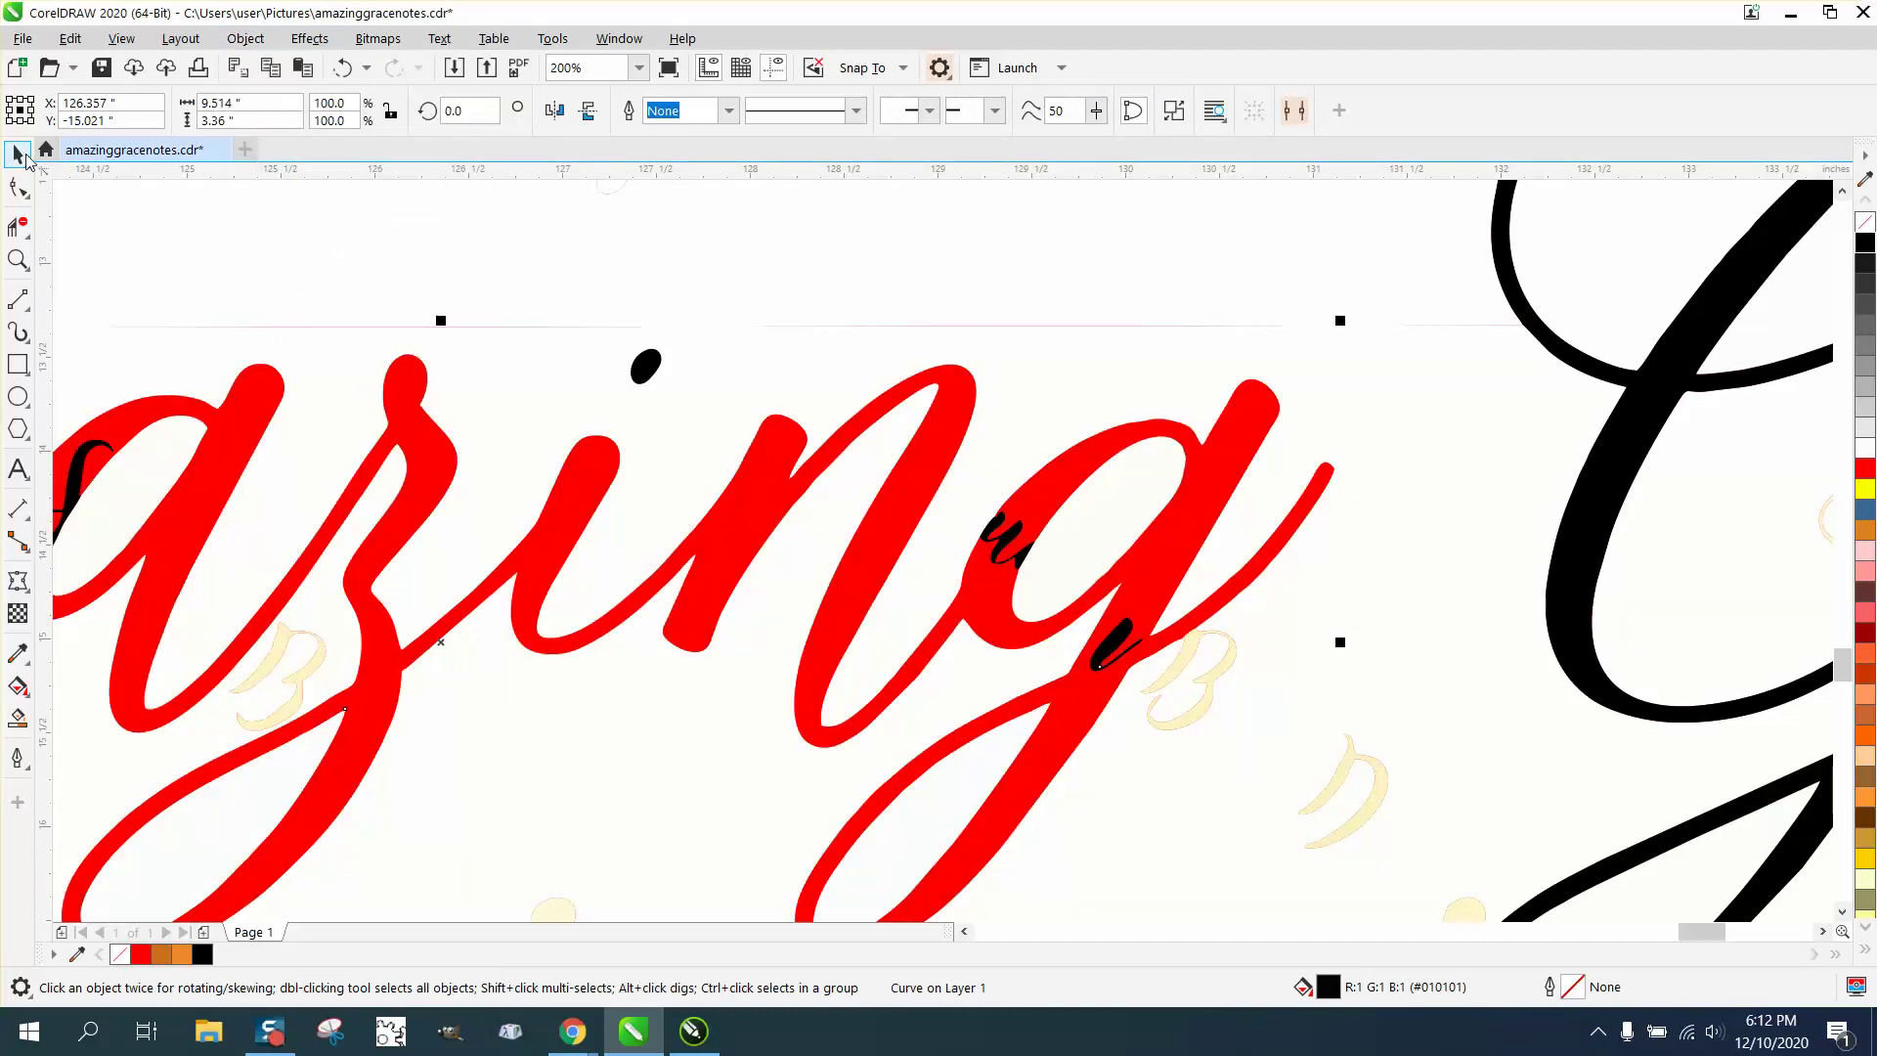
Step: Fill the two black watermark pieces in the letter "g" and the S-shaped piece in the letter "a" with red
{"action": "left_click", "coordinate": [115, 183]}
{"action": "left_click", "coordinate": [1005, 536]}
{"action": "left_click", "coordinate": [1868, 476]}
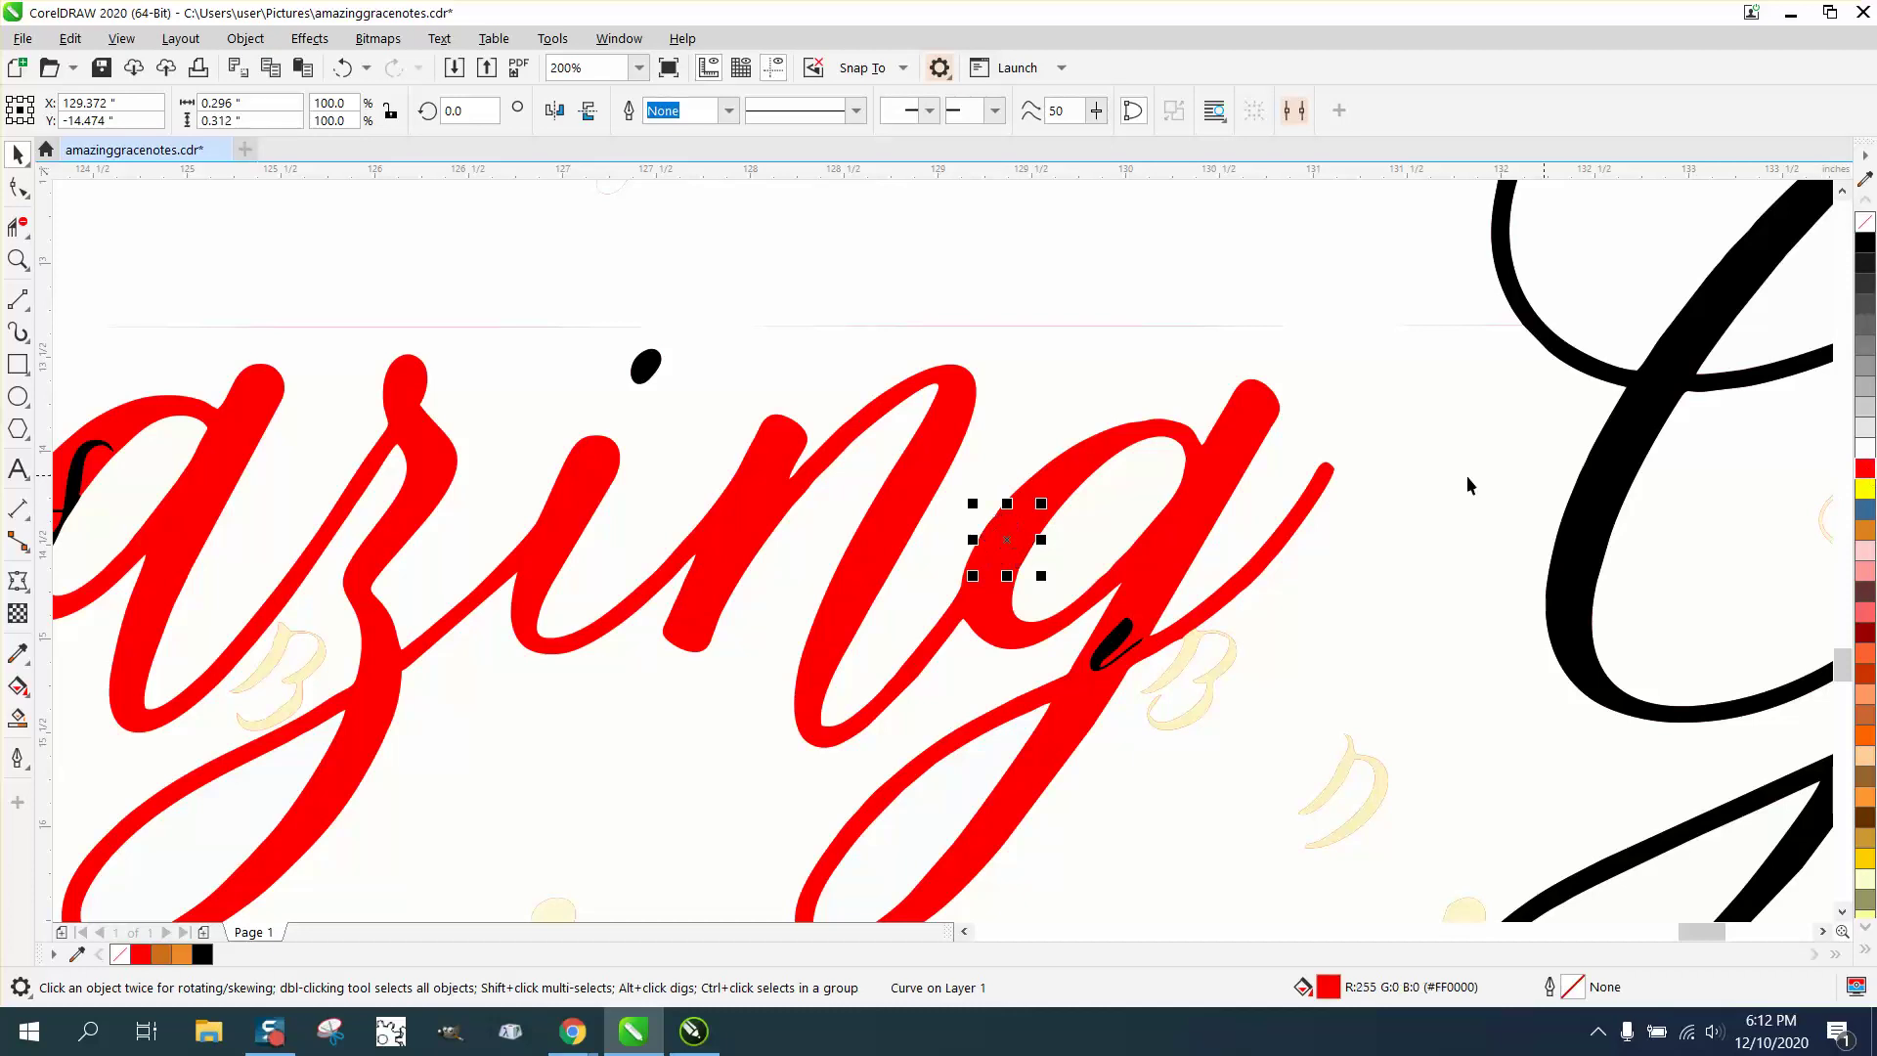
{"action": "left_click", "coordinate": [1274, 432]}
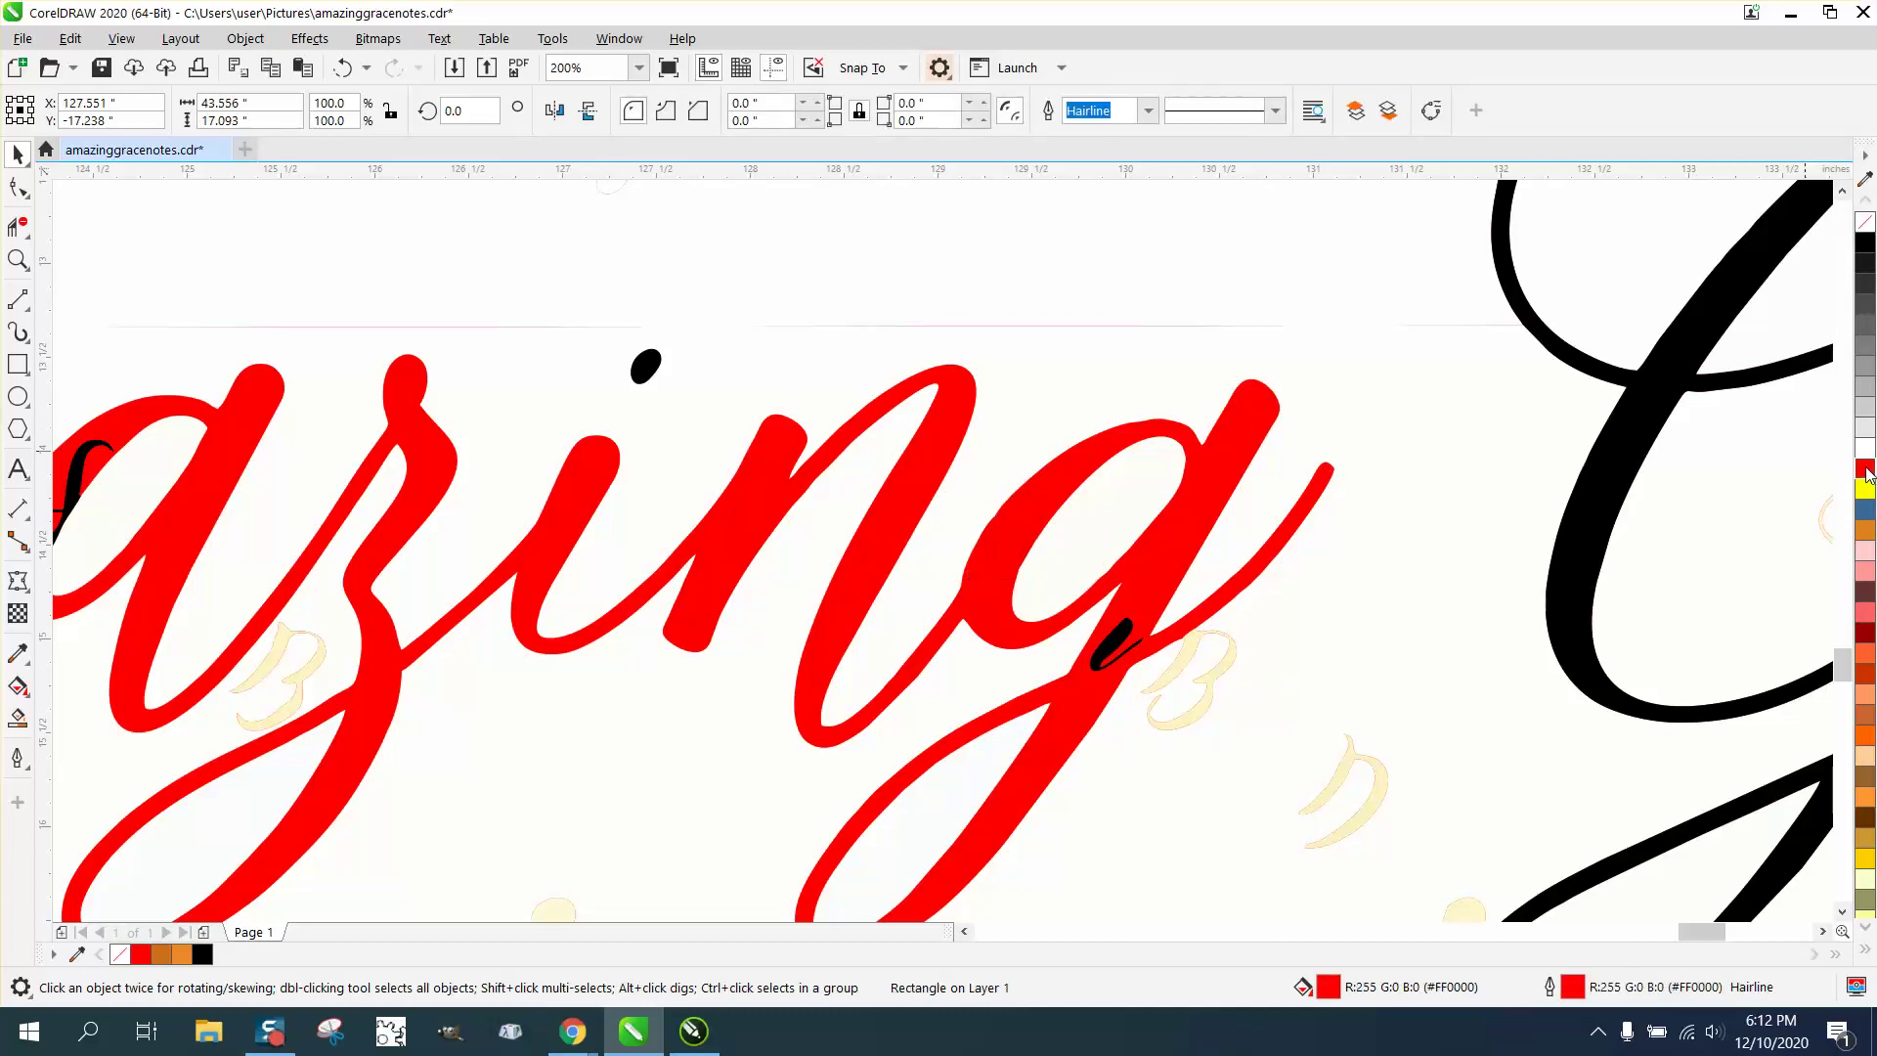
{"action": "left_click", "coordinate": [1114, 637]}
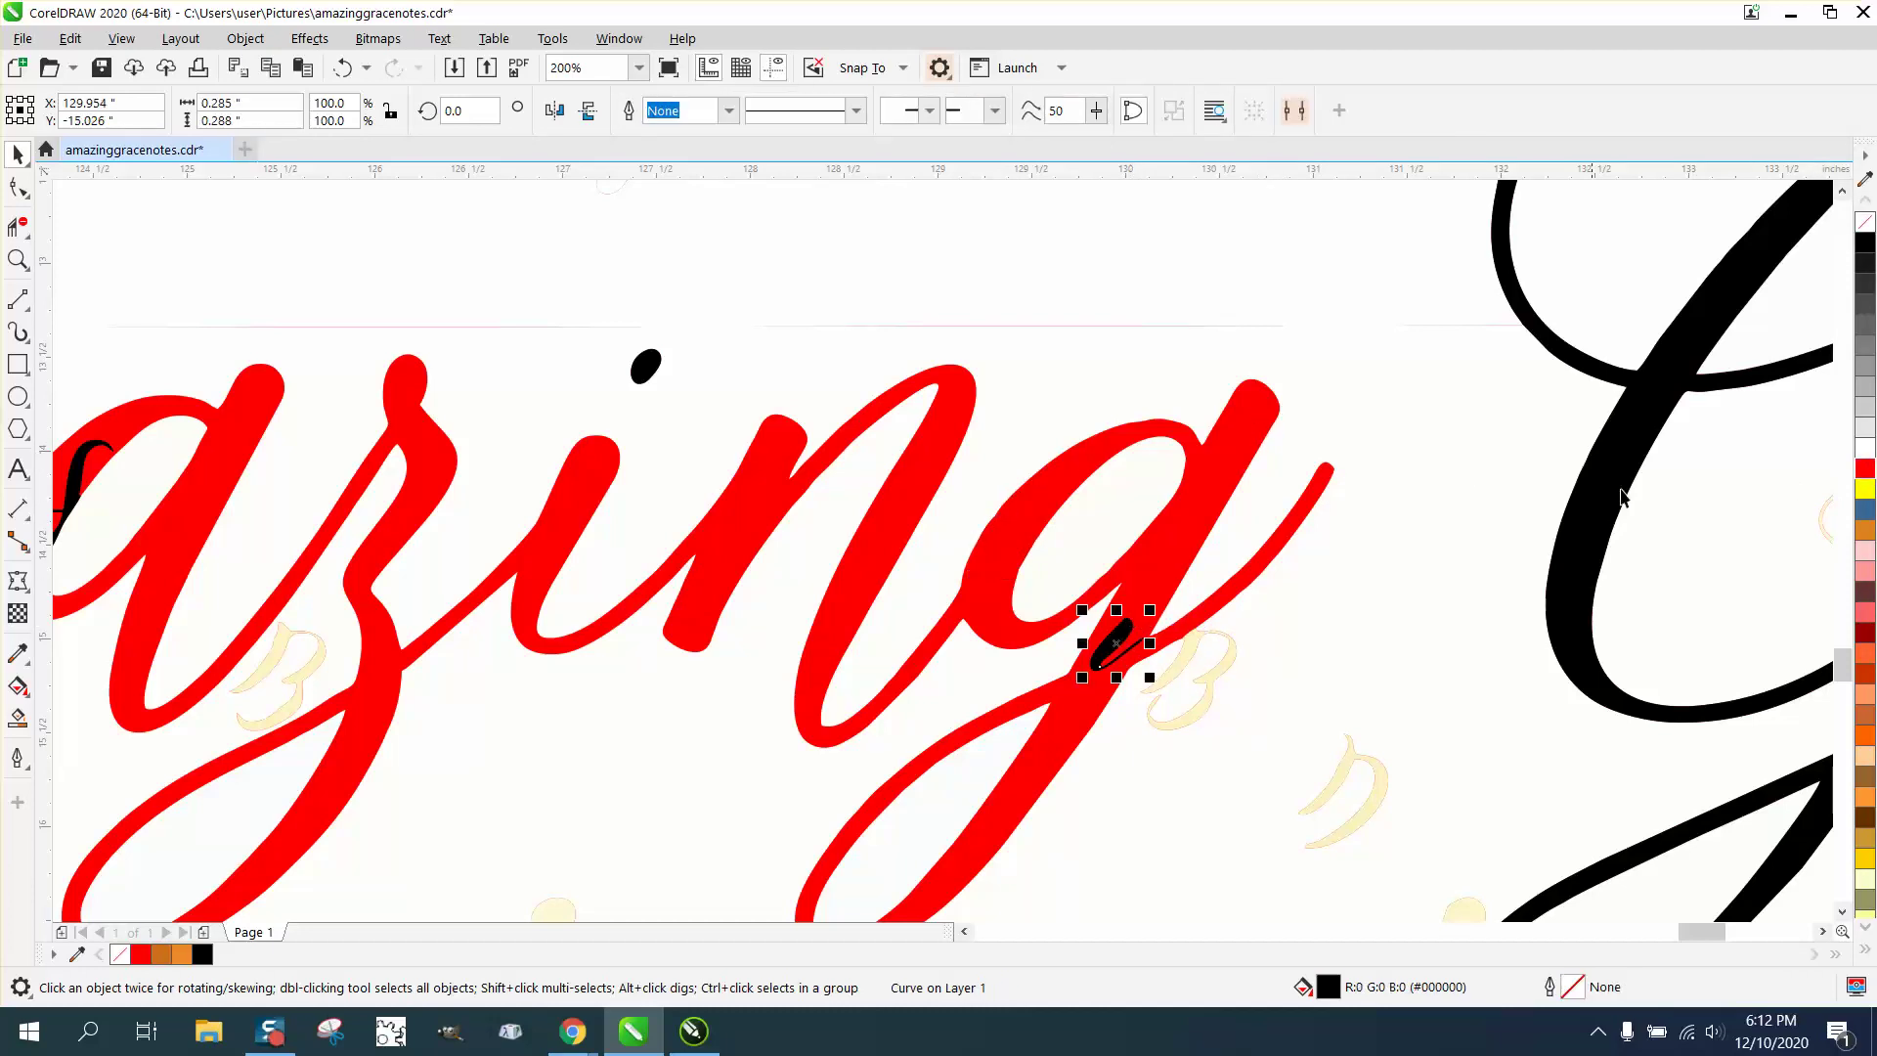
{"action": "left_click", "coordinate": [1863, 470]}
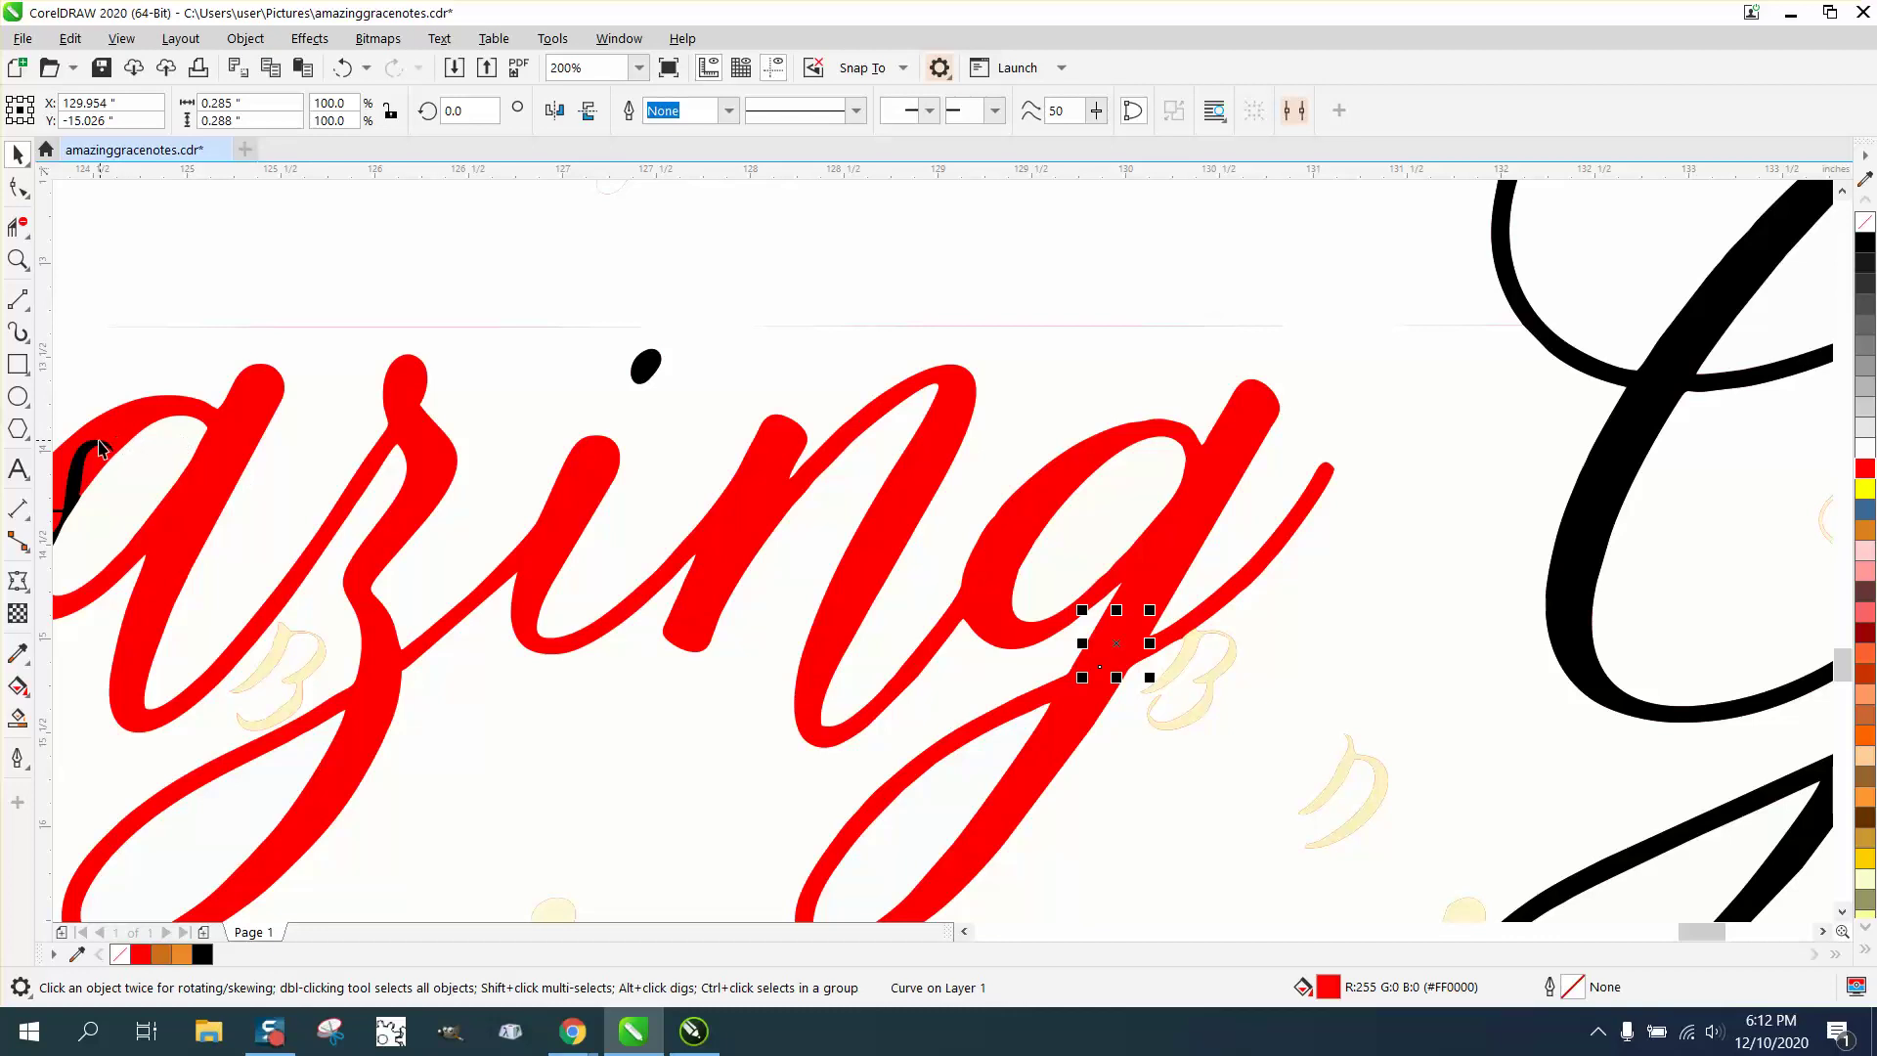
{"action": "left_click", "coordinate": [95, 448]}
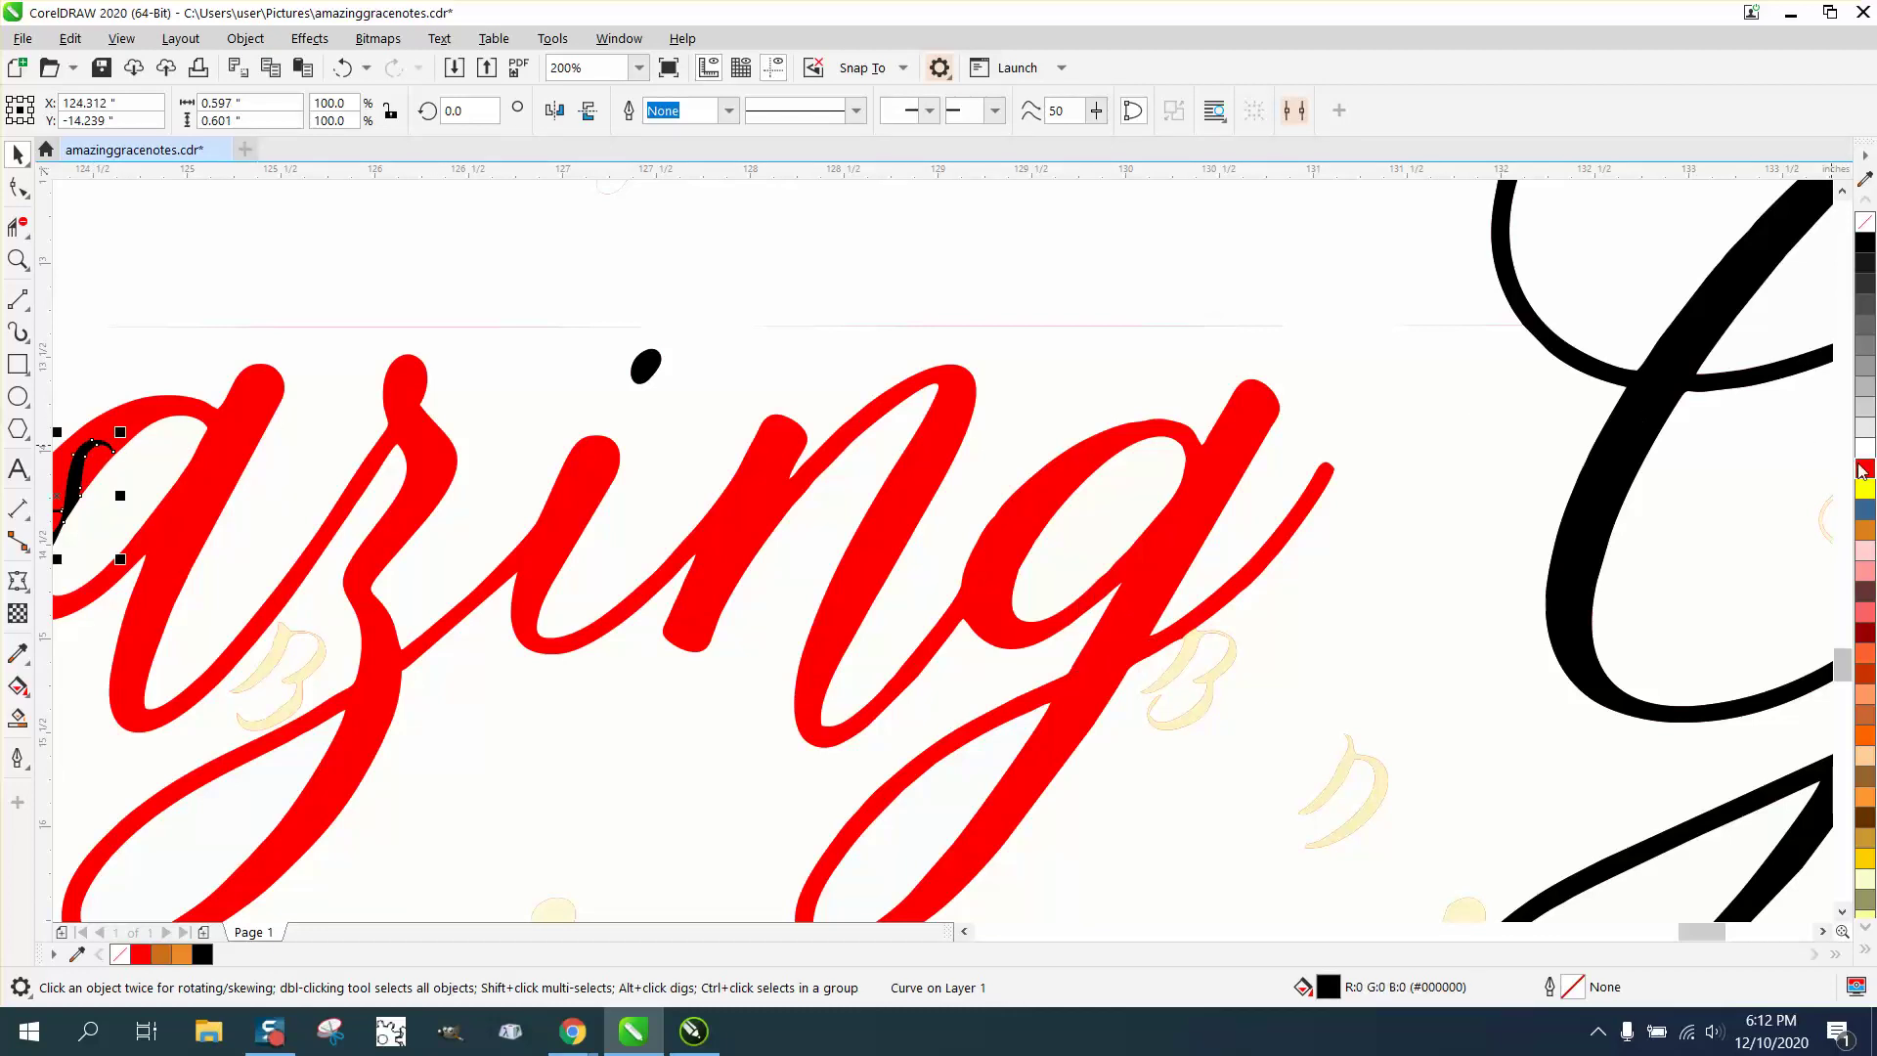
{"action": "left_click", "coordinate": [1863, 469]}
Step: Try nudging the S-shaped piece and the red background rectangle up by 18 inches, and undo the rectangle's move
{"action": "scroll", "coordinate": [1650, 498], "scroll_direction": "down", "scroll_amount": 1}
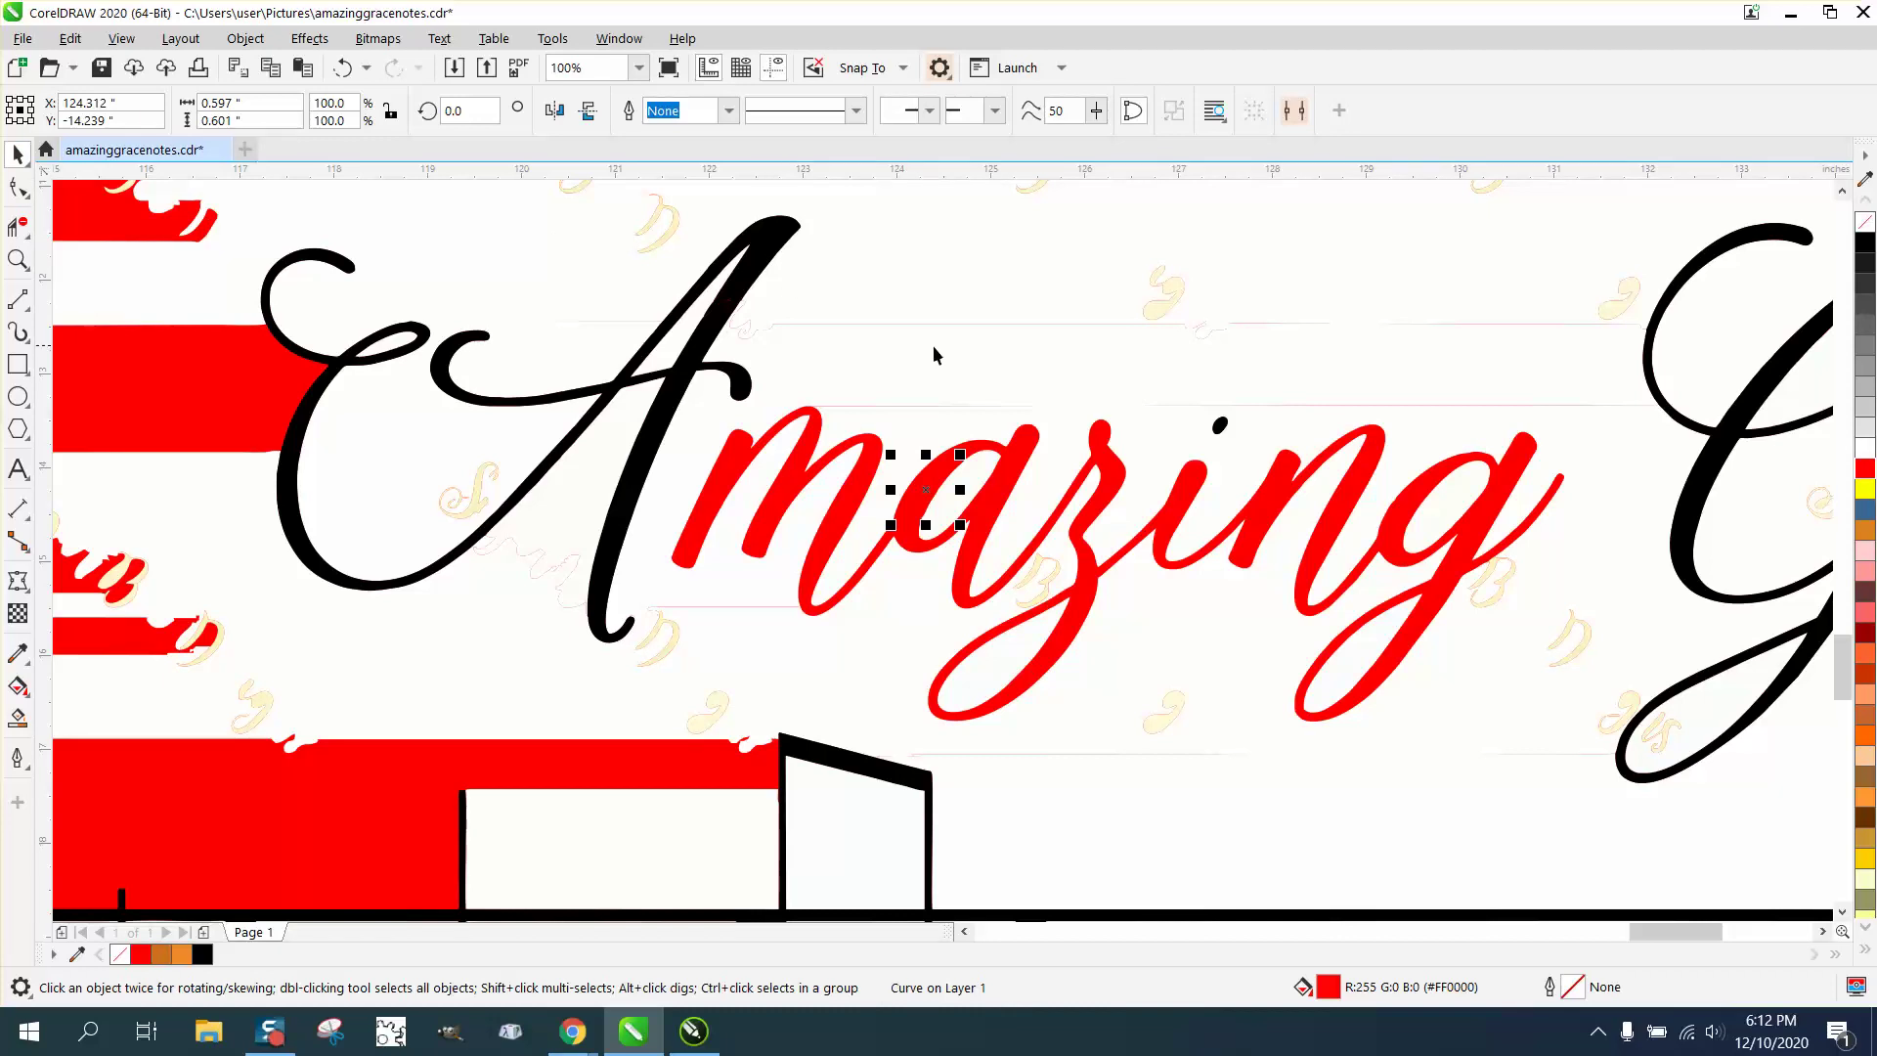
{"action": "key", "text": "Up"}
{"action": "left_click", "coordinate": [1023, 458]}
{"action": "key", "text": "Up"}
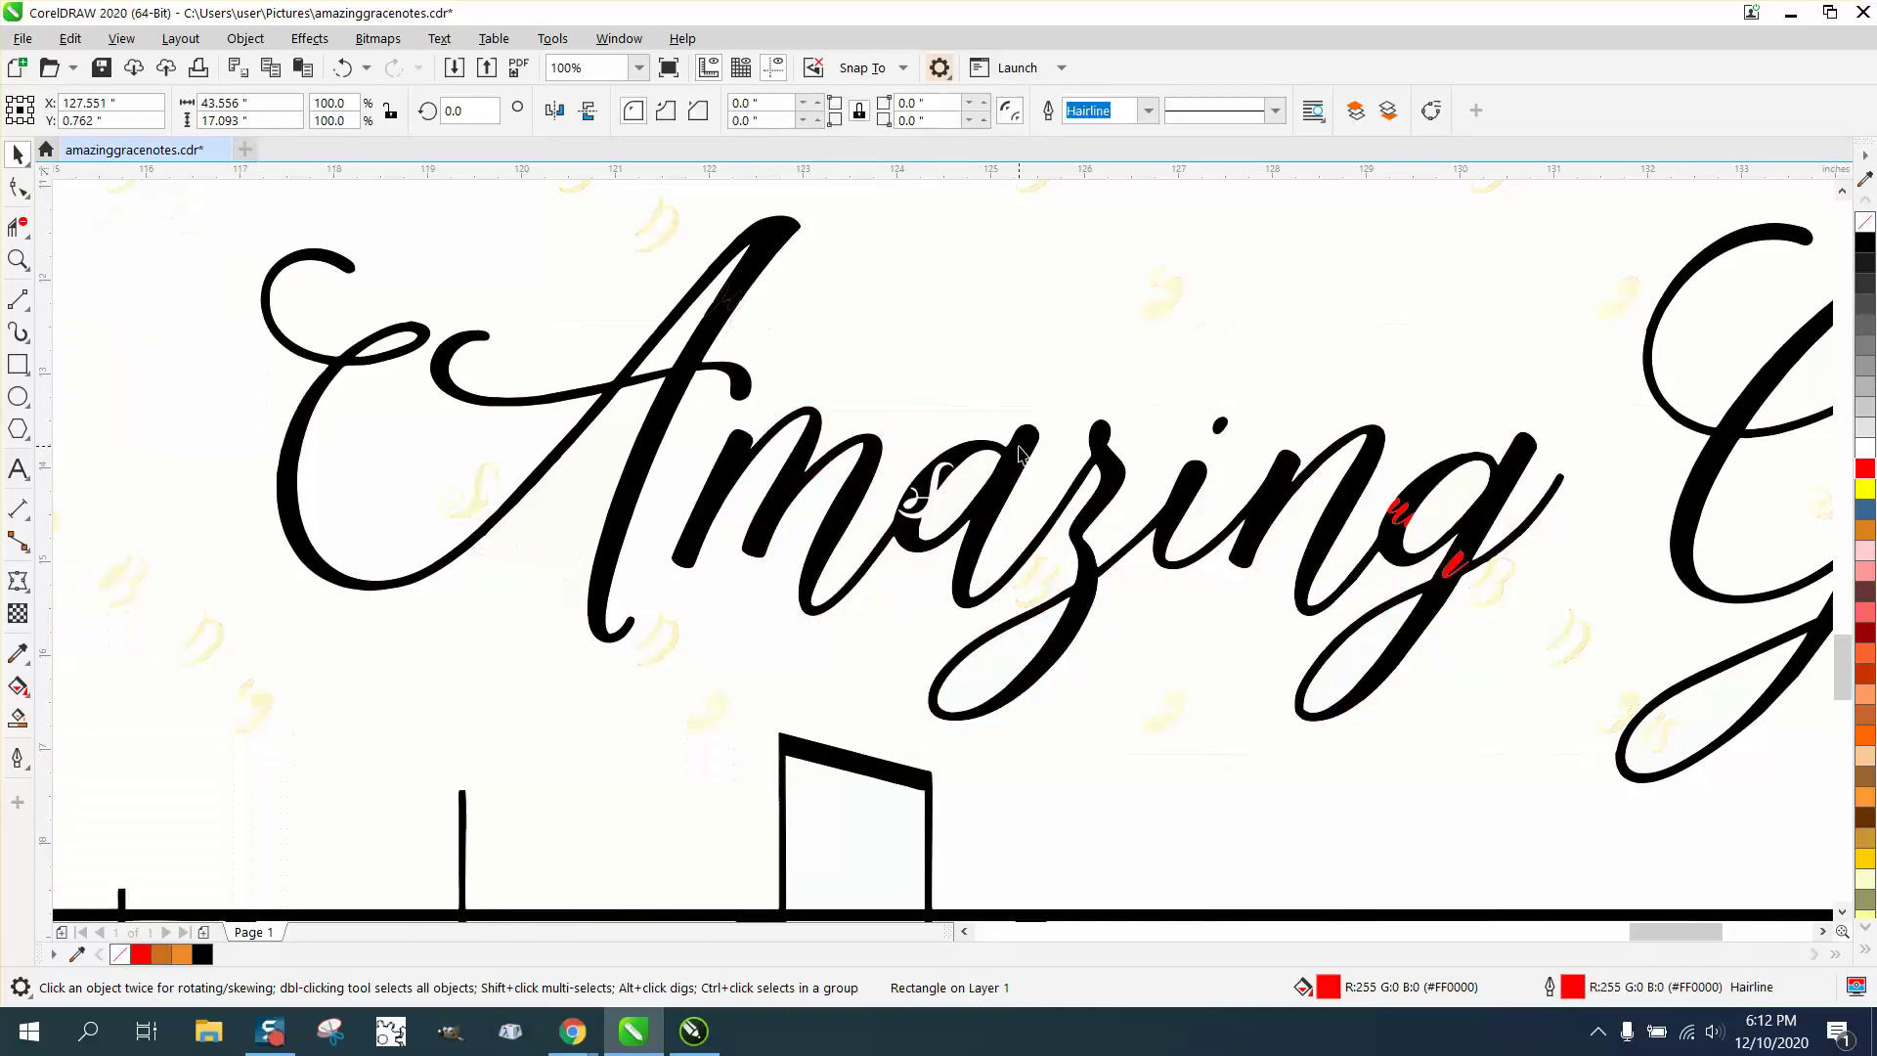
{"action": "left_click", "coordinate": [345, 69]}
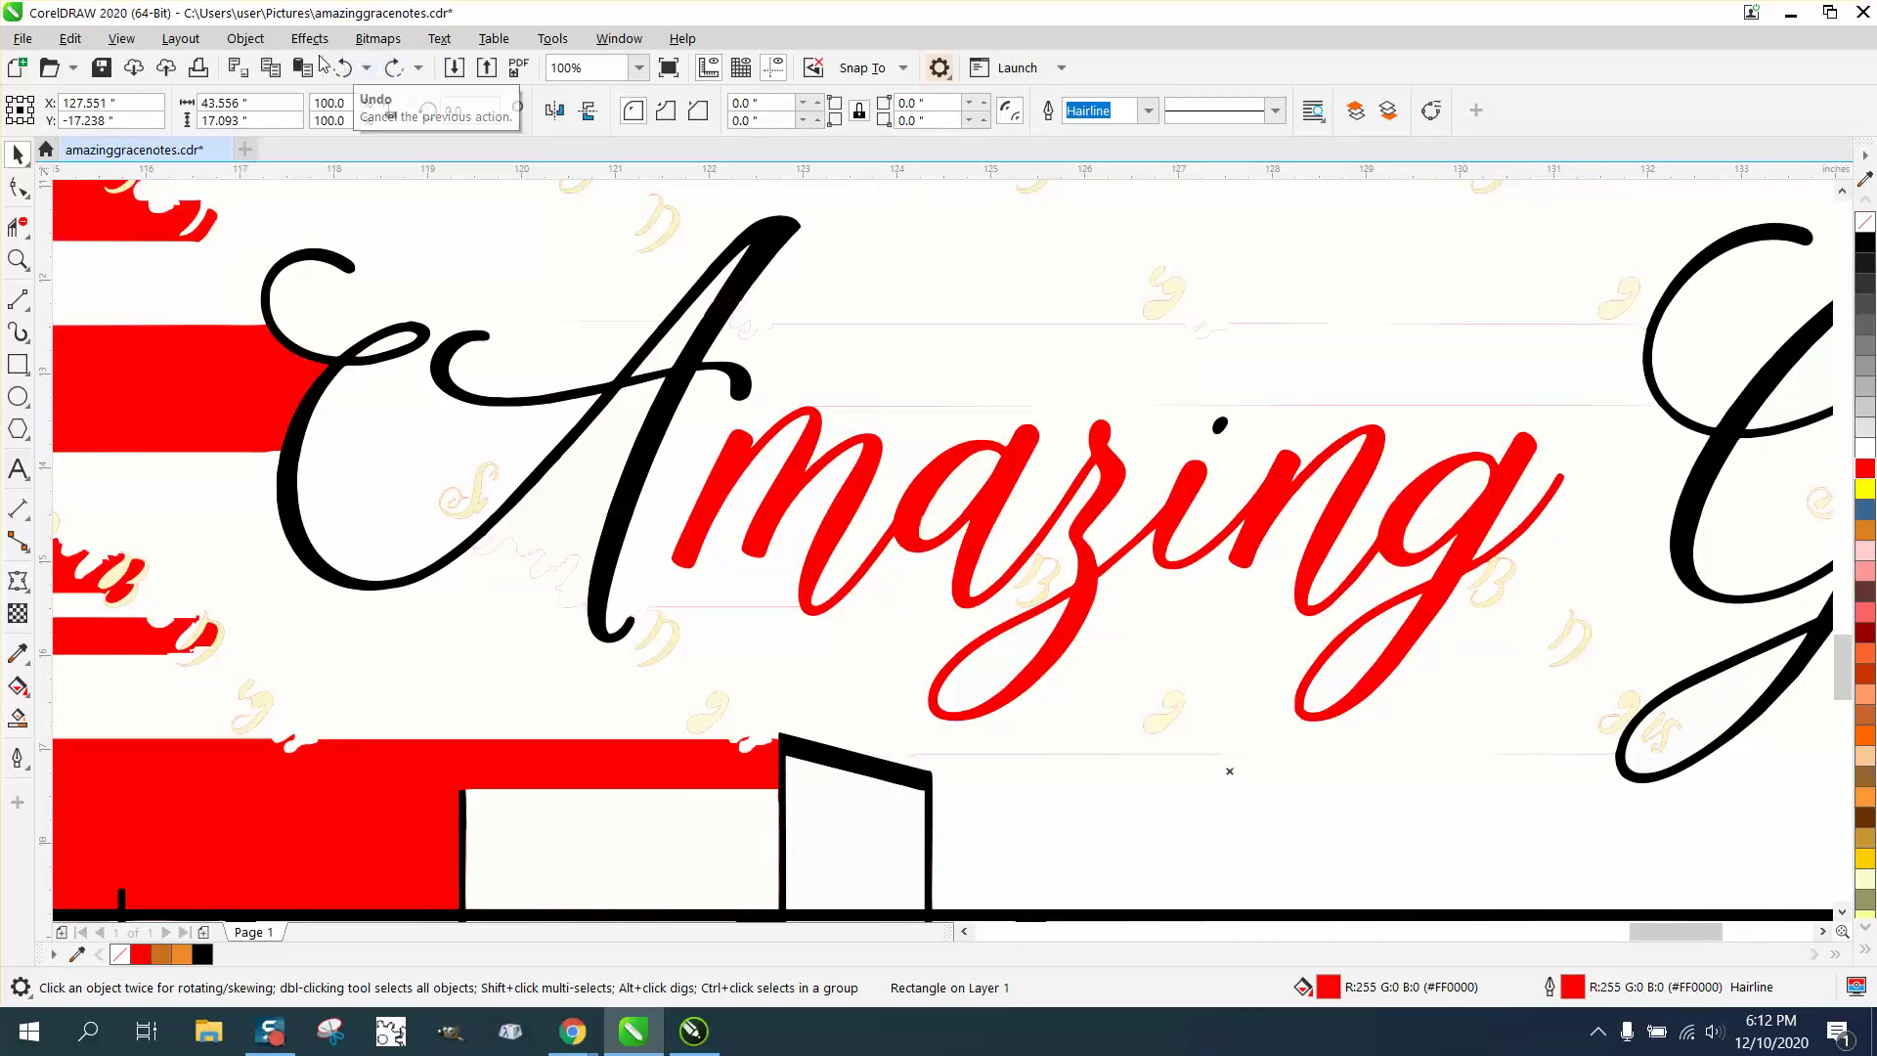
Step: Lock the red background rectangle and try to select the "mazing" lettering
{"action": "left_click", "coordinate": [255, 44]}
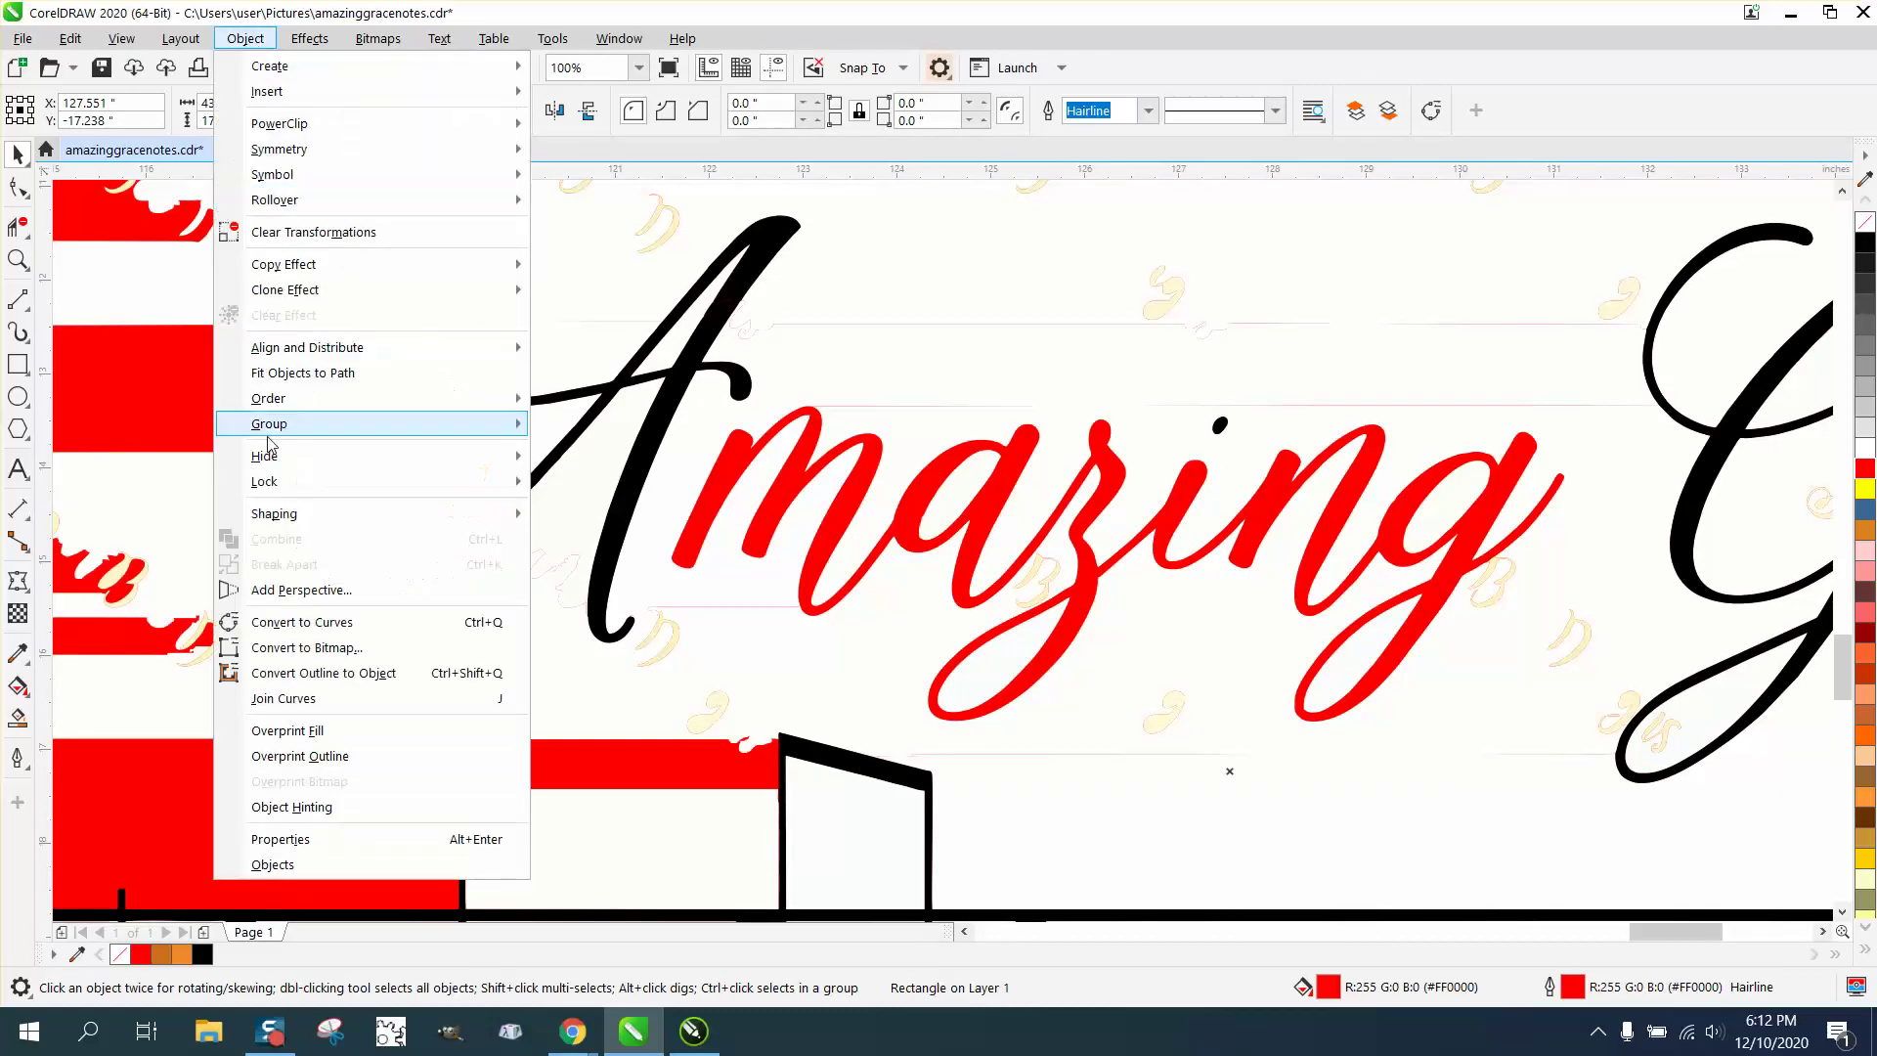
{"action": "mouse_move", "coordinate": [279, 464]}
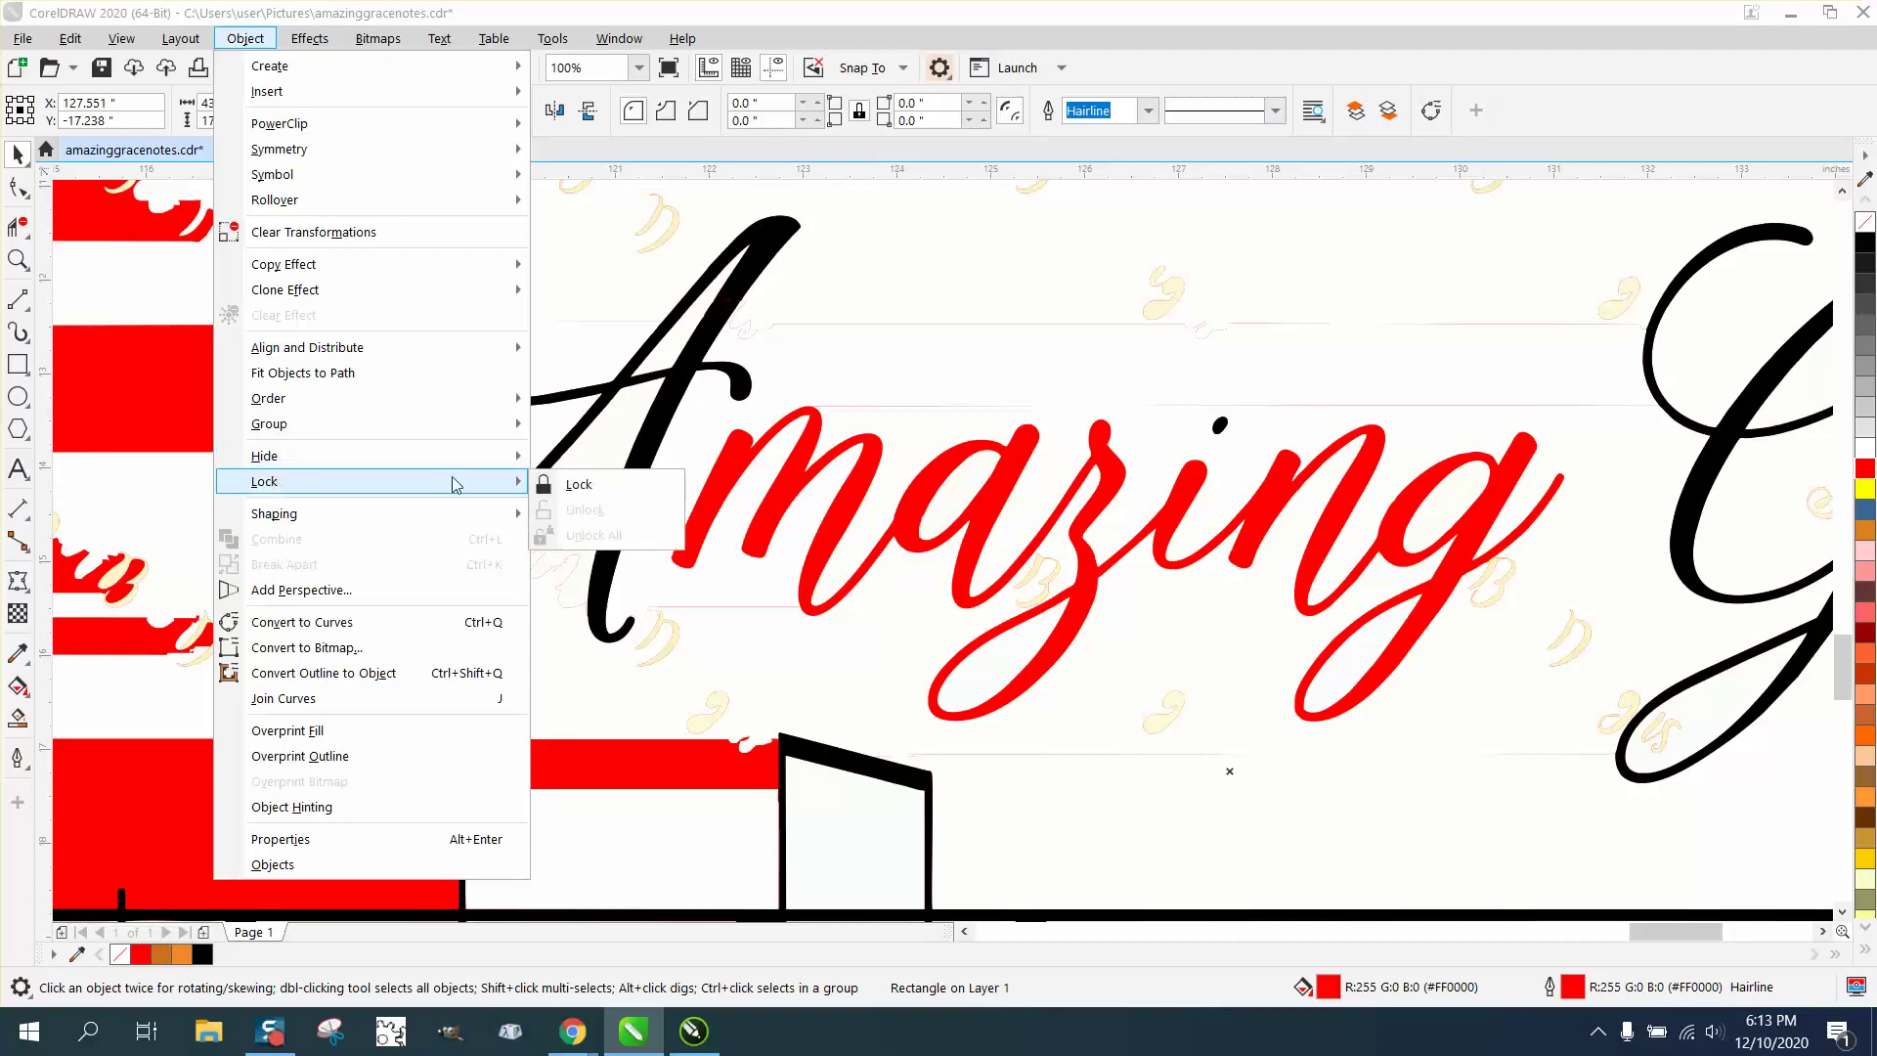
{"action": "left_click", "coordinate": [607, 488]}
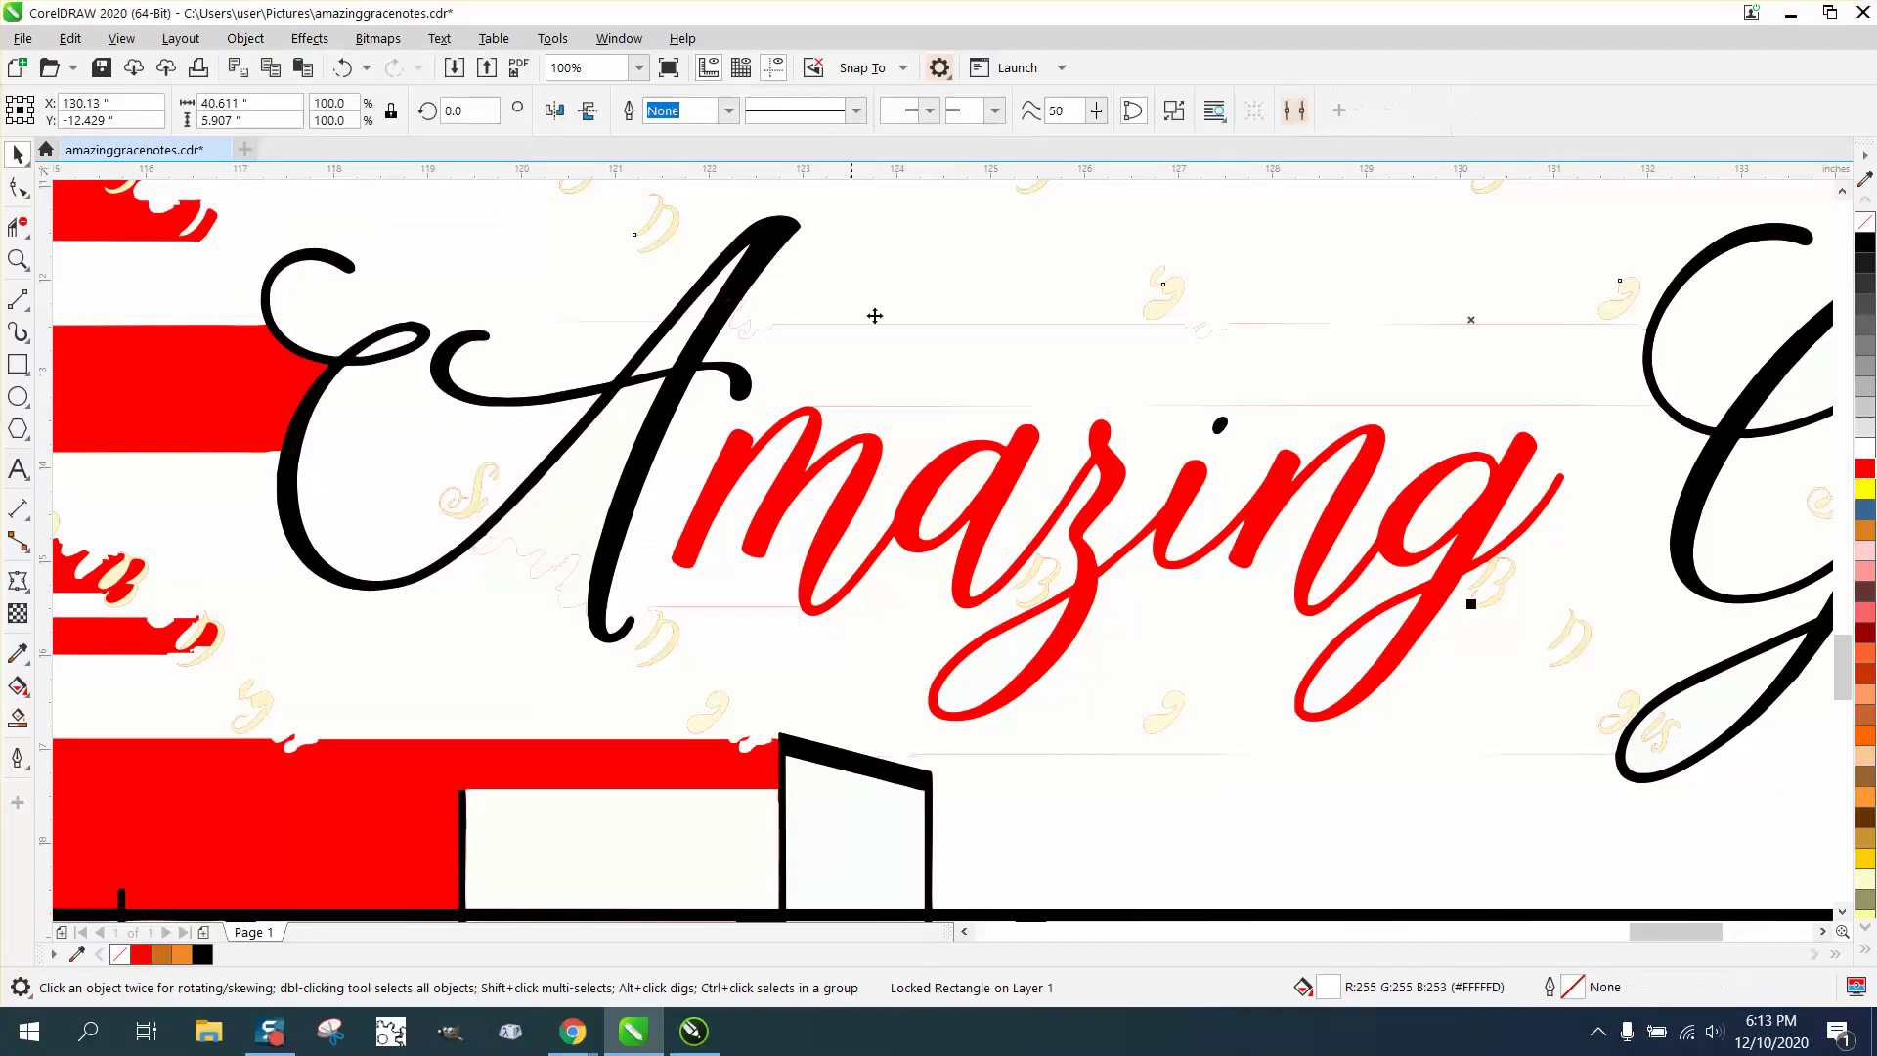
{"action": "left_click", "coordinate": [1020, 458]}
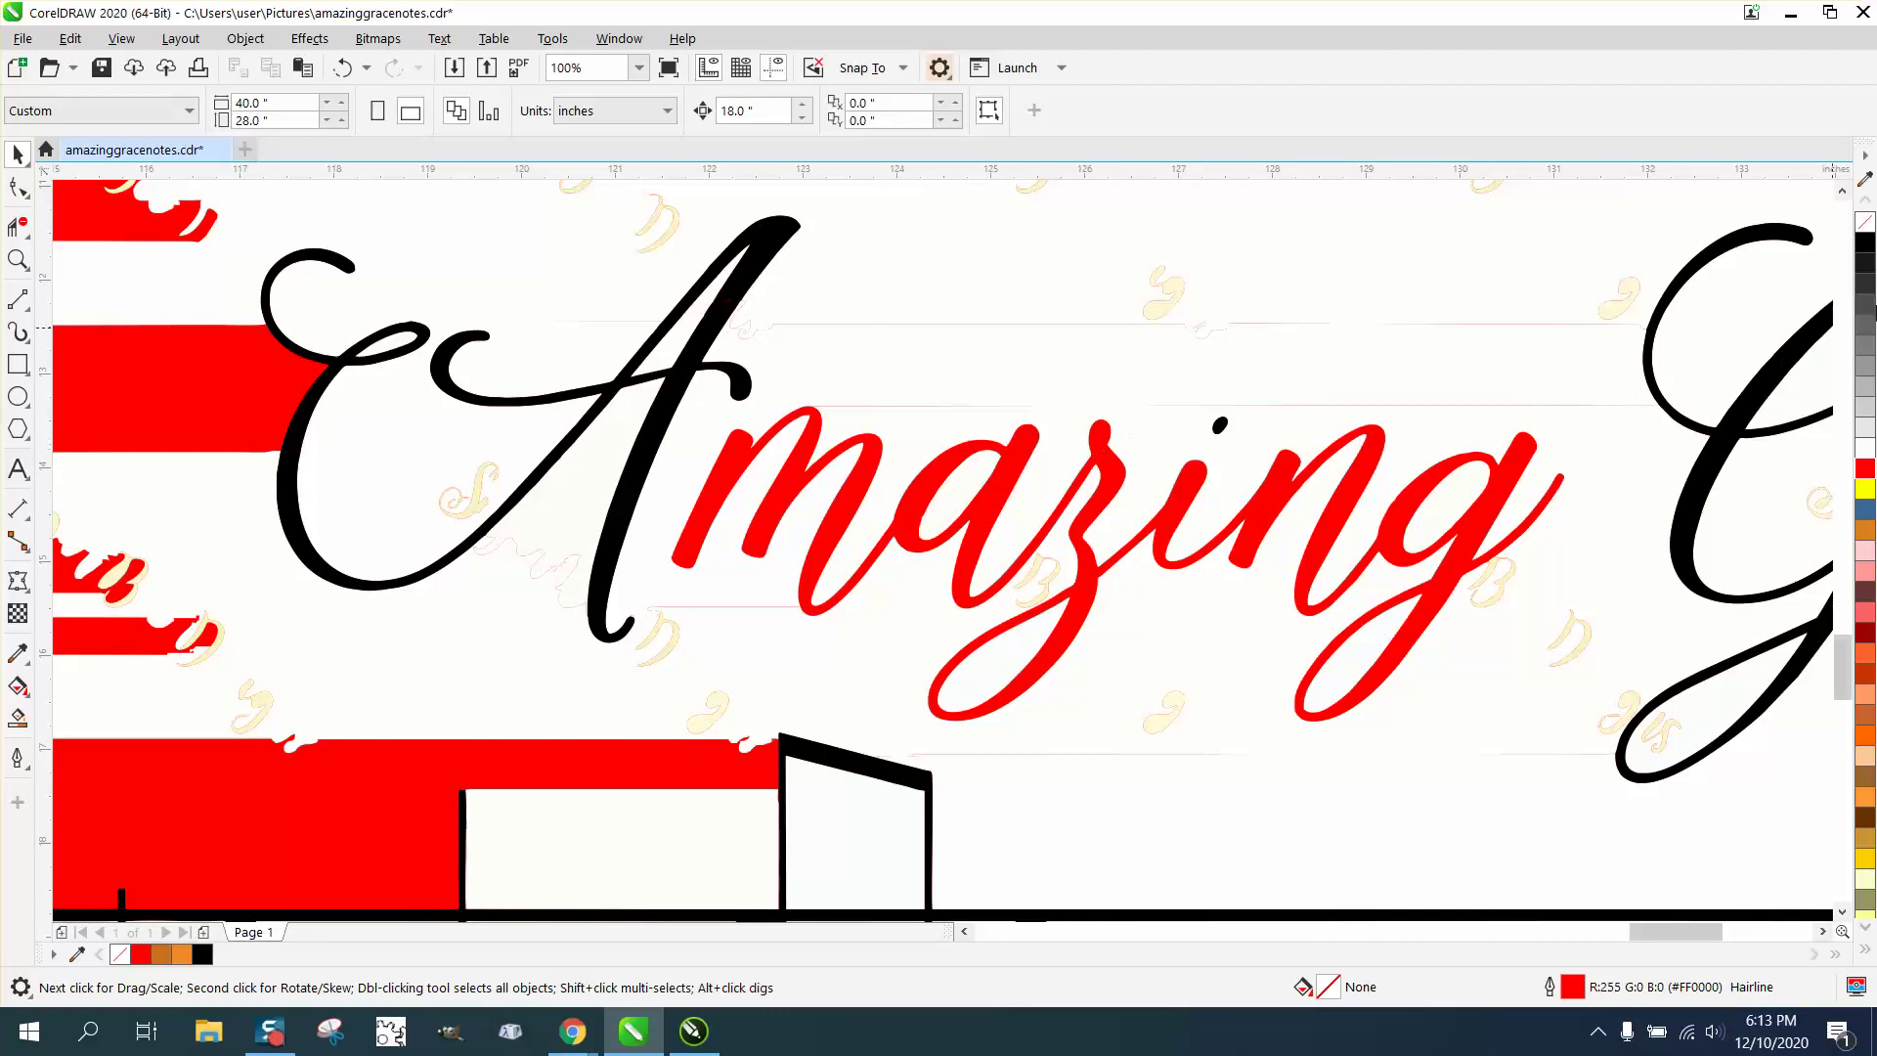
Step: Undo the rectangle lock, the remaining nudge and the red fills back to the original black "mazing" lettering
{"action": "left_click", "coordinate": [343, 68]}
{"action": "left_click", "coordinate": [343, 68]}
{"action": "left_click", "coordinate": [343, 68]}
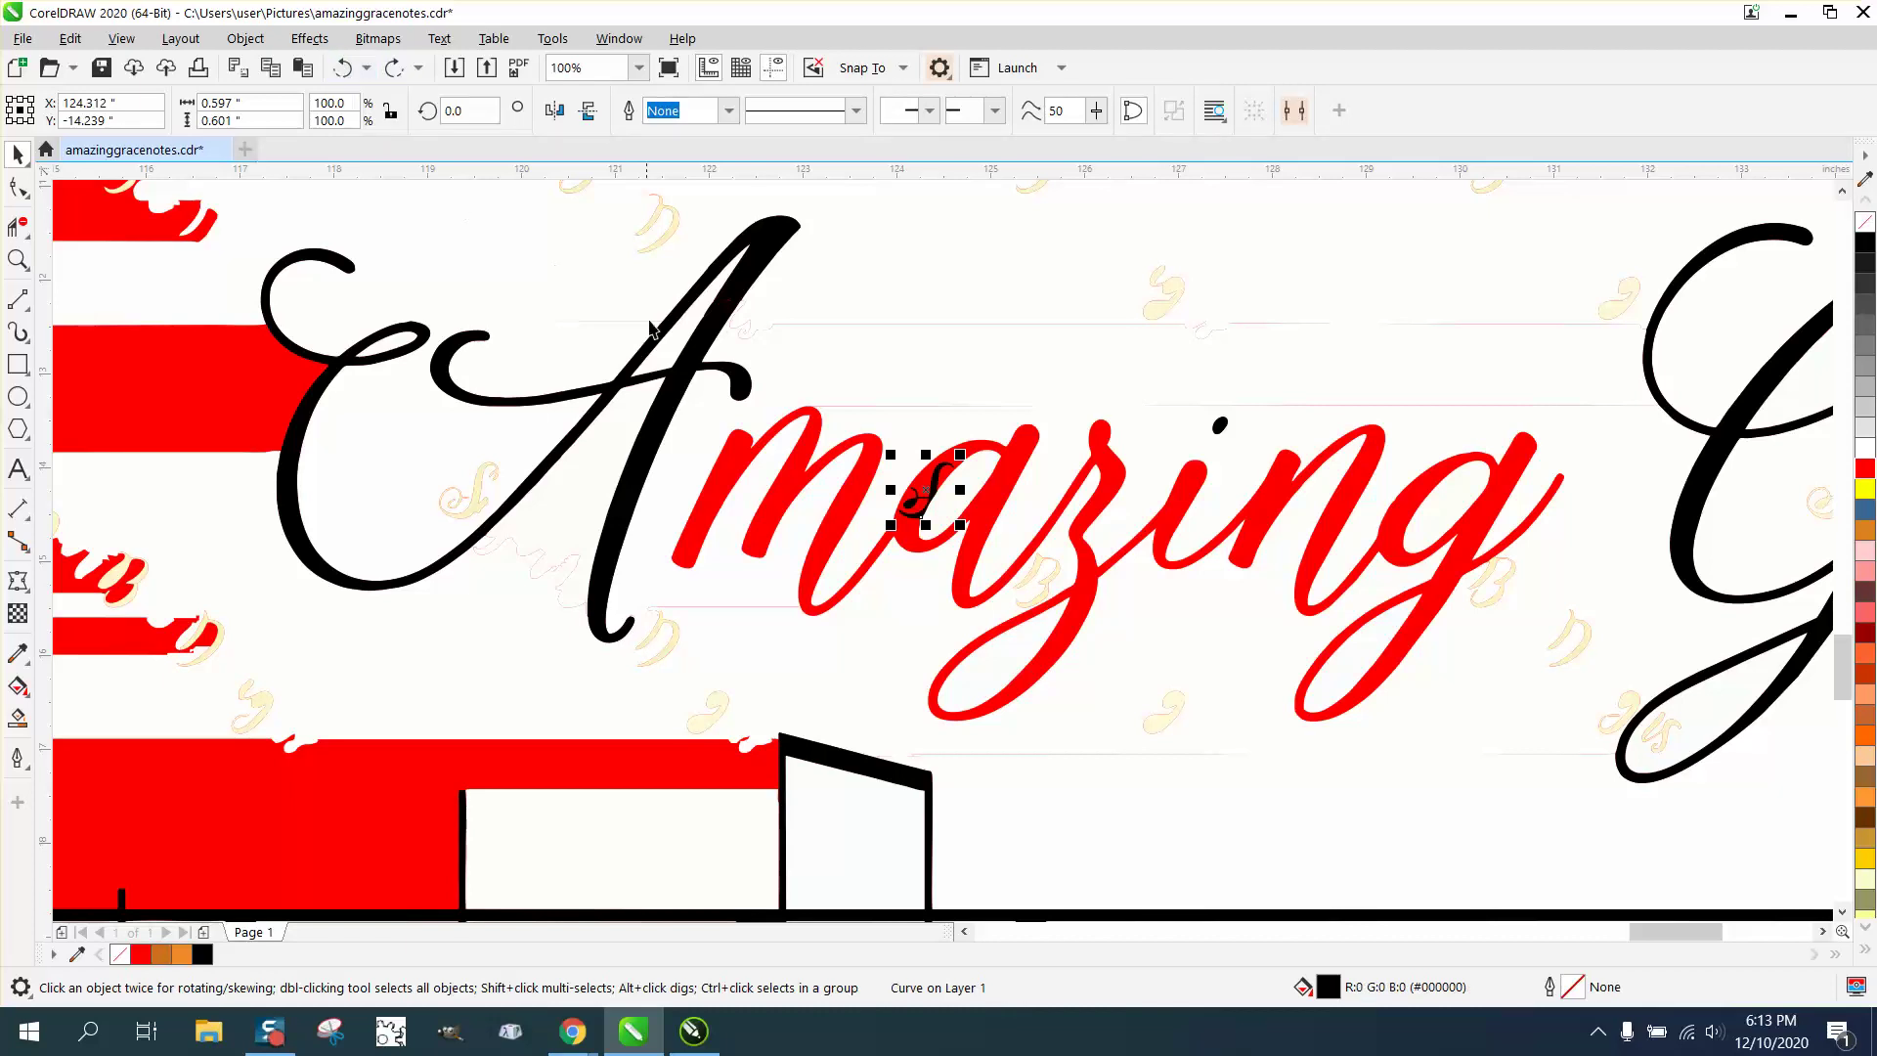
{"action": "left_click", "coordinate": [343, 76]}
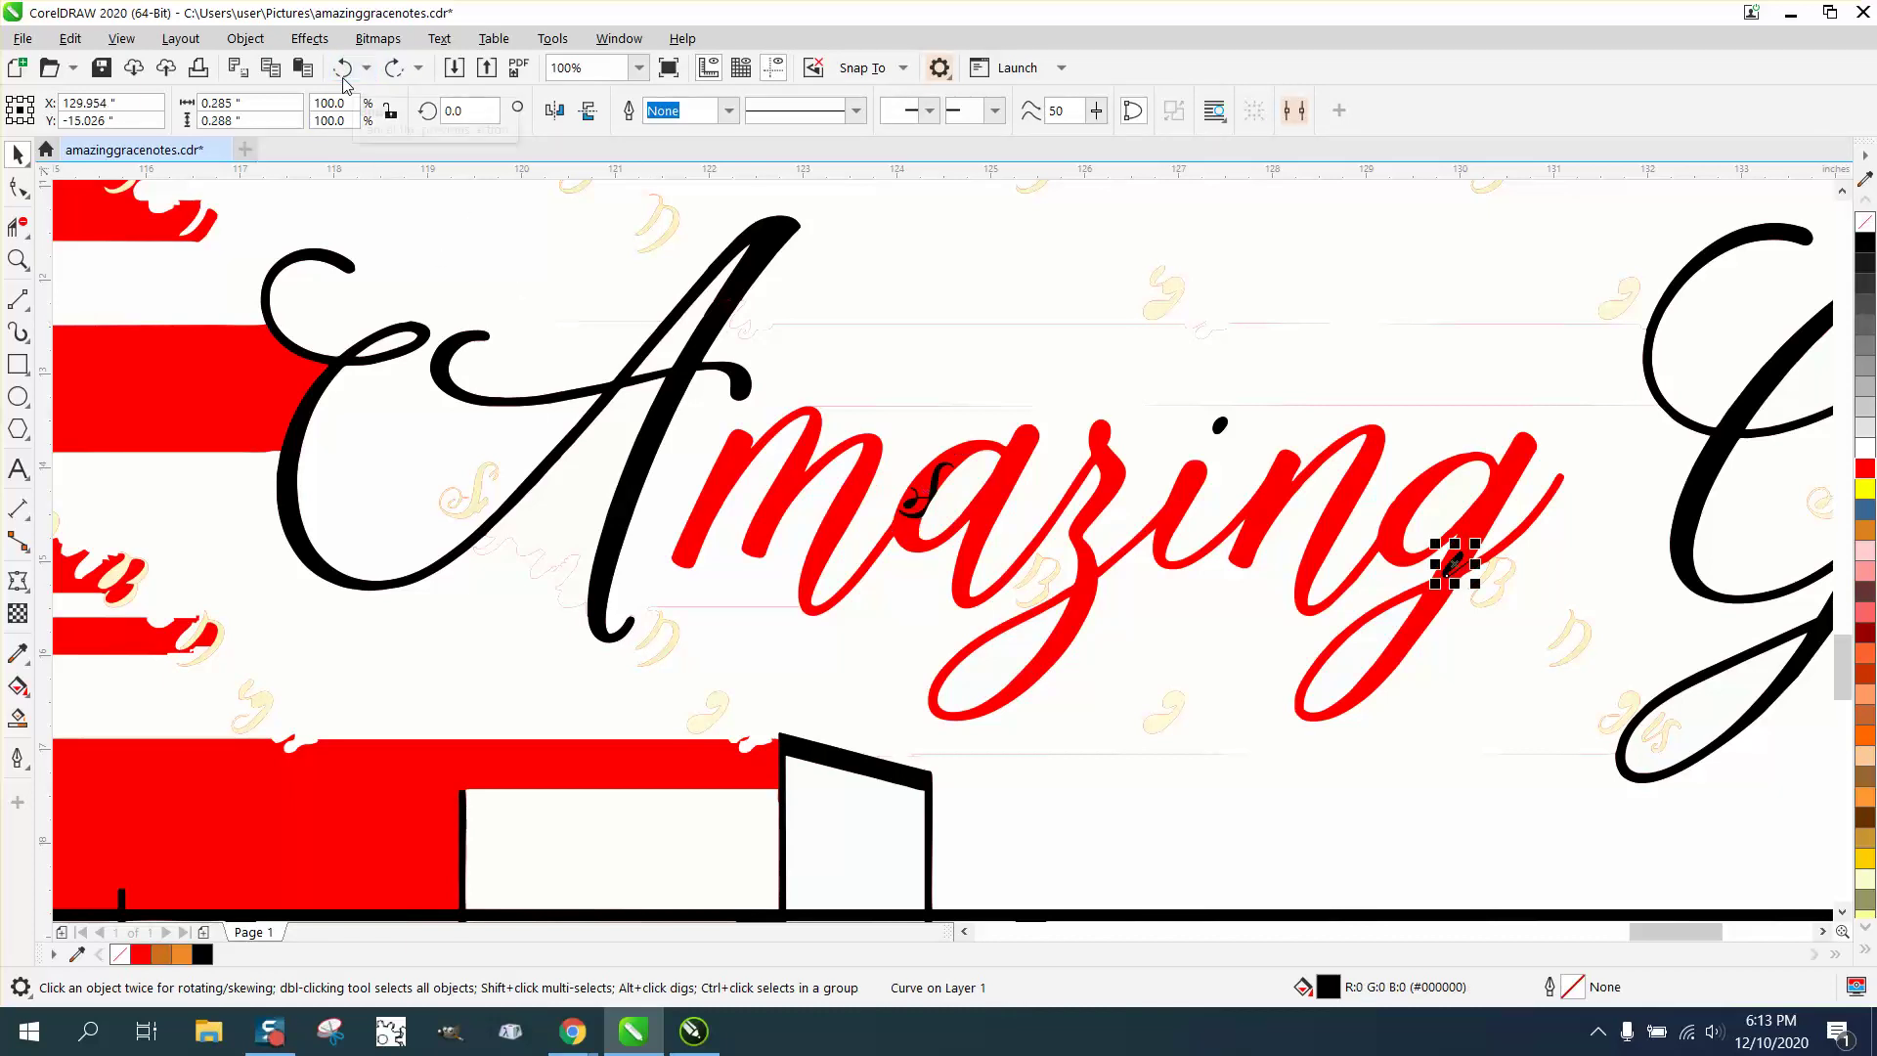
{"action": "left_click", "coordinate": [343, 71]}
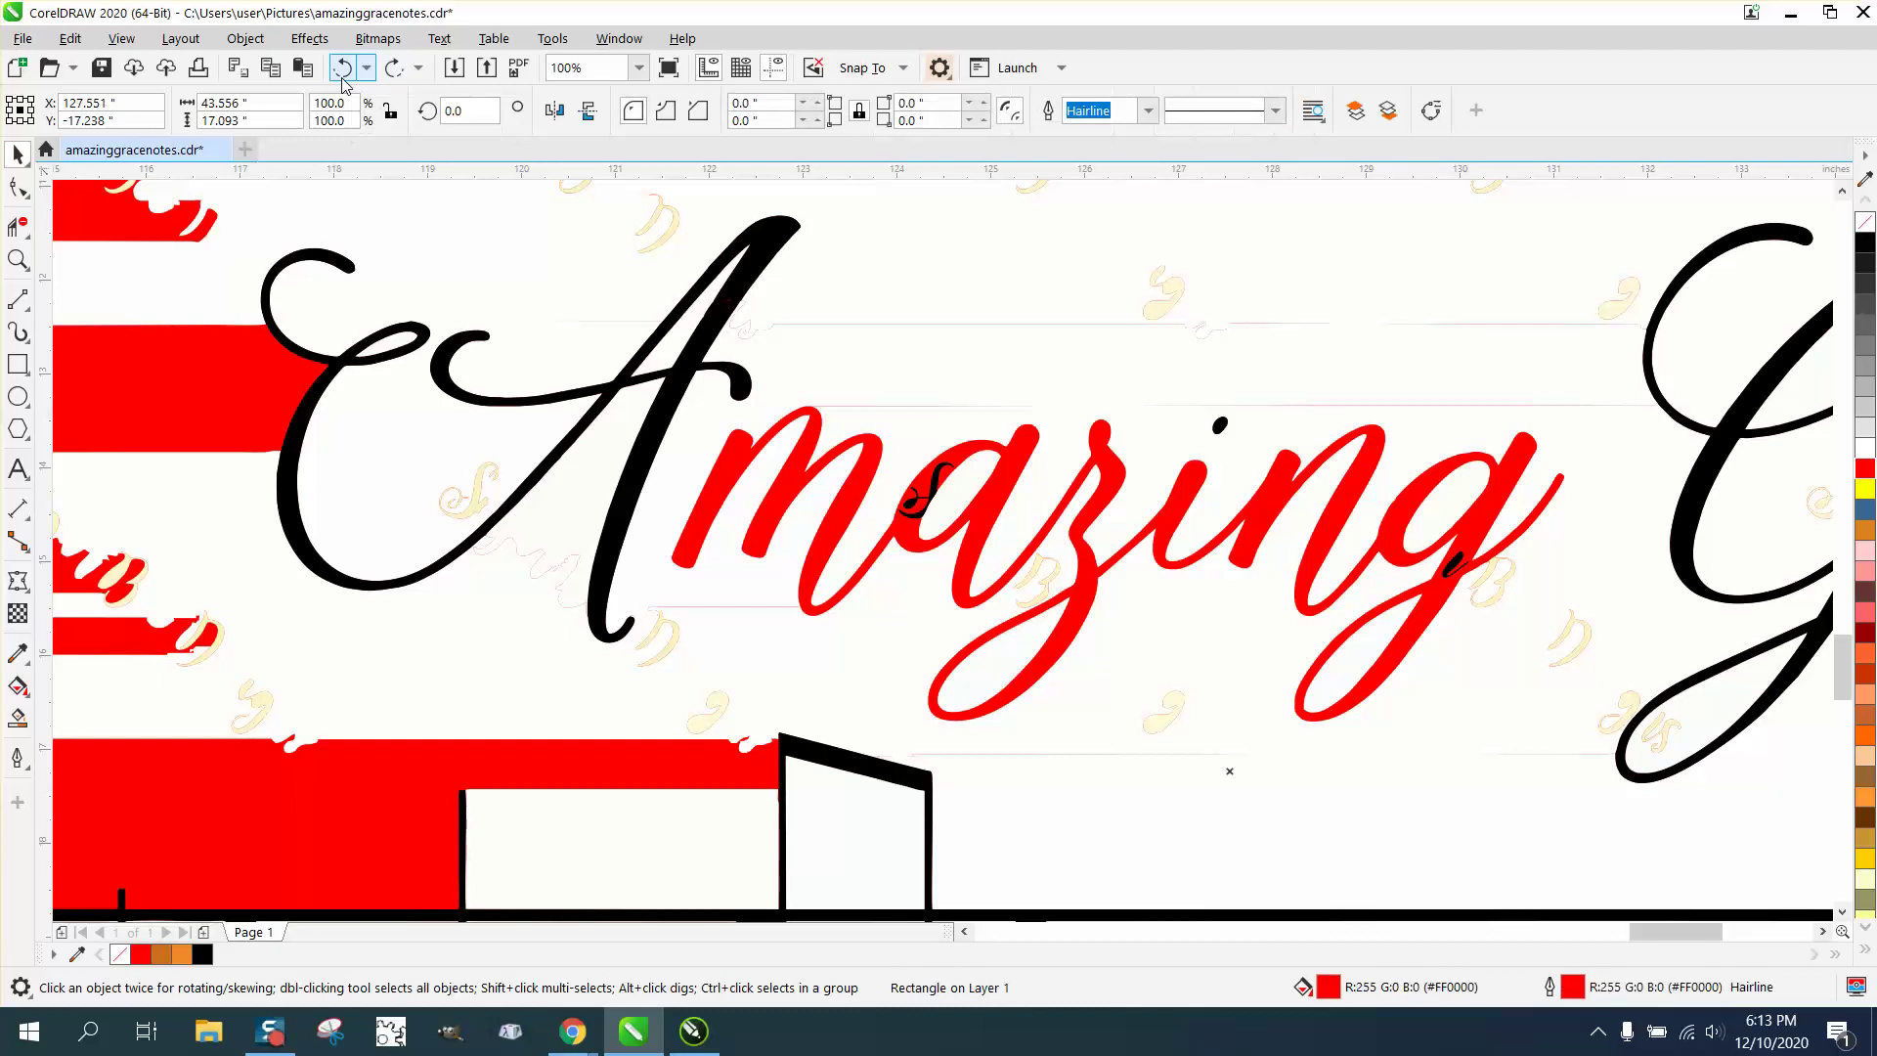
{"action": "left_click", "coordinate": [343, 70]}
{"action": "left_click", "coordinate": [343, 70]}
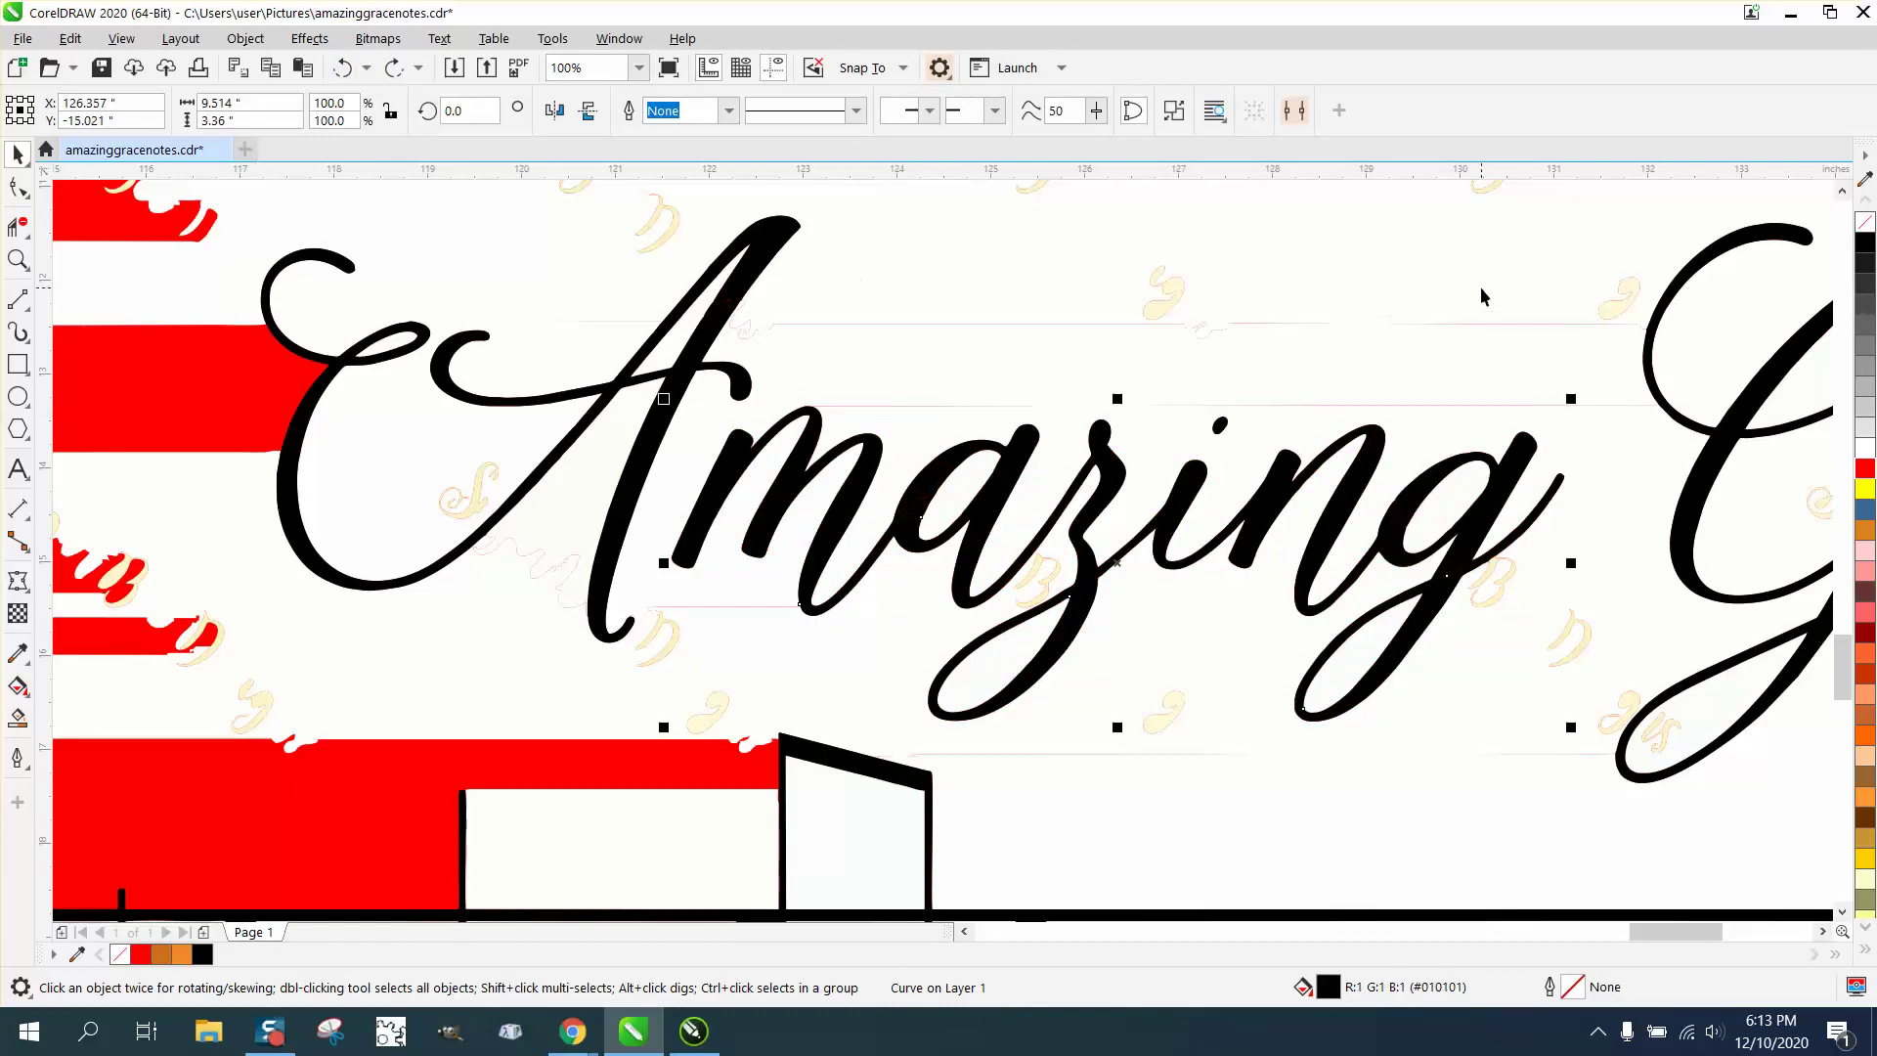
Step: Fill the "mazing" lettering and the S-shaped piece in its "a" with blue (#396A96), and nudge the piece up by 18 inches
{"action": "left_click", "coordinate": [1866, 513]}
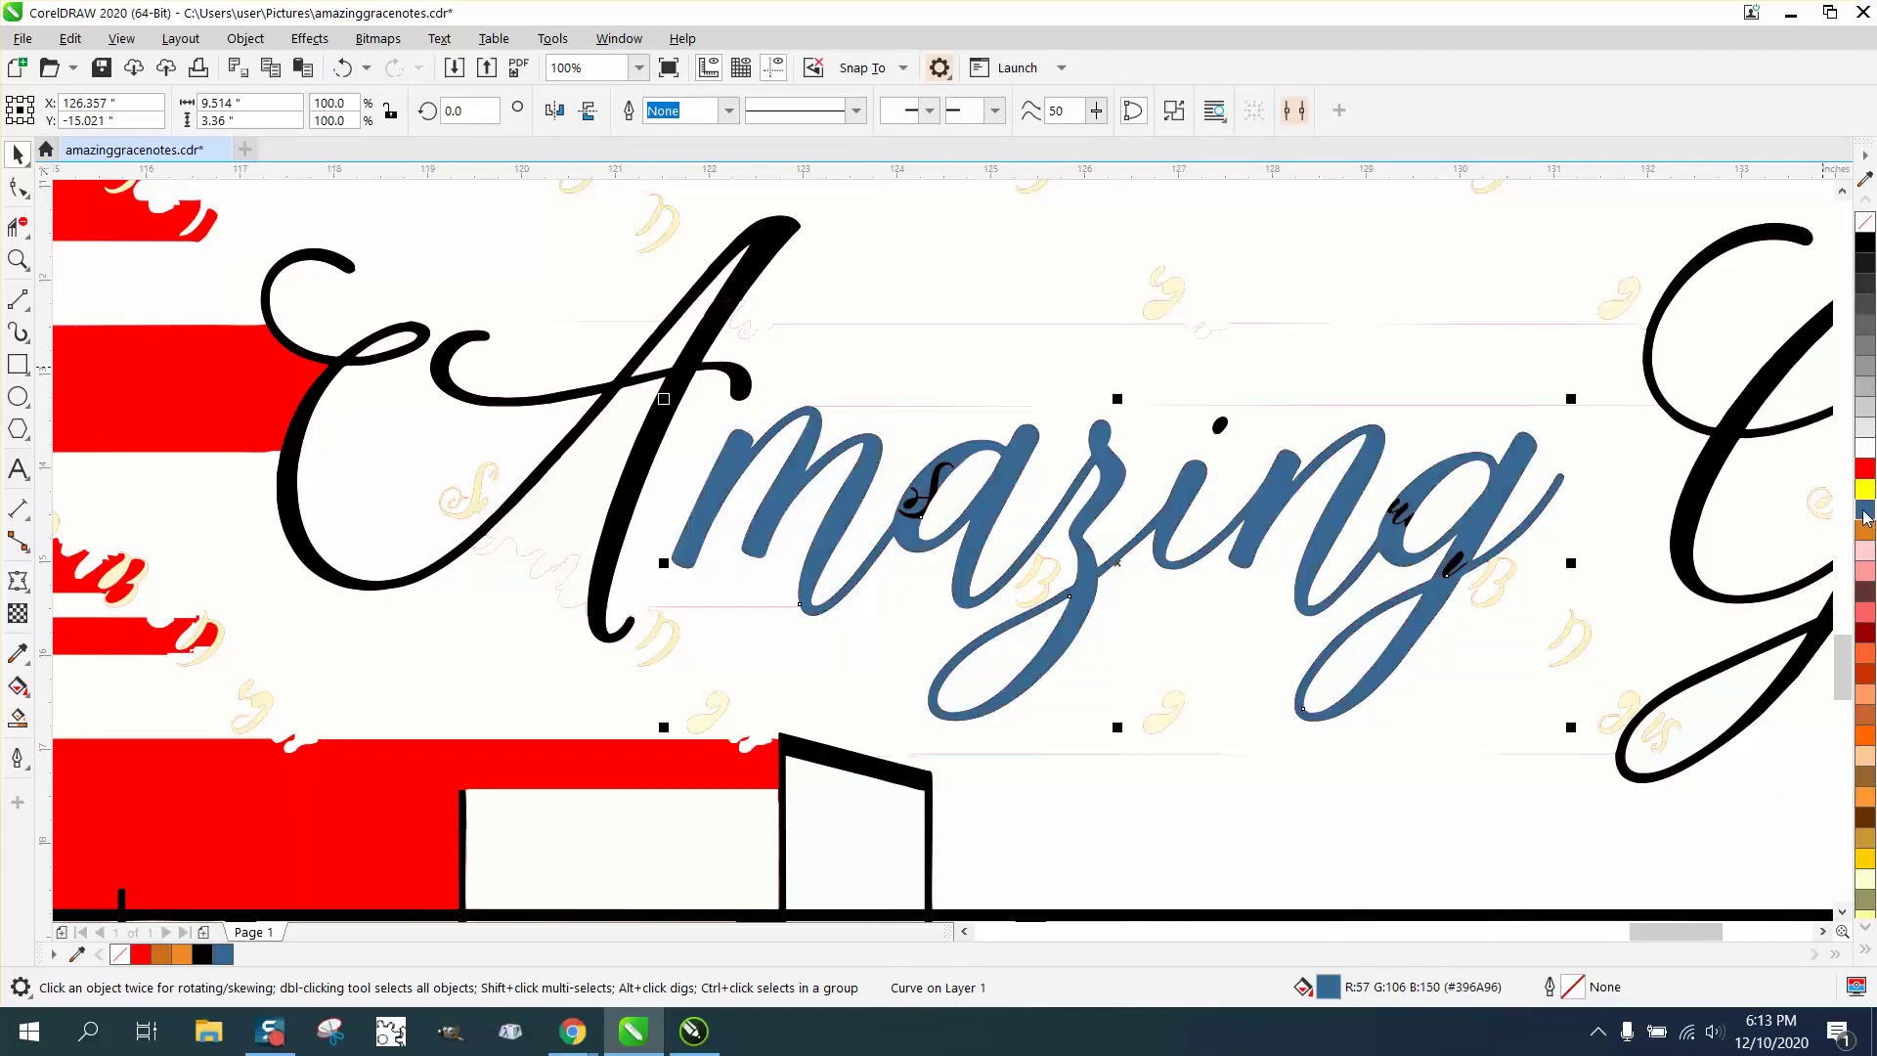
{"action": "left_click", "coordinate": [956, 437]}
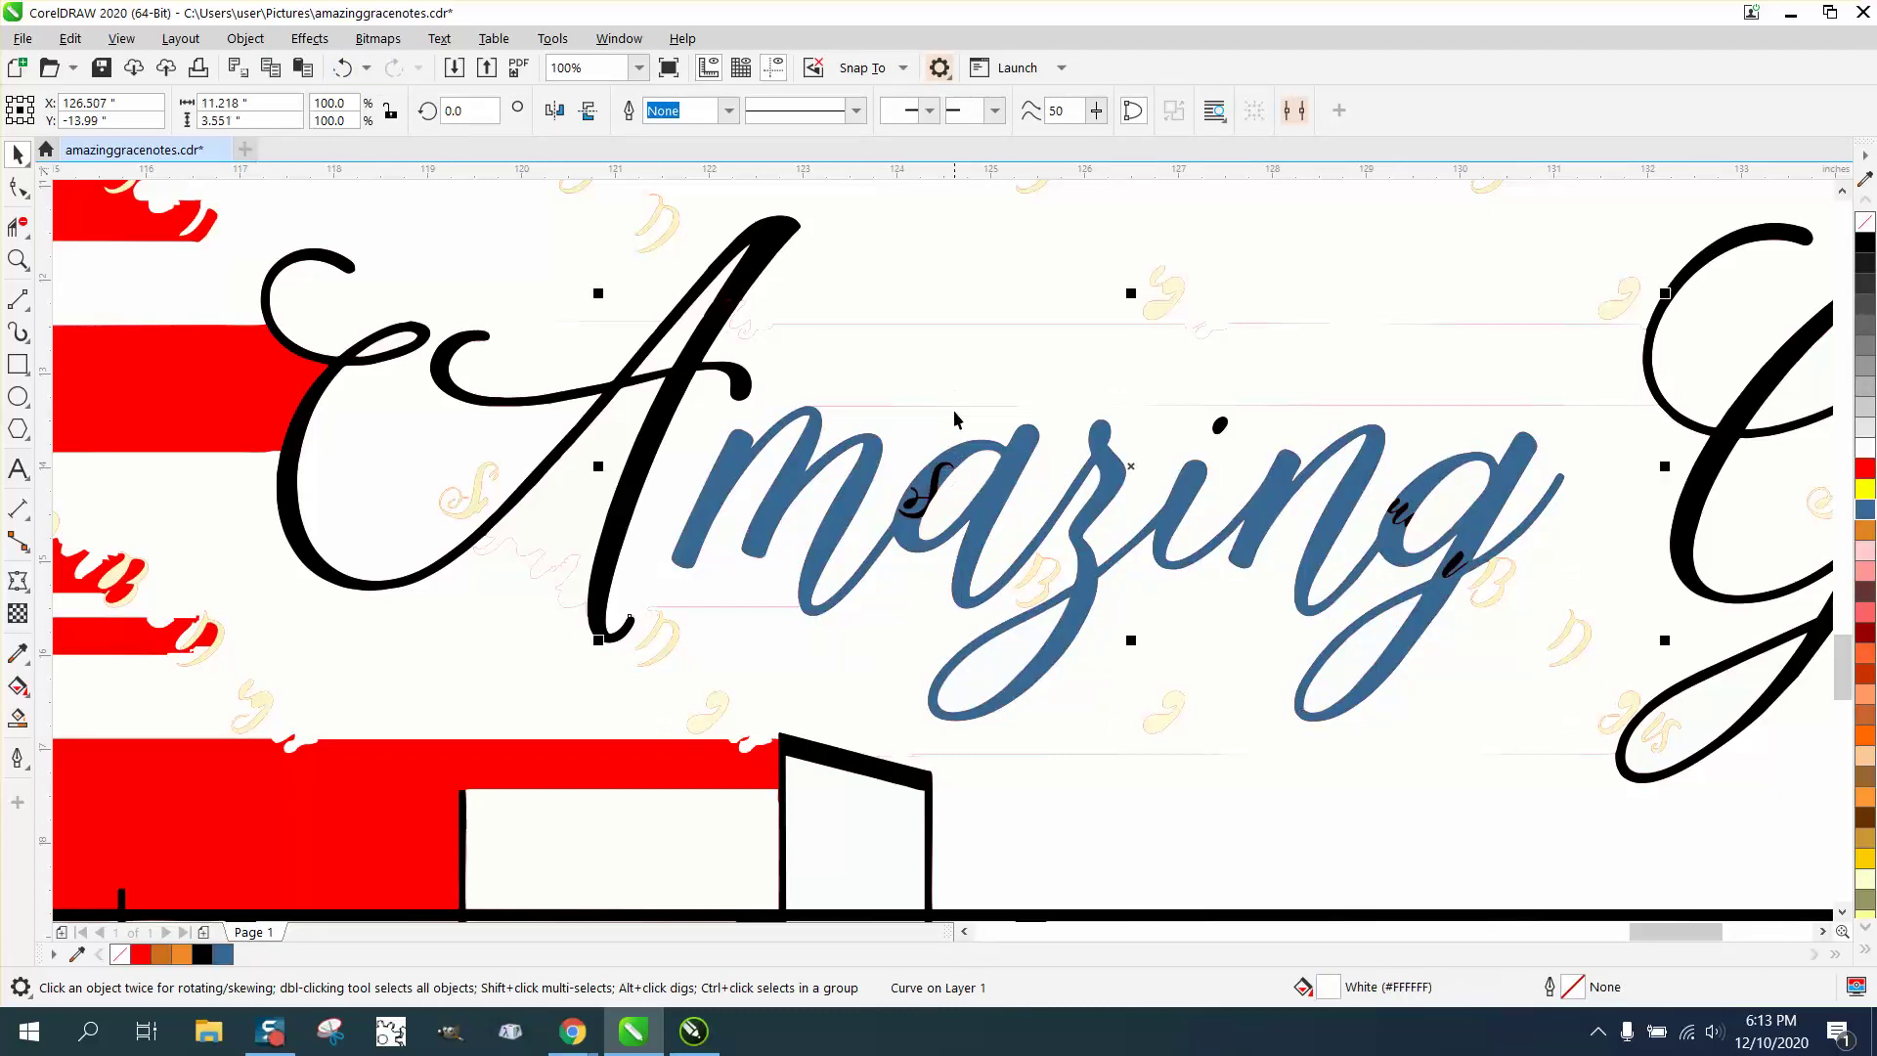
{"action": "left_click", "coordinate": [943, 470]}
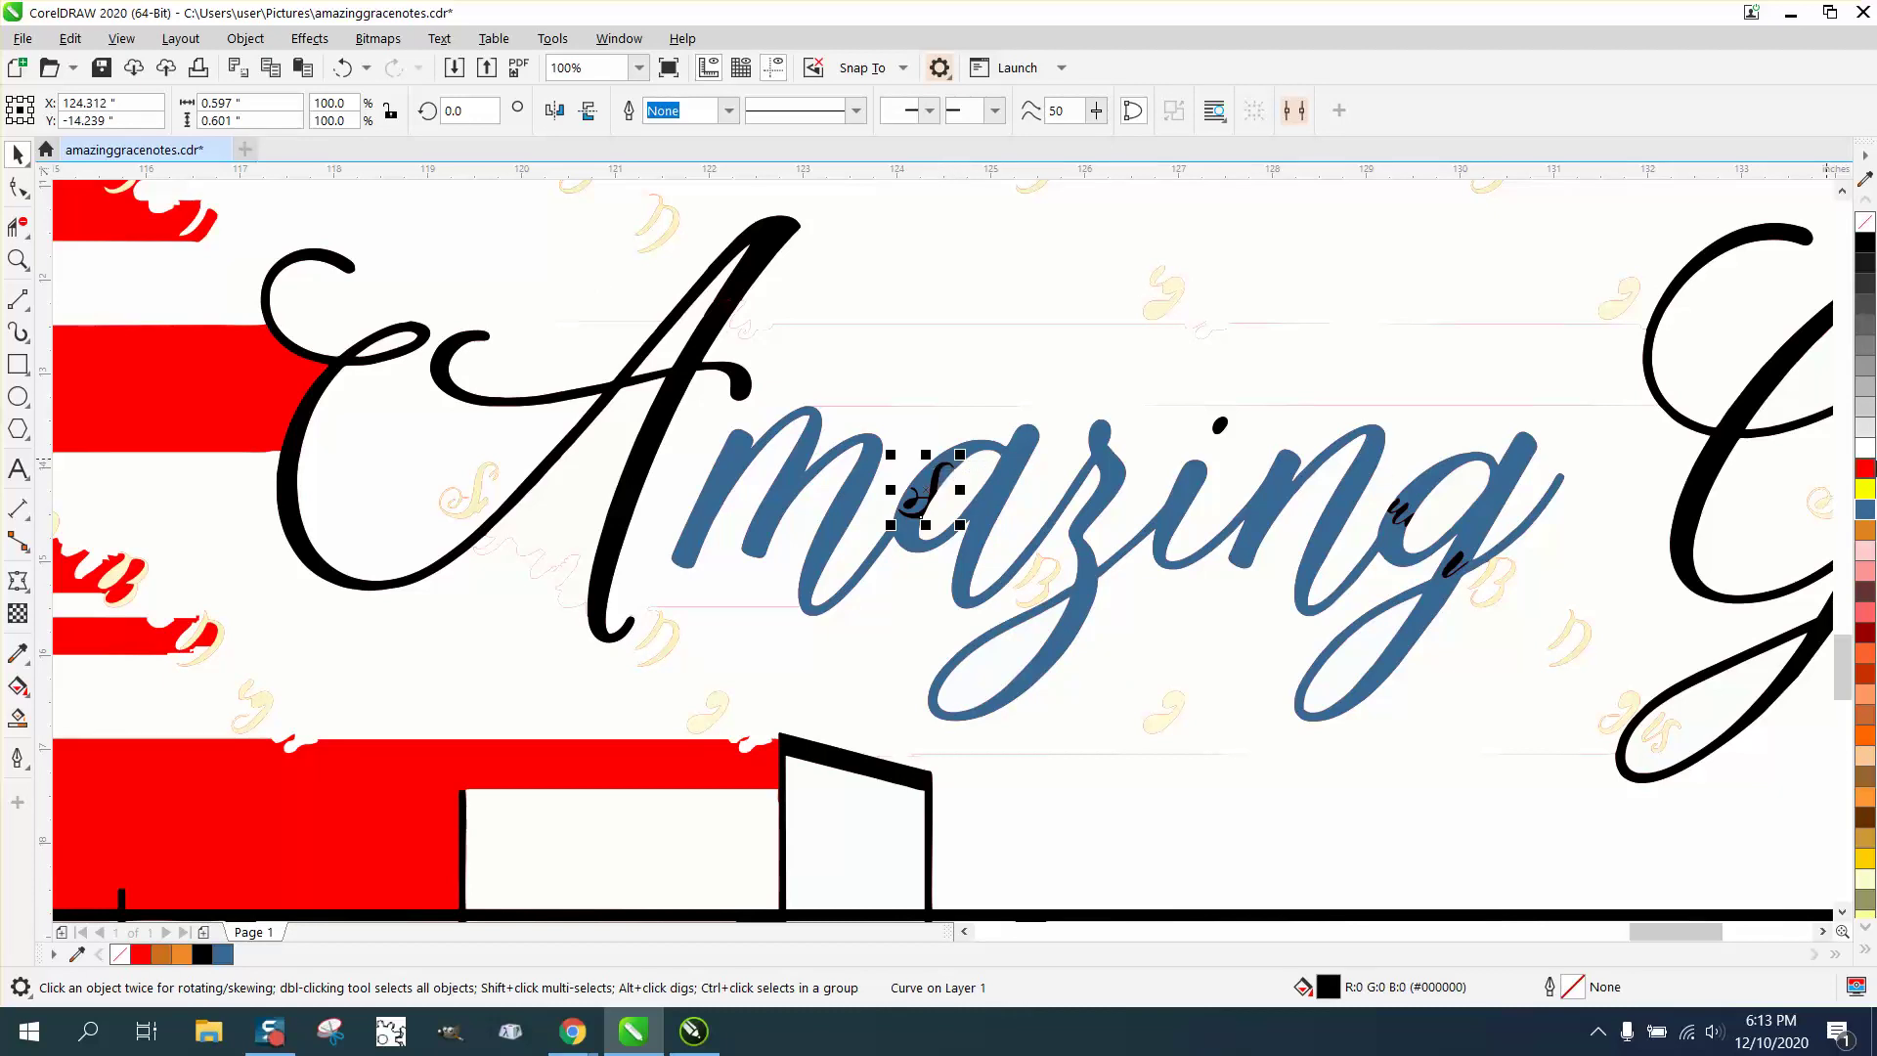
{"action": "left_click", "coordinate": [1868, 513]}
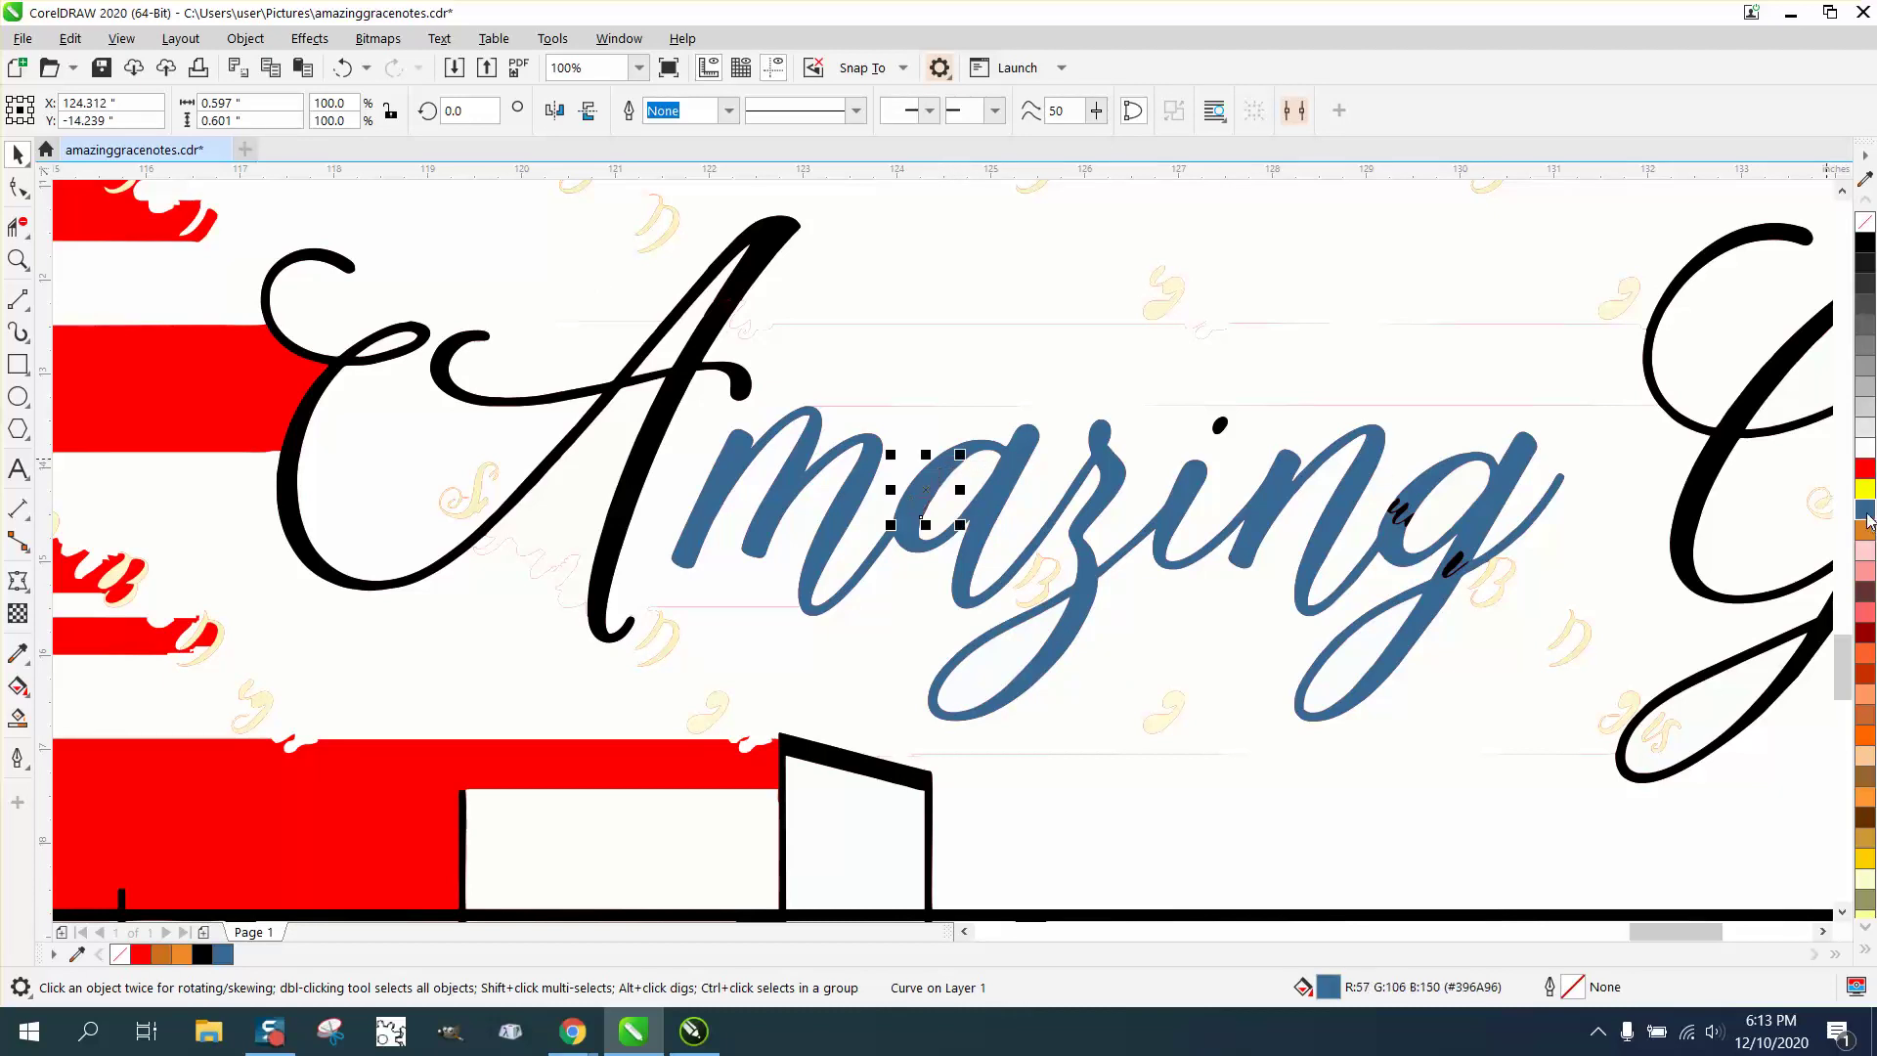
{"action": "key", "text": "Up"}
Step: Fill the u-shaped piece in the letter "g" with blue, and nudge it and the lower black piece up by 18 inches
{"action": "left_click", "coordinate": [1405, 515]}
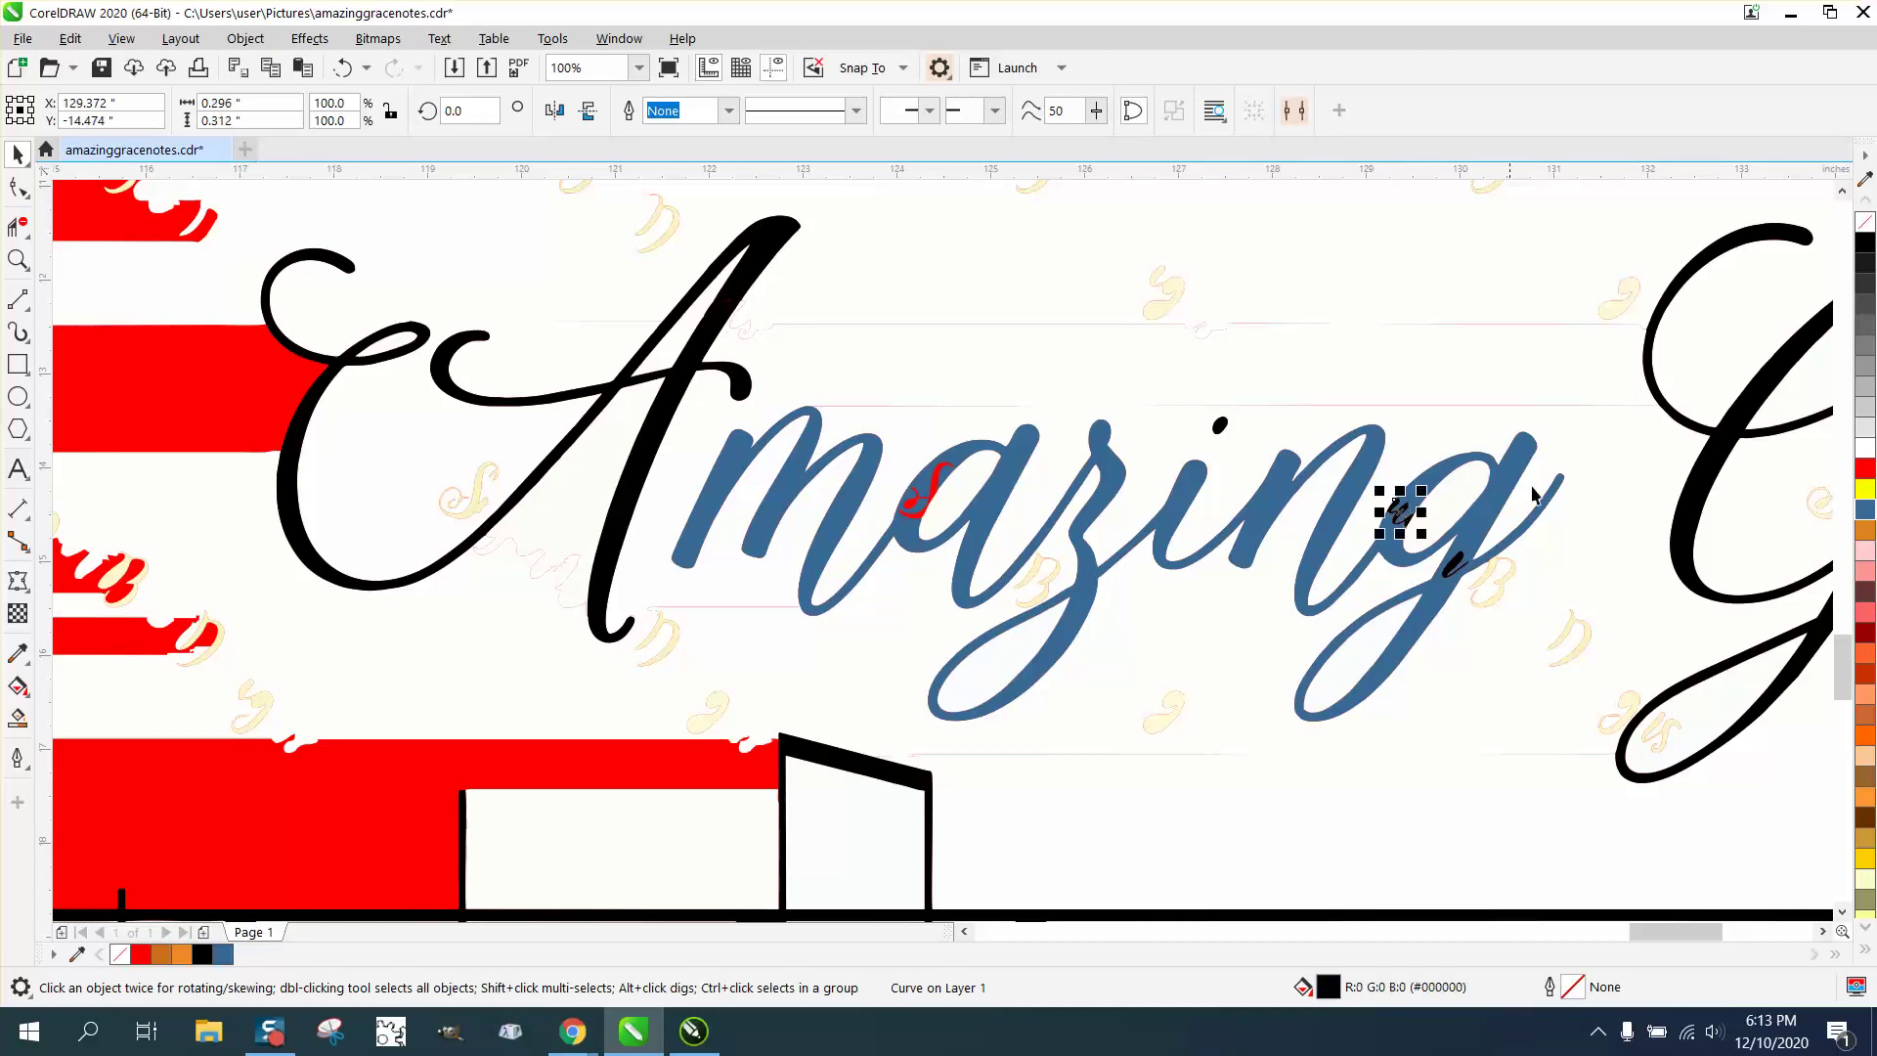
{"action": "left_click", "coordinate": [1865, 509]}
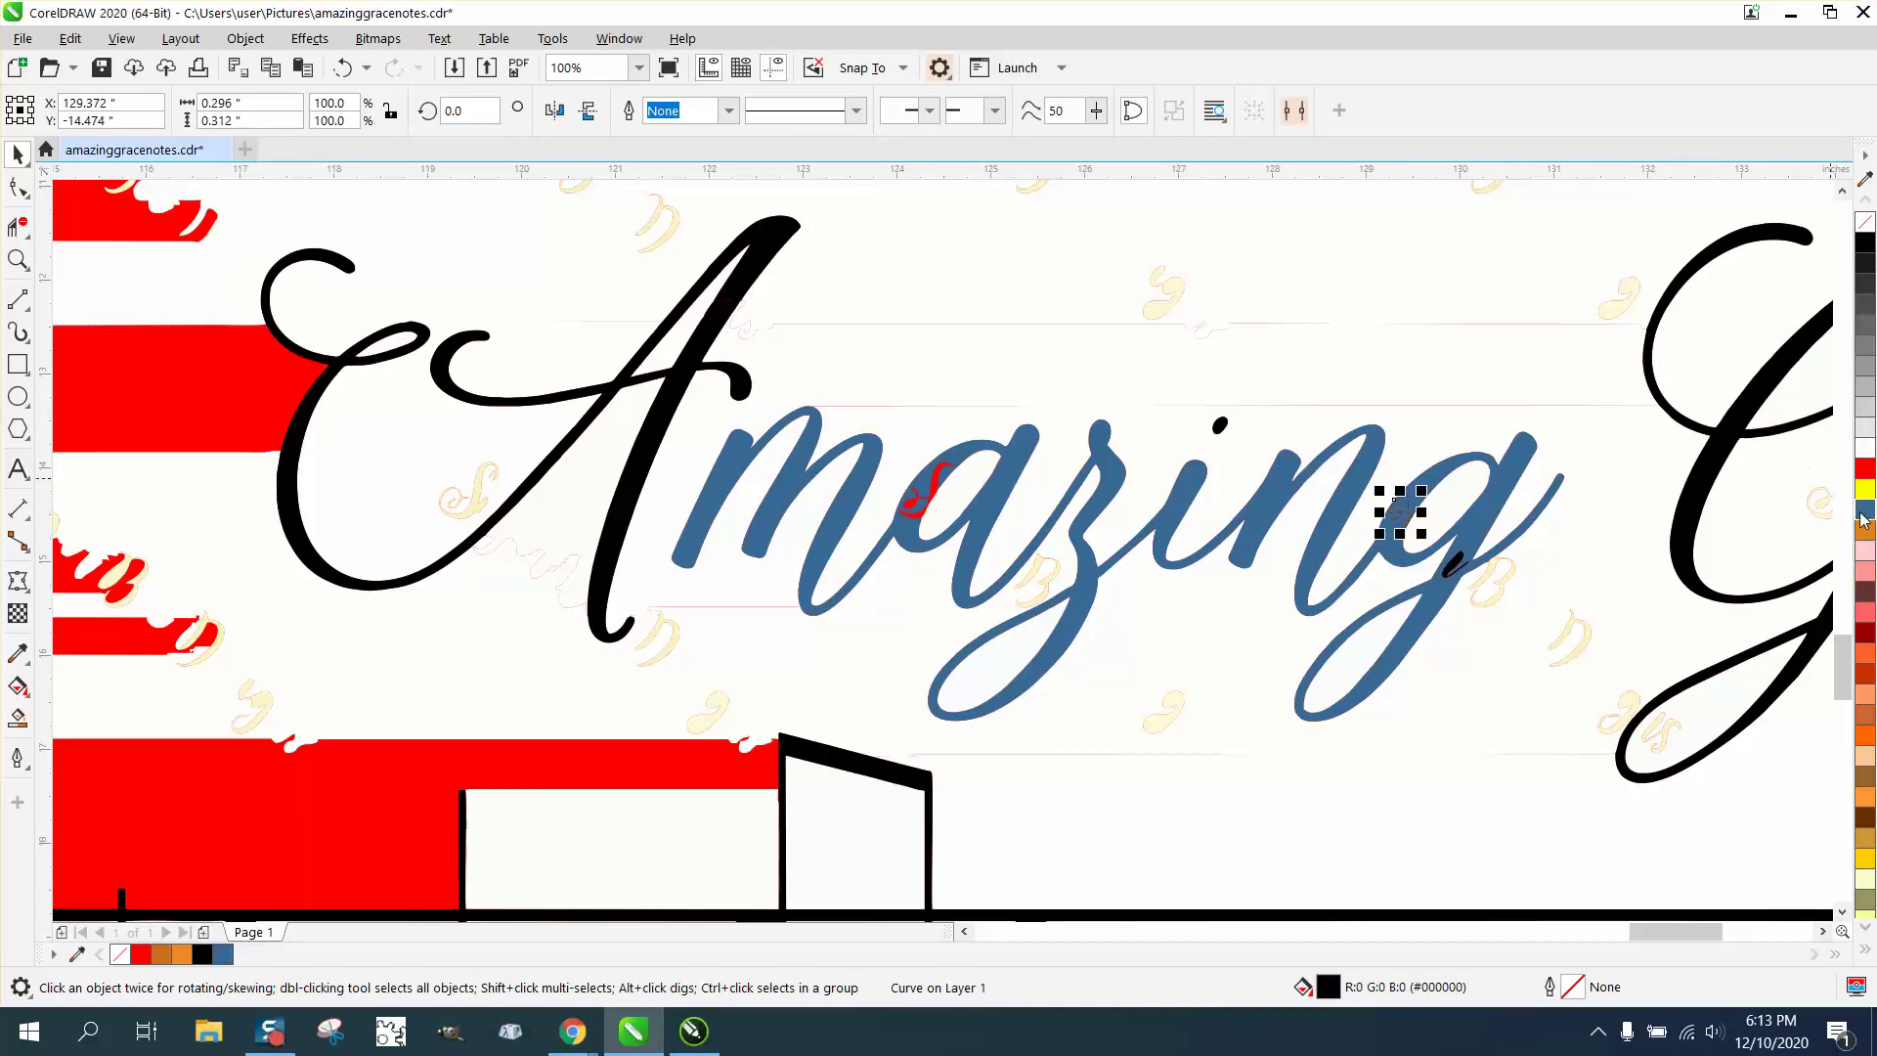
{"action": "left_click", "coordinate": [1455, 564]}
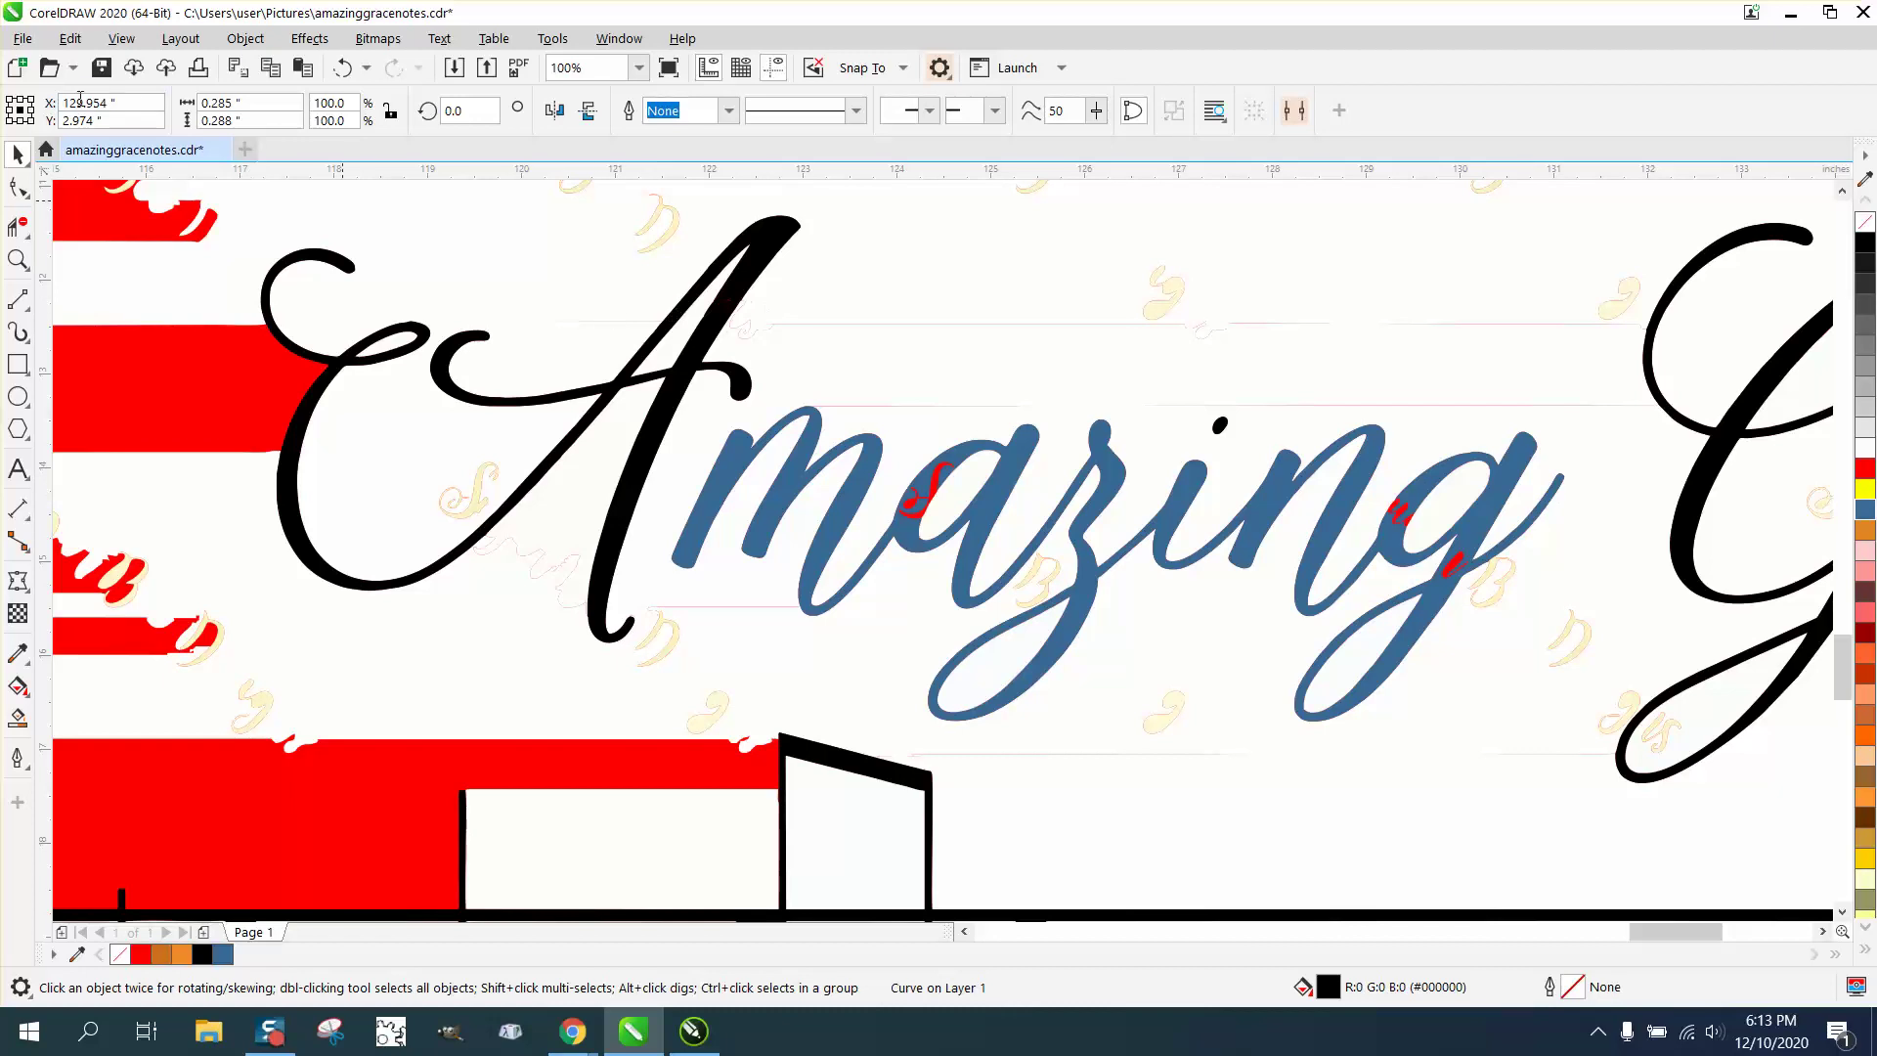
Step: Nudge the blue "mazing" lettering up by 18 inches to join its separated pieces above the artwork
{"action": "left_click", "coordinate": [796, 463]}
{"action": "key", "text": "Delete"}
{"action": "scroll", "coordinate": [817, 490], "scroll_direction": "down", "scroll_amount": 1}
{"action": "scroll", "coordinate": [817, 489], "scroll_direction": "down", "scroll_amount": 6}
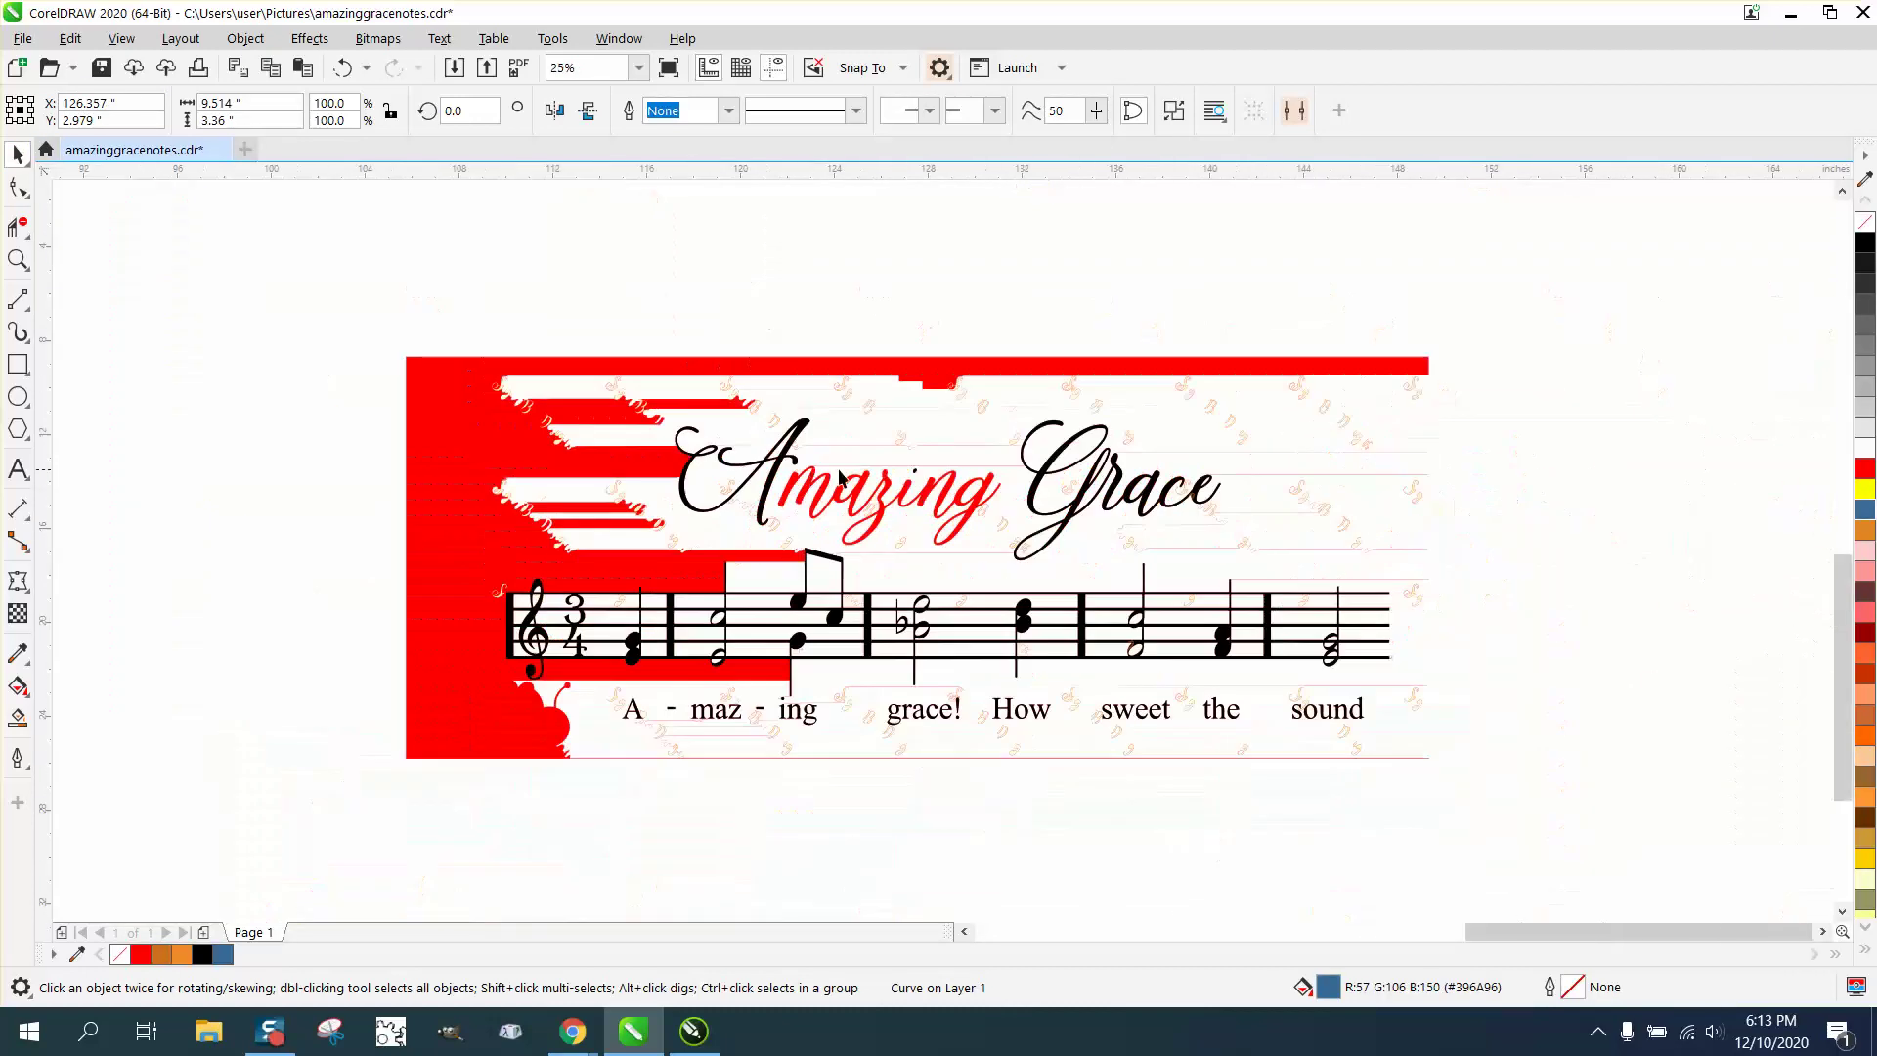
{"action": "left_click", "coordinate": [18, 259]}
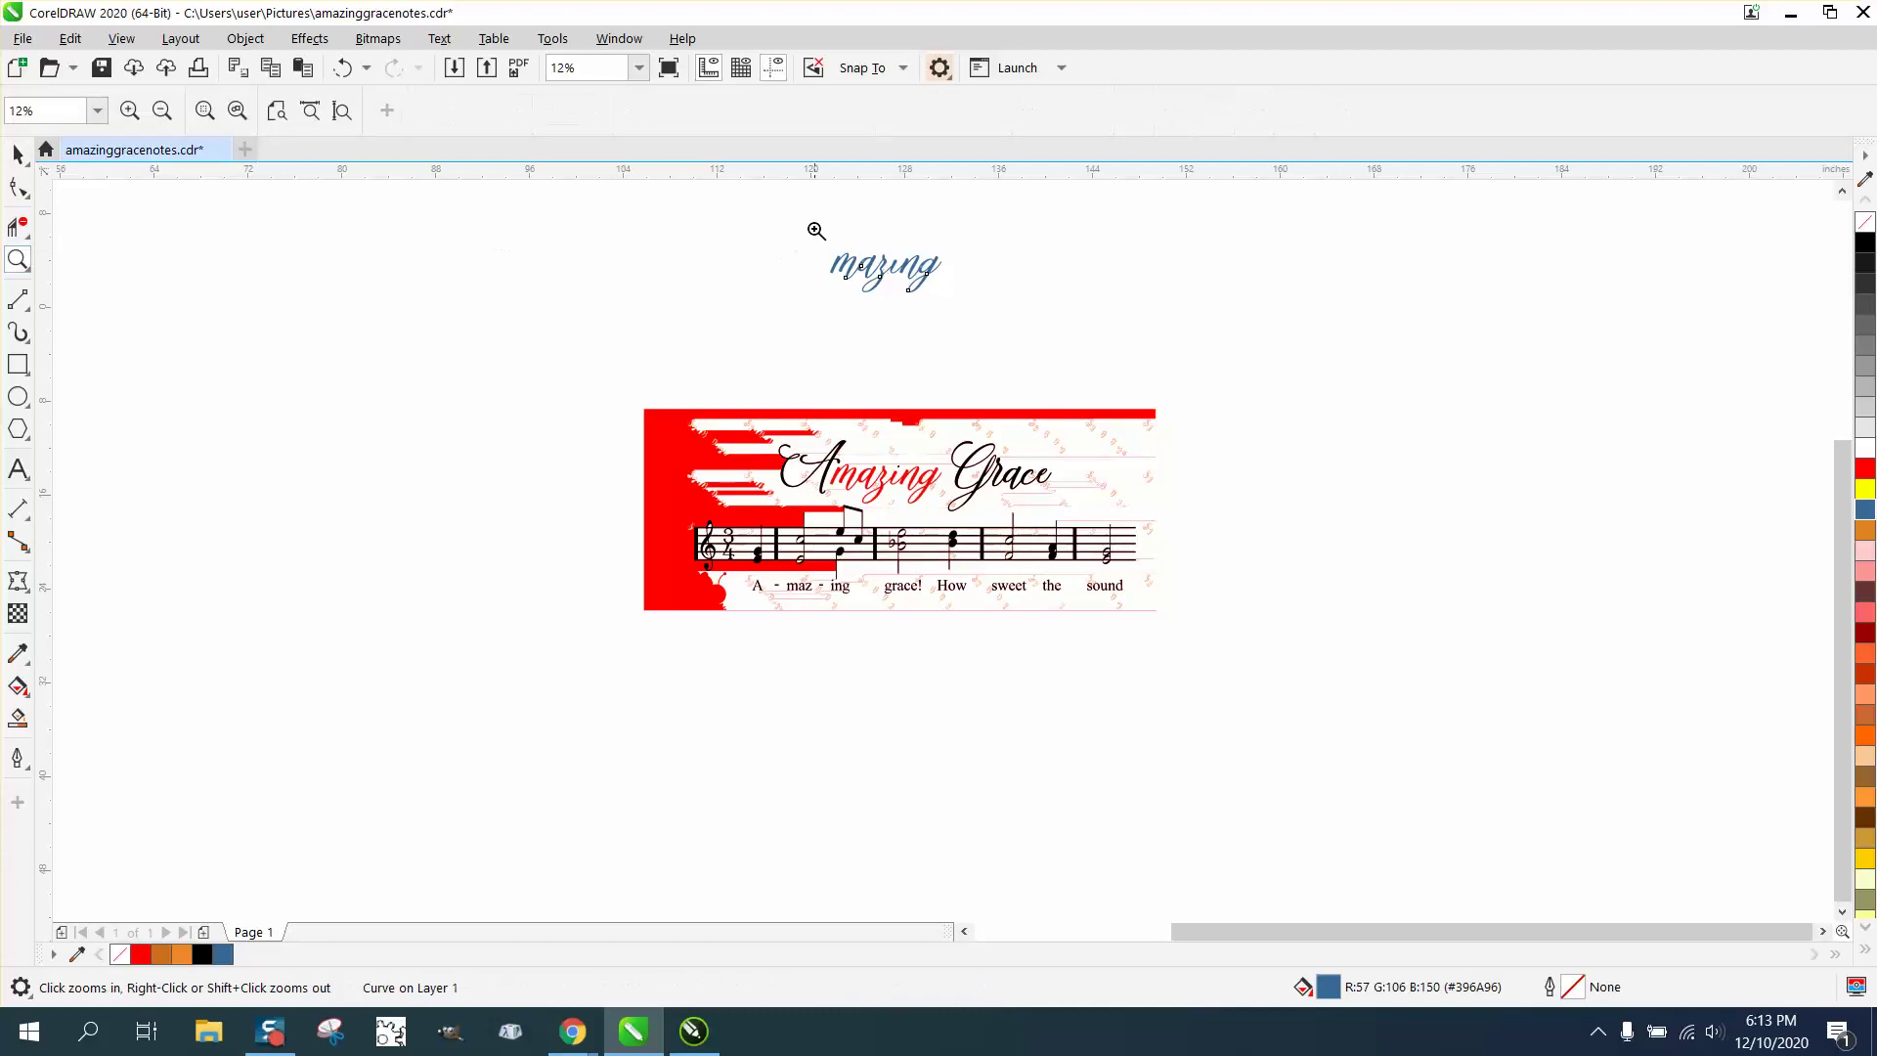
{"action": "left_click_drag", "start_coordinate": [814, 233], "coordinate": [986, 312]}
{"action": "left_click", "coordinate": [16, 154]}
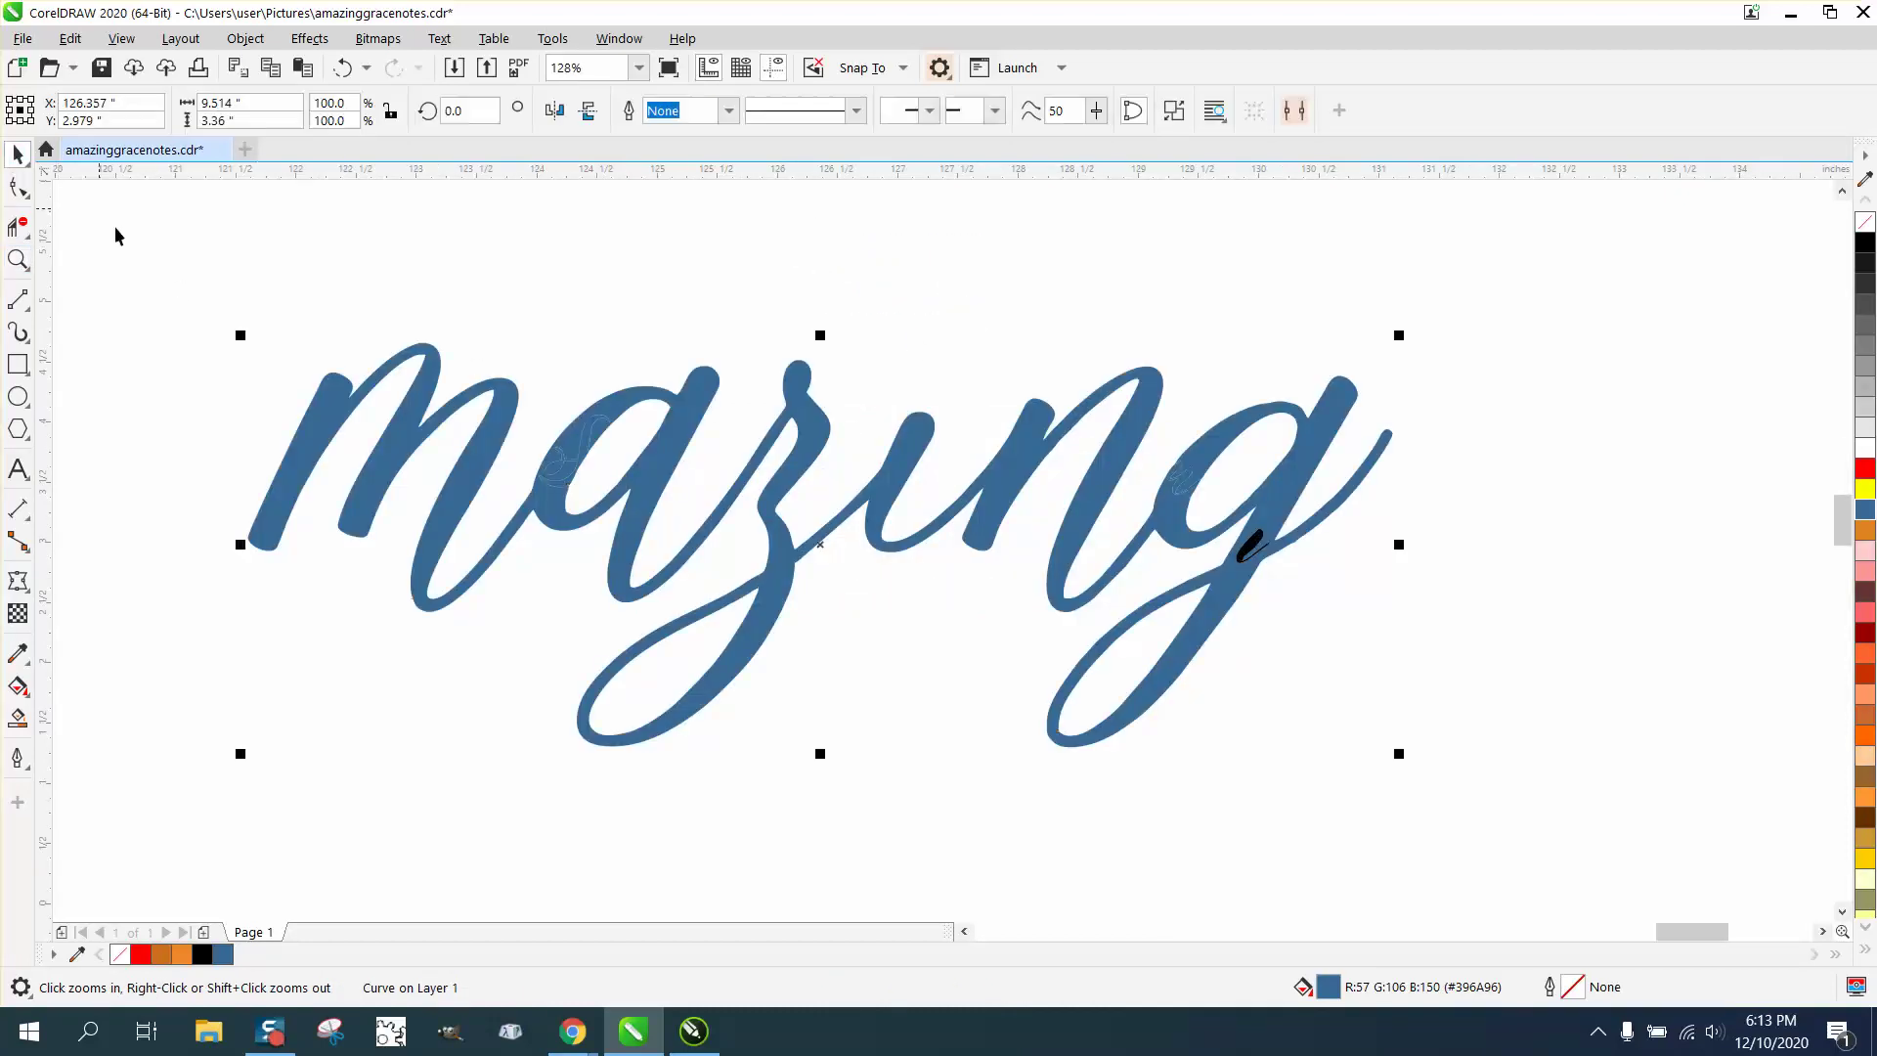
Step: Fill the small black piece at the lower part of the letter "g" with the same blue (#396A96) as the lettering
{"action": "left_click_drag", "start_coordinate": [123, 251], "coordinate": [1672, 805]}
{"action": "left_click", "coordinate": [1393, 587]}
{"action": "left_click", "coordinate": [1258, 540]}
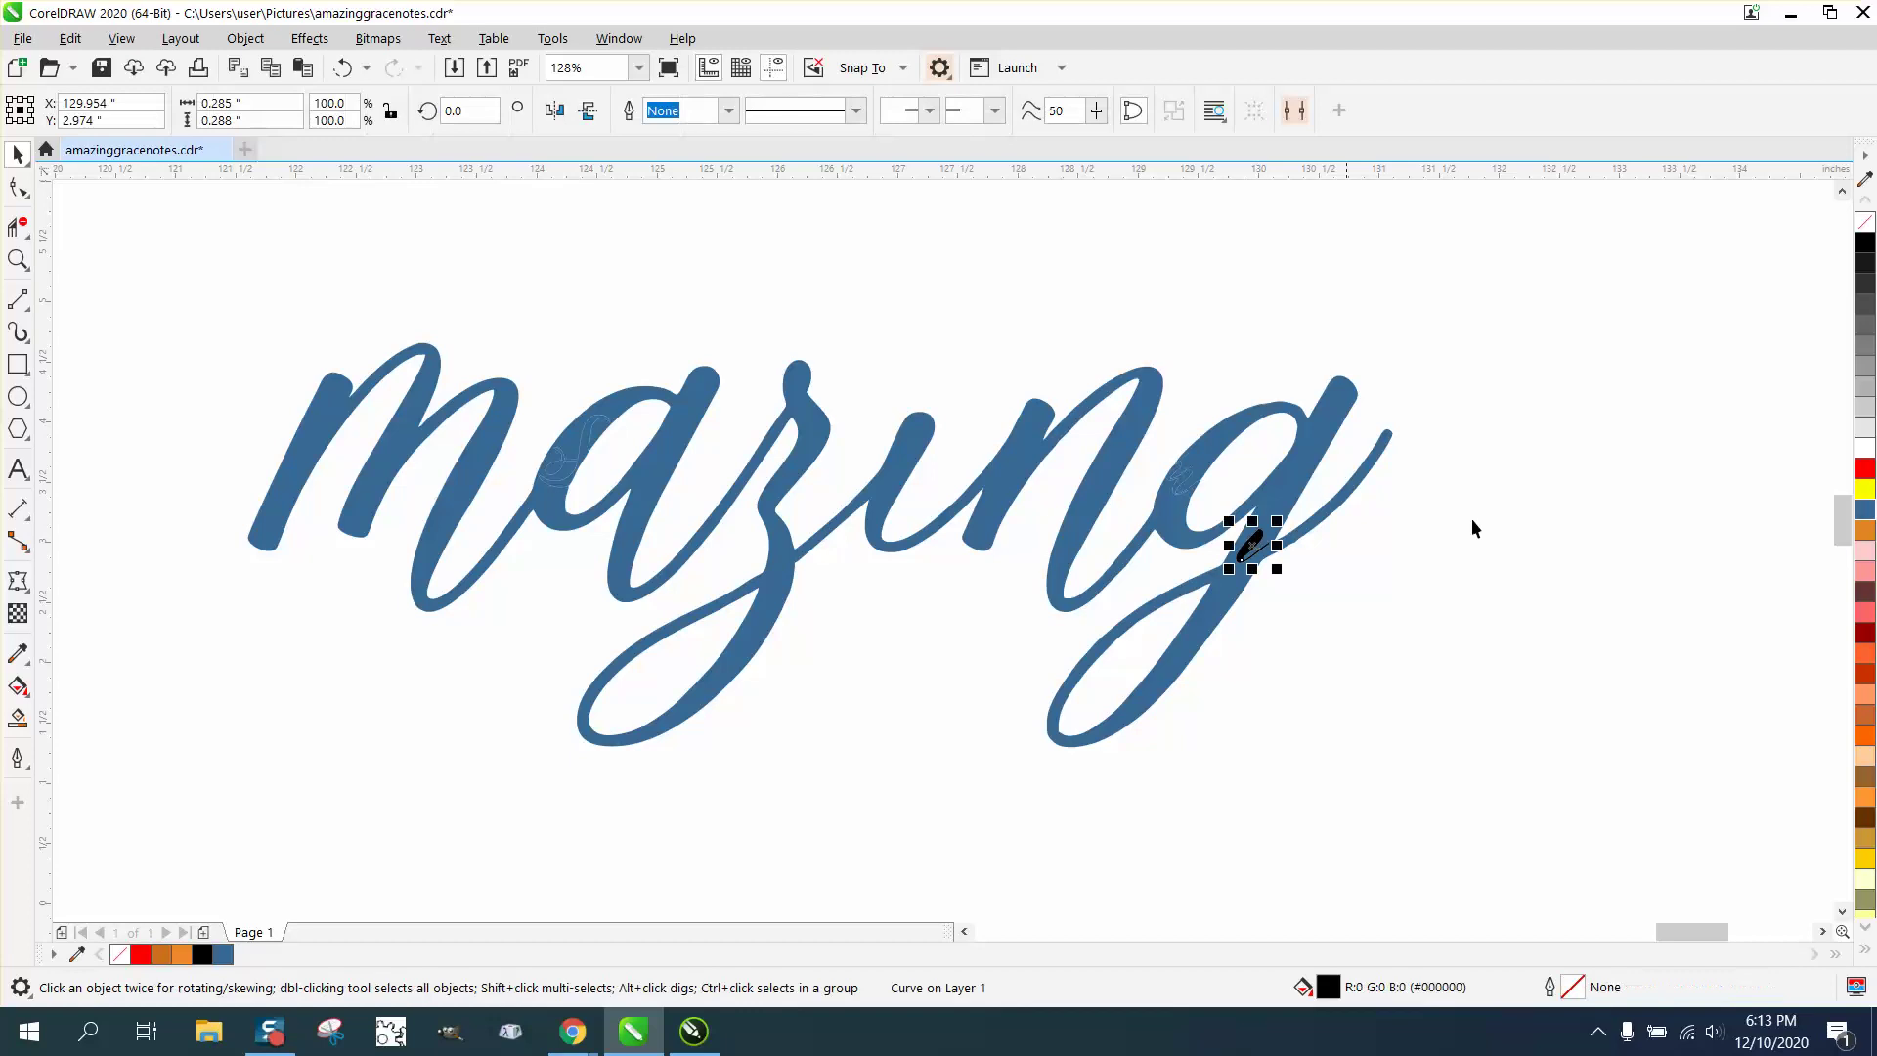
{"action": "left_click", "coordinate": [1865, 510]}
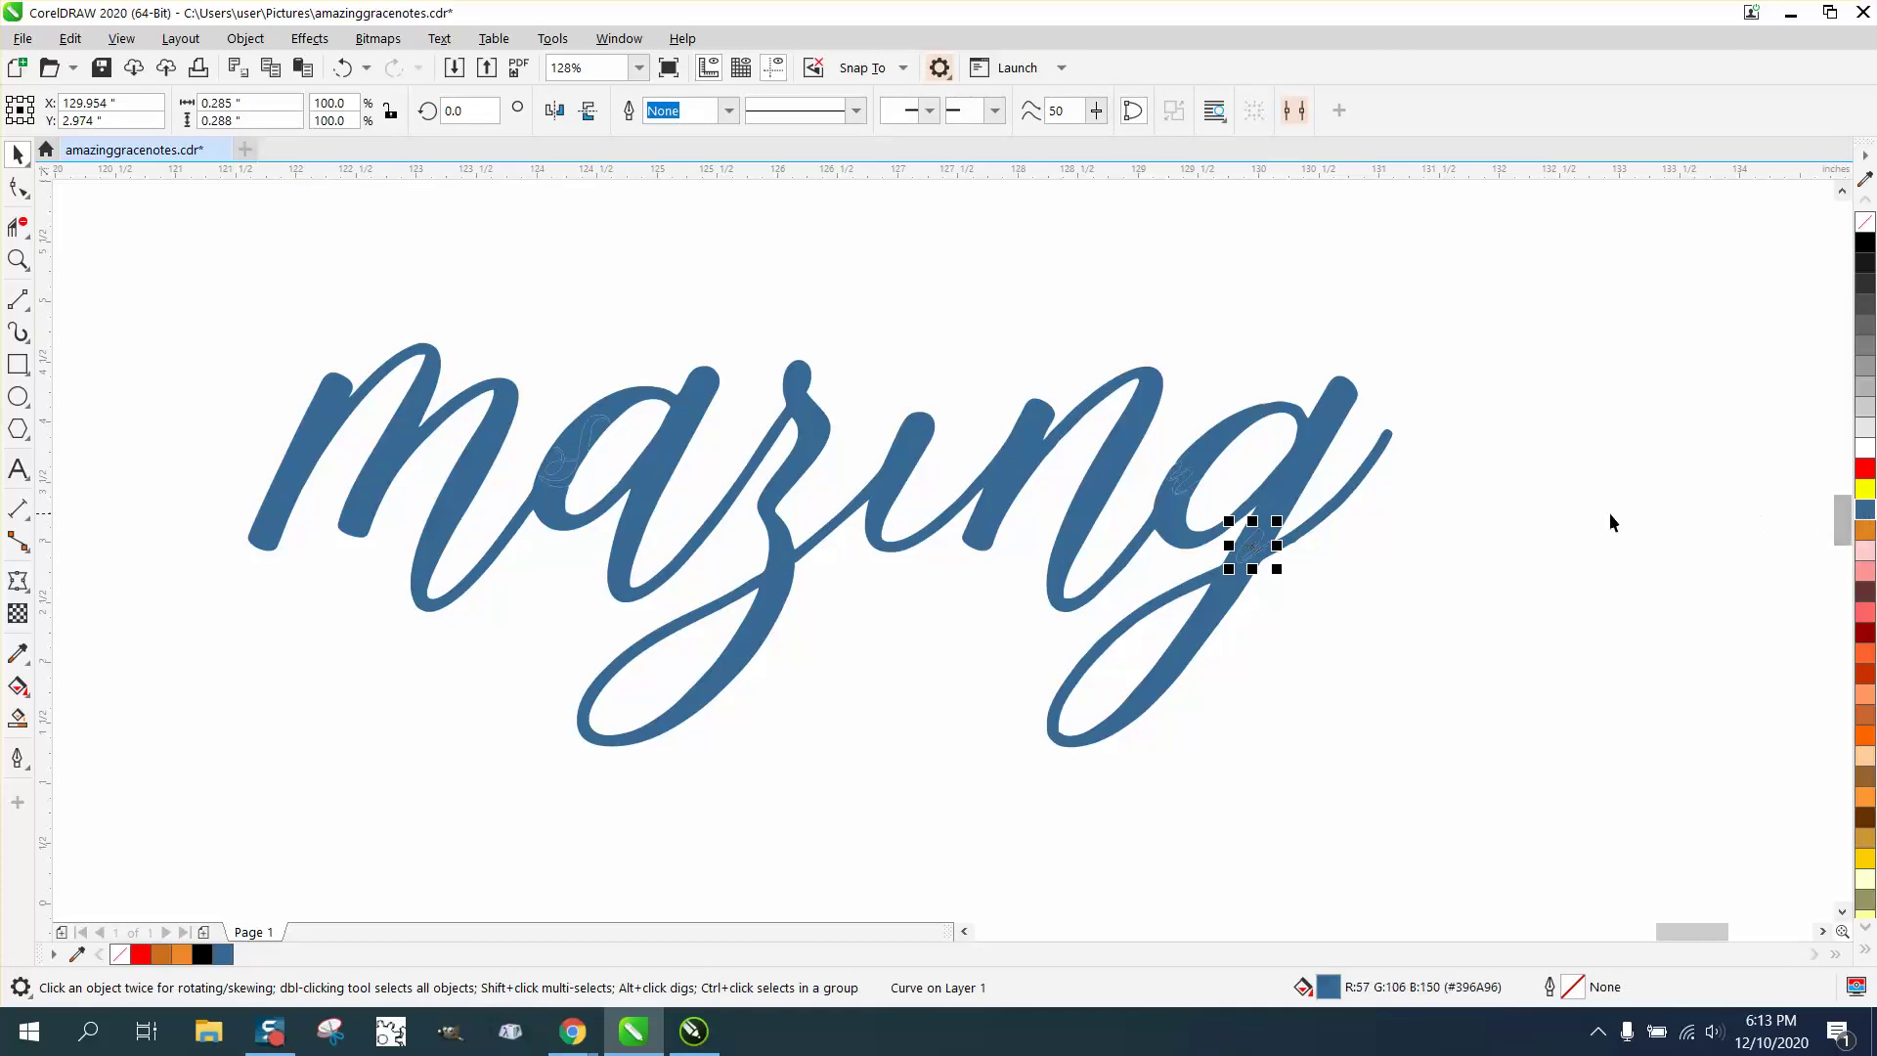
Step: Check the patched area of the "g" up close and fill all pieces of the "mazing" lettering with black
{"action": "left_click", "coordinate": [18, 259]}
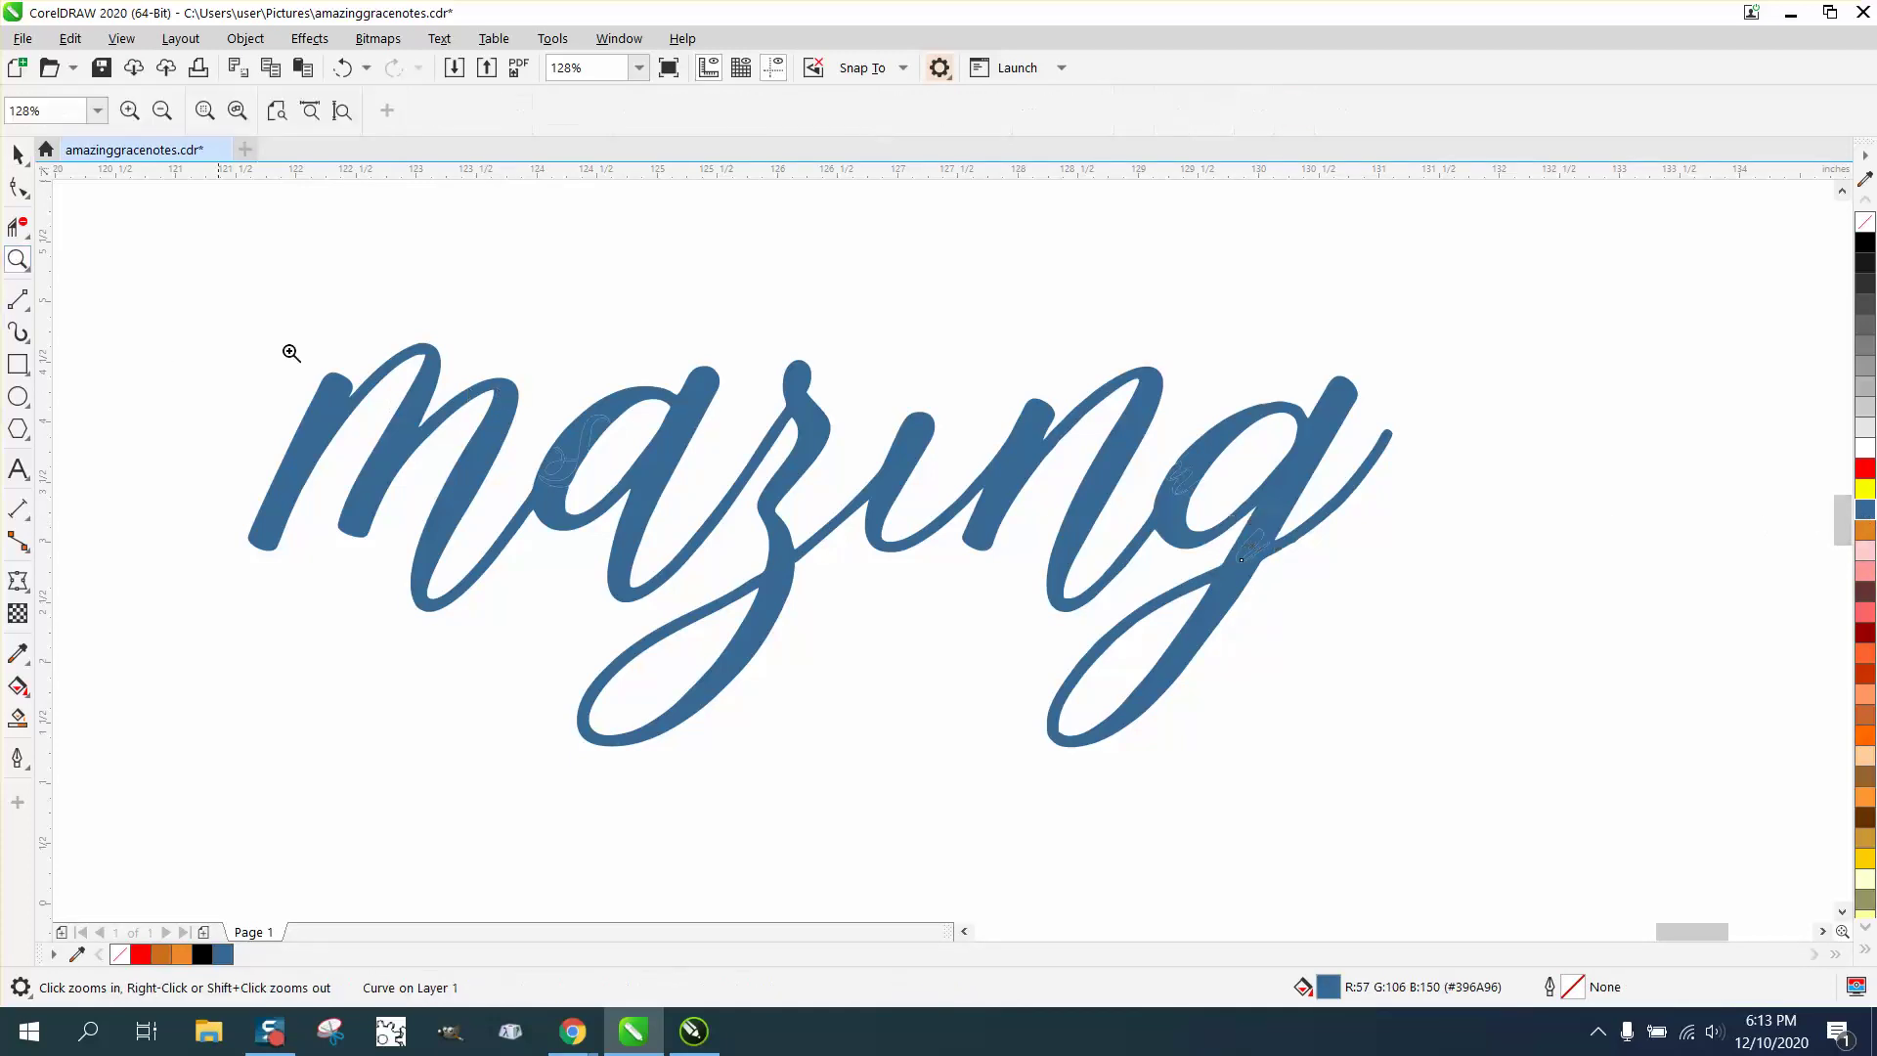
{"action": "left_click_drag", "start_coordinate": [1185, 514], "coordinate": [1347, 584]}
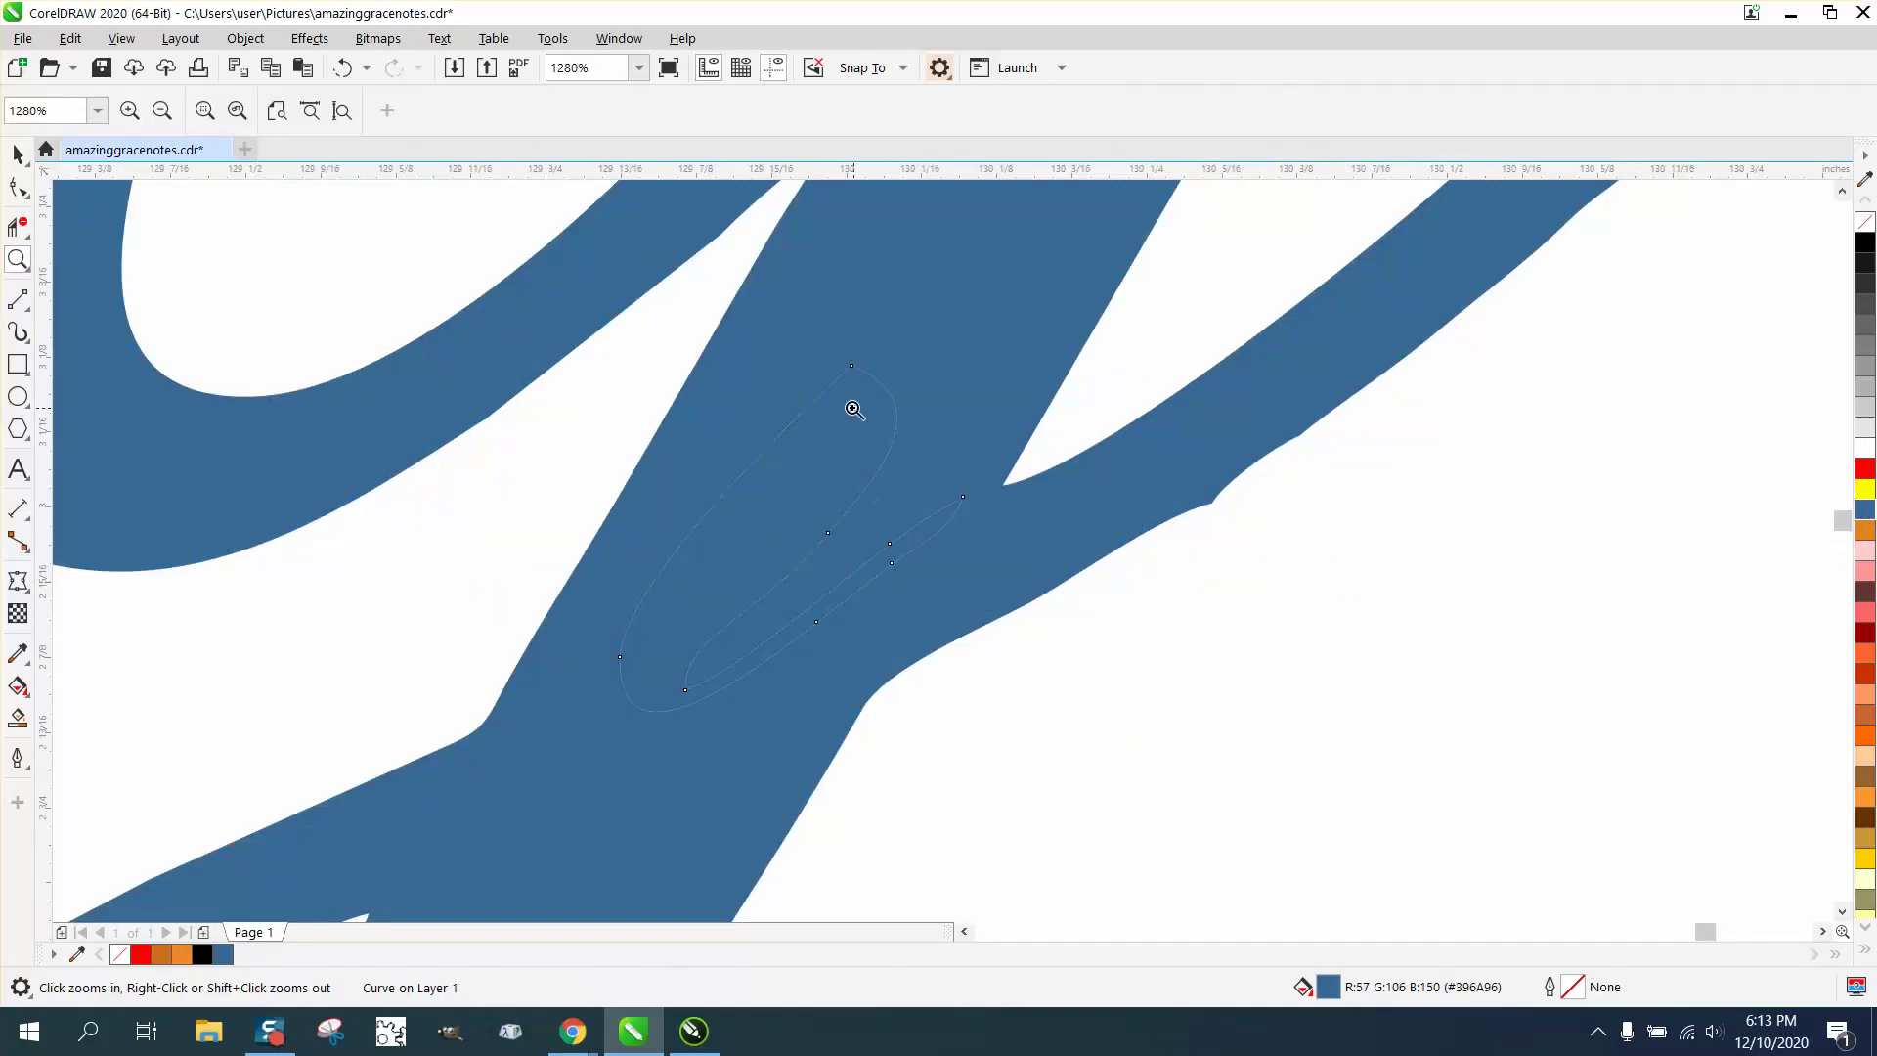
{"action": "scroll", "coordinate": [891, 490], "scroll_direction": "down", "scroll_amount": 6}
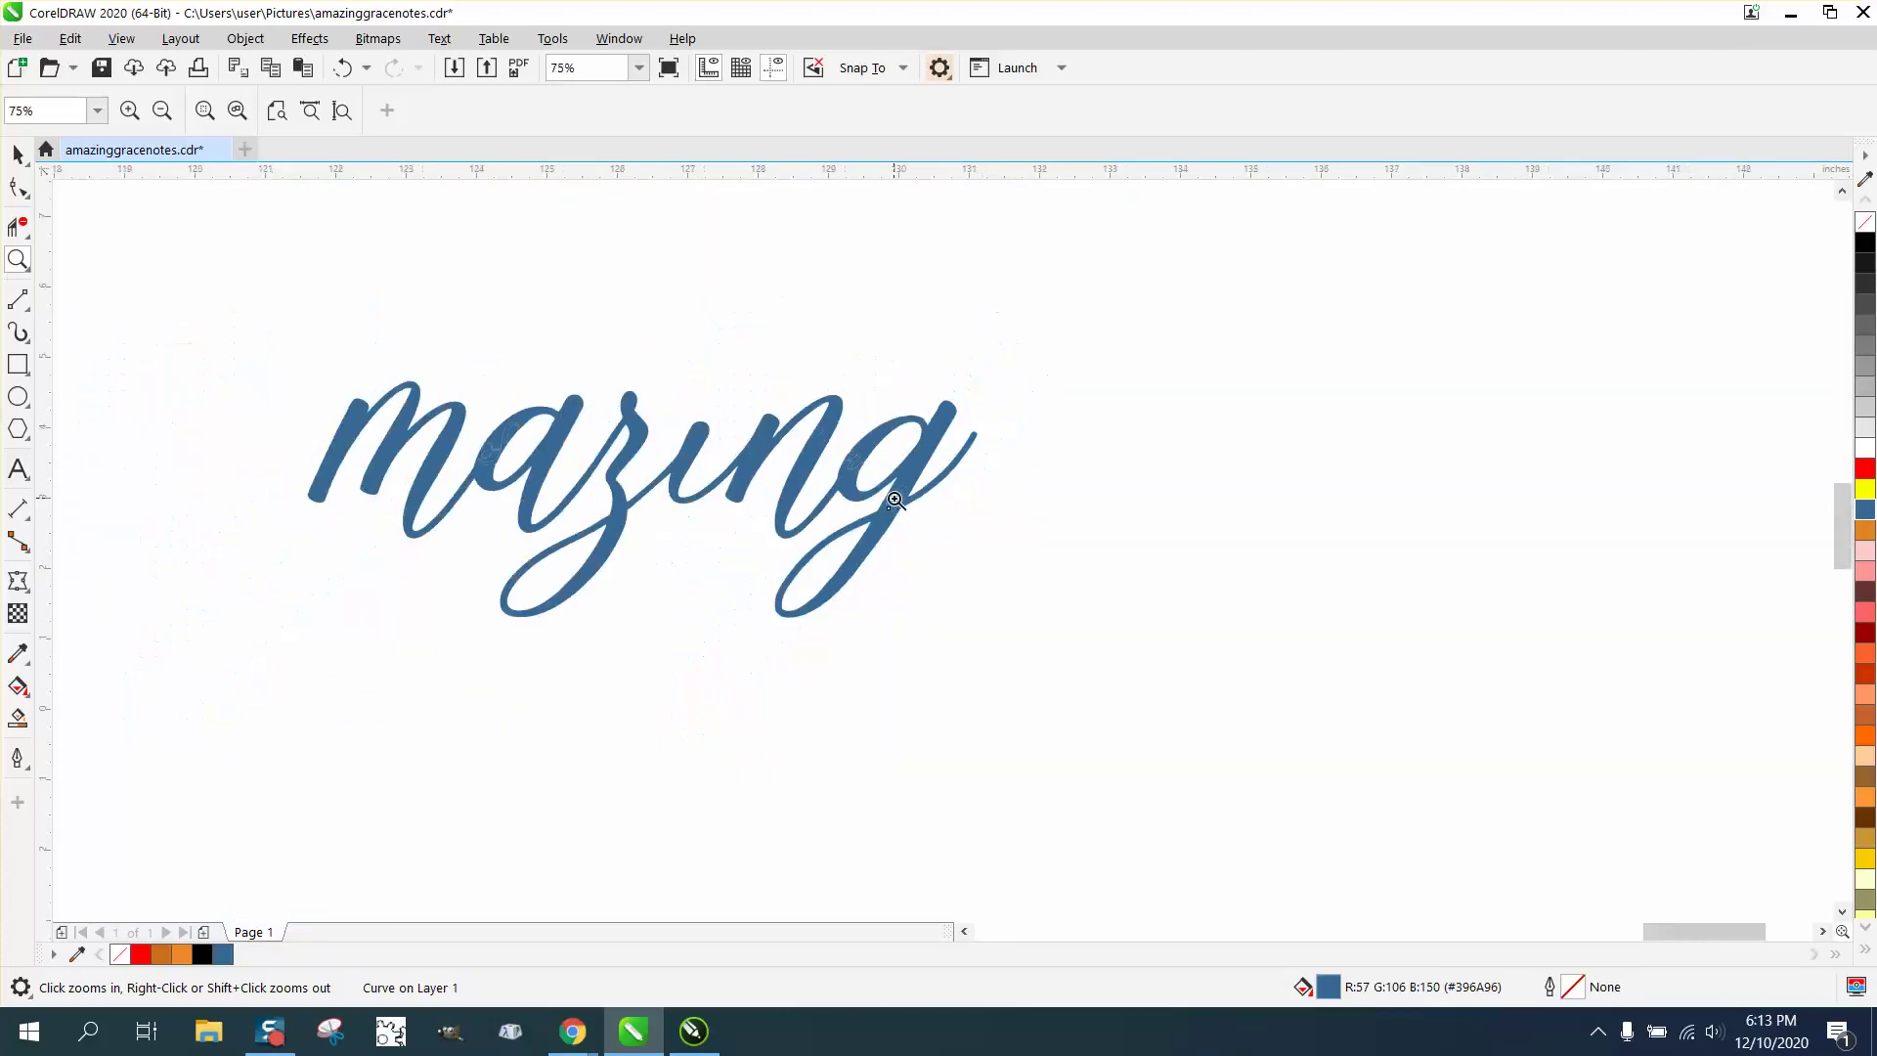
{"action": "left_click", "coordinate": [17, 154]}
{"action": "left_click_drag", "start_coordinate": [201, 271], "coordinate": [1347, 697]}
{"action": "left_click", "coordinate": [1867, 243]}
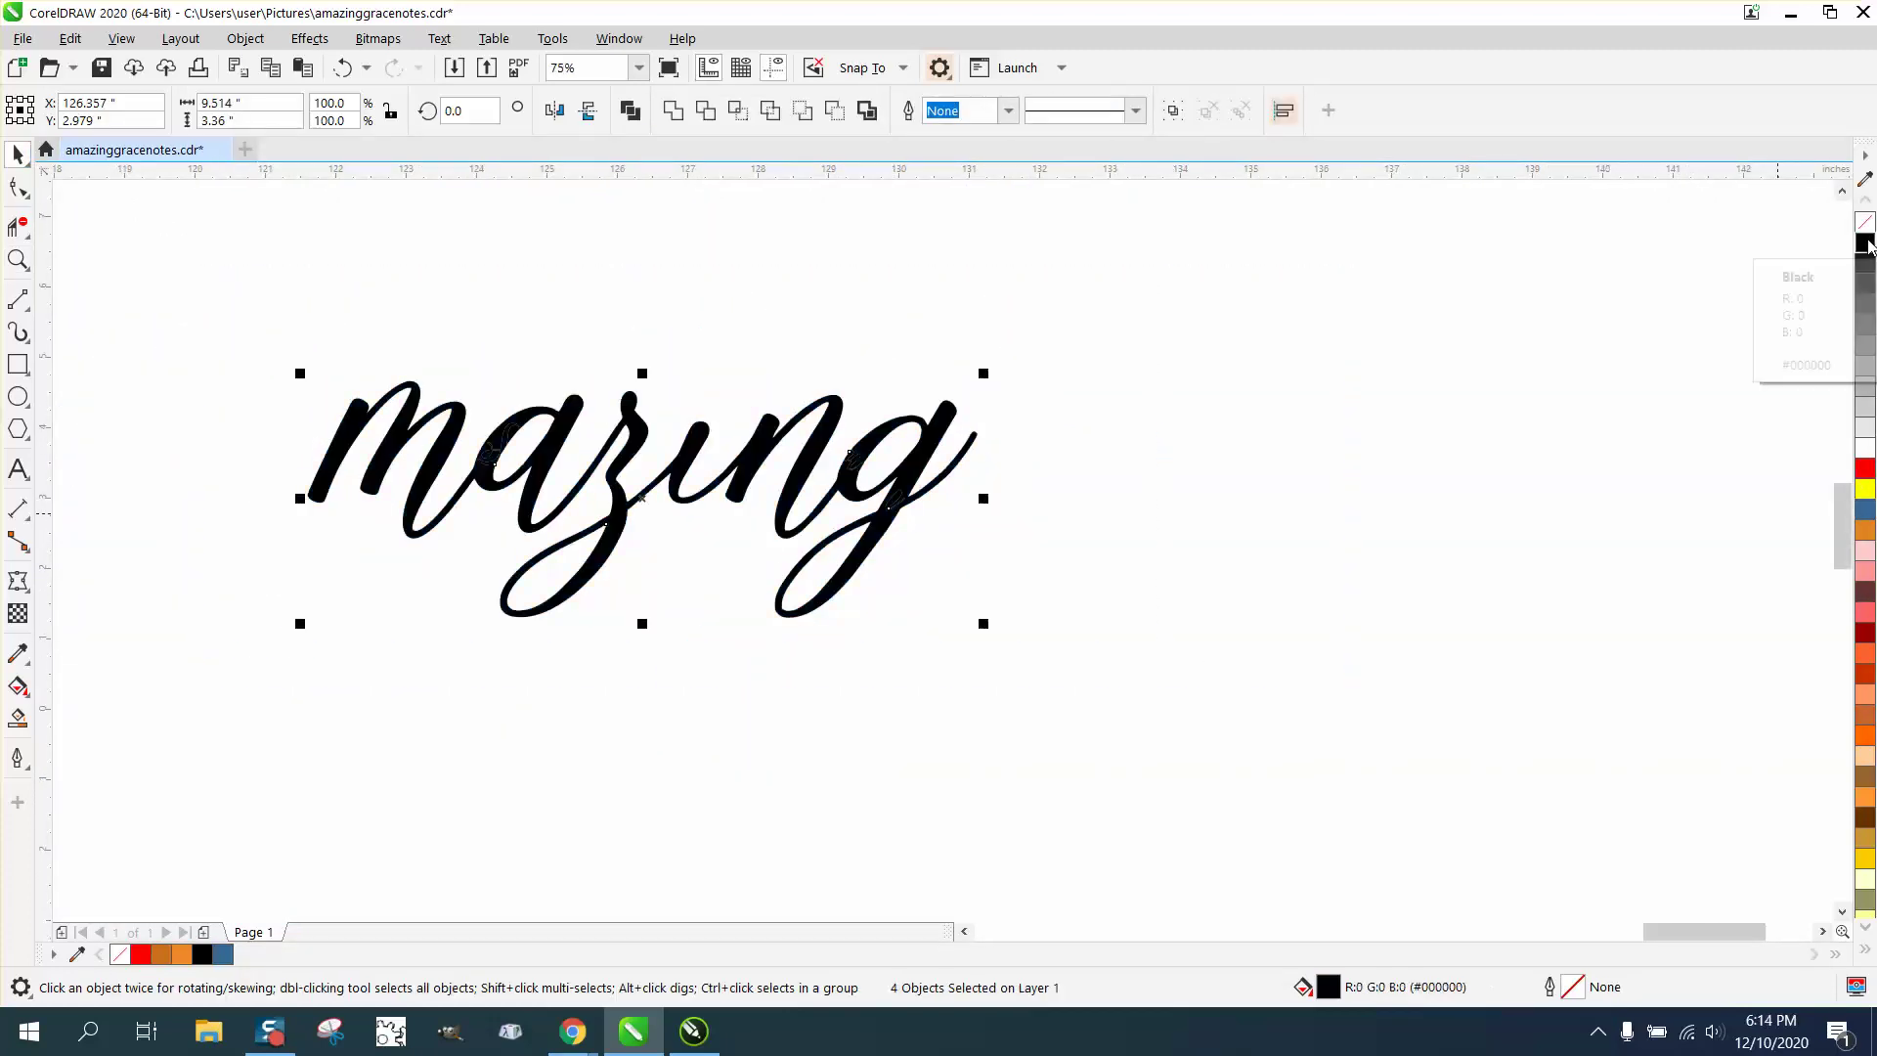
Step: Combine the black "mazing" lettering and its watermark pieces into a single curve
{"action": "left_click_drag", "start_coordinate": [228, 337], "coordinate": [1134, 678]}
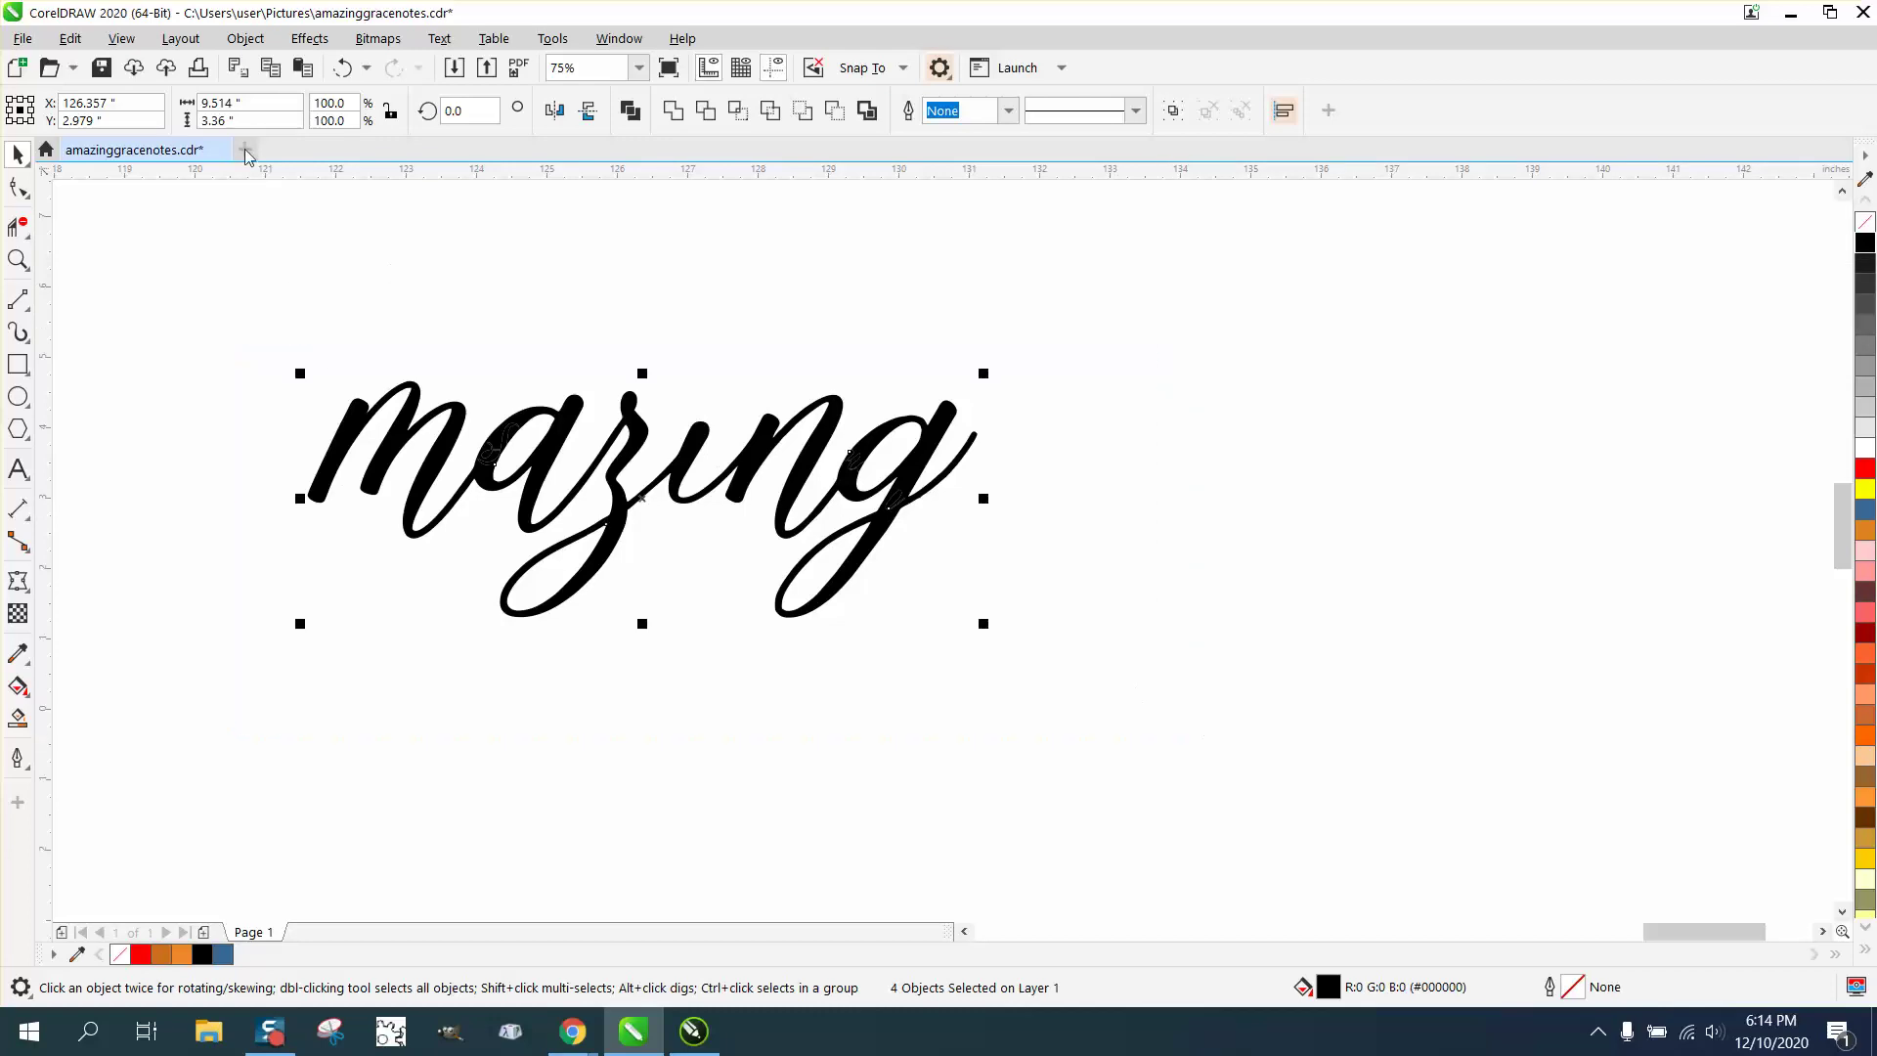
{"action": "left_click", "coordinate": [245, 38]}
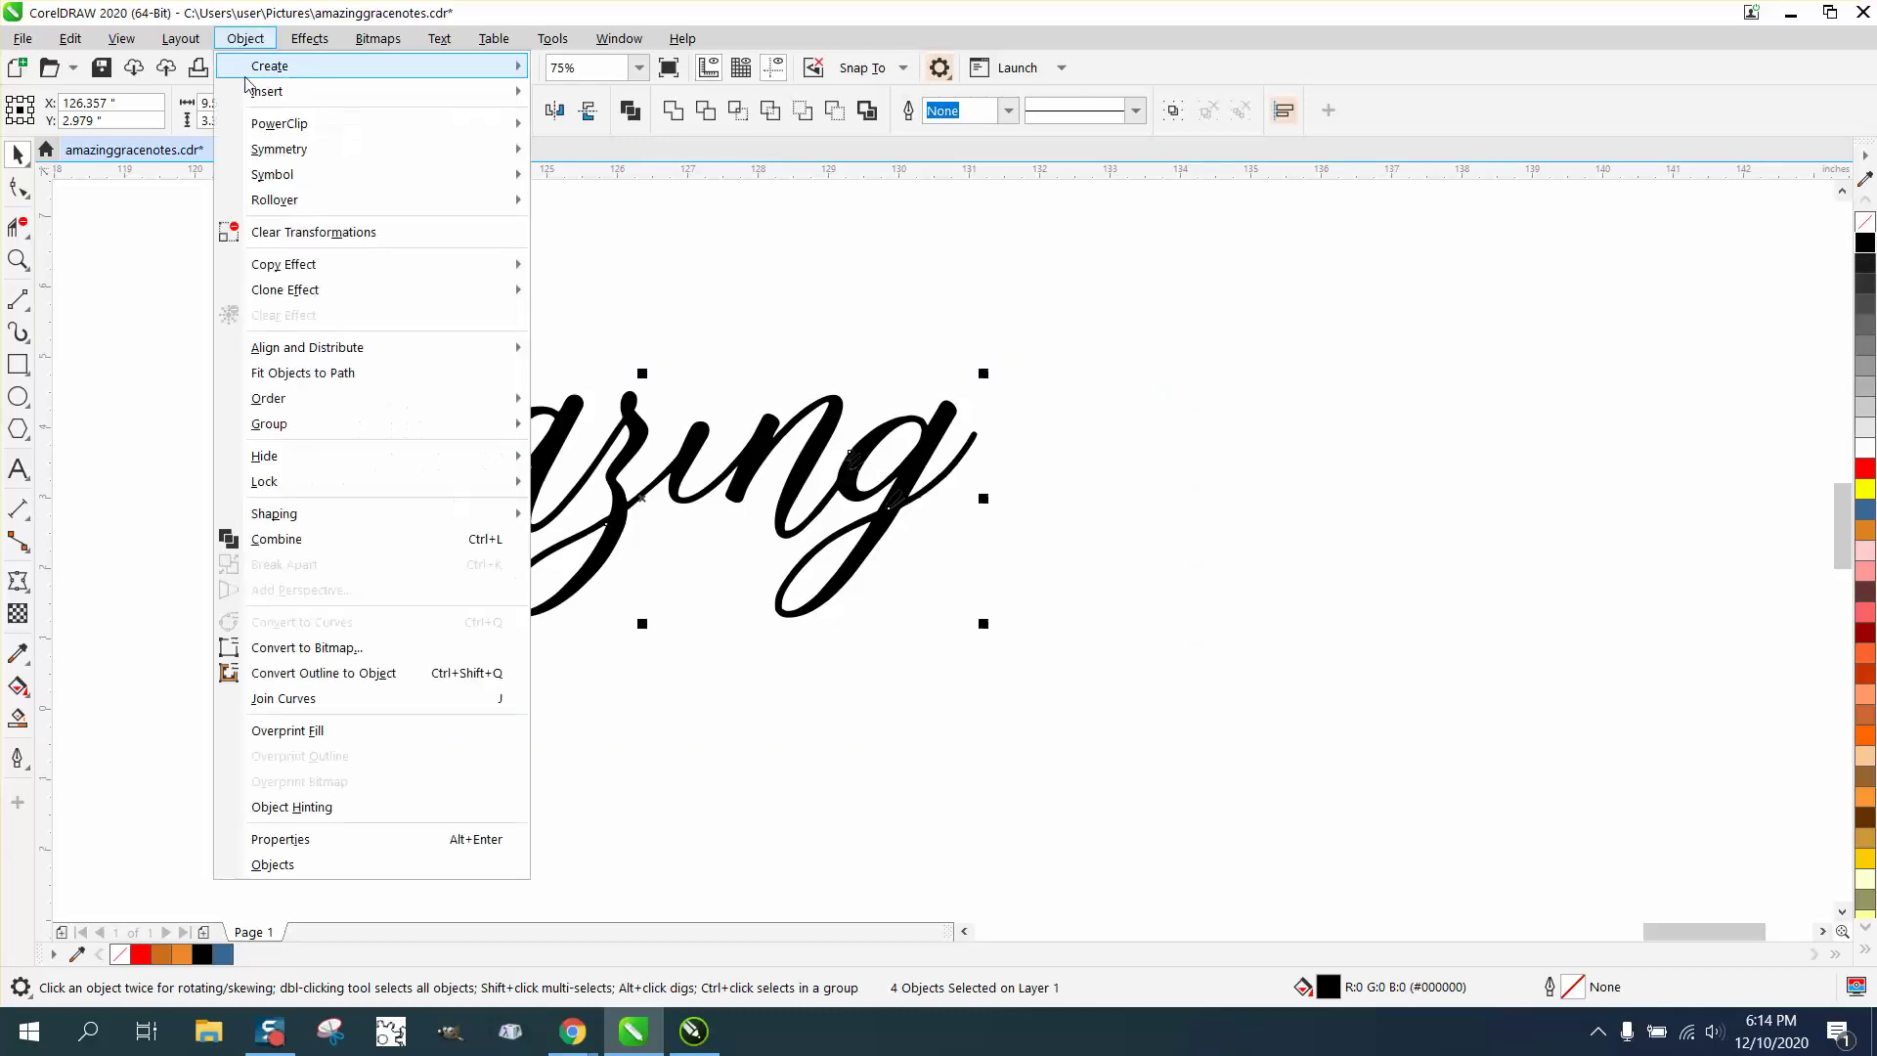
{"action": "left_click", "coordinate": [333, 541]}
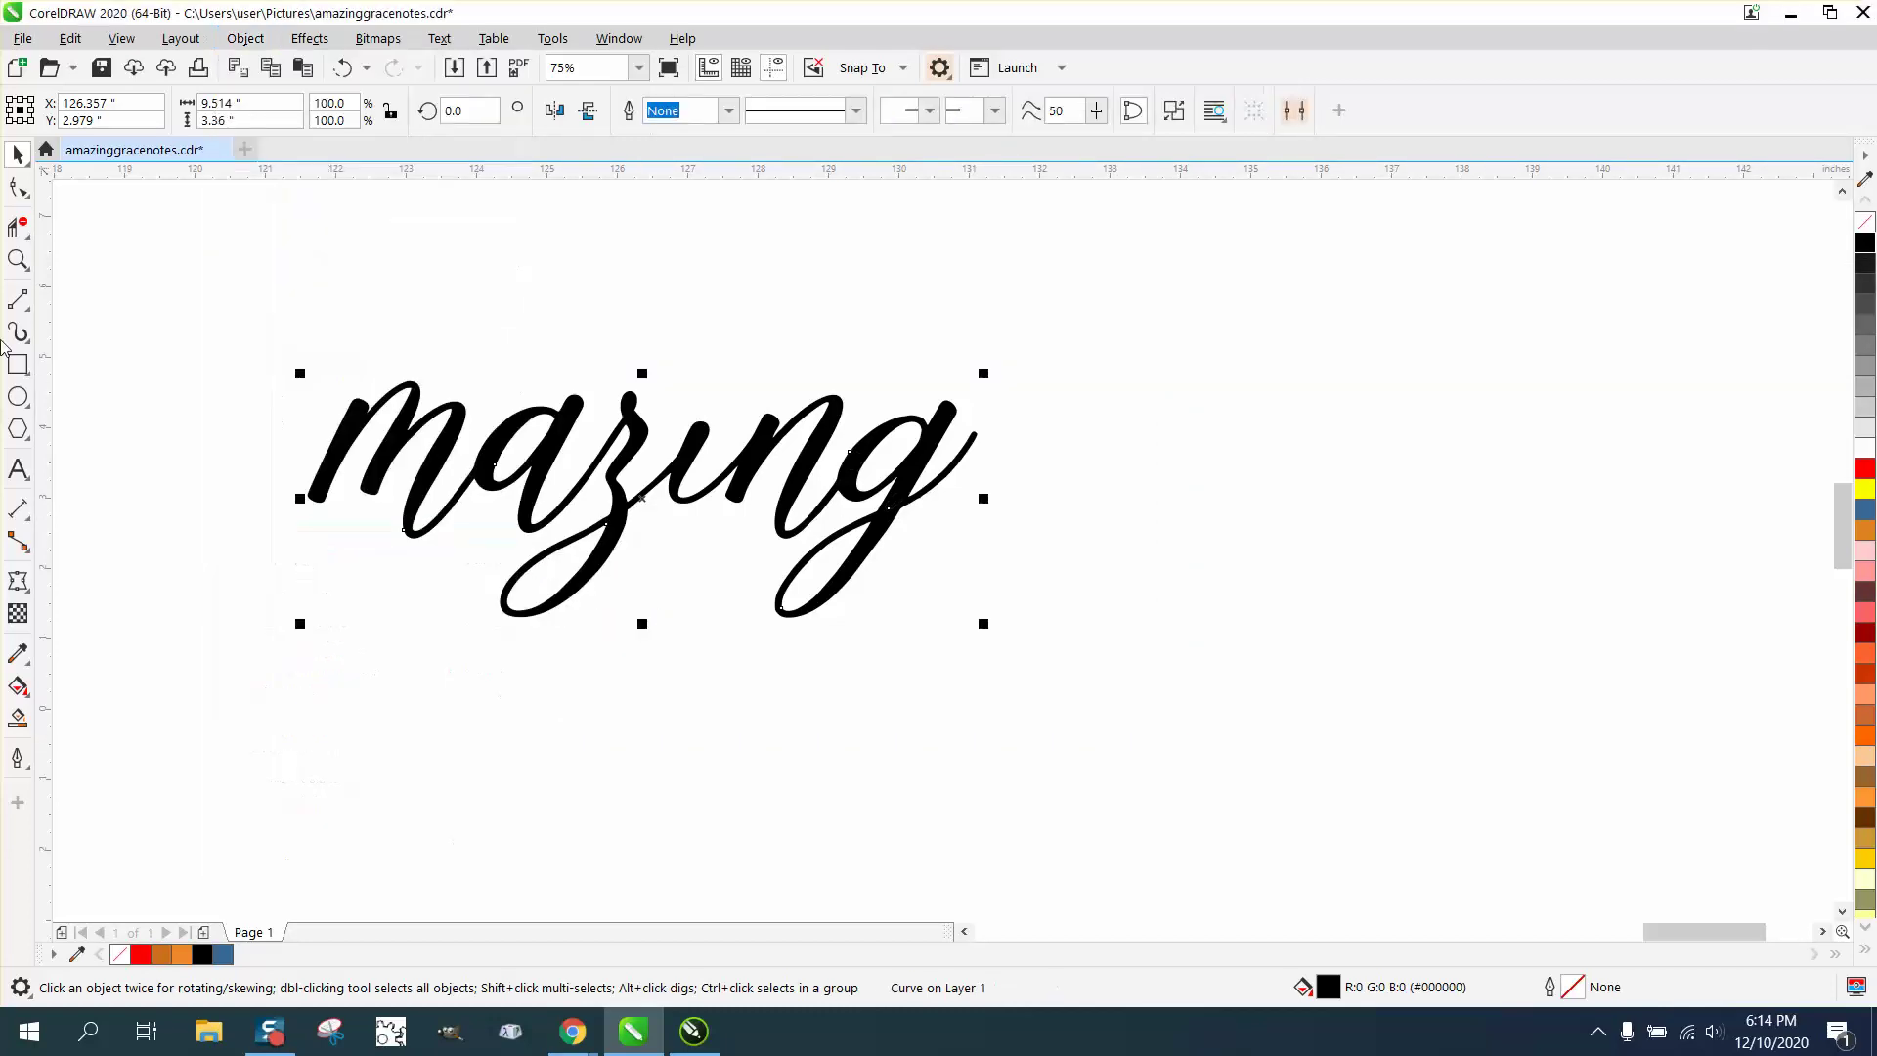
Step: Nudge the black capital "A" up by 18 inches out of the artwork to join the separated "mazing" lettering
{"action": "left_click", "coordinate": [18, 259]}
{"action": "left_click_drag", "start_coordinate": [880, 452], "coordinate": [994, 506]}
{"action": "scroll", "coordinate": [994, 505], "scroll_direction": "down", "scroll_amount": 10}
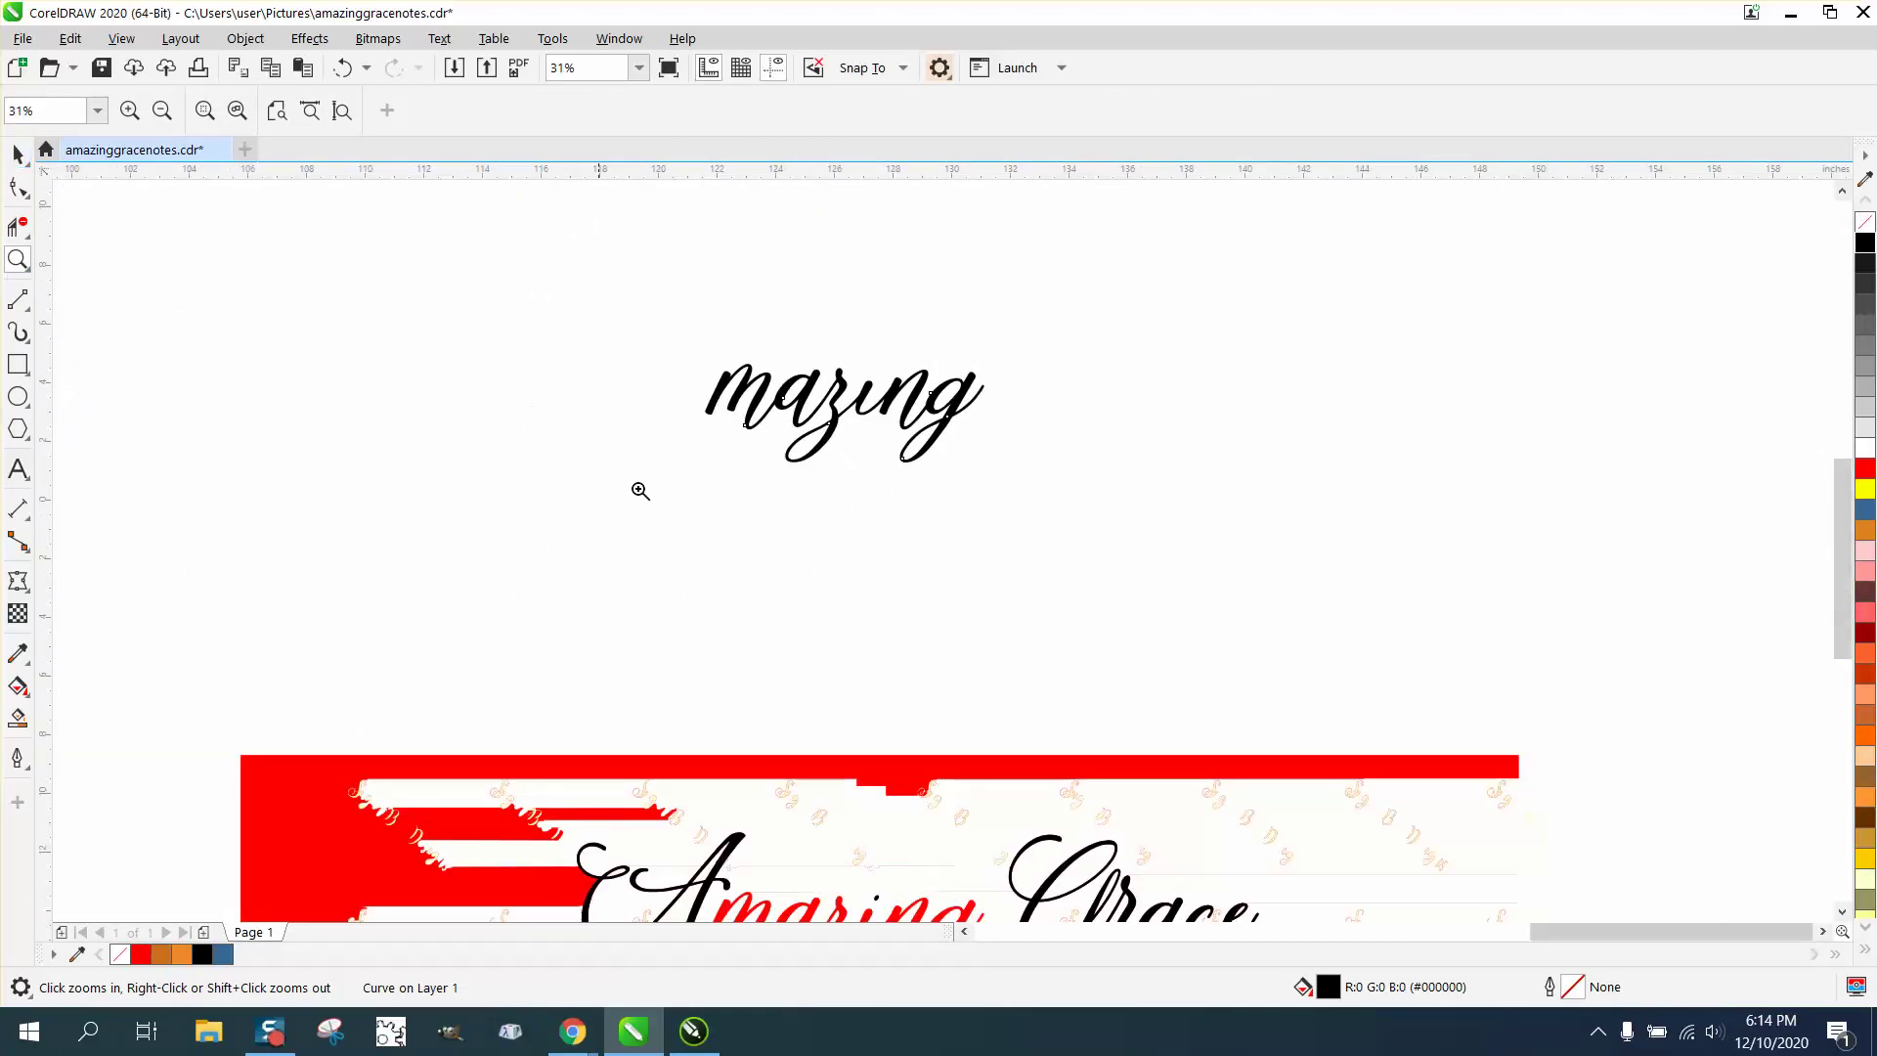
{"action": "left_click", "coordinate": [18, 154]}
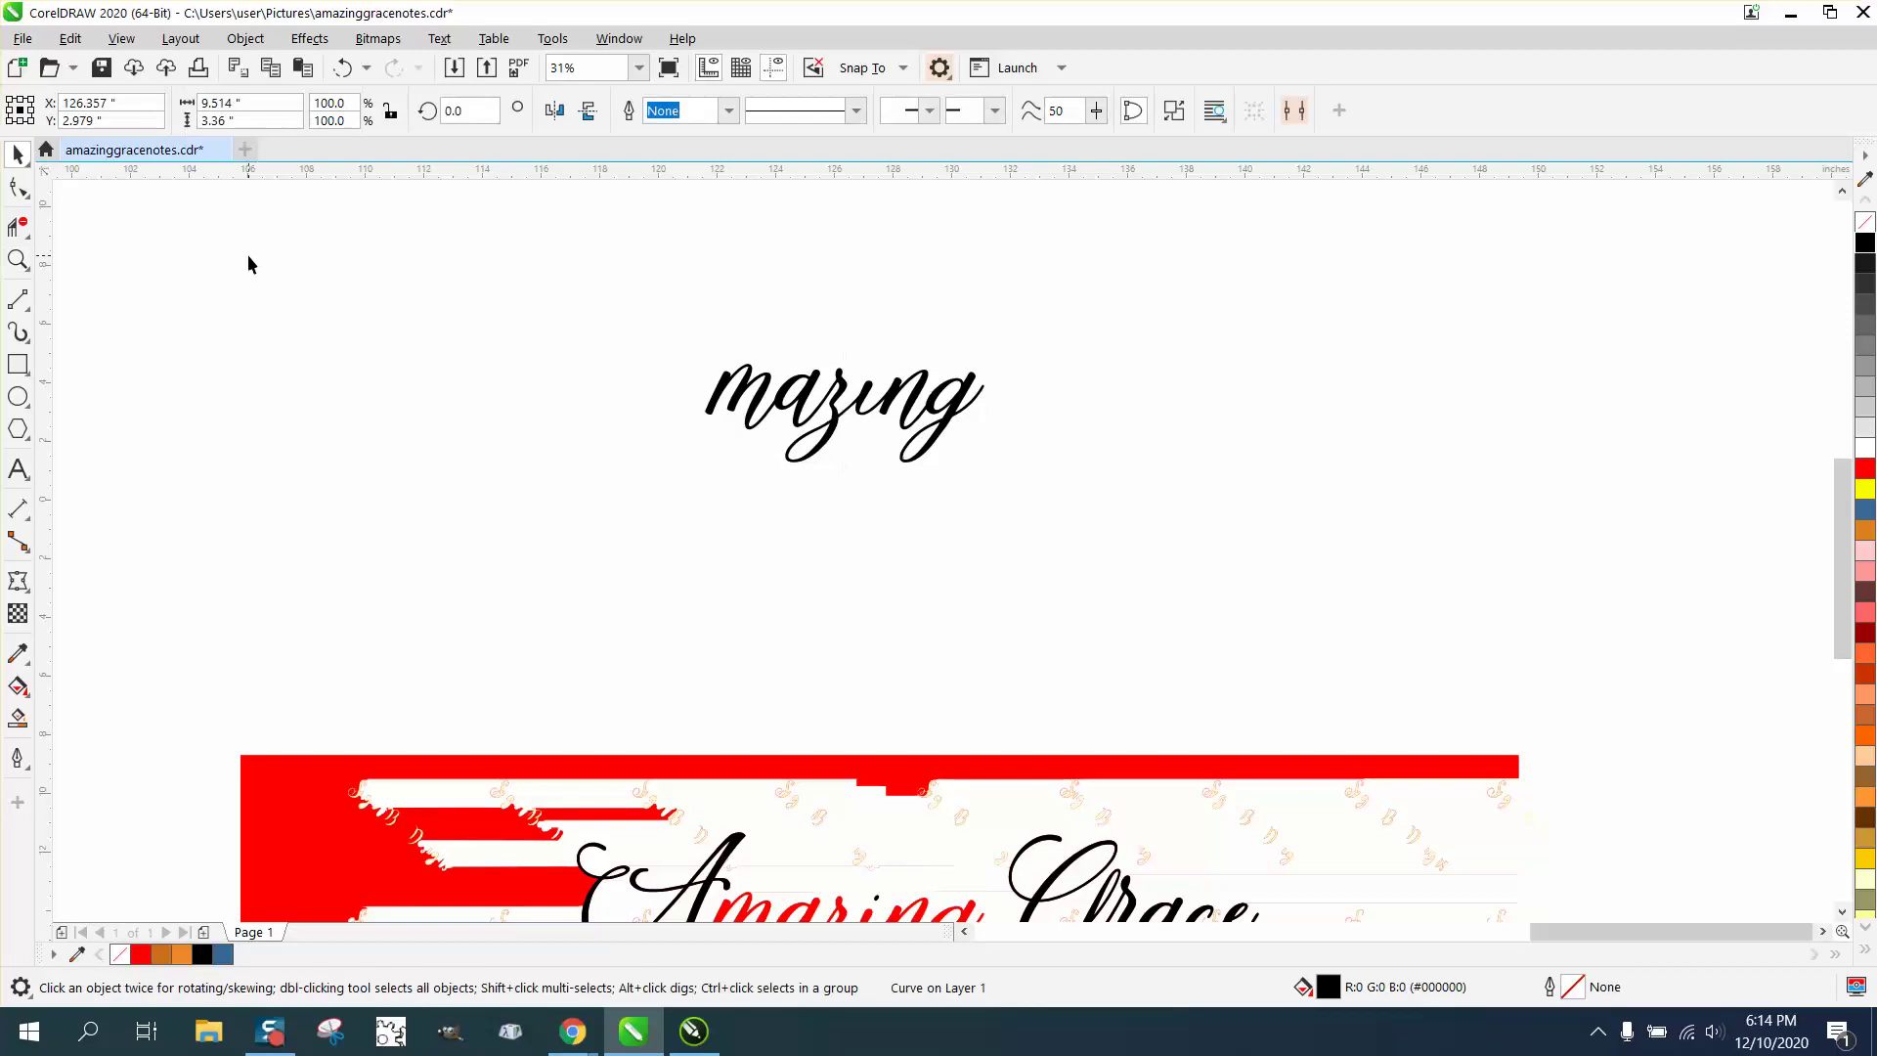
{"action": "left_click", "coordinate": [733, 832]}
{"action": "key", "text": "Up"}
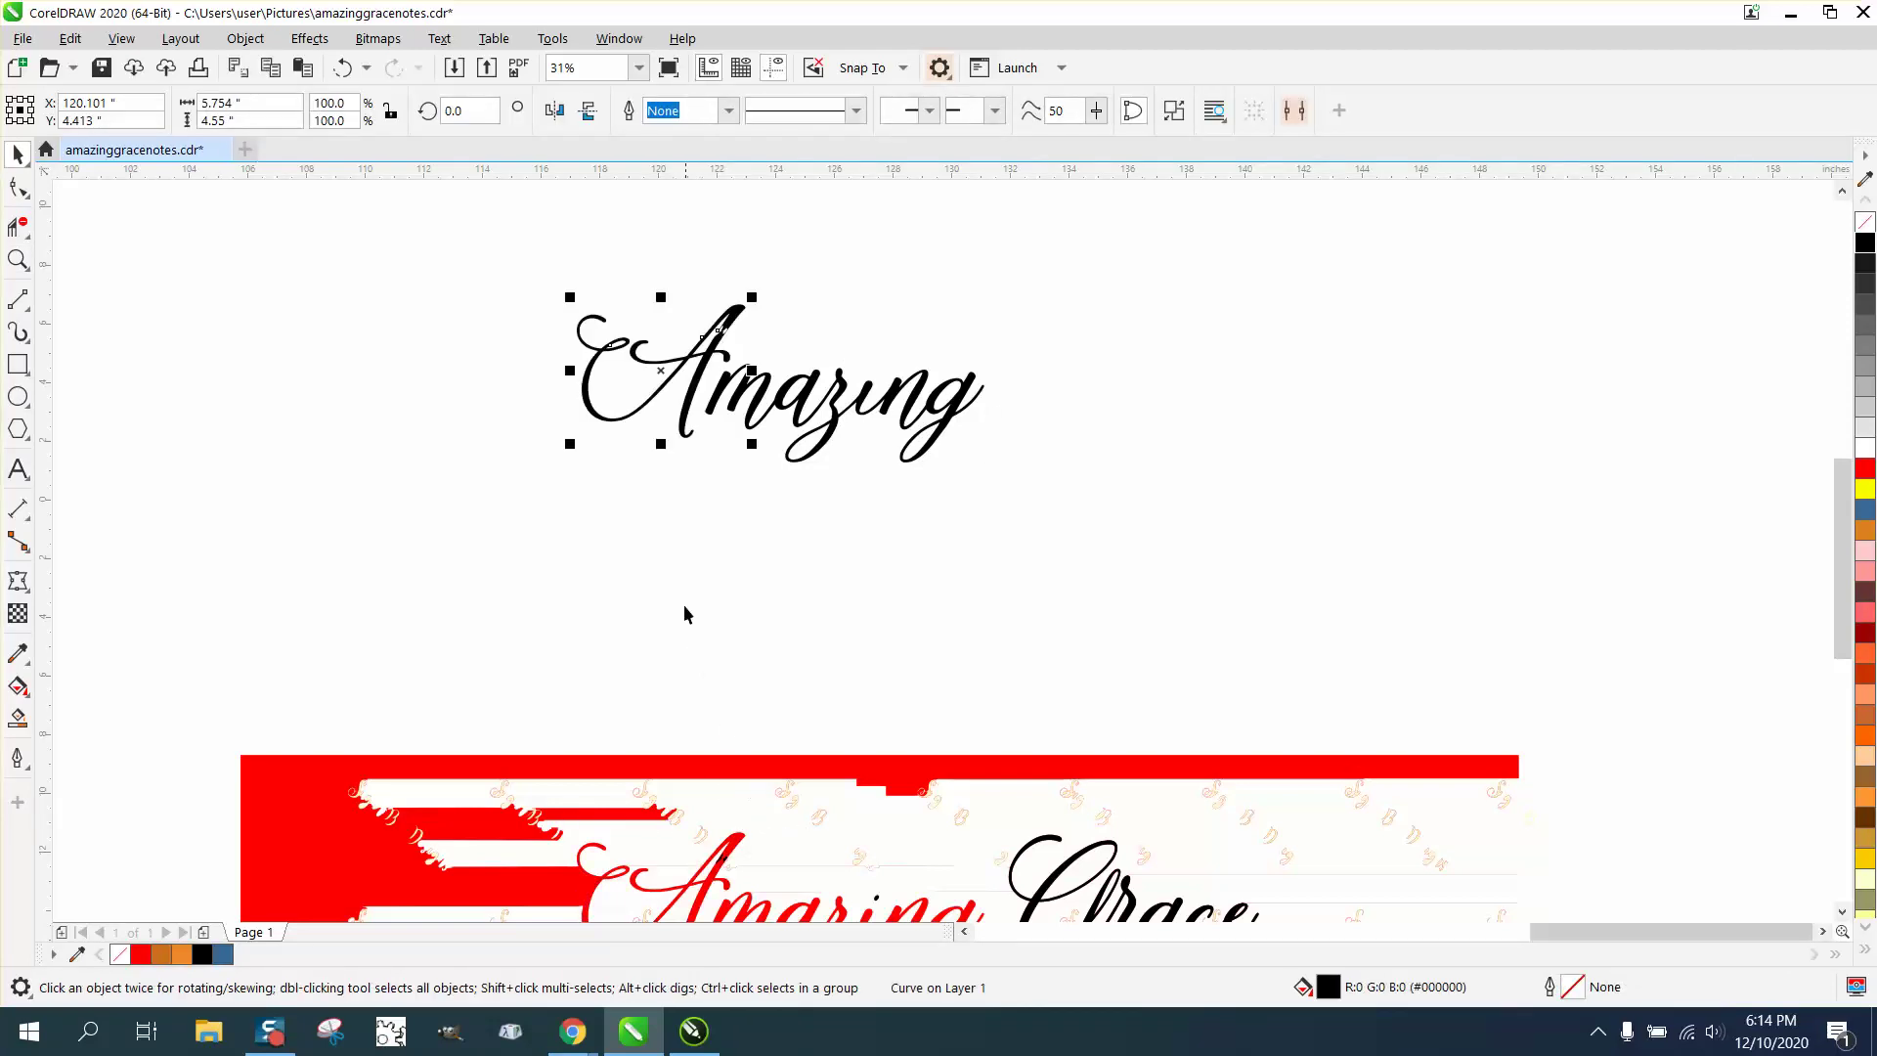
Step: Nudge the black watermark piece in the stem of the artwork's capital "A" up by 18 inches onto the separated "A"
{"action": "left_click", "coordinate": [18, 260]}
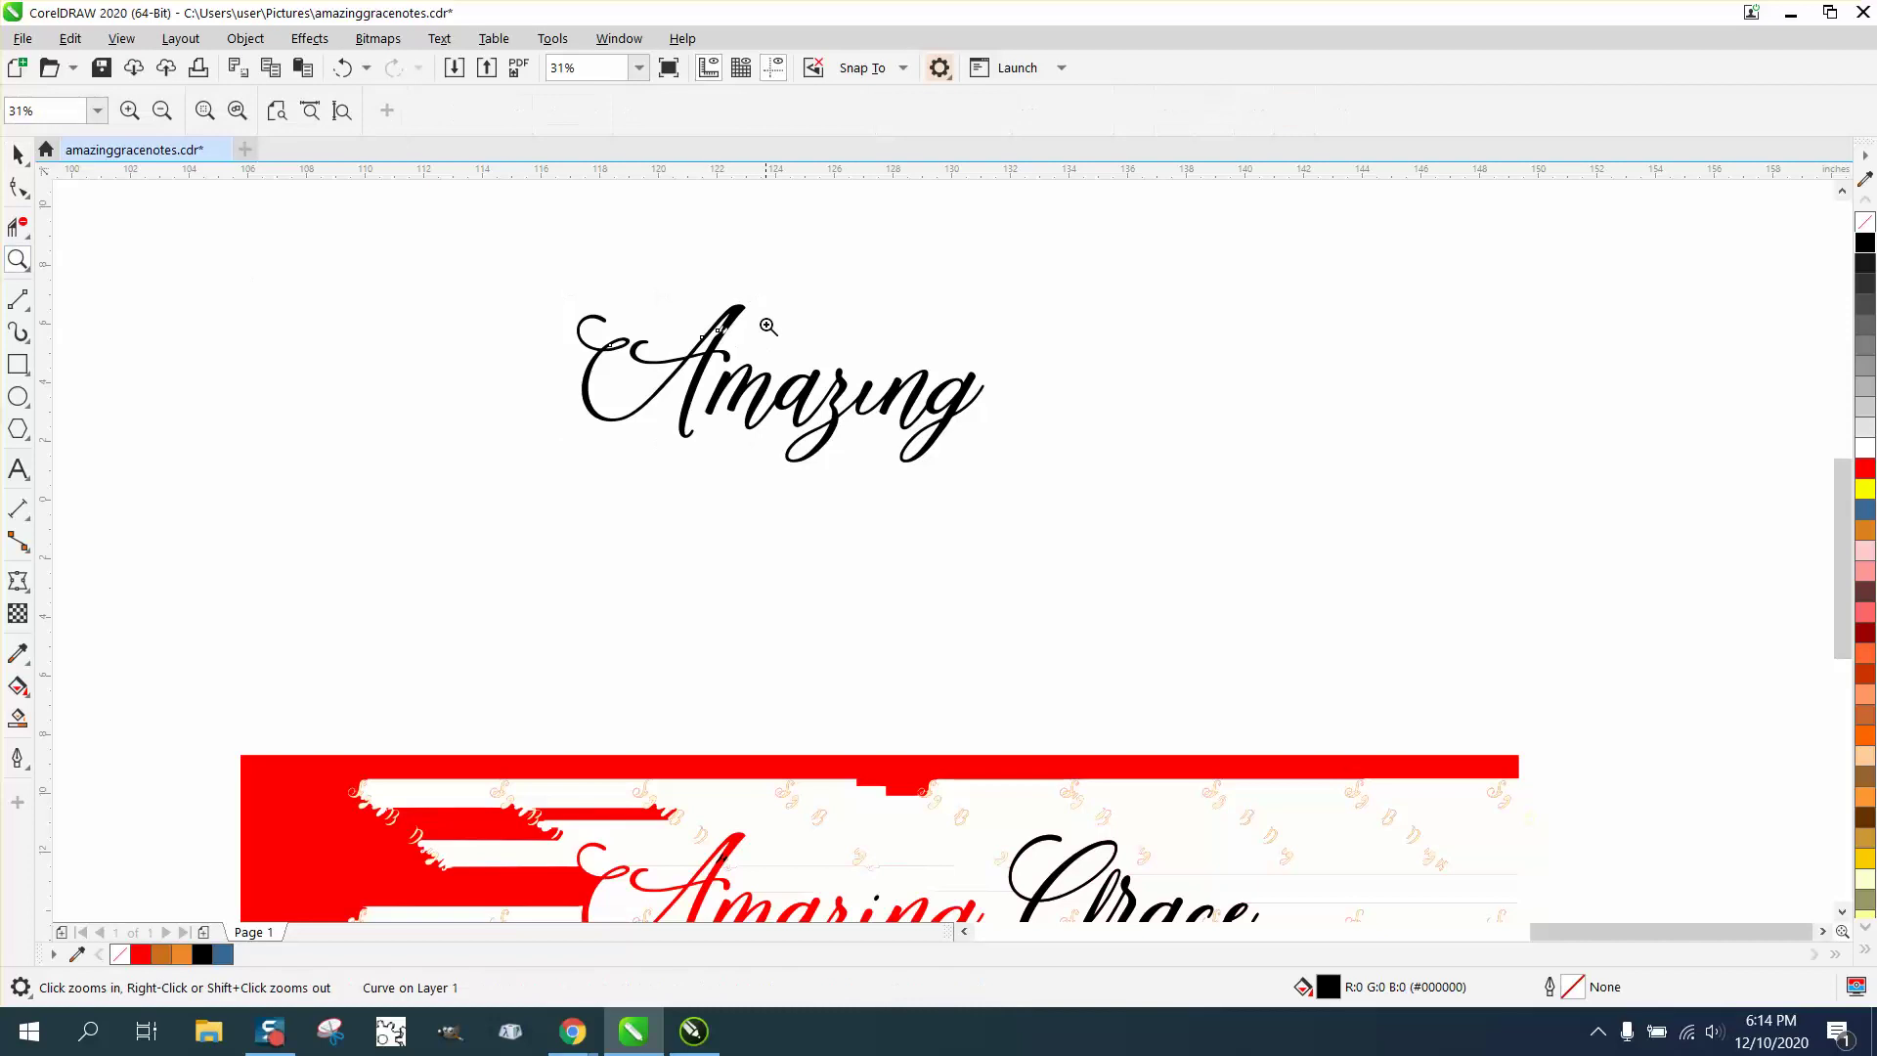
{"action": "left_click_drag", "start_coordinate": [597, 761], "coordinate": [917, 928]}
{"action": "left_click", "coordinate": [17, 153]}
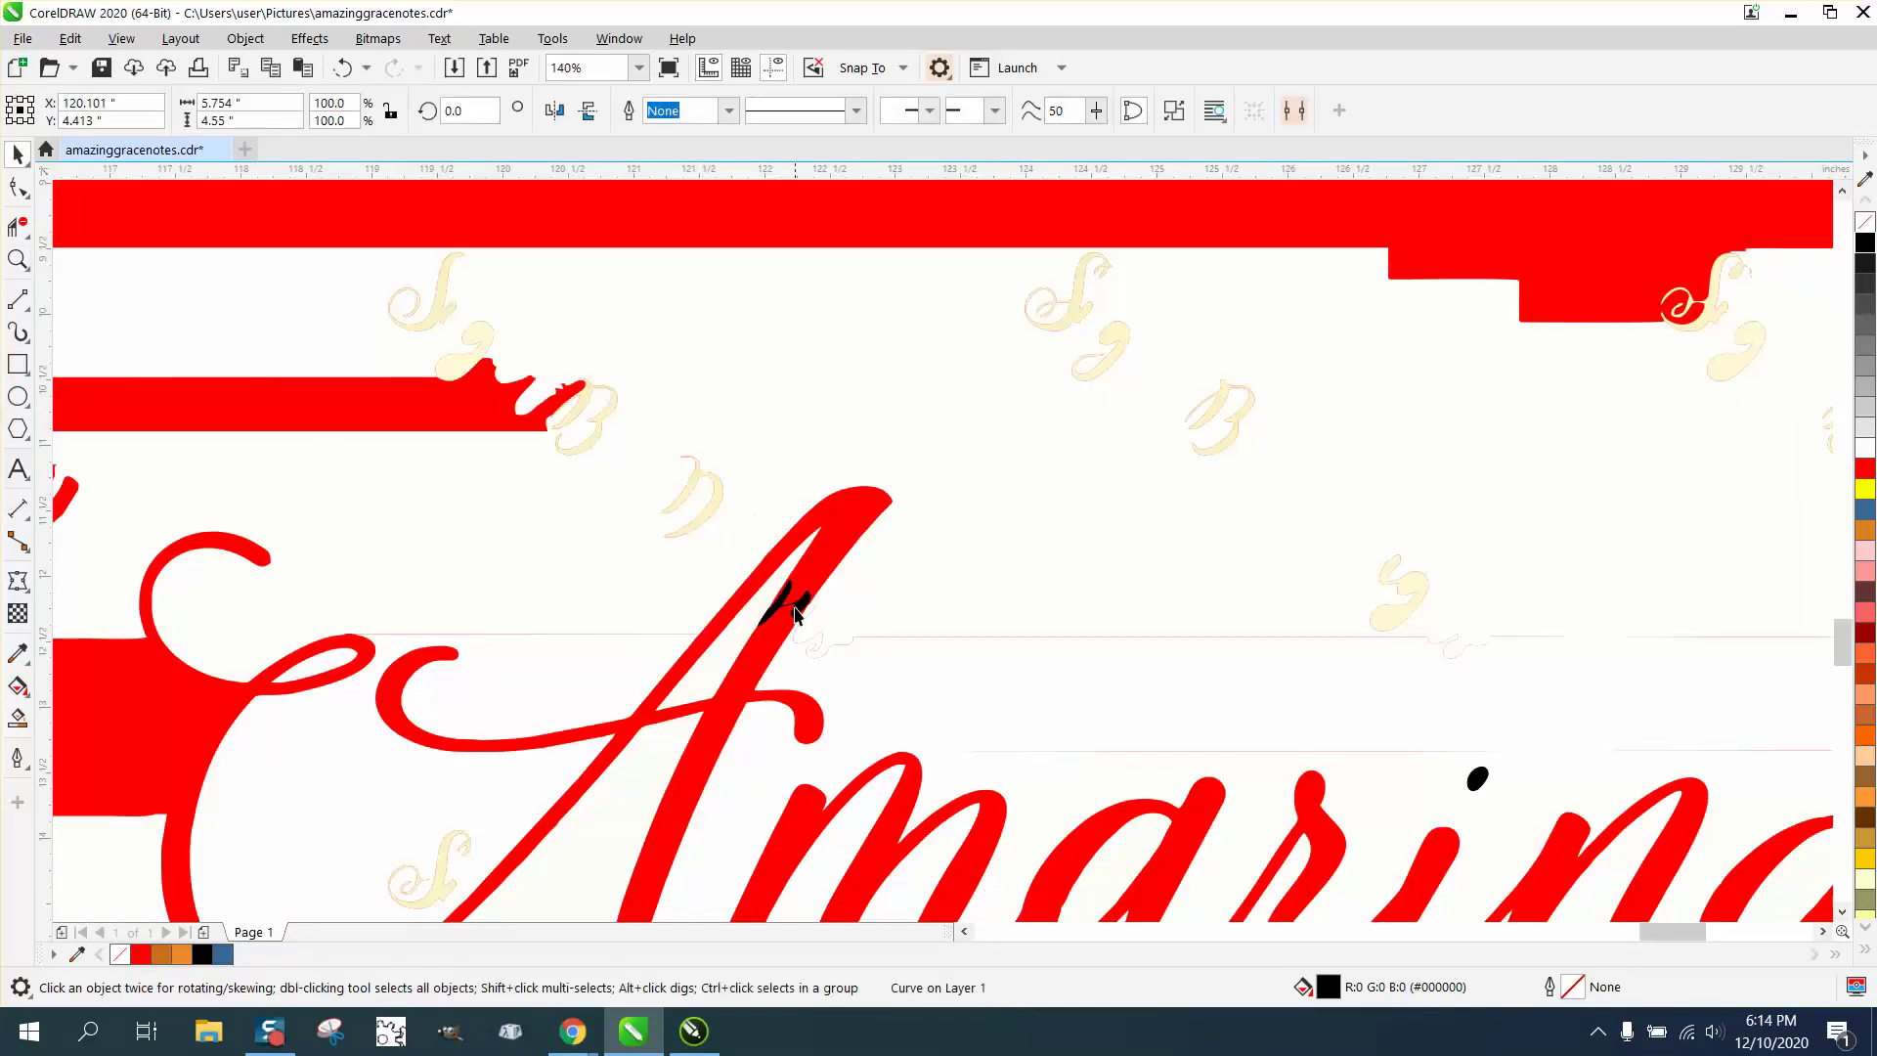
{"action": "left_click", "coordinate": [795, 608]}
{"action": "key", "text": "Delete"}
Step: Combine the separated capital "A" and its watermark piece into a single curve
{"action": "scroll", "coordinate": [791, 584], "scroll_direction": "down", "scroll_amount": 5}
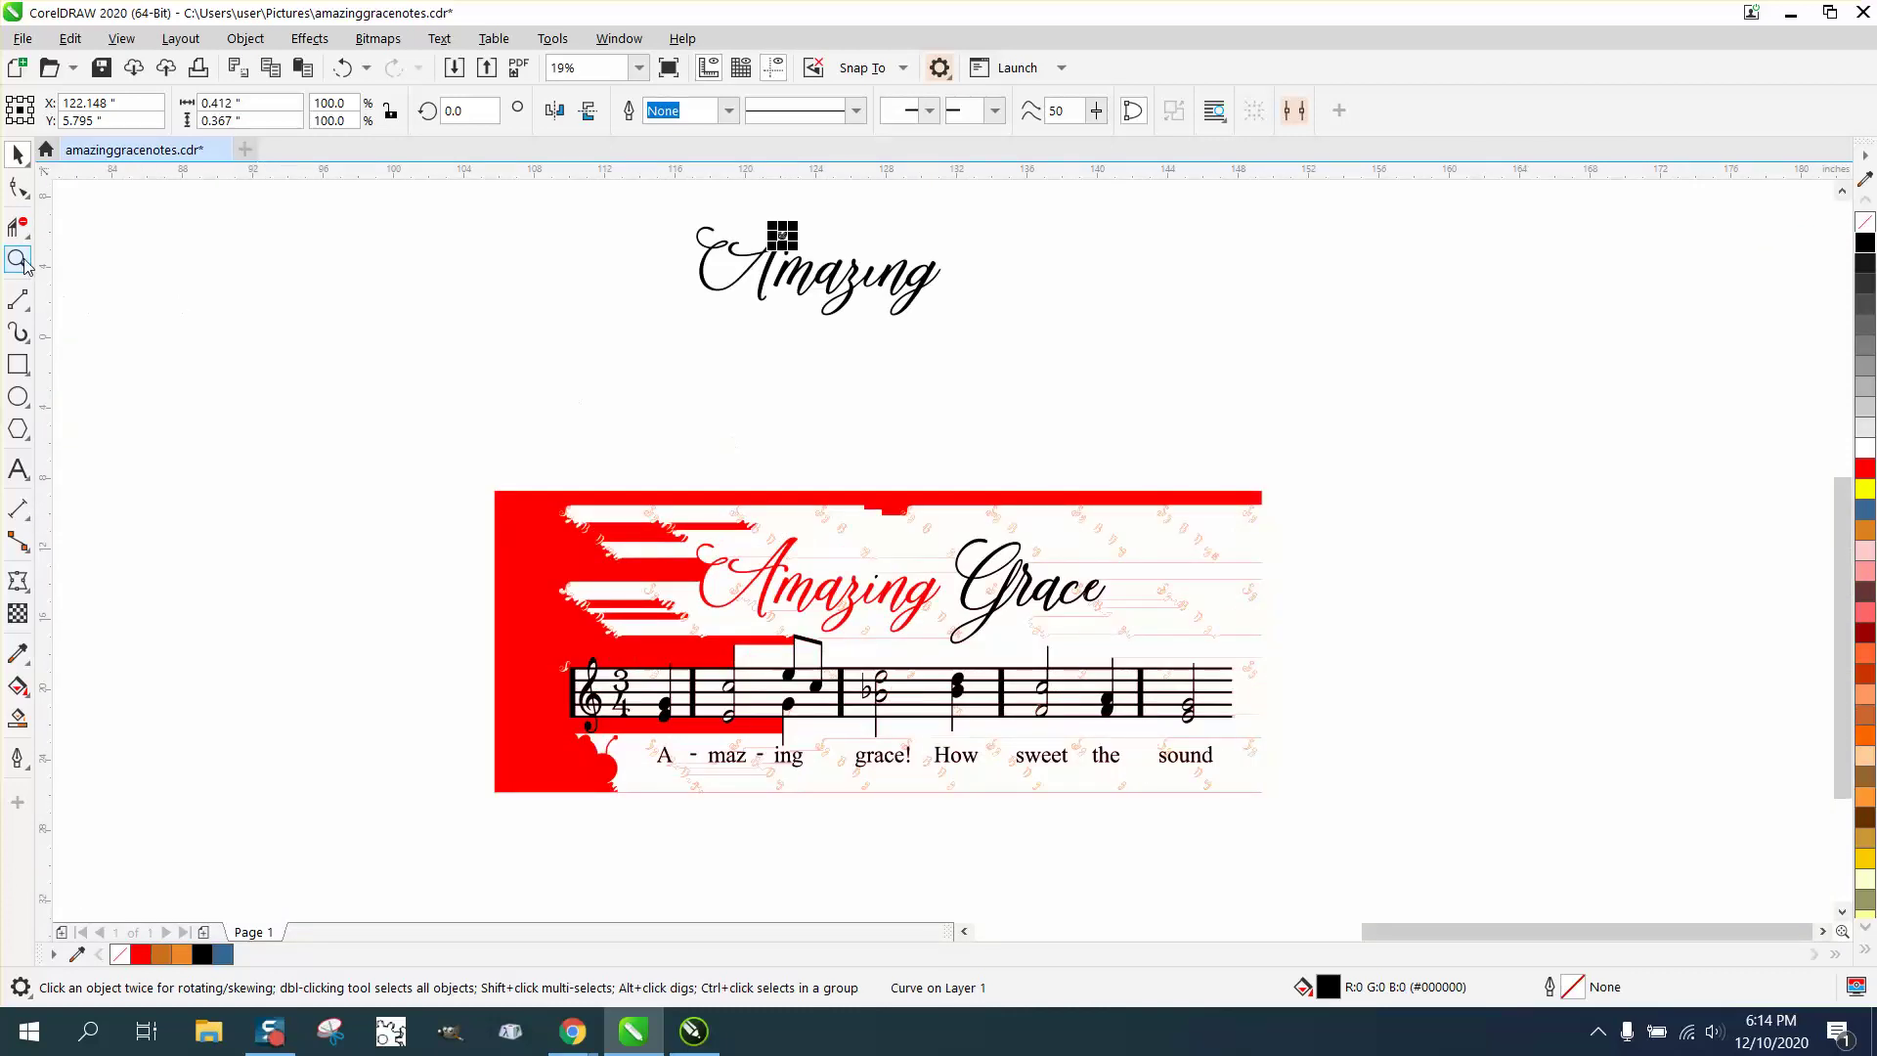
{"action": "left_click", "coordinate": [20, 260]}
{"action": "left_click_drag", "start_coordinate": [653, 203], "coordinate": [949, 350]}
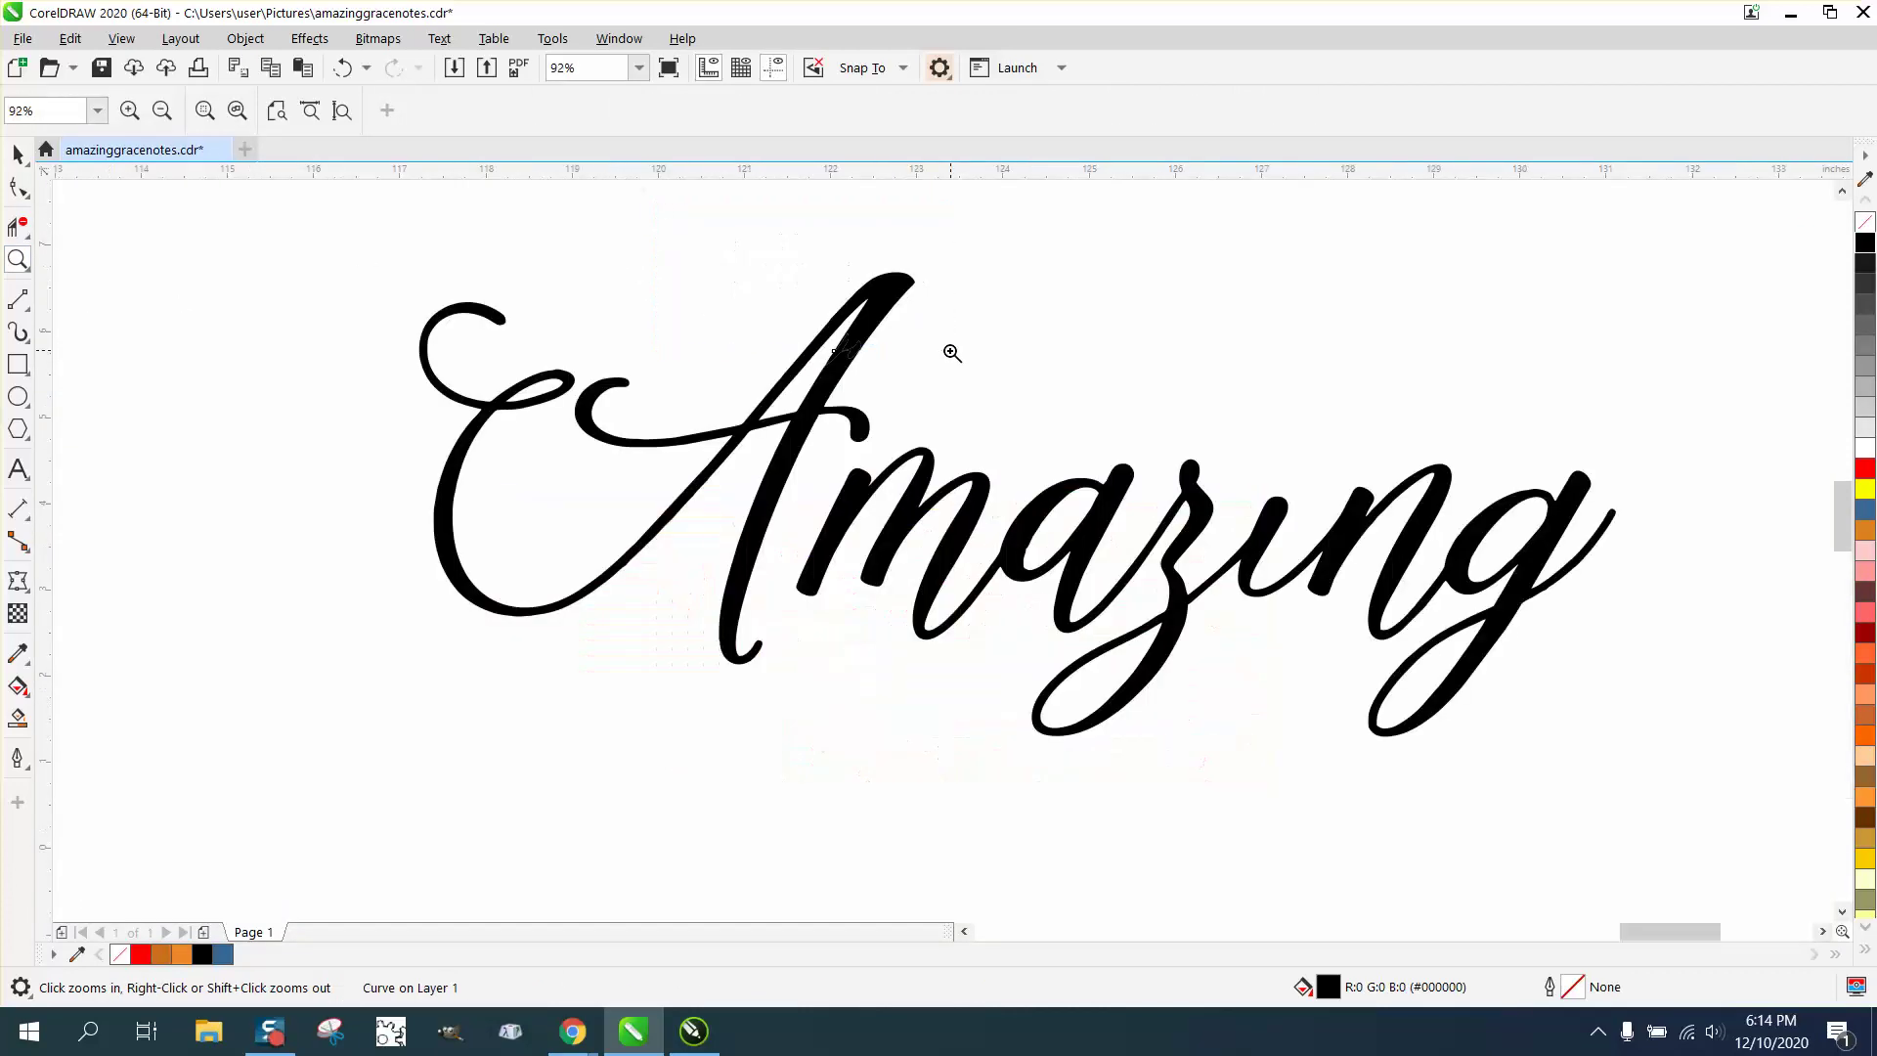
{"action": "left_click", "coordinate": [18, 155]}
{"action": "left_click_drag", "start_coordinate": [279, 191], "coordinate": [964, 702]}
{"action": "left_click", "coordinate": [245, 38]}
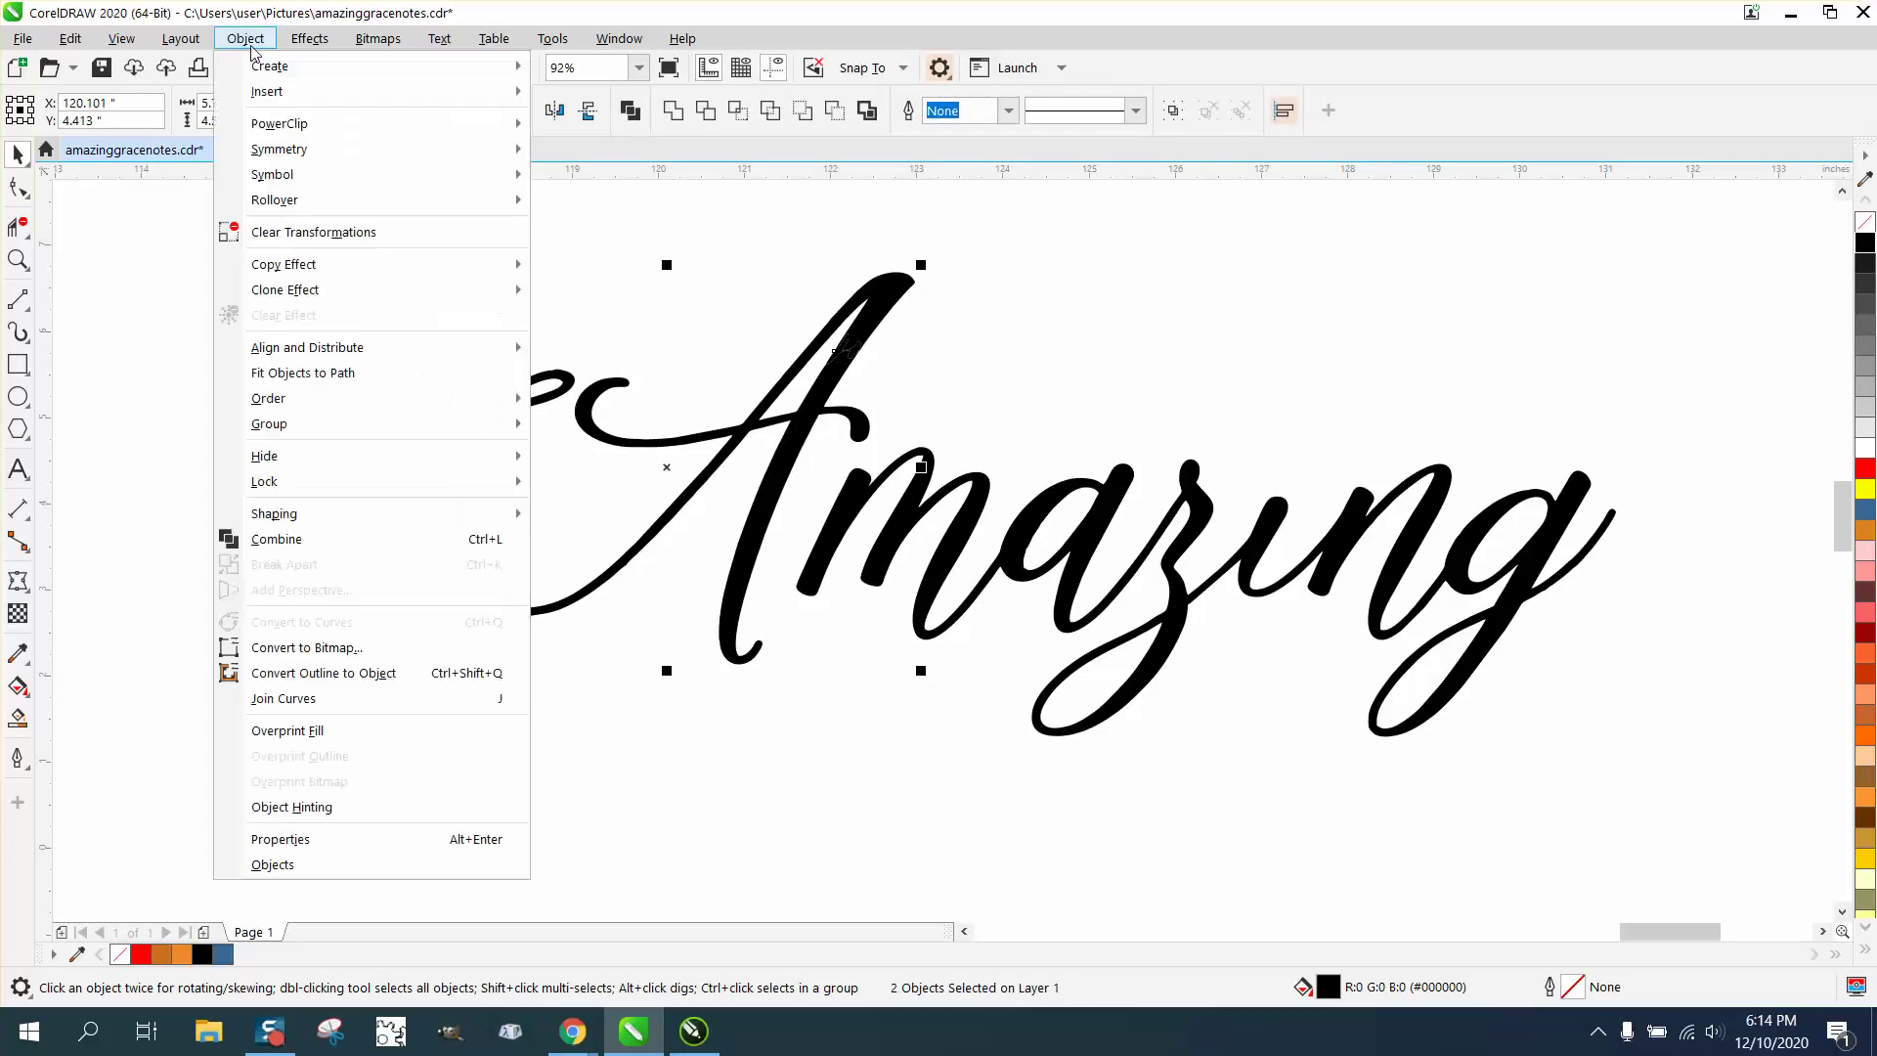
{"action": "left_click", "coordinate": [276, 539]}
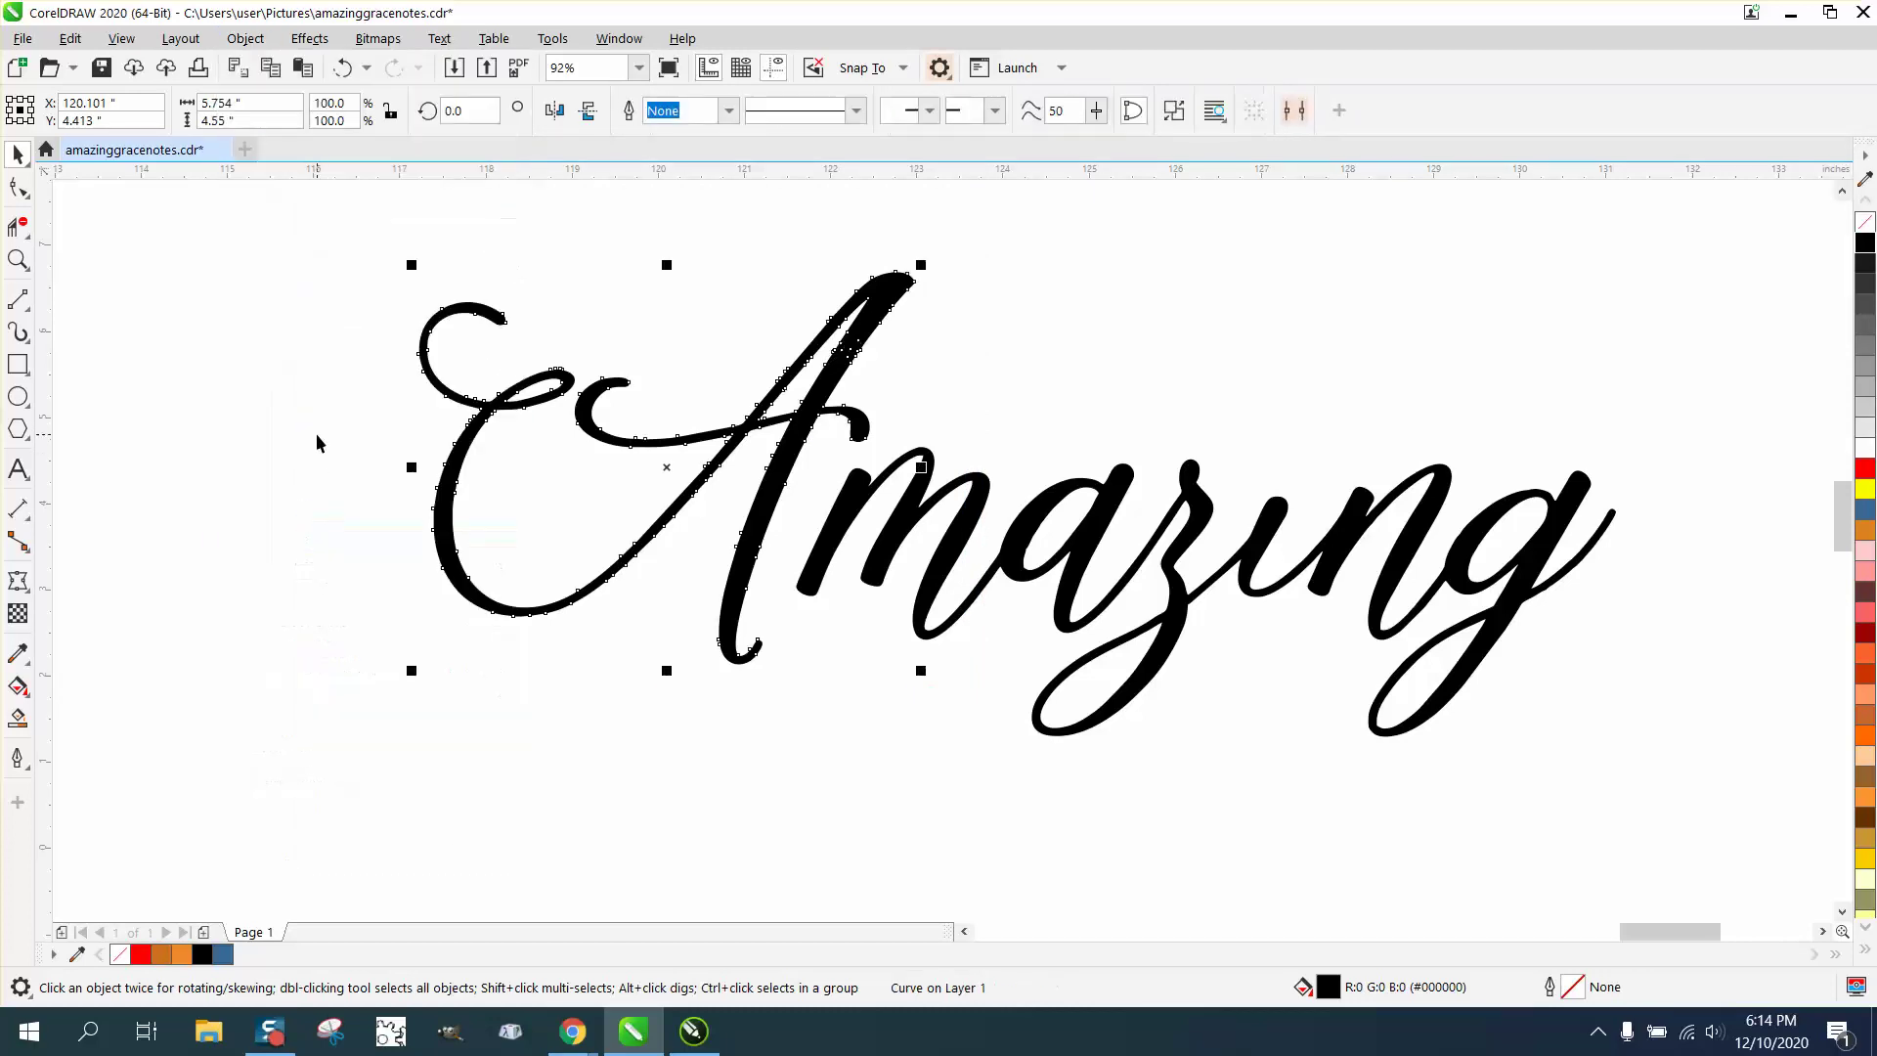
Step: Remove the fill from the whole "Amazing" lettering and give it a red hairline outline
{"action": "scroll", "coordinate": [315, 431], "scroll_direction": "down", "scroll_amount": 3}
{"action": "left_click_drag", "start_coordinate": [292, 305], "coordinate": [1111, 681]}
{"action": "left_click", "coordinate": [1865, 223]}
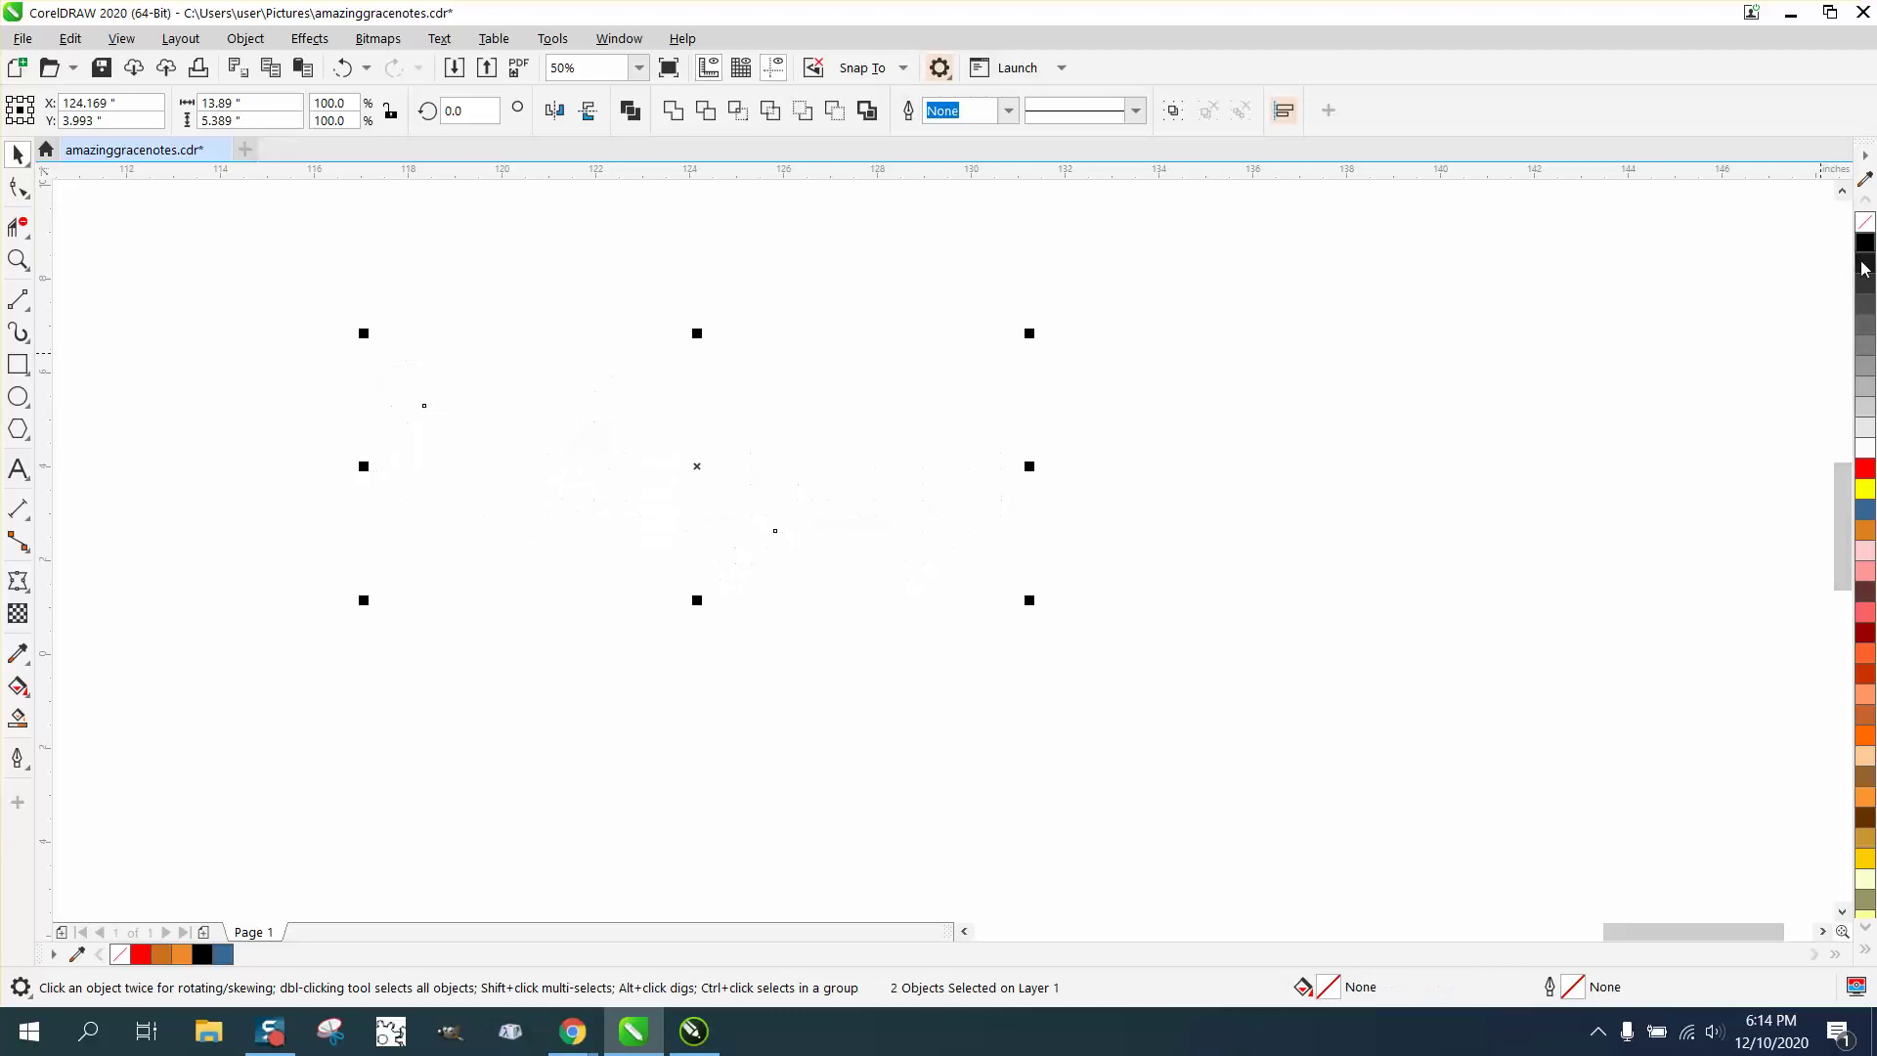
{"action": "right_click", "coordinate": [1854, 474]}
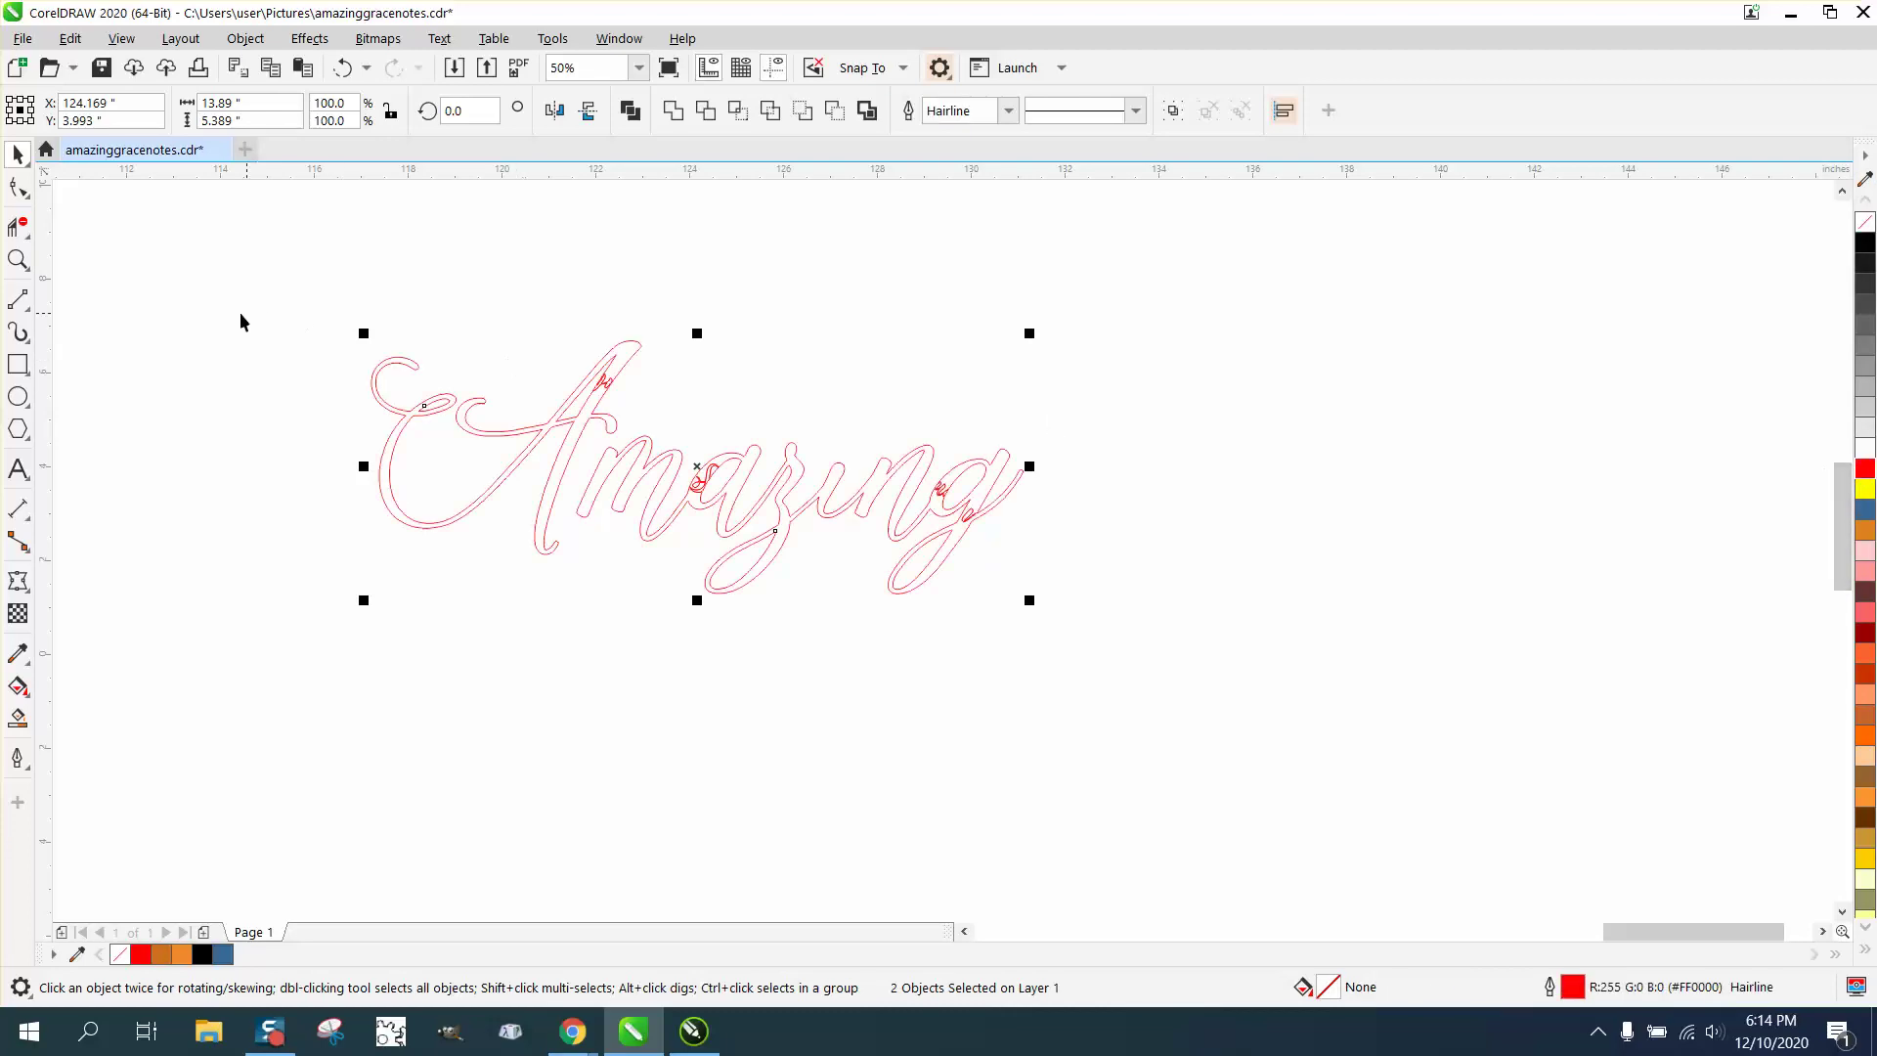
Step: Delete the leftover watermark segments inside the stem of the capital "A" with Virtual Segment Delete
{"action": "left_click", "coordinate": [18, 259]}
{"action": "left_click_drag", "start_coordinate": [574, 335], "coordinate": [710, 412]}
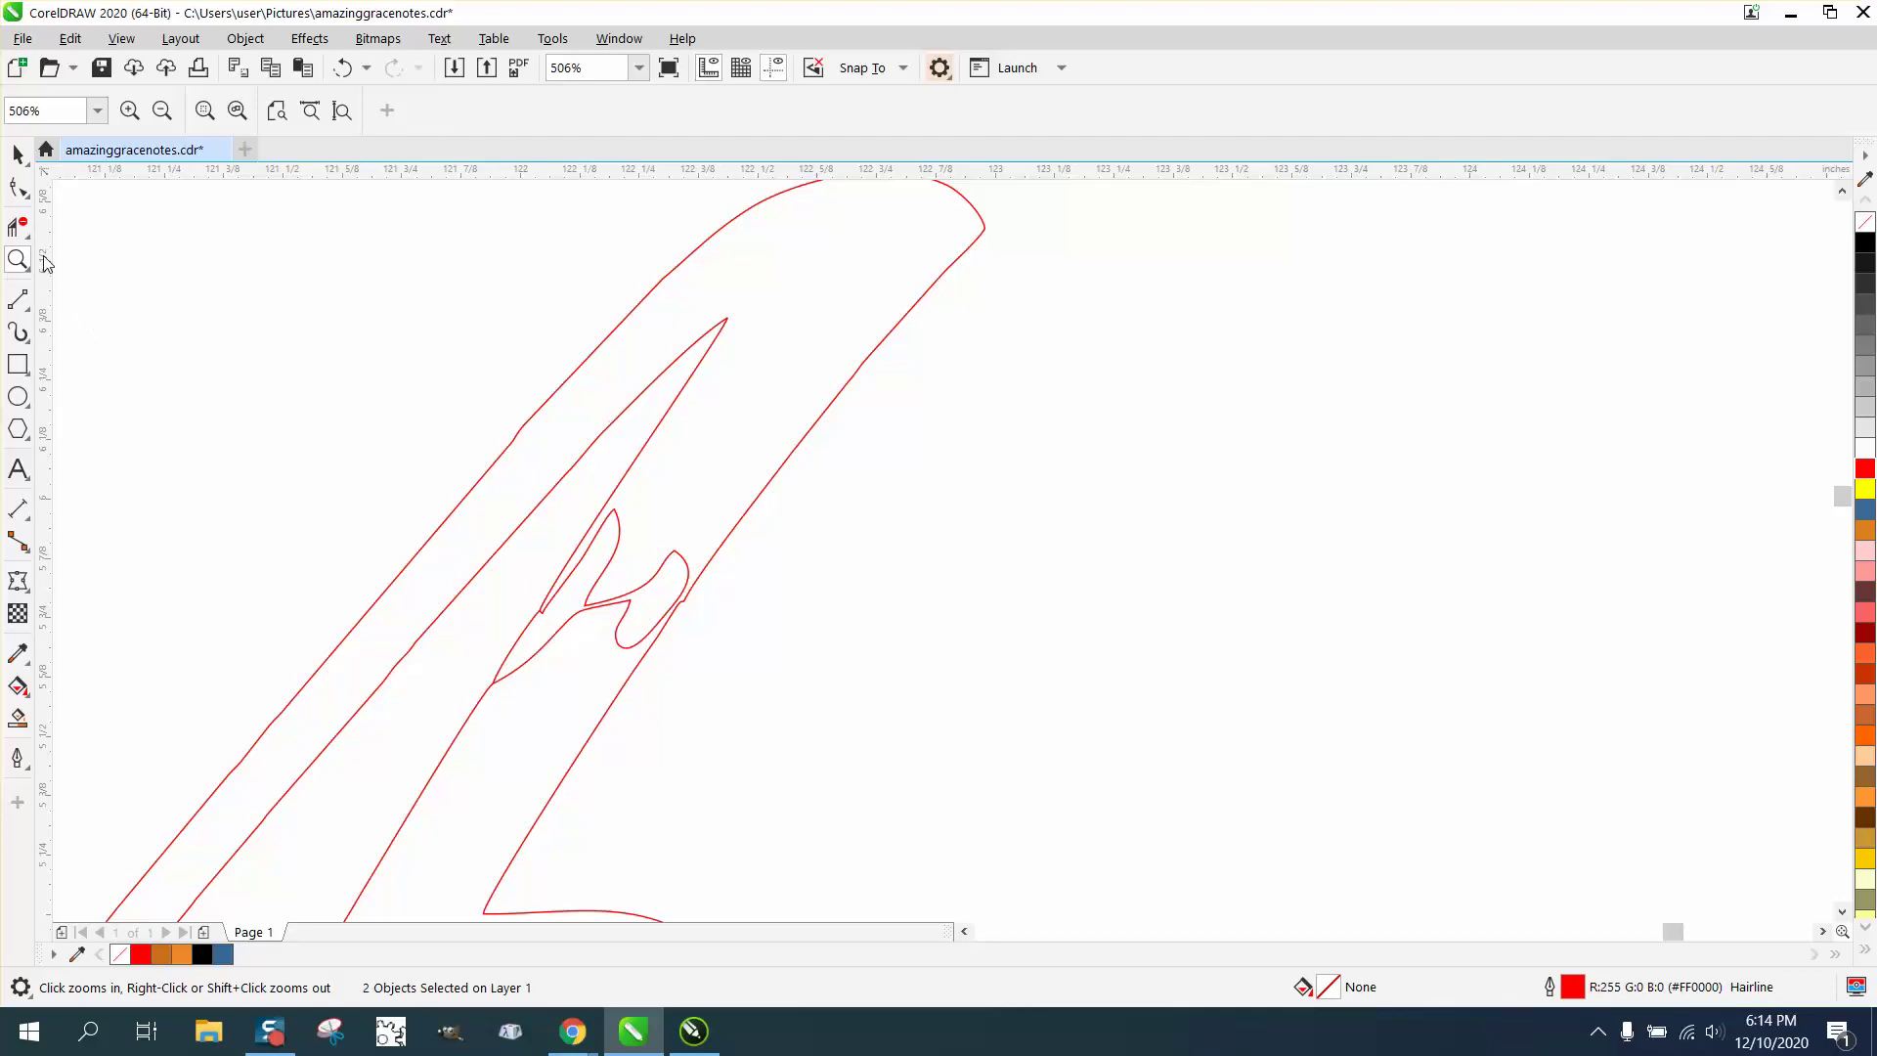
{"action": "left_click", "coordinate": [18, 227]}
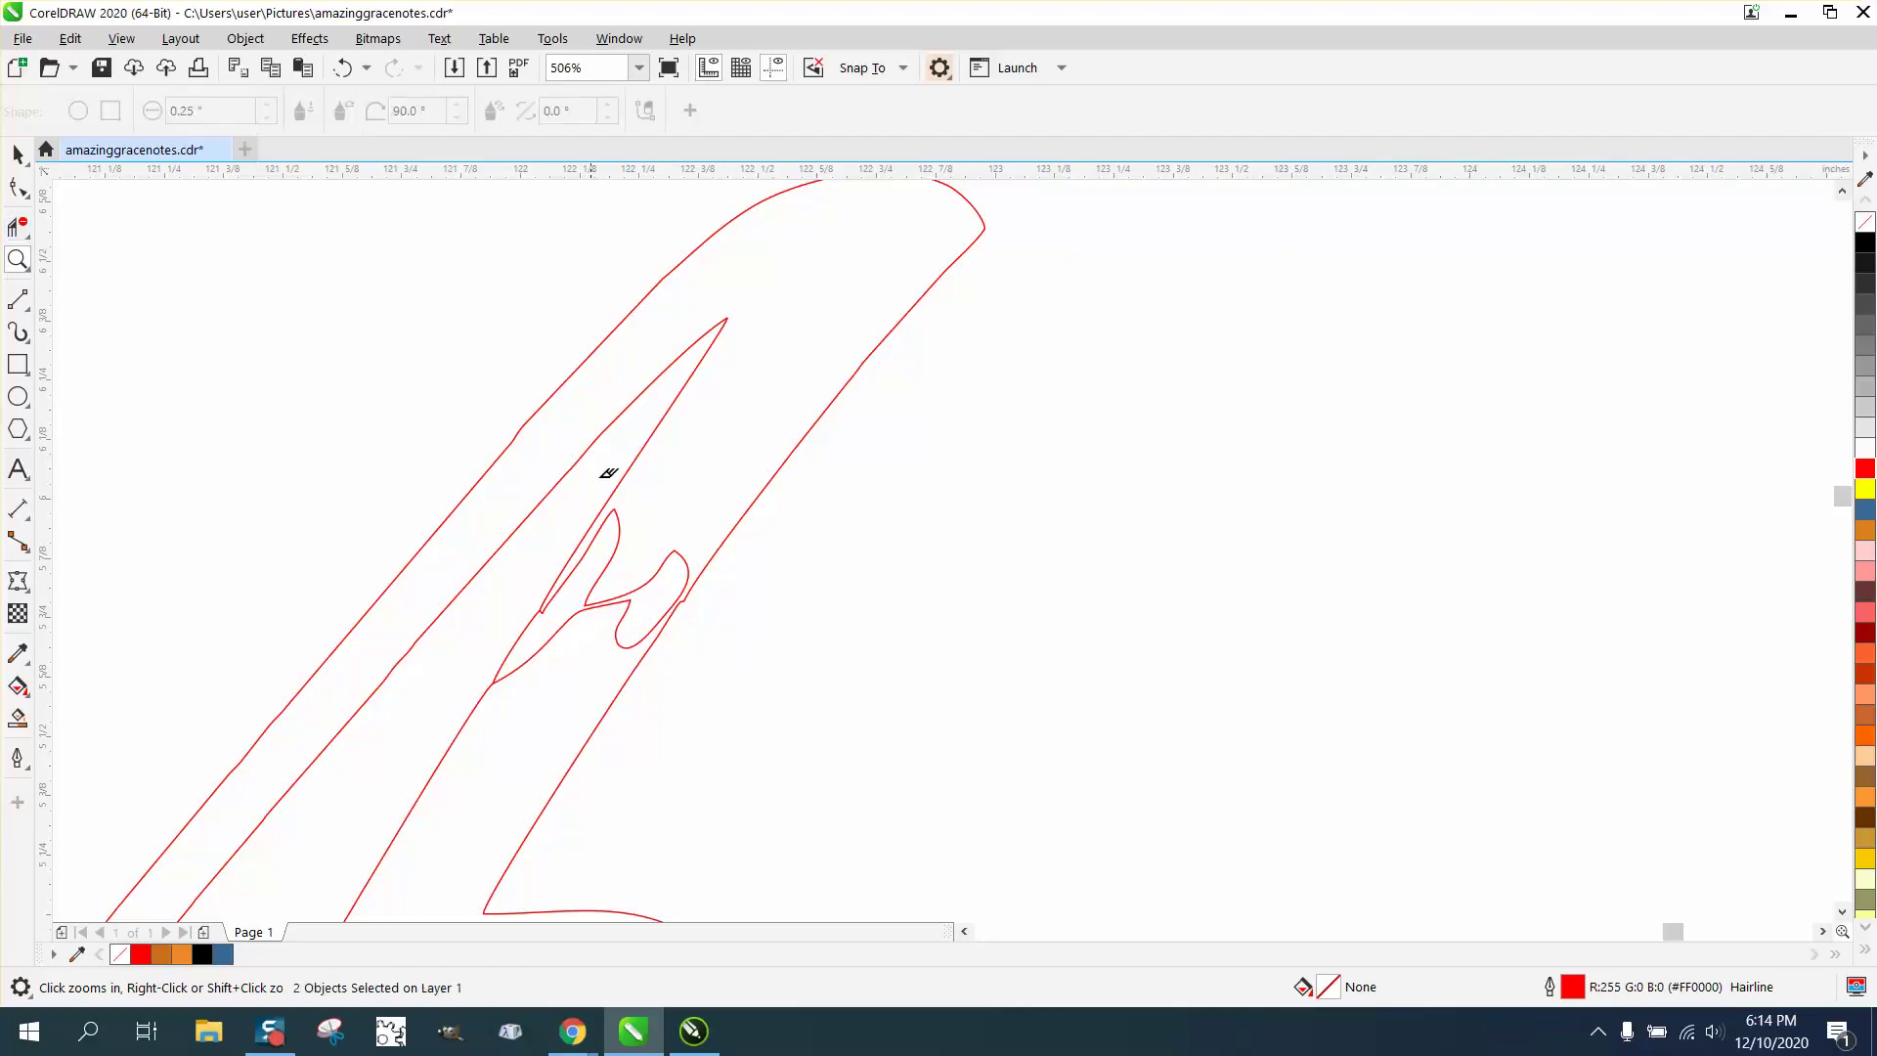
{"action": "left_click", "coordinate": [616, 598]}
{"action": "left_click", "coordinate": [616, 603]}
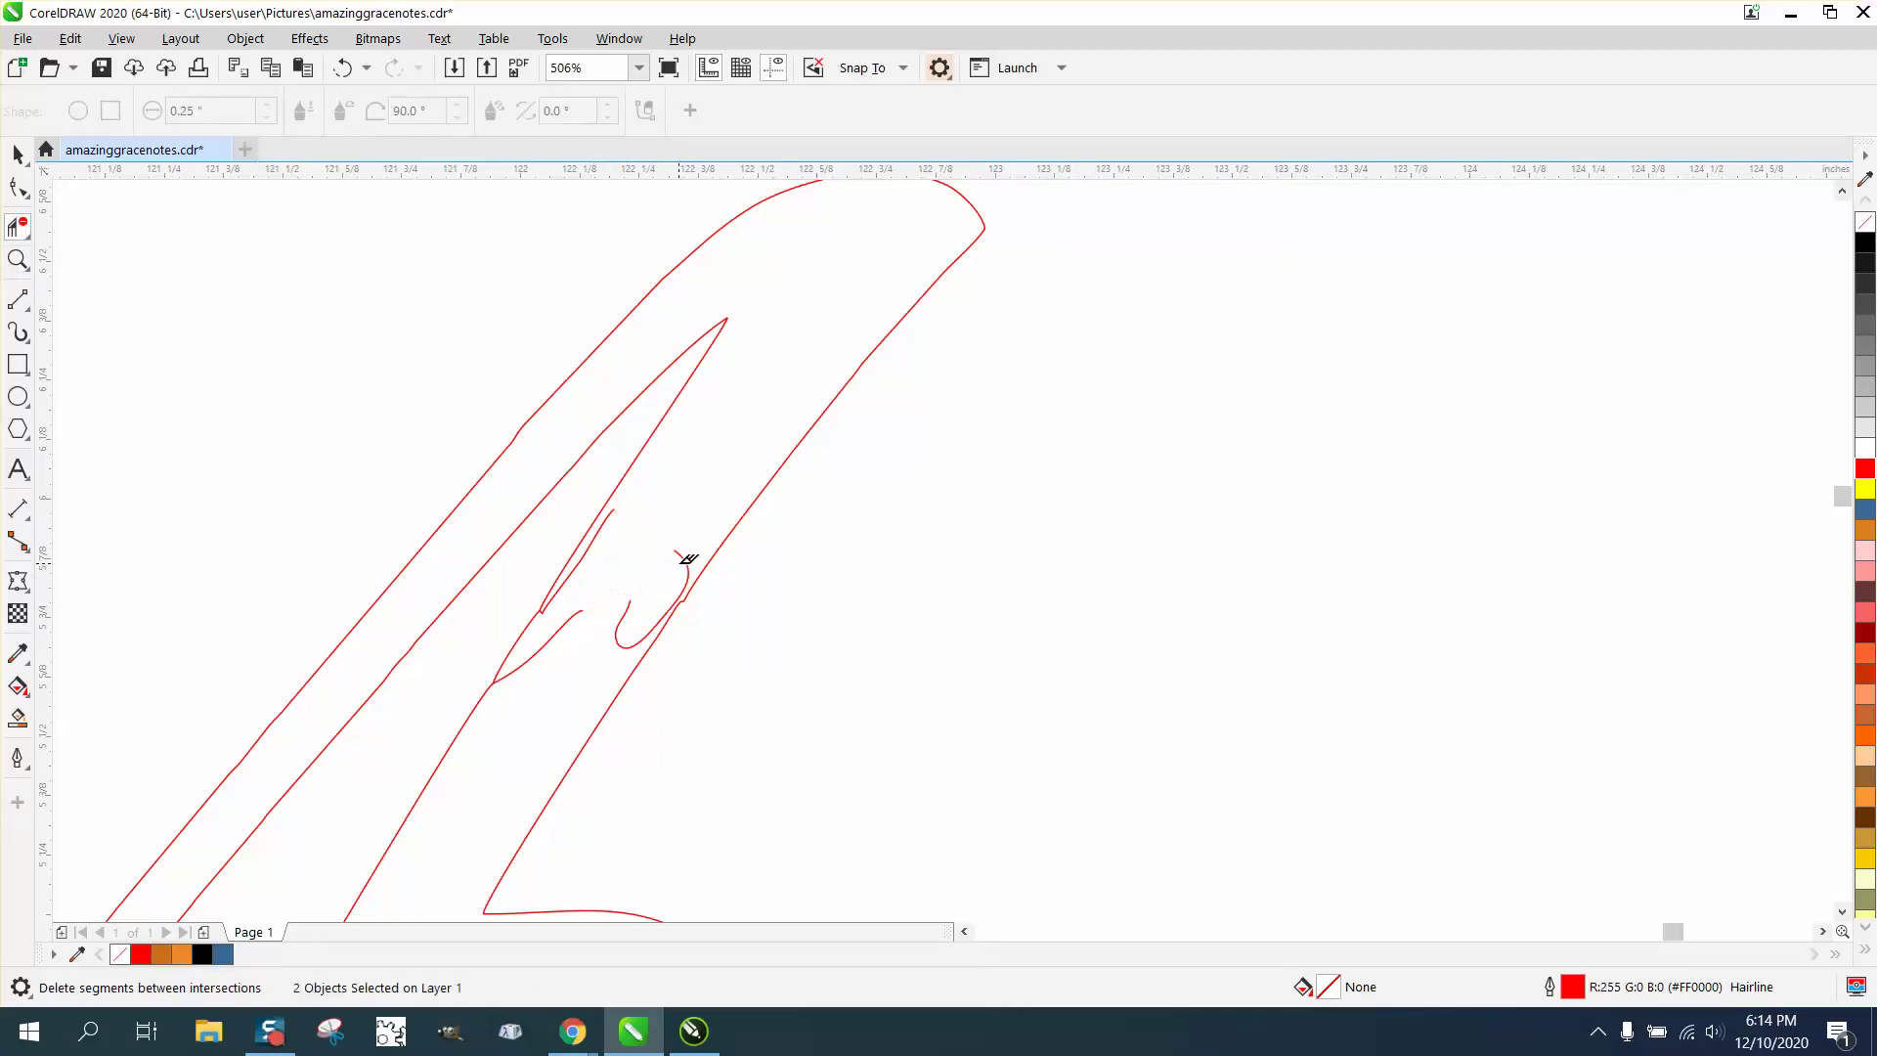
{"action": "left_click", "coordinate": [686, 556]}
{"action": "left_click", "coordinate": [605, 519]}
{"action": "left_click", "coordinate": [577, 609]}
{"action": "left_click", "coordinate": [579, 570]}
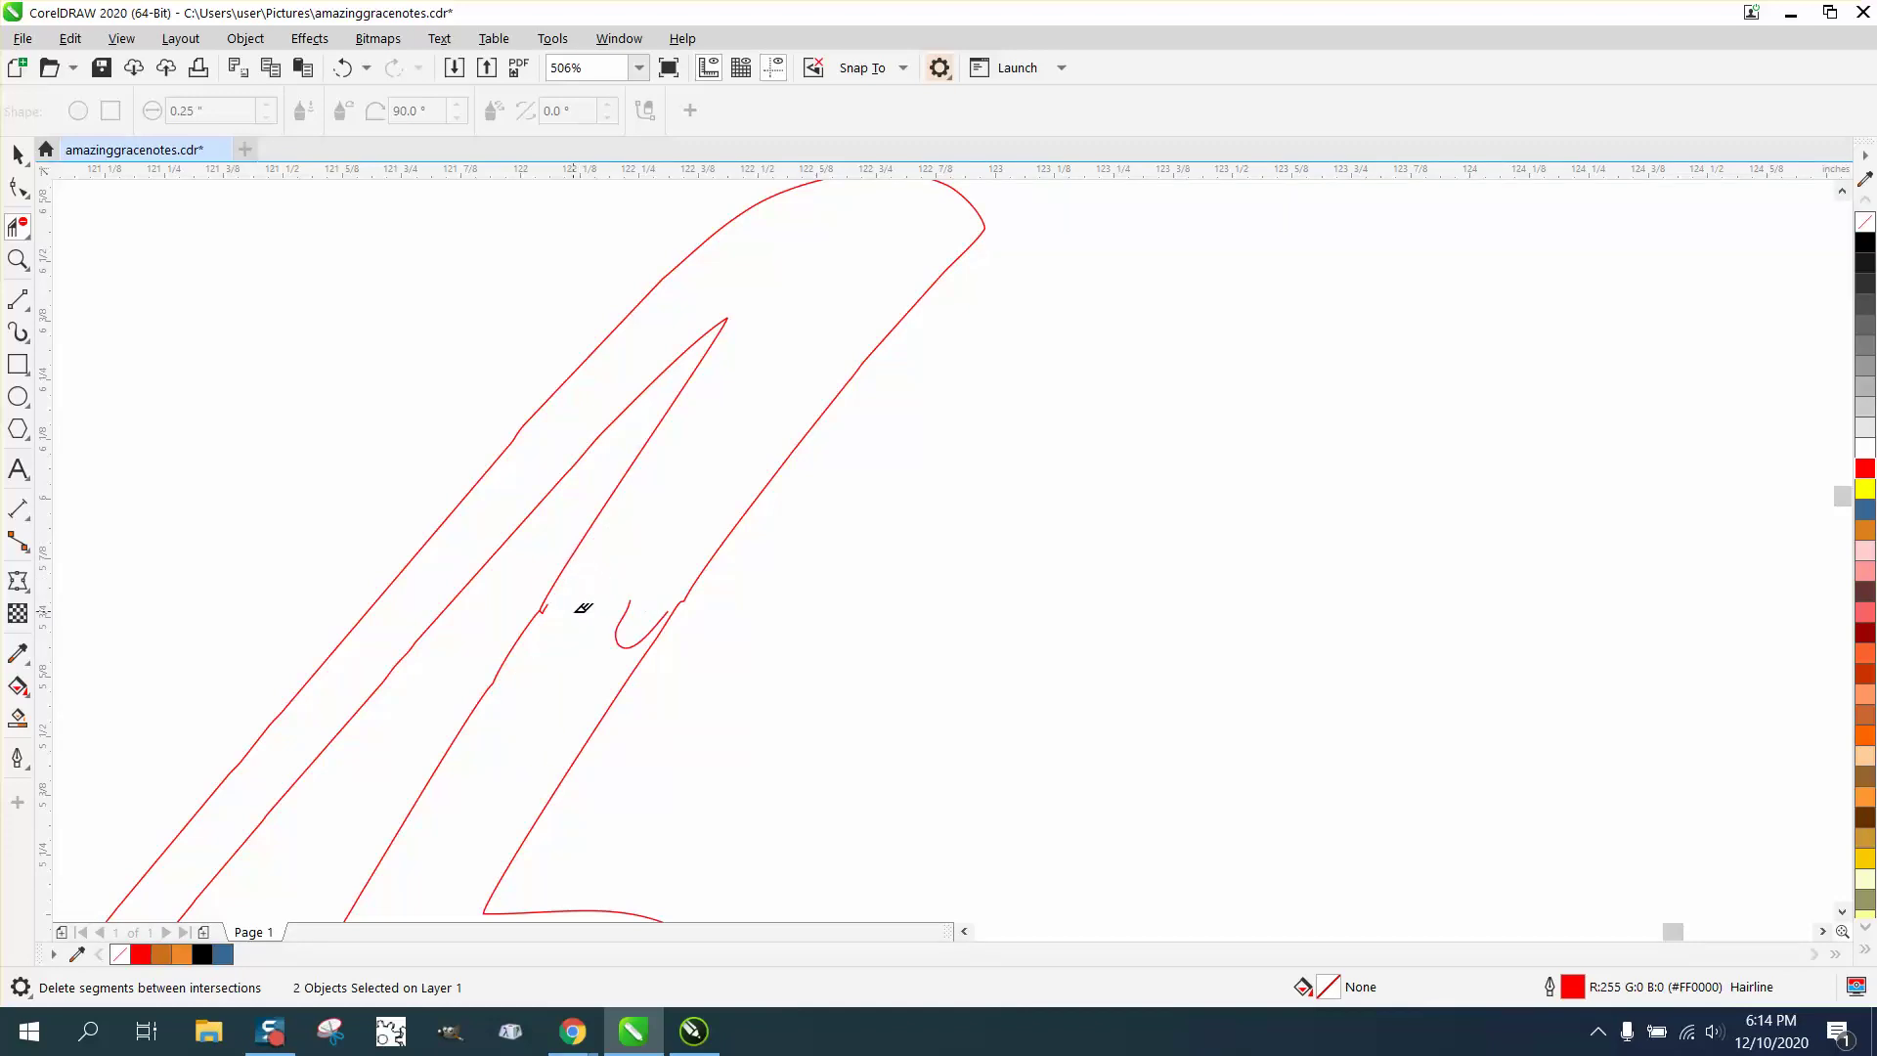
{"action": "left_click", "coordinate": [632, 609]}
{"action": "left_click", "coordinate": [636, 638]}
Step: Delete all S-shaped watermark segments inside the first lowercase "a" with Virtual Segment Delete, leaving only the letter outline
{"action": "scroll", "coordinate": [606, 508], "scroll_direction": "down", "scroll_amount": 4}
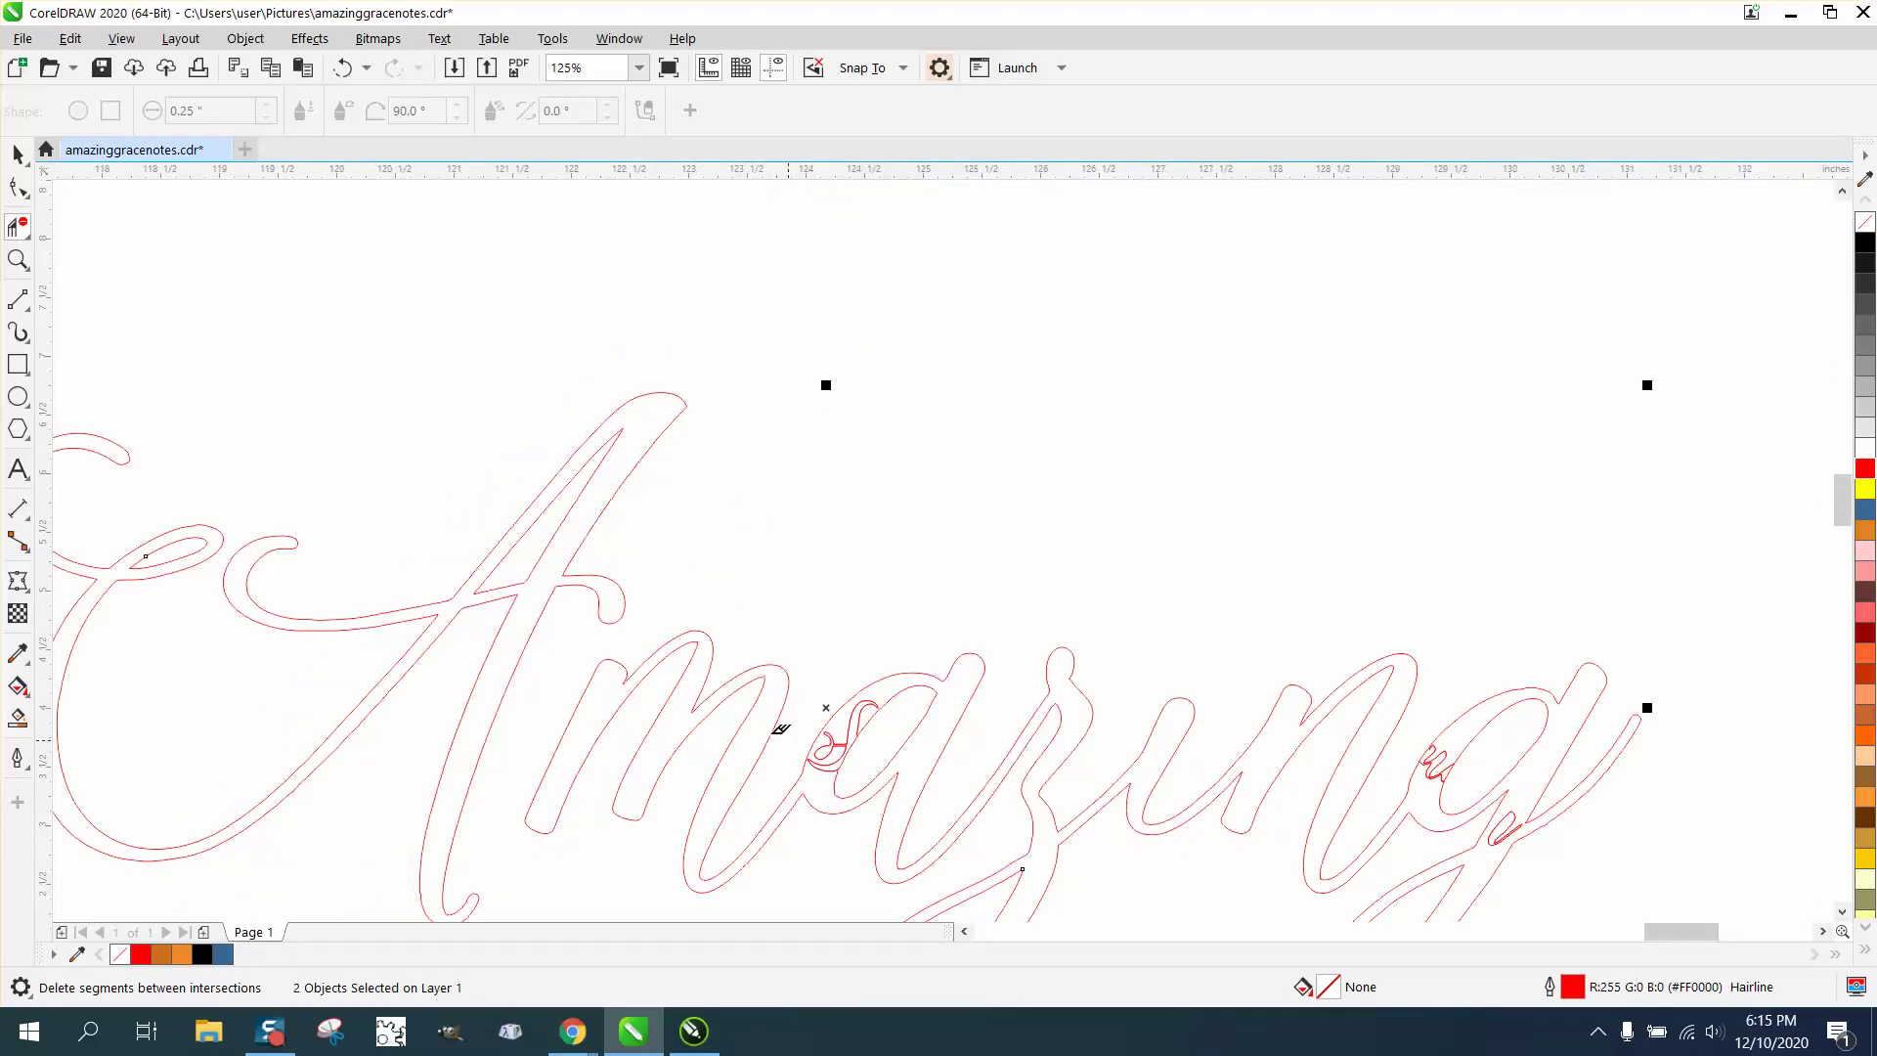
{"action": "key", "text": "z"}
{"action": "left_click_drag", "start_coordinate": [759, 695], "coordinate": [959, 771]}
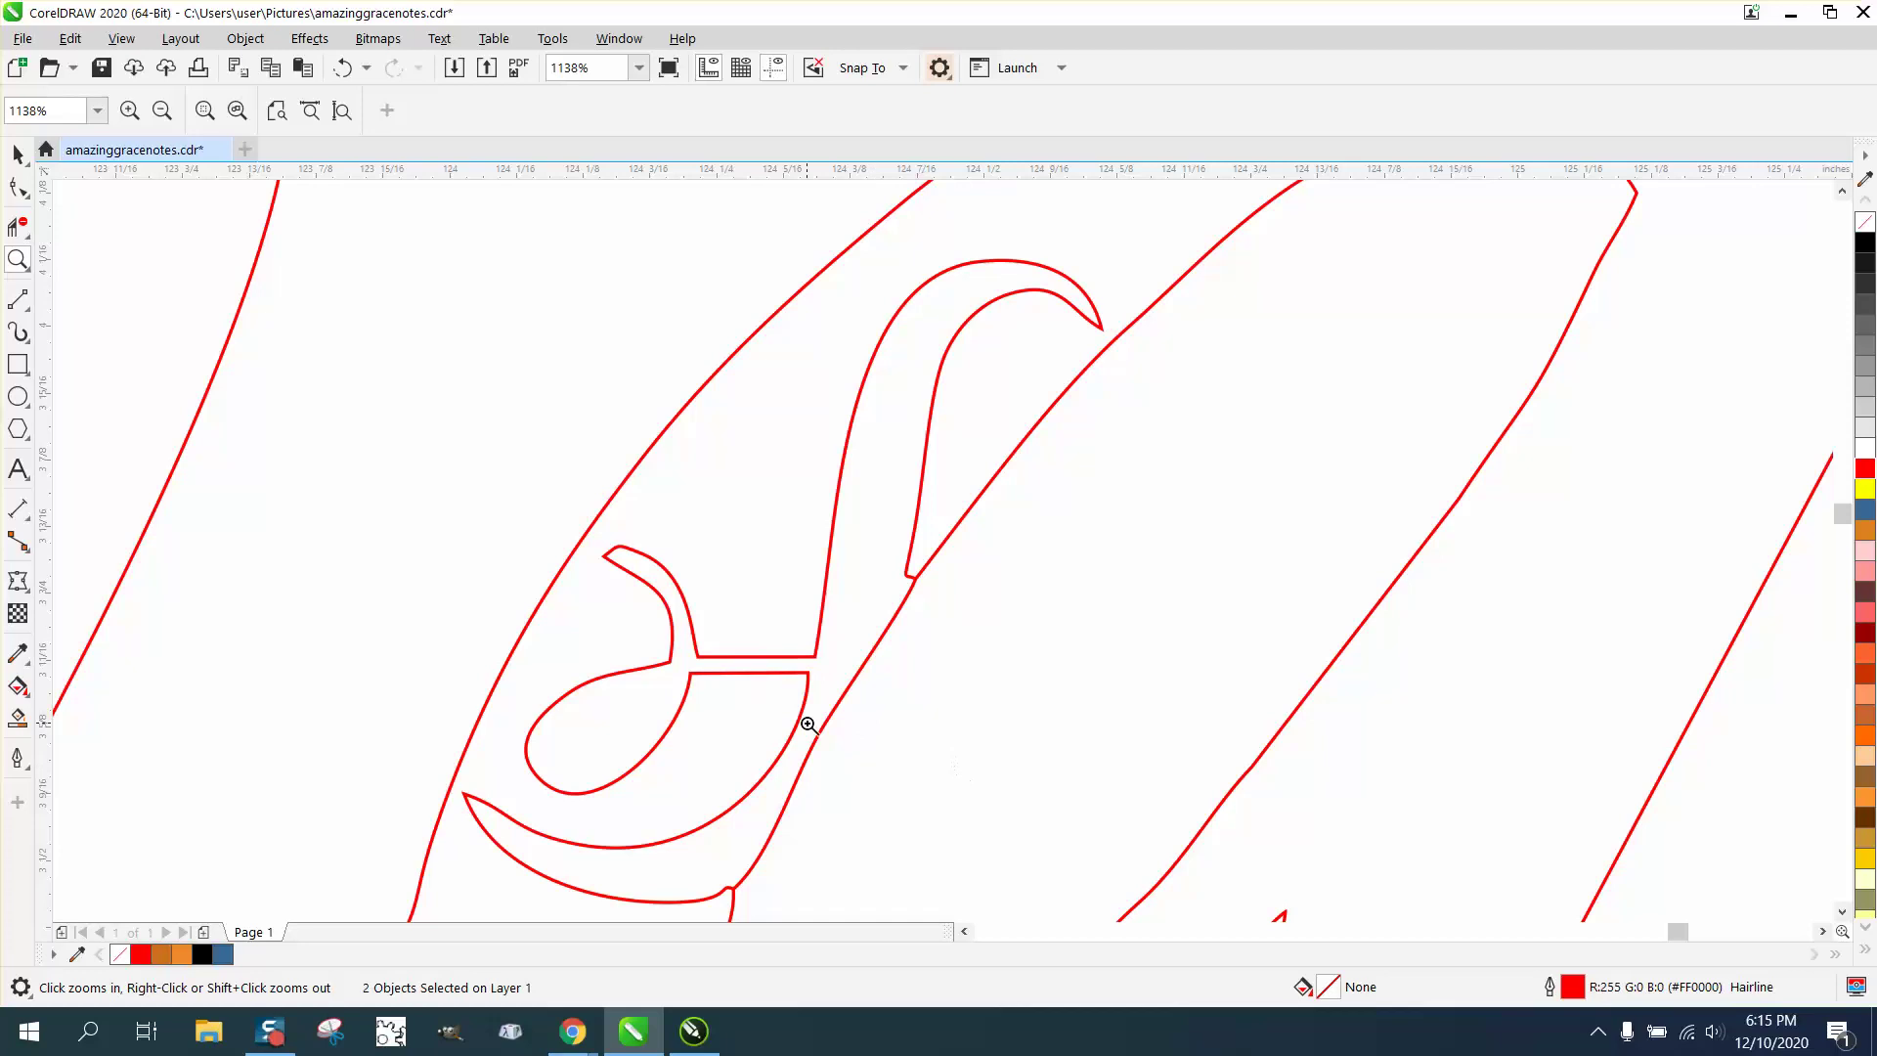
{"action": "left_click", "coordinate": [20, 226]}
{"action": "left_click_drag", "start_coordinate": [1035, 256], "coordinate": [809, 503]}
{"action": "left_click", "coordinate": [909, 552]}
{"action": "left_click_drag", "start_coordinate": [733, 550], "coordinate": [631, 774]}
{"action": "left_click_drag", "start_coordinate": [531, 697], "coordinate": [627, 875]}
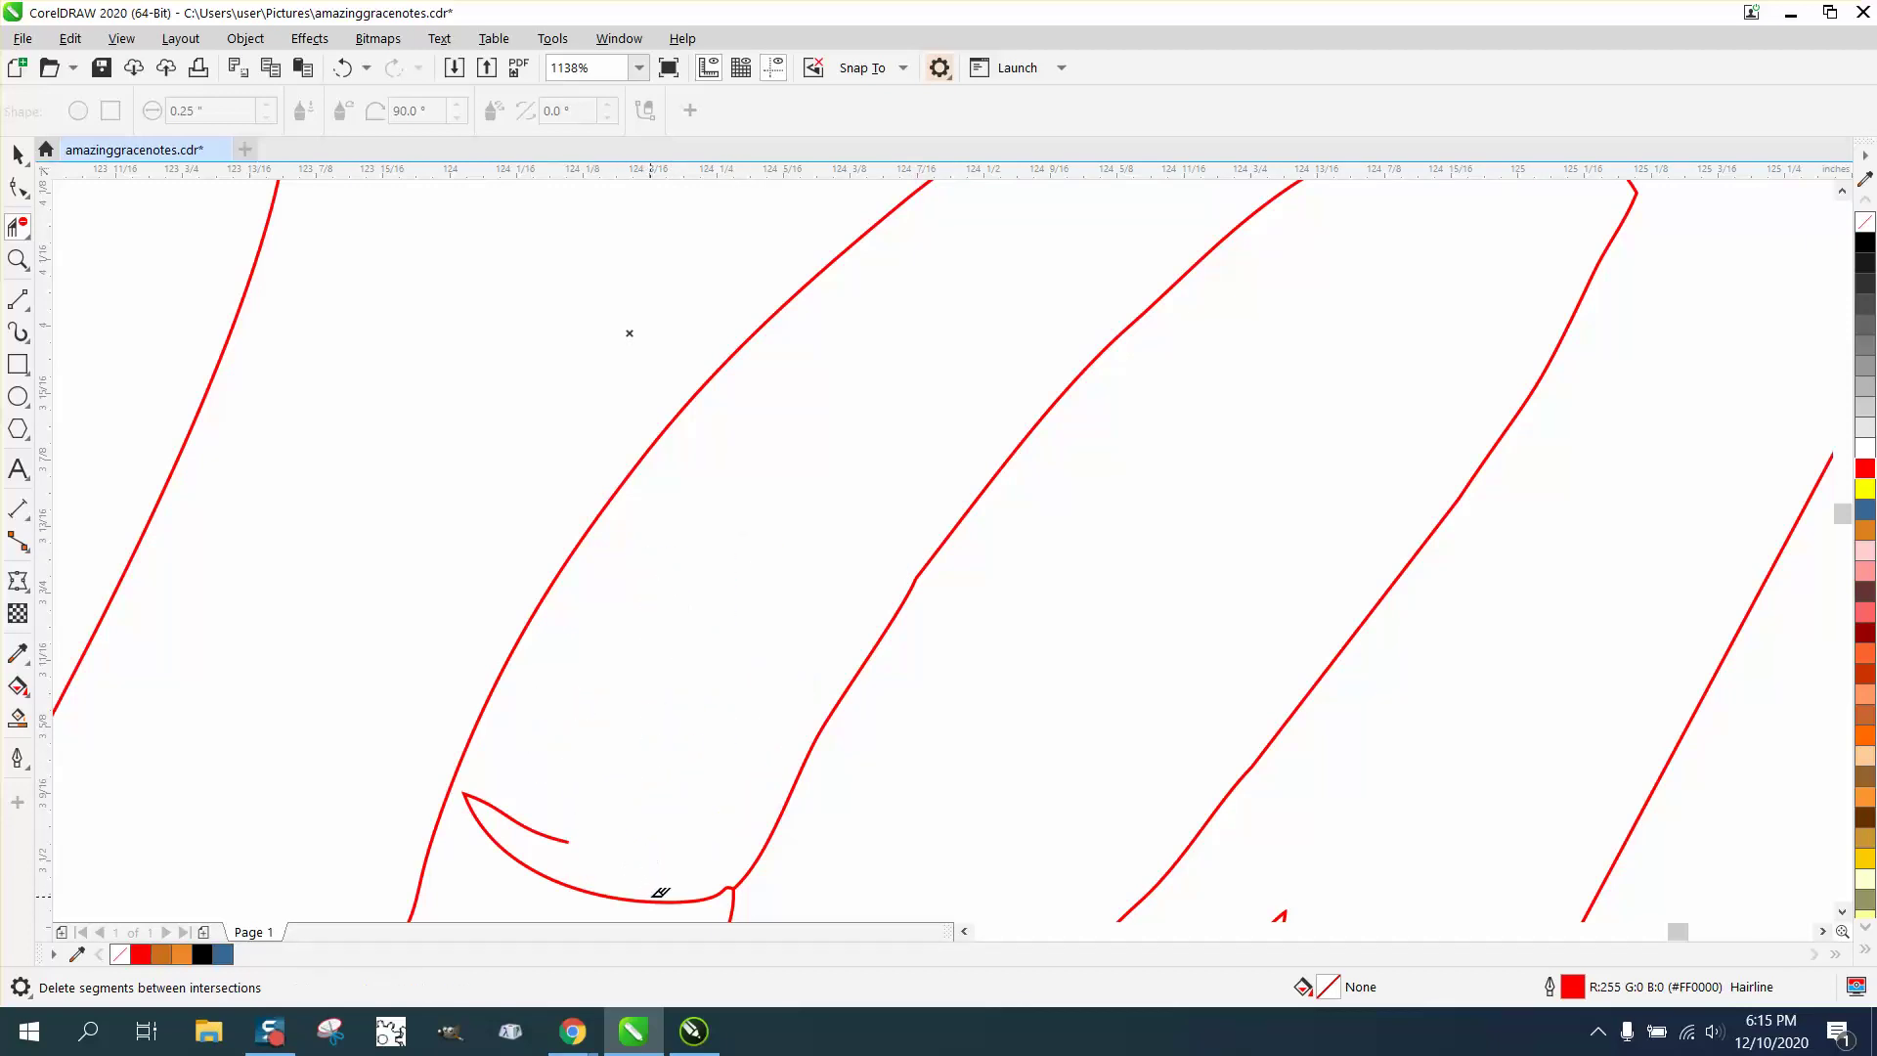
{"action": "left_click", "coordinate": [655, 897]}
{"action": "left_click", "coordinate": [712, 894]}
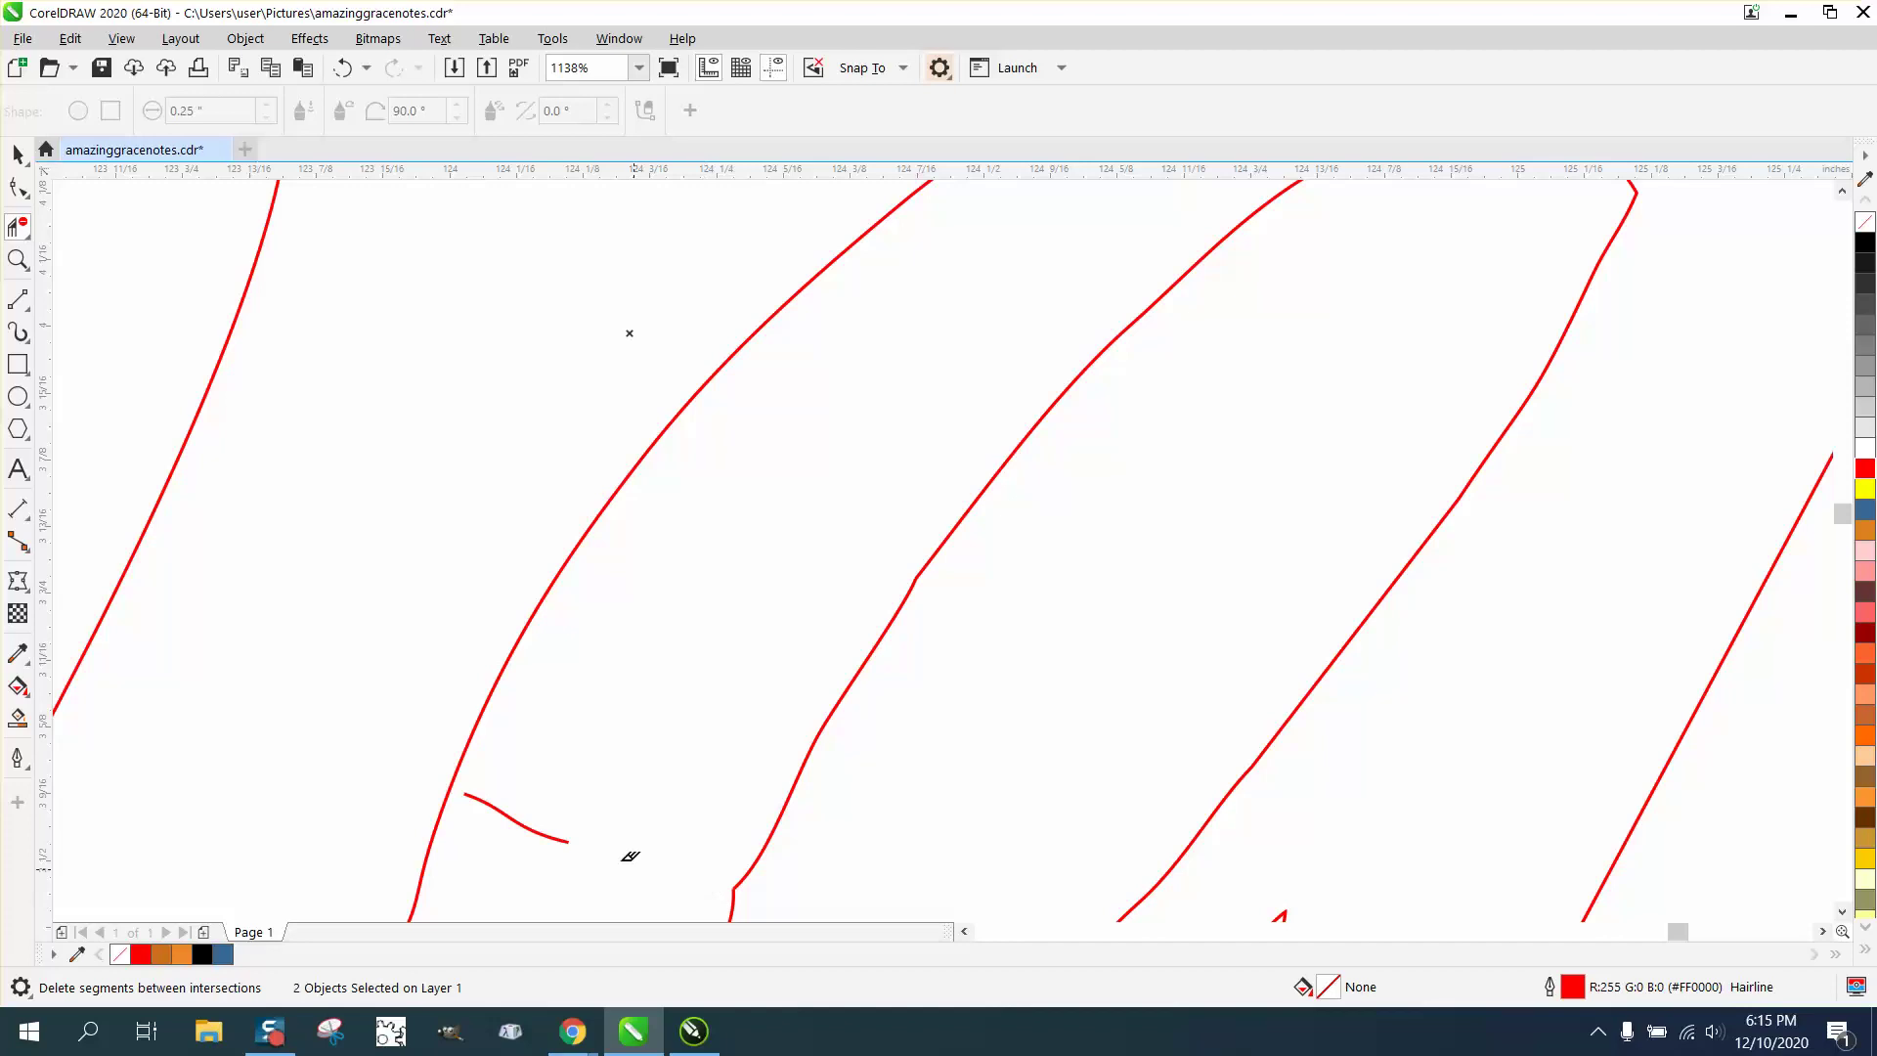
{"action": "left_click", "coordinate": [556, 827]}
Step: Break apart the outlined "mazing" curve, including the watermark shapes in its "g", into separate objects
{"action": "scroll", "coordinate": [799, 713], "scroll_direction": "down", "scroll_amount": 5}
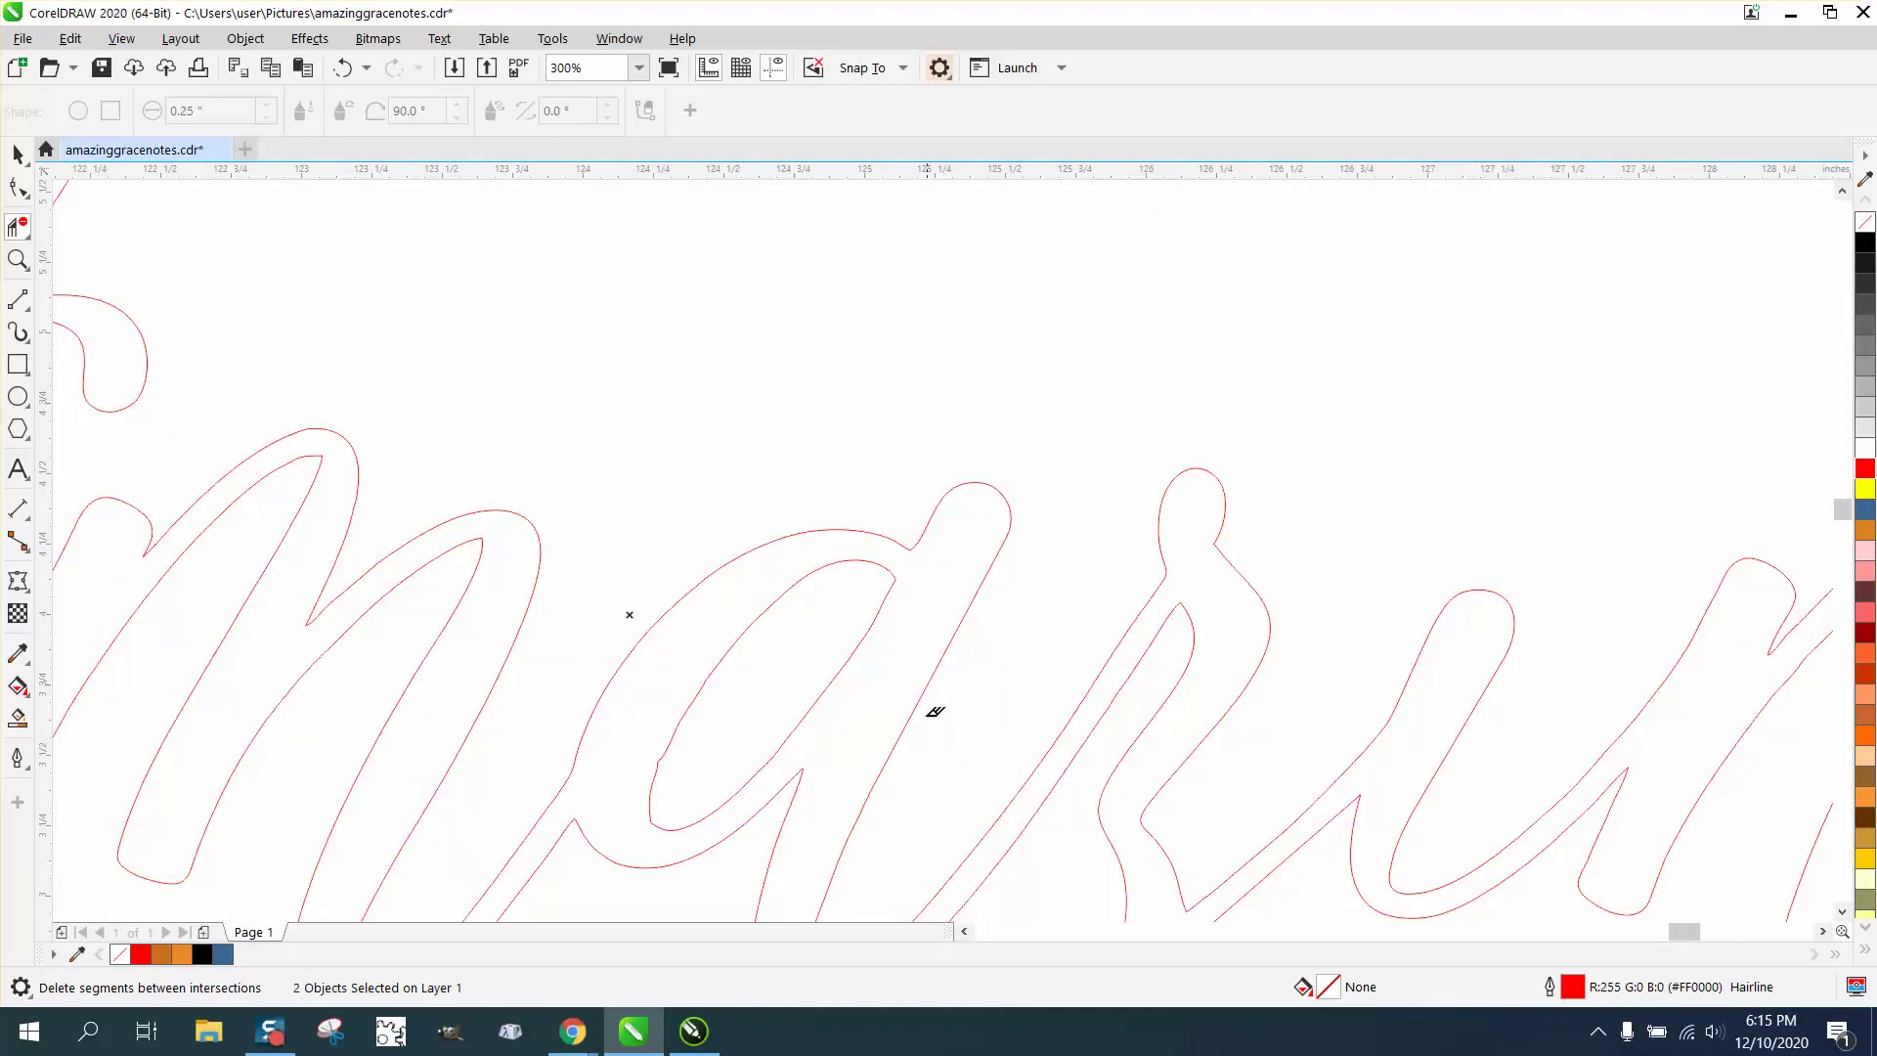
{"action": "left_click", "coordinate": [18, 259]}
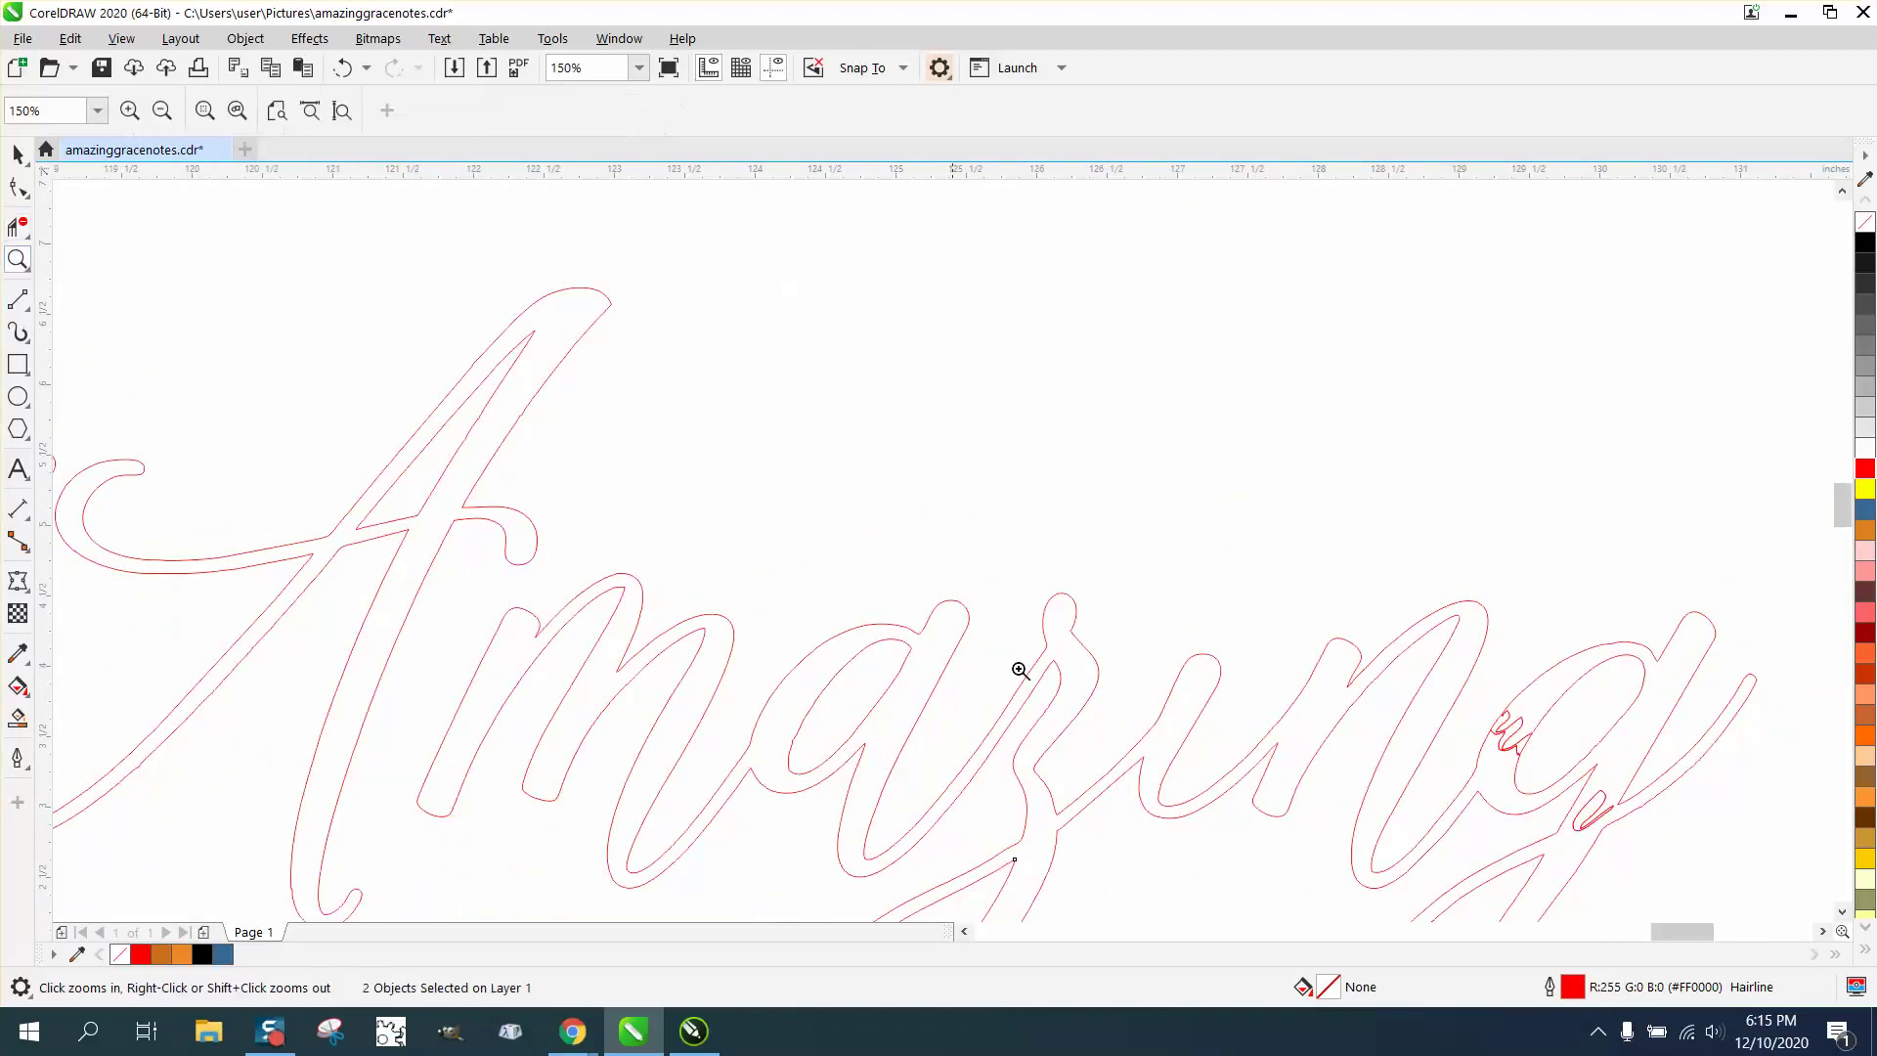
{"action": "left_click_drag", "start_coordinate": [1455, 684], "coordinate": [1667, 893]}
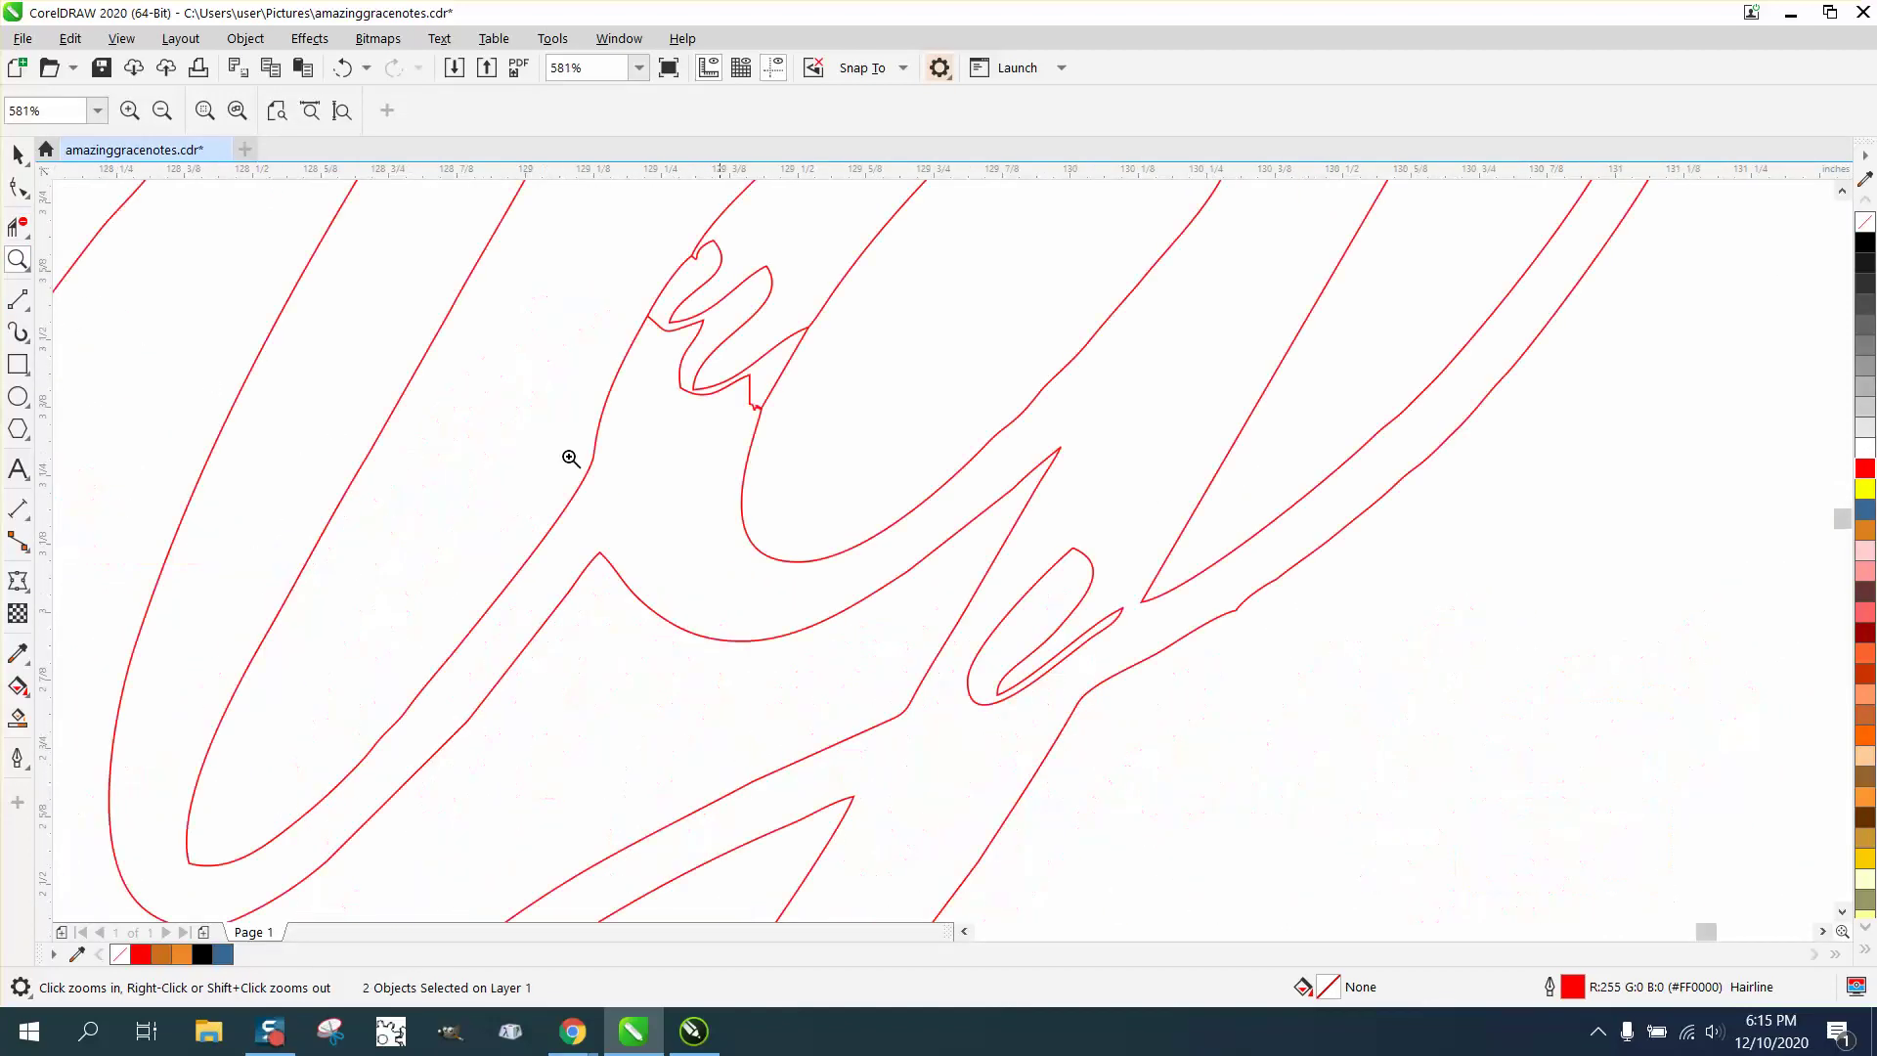
{"action": "left_click", "coordinate": [18, 226]}
{"action": "key", "text": "space"}
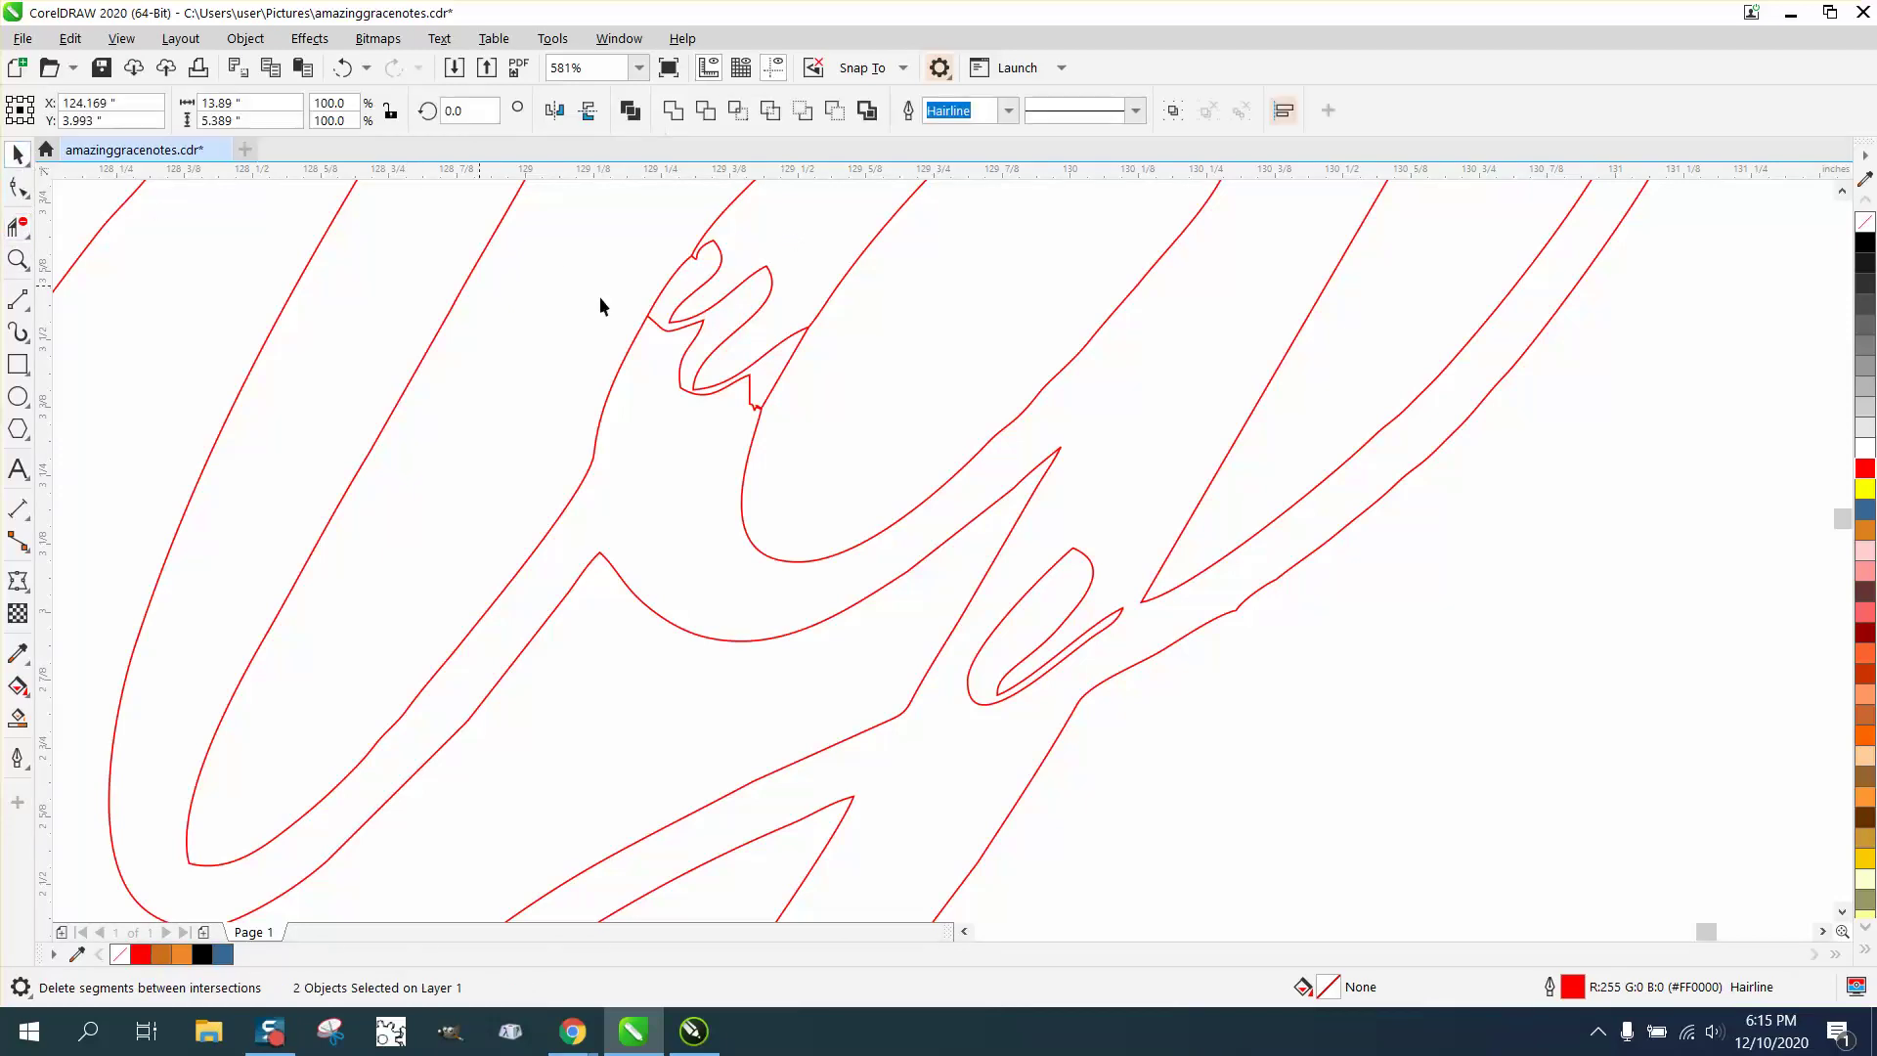
{"action": "left_click", "coordinate": [1527, 528]}
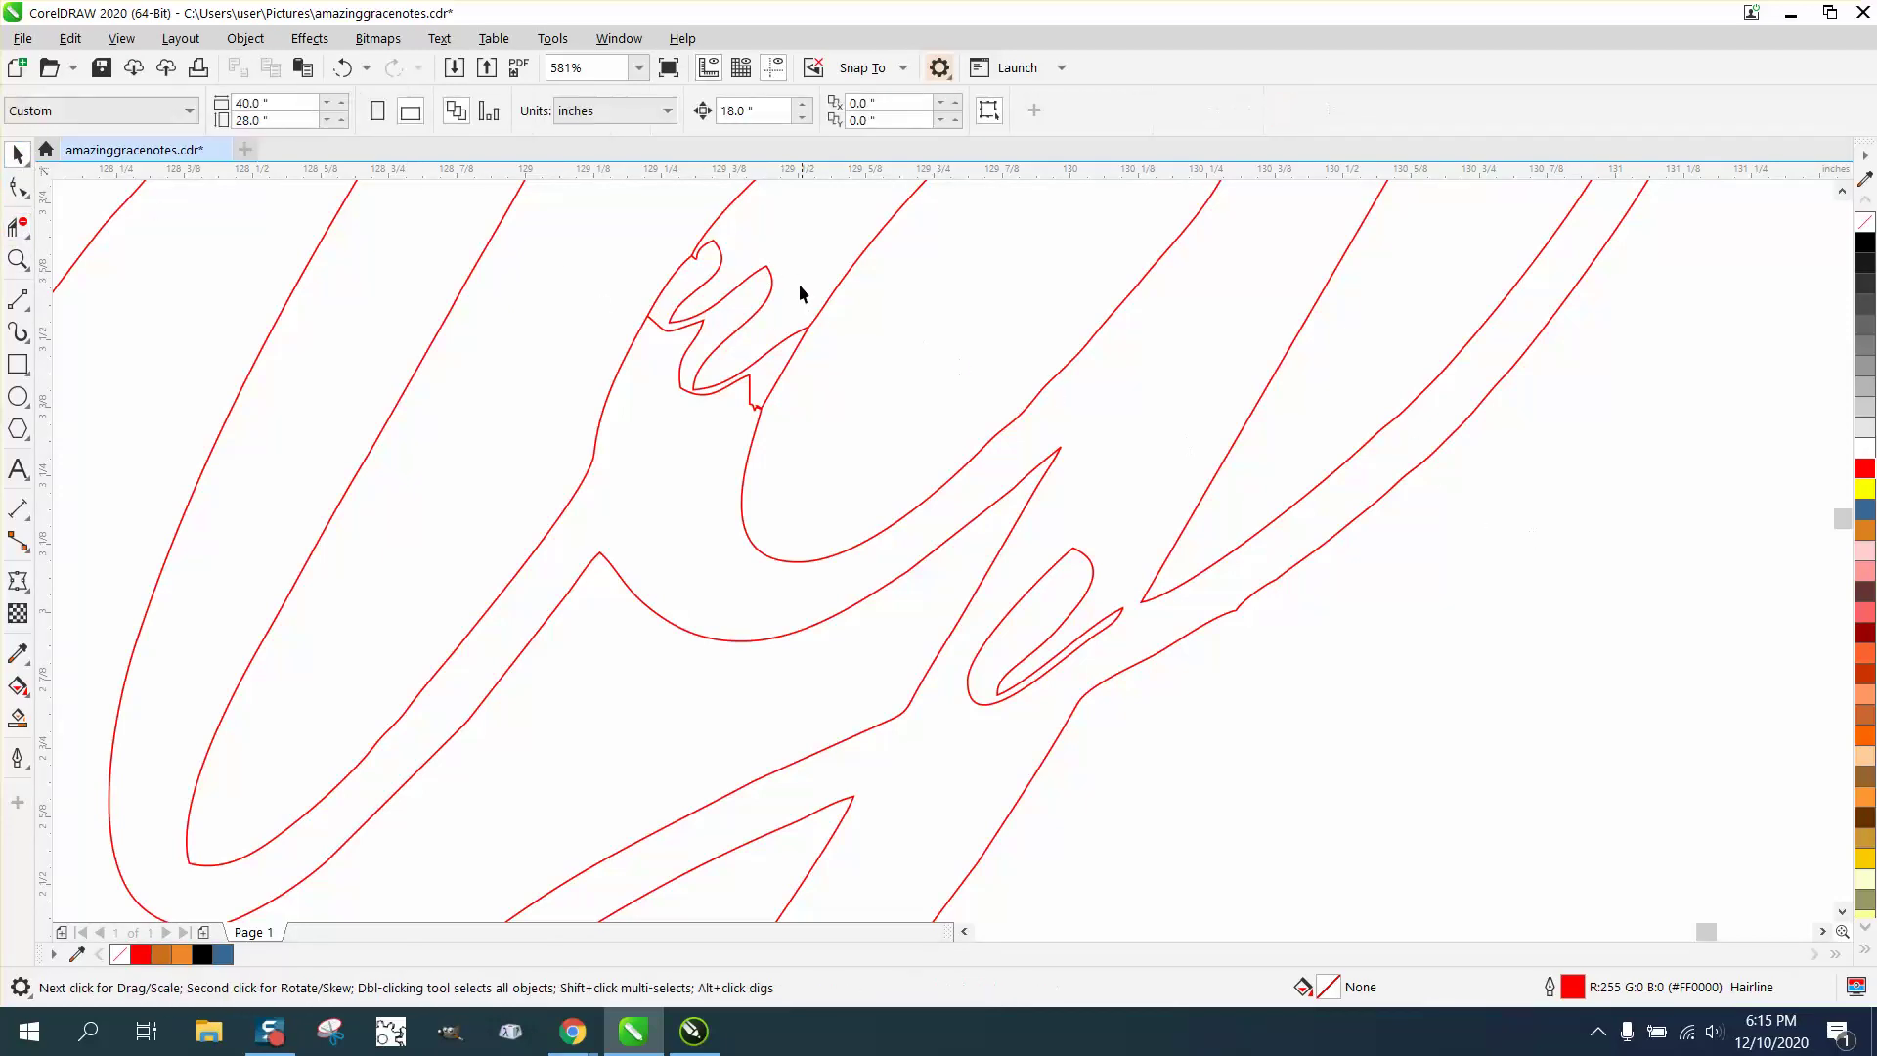
{"action": "left_click", "coordinate": [769, 278]}
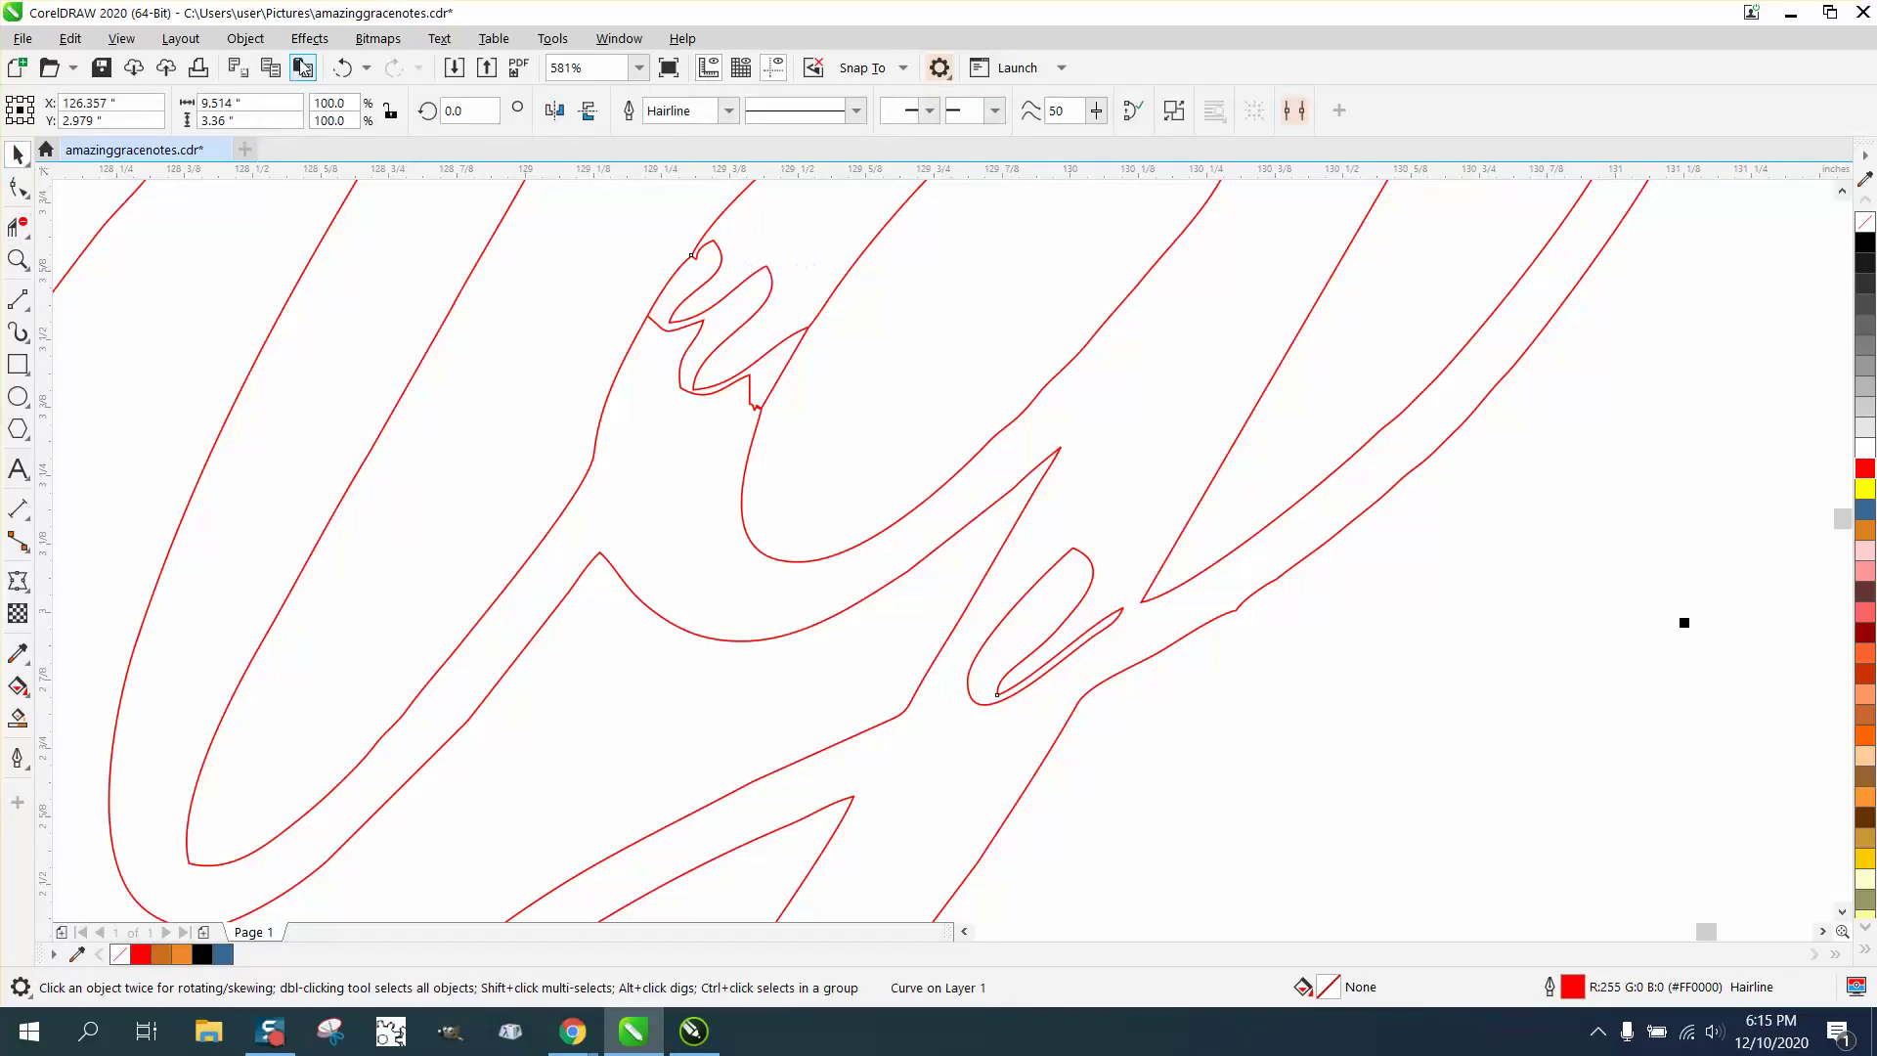
{"action": "left_click", "coordinate": [245, 39]}
{"action": "left_click", "coordinate": [311, 559]}
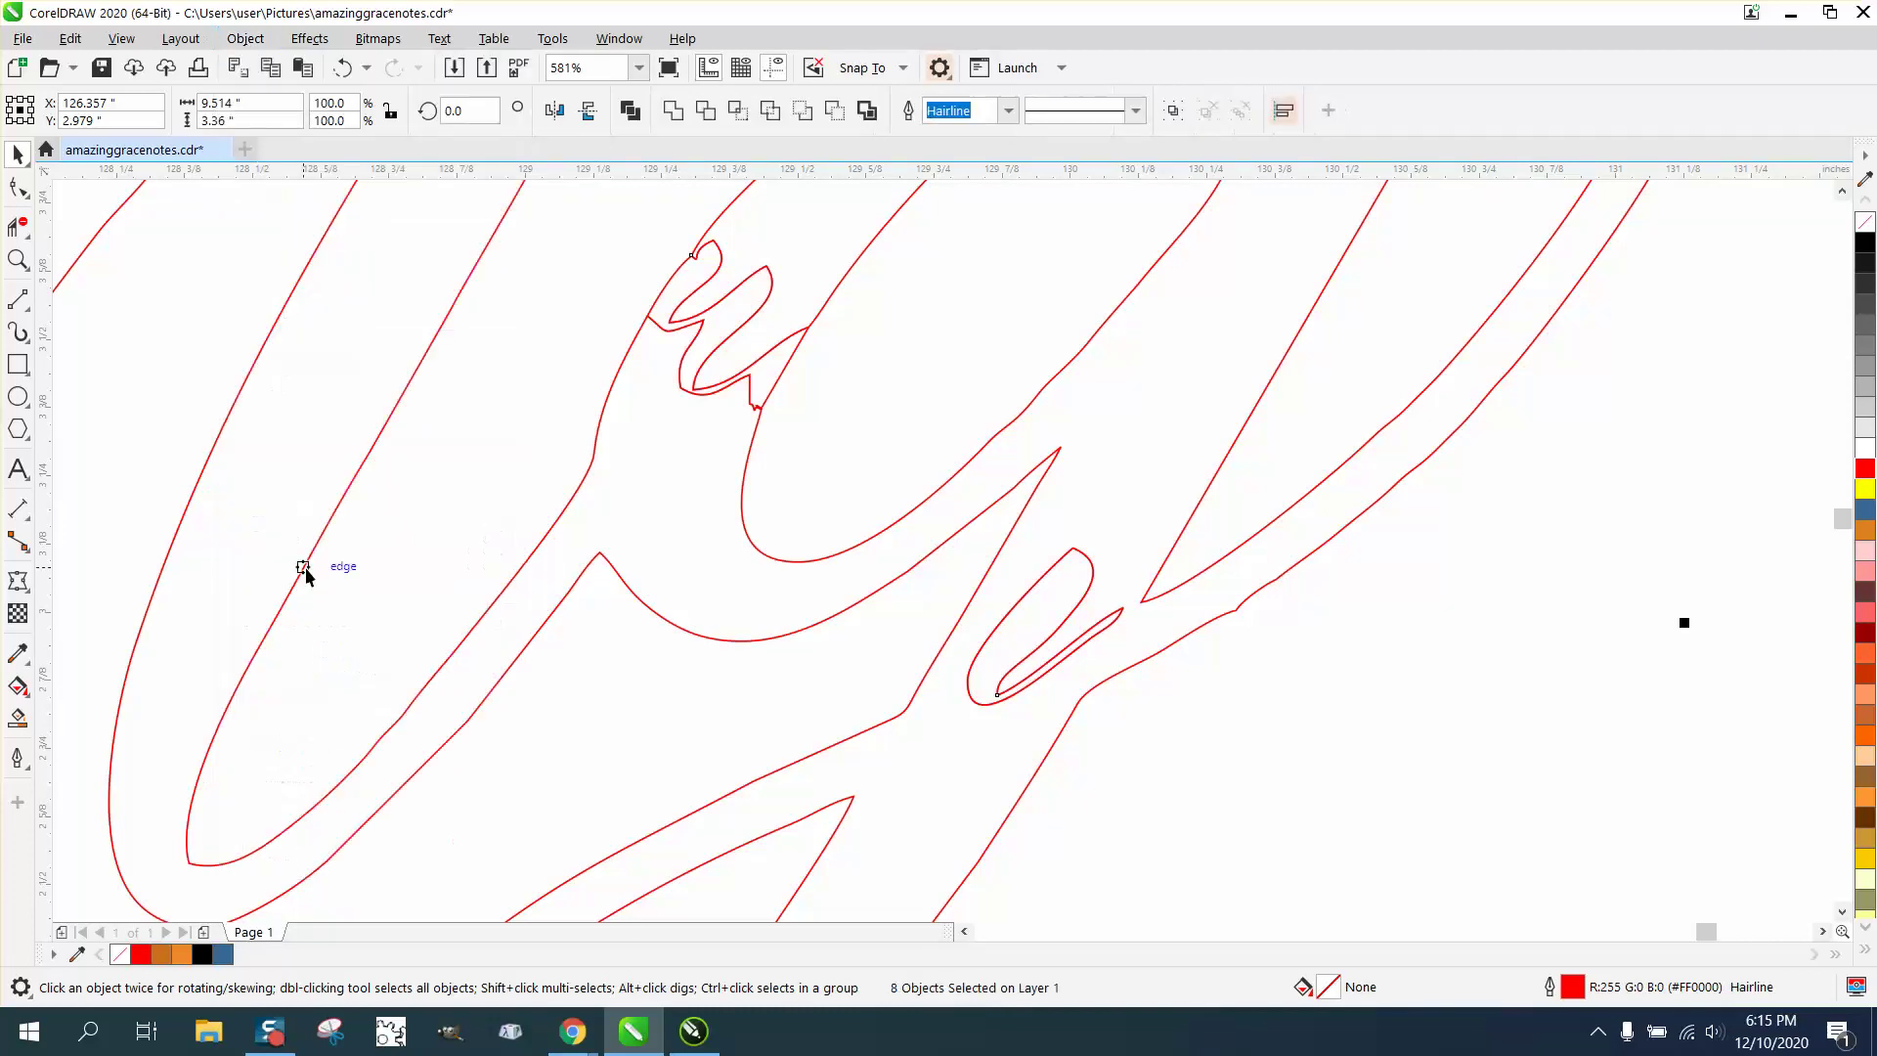
{"action": "left_click", "coordinate": [871, 361]}
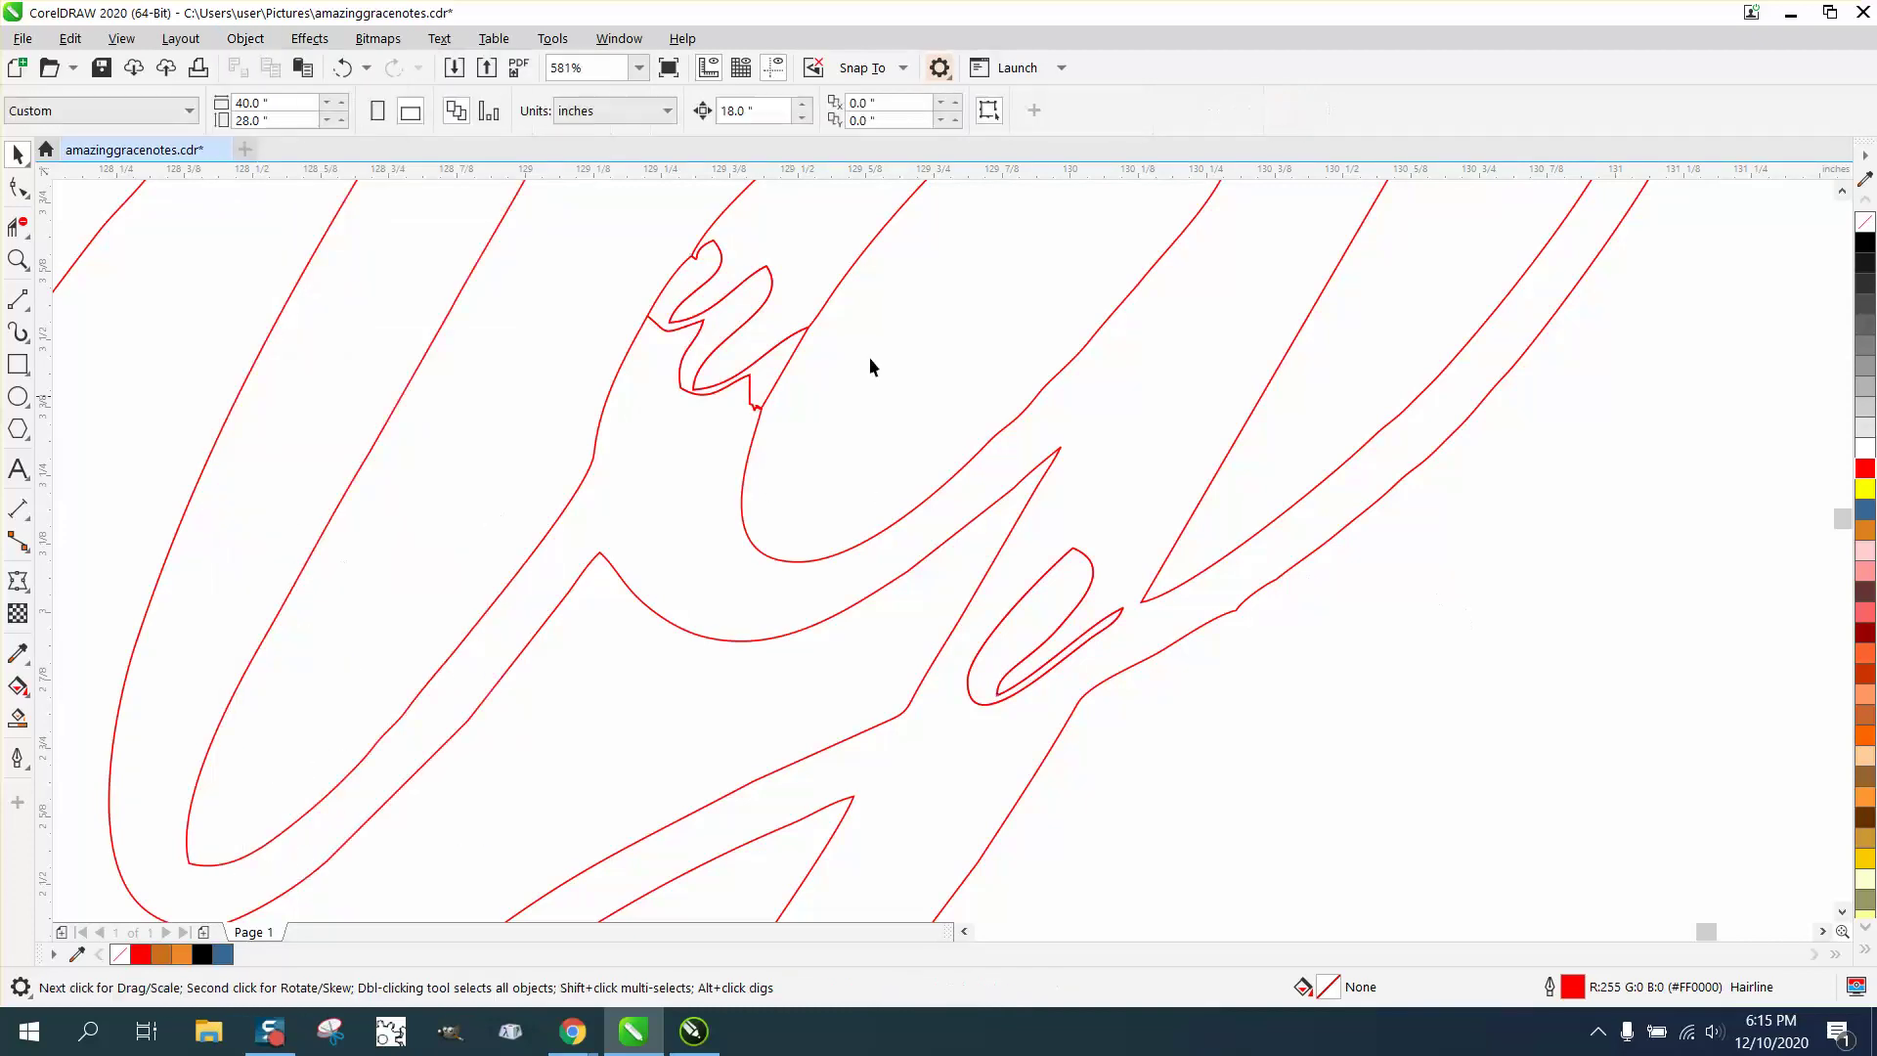
{"action": "left_click", "coordinate": [770, 281]}
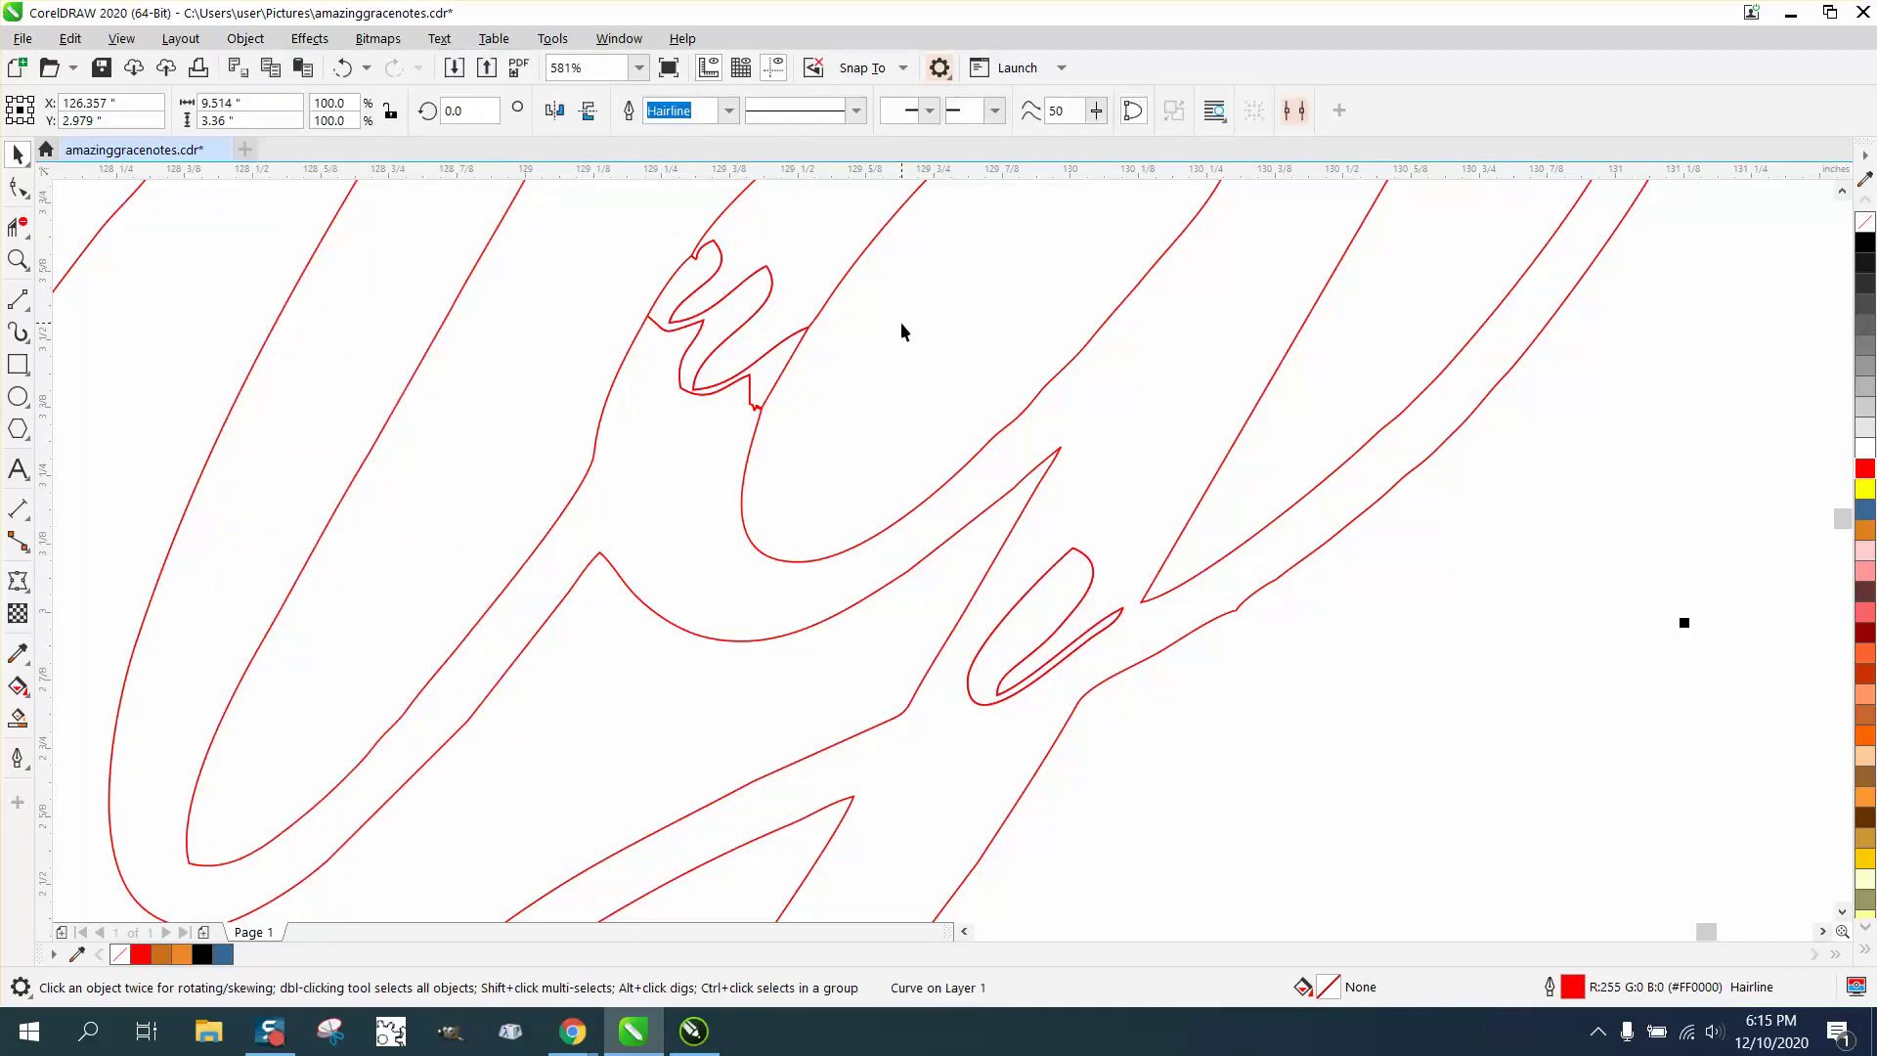
{"action": "key", "text": "Delete"}
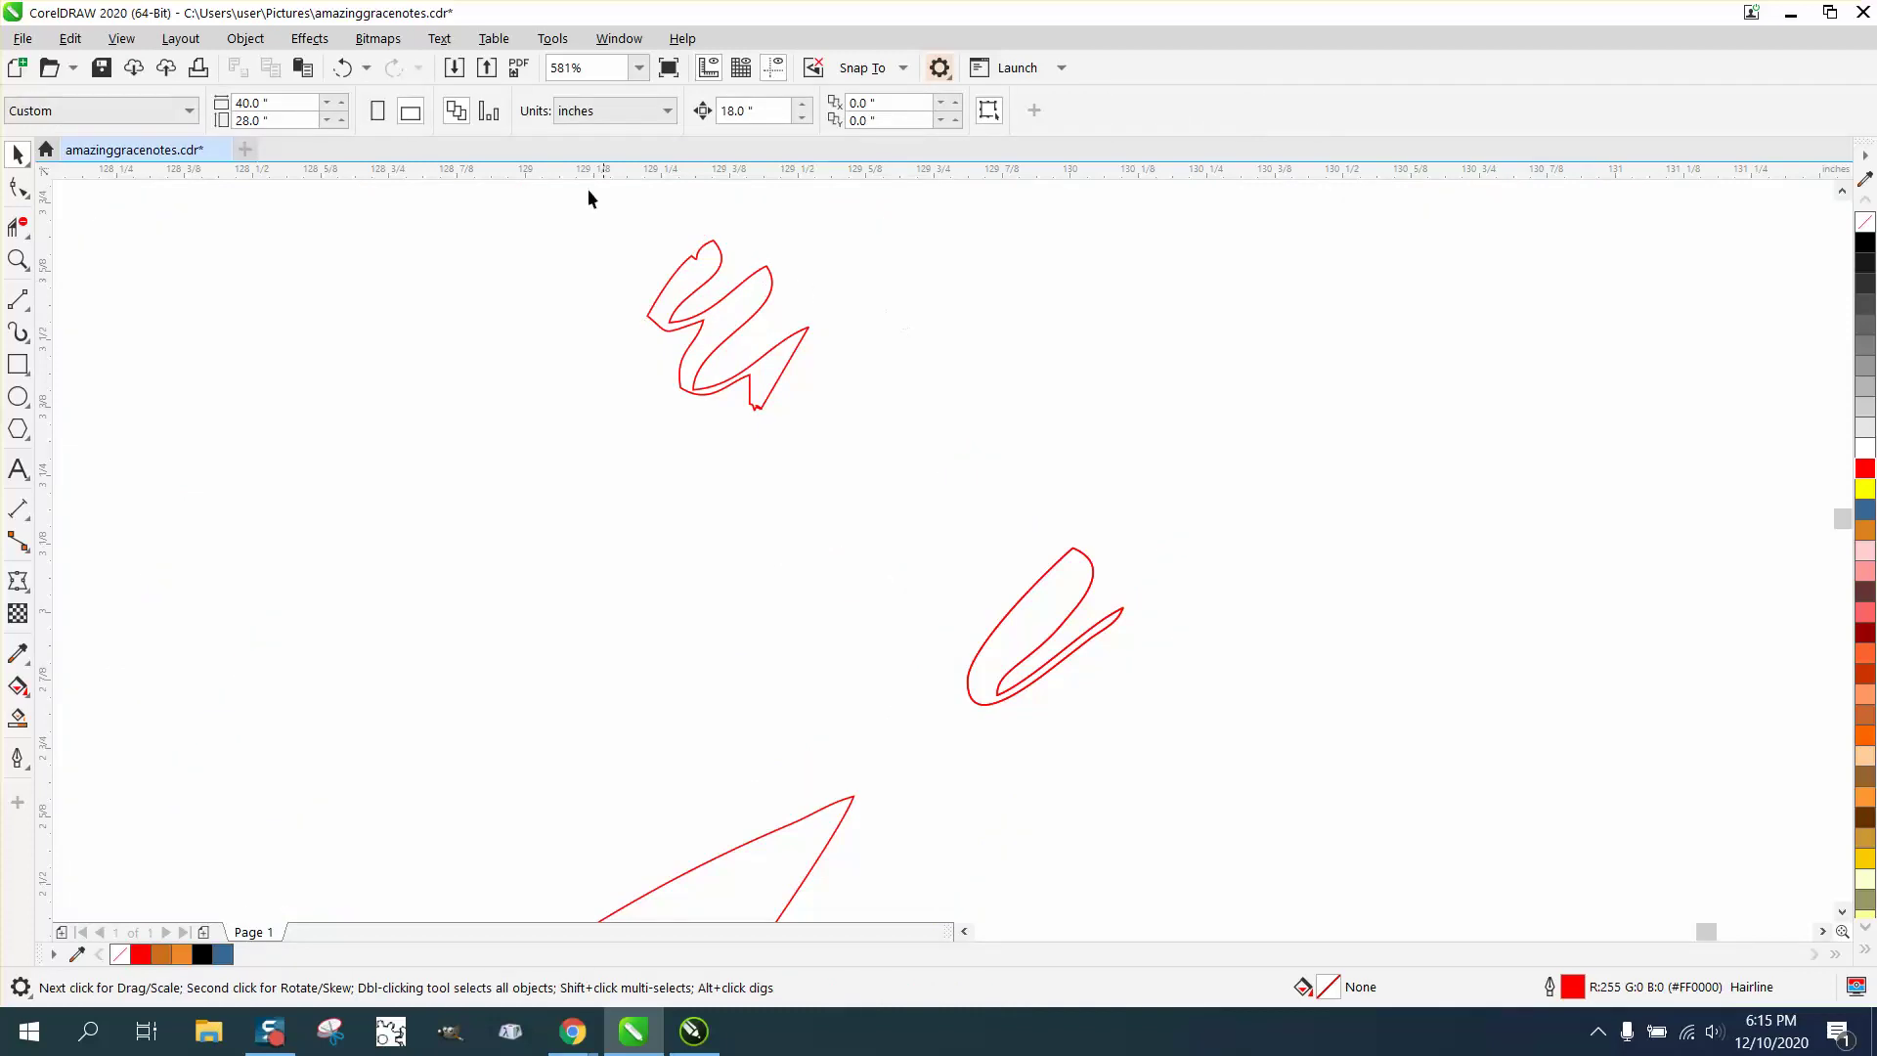
{"action": "left_click", "coordinate": [344, 71]}
Step: Move the main "mazing" outline up 18 inches and delete the two separated watermark shapes from the "g"
{"action": "scroll", "coordinate": [1022, 411], "scroll_direction": "down", "scroll_amount": 2}
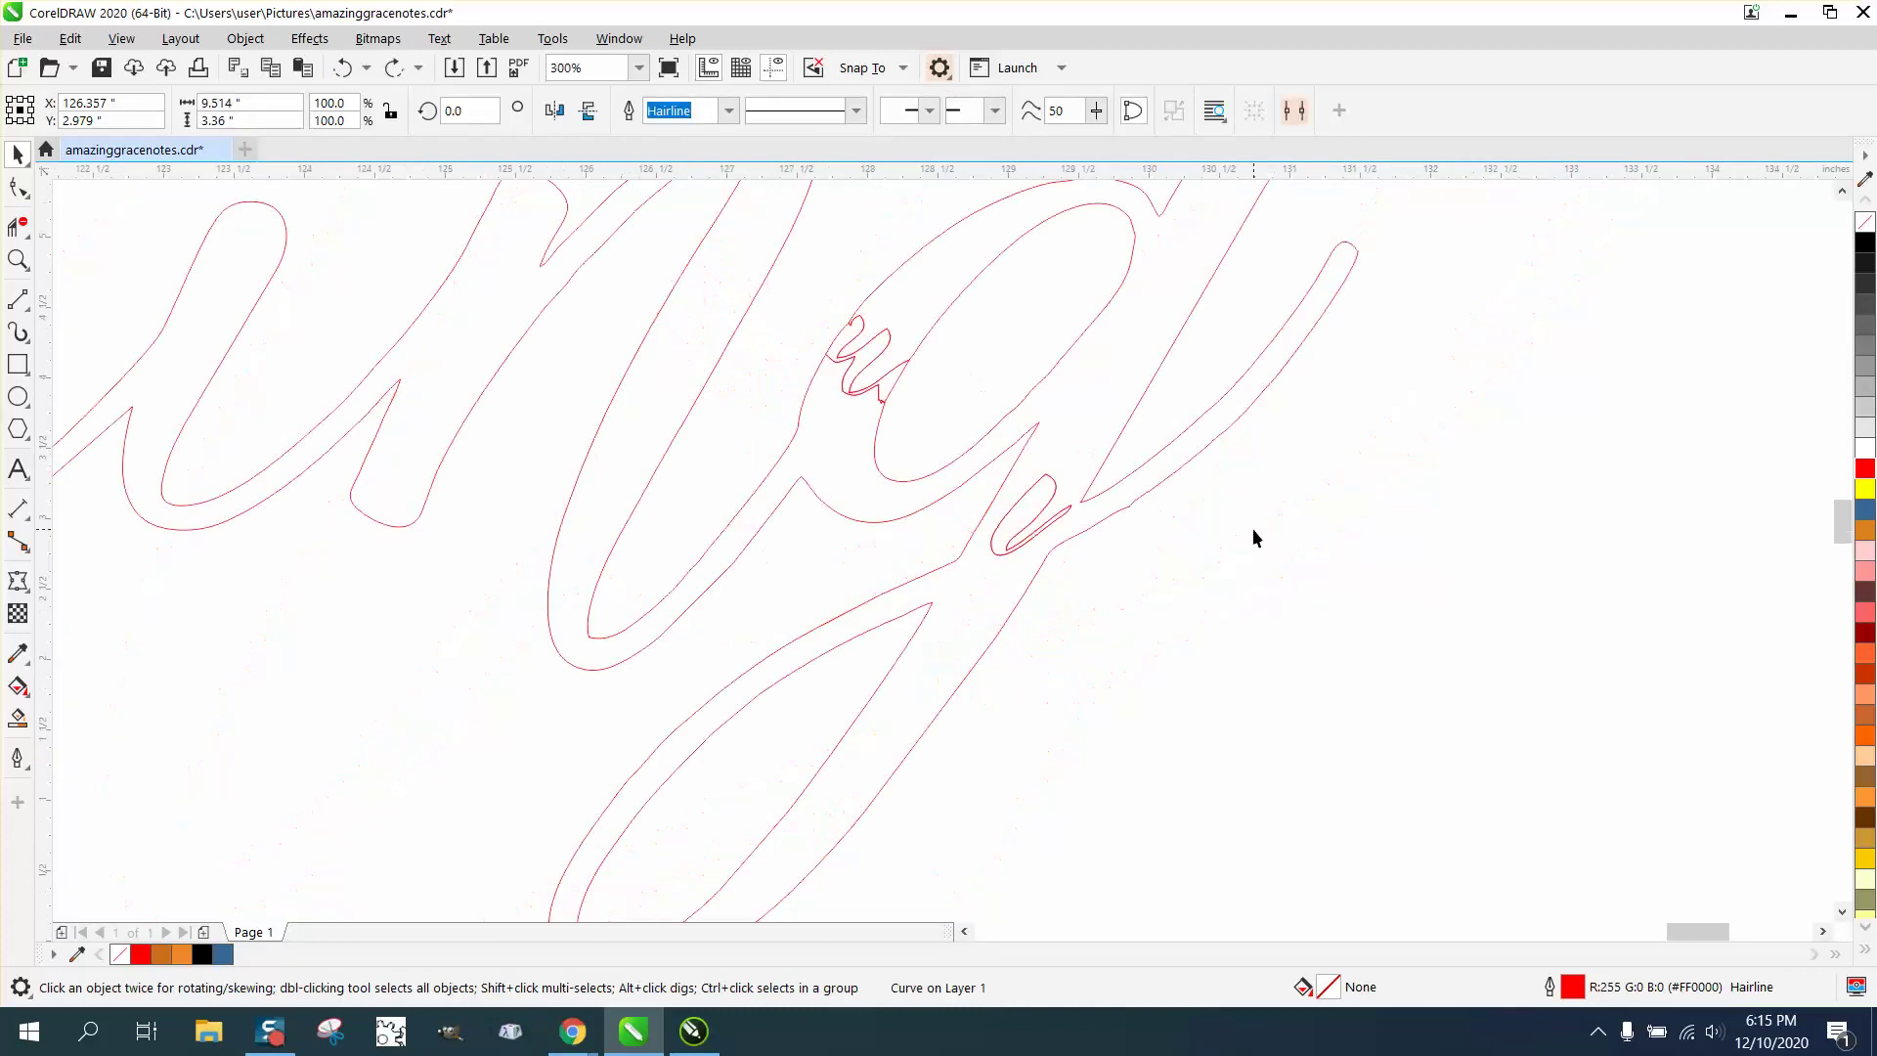
{"action": "key", "text": "Delete"}
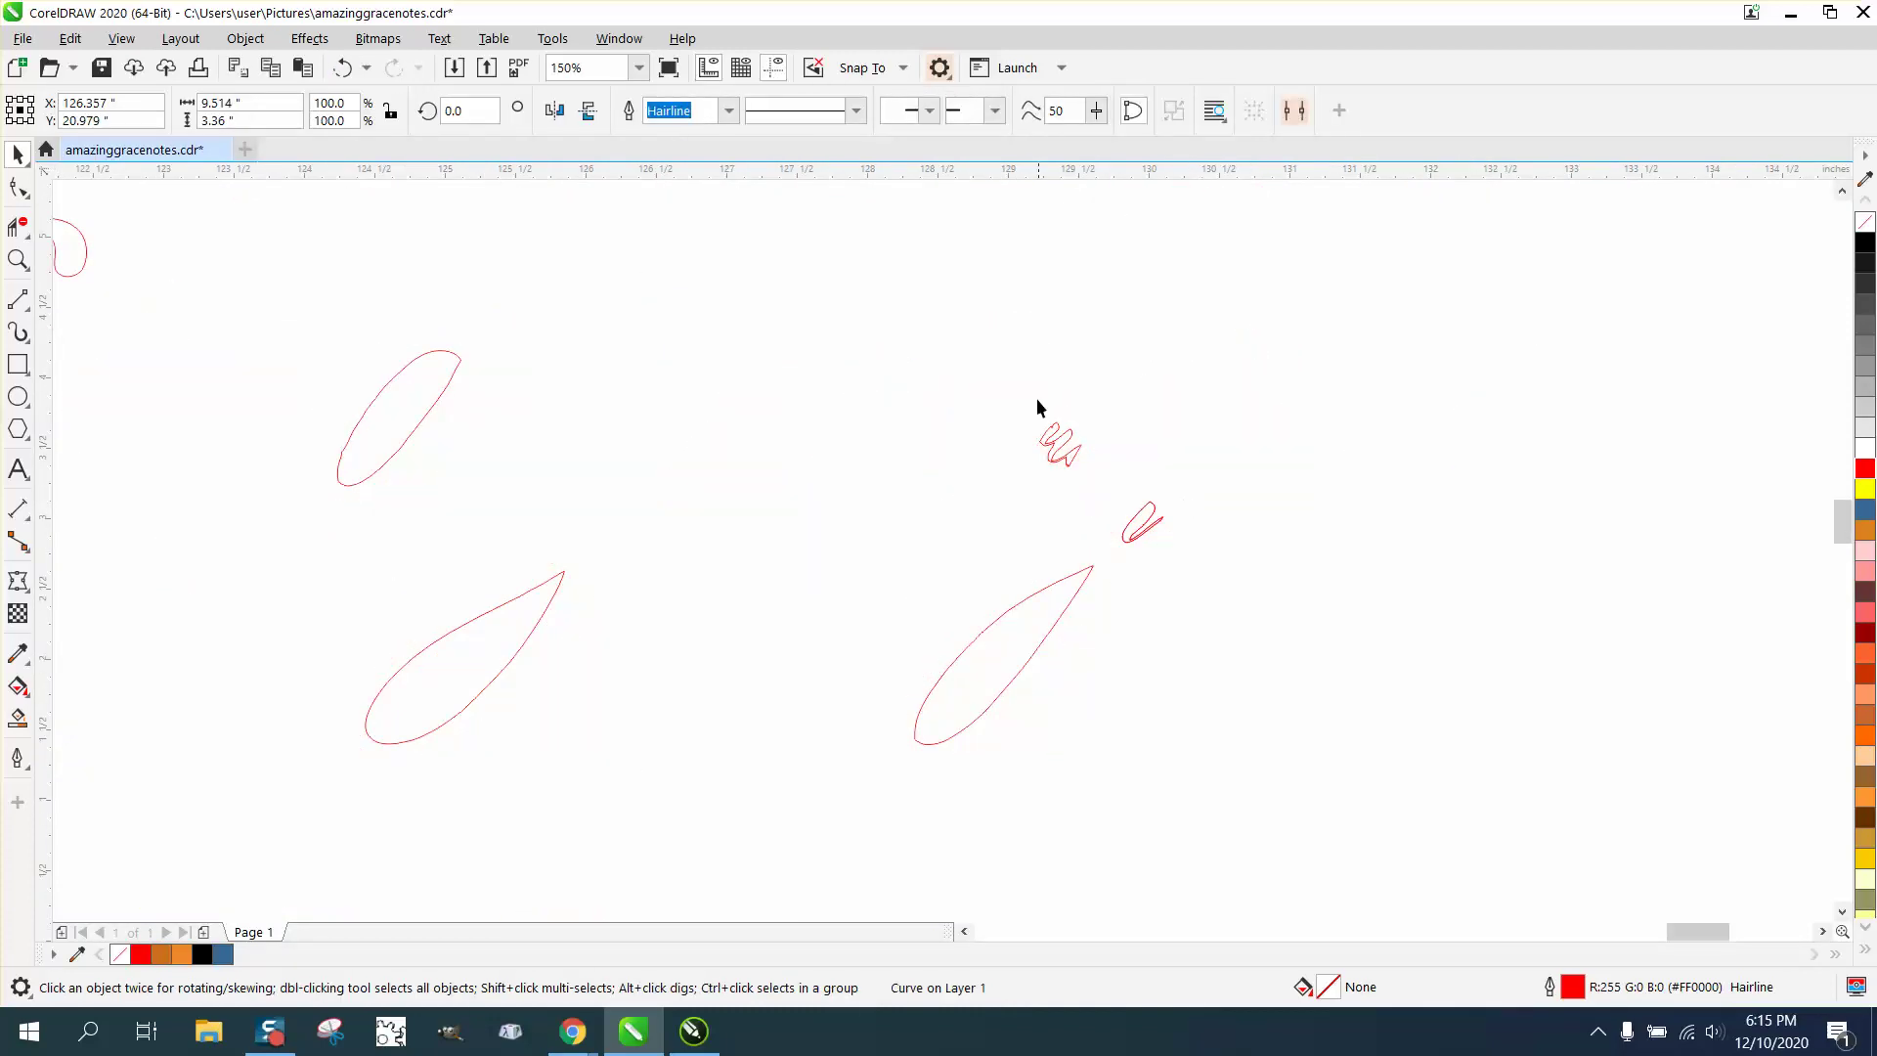
{"action": "left_click_drag", "start_coordinate": [1036, 409], "coordinate": [1131, 493]}
{"action": "key", "text": "Delete"}
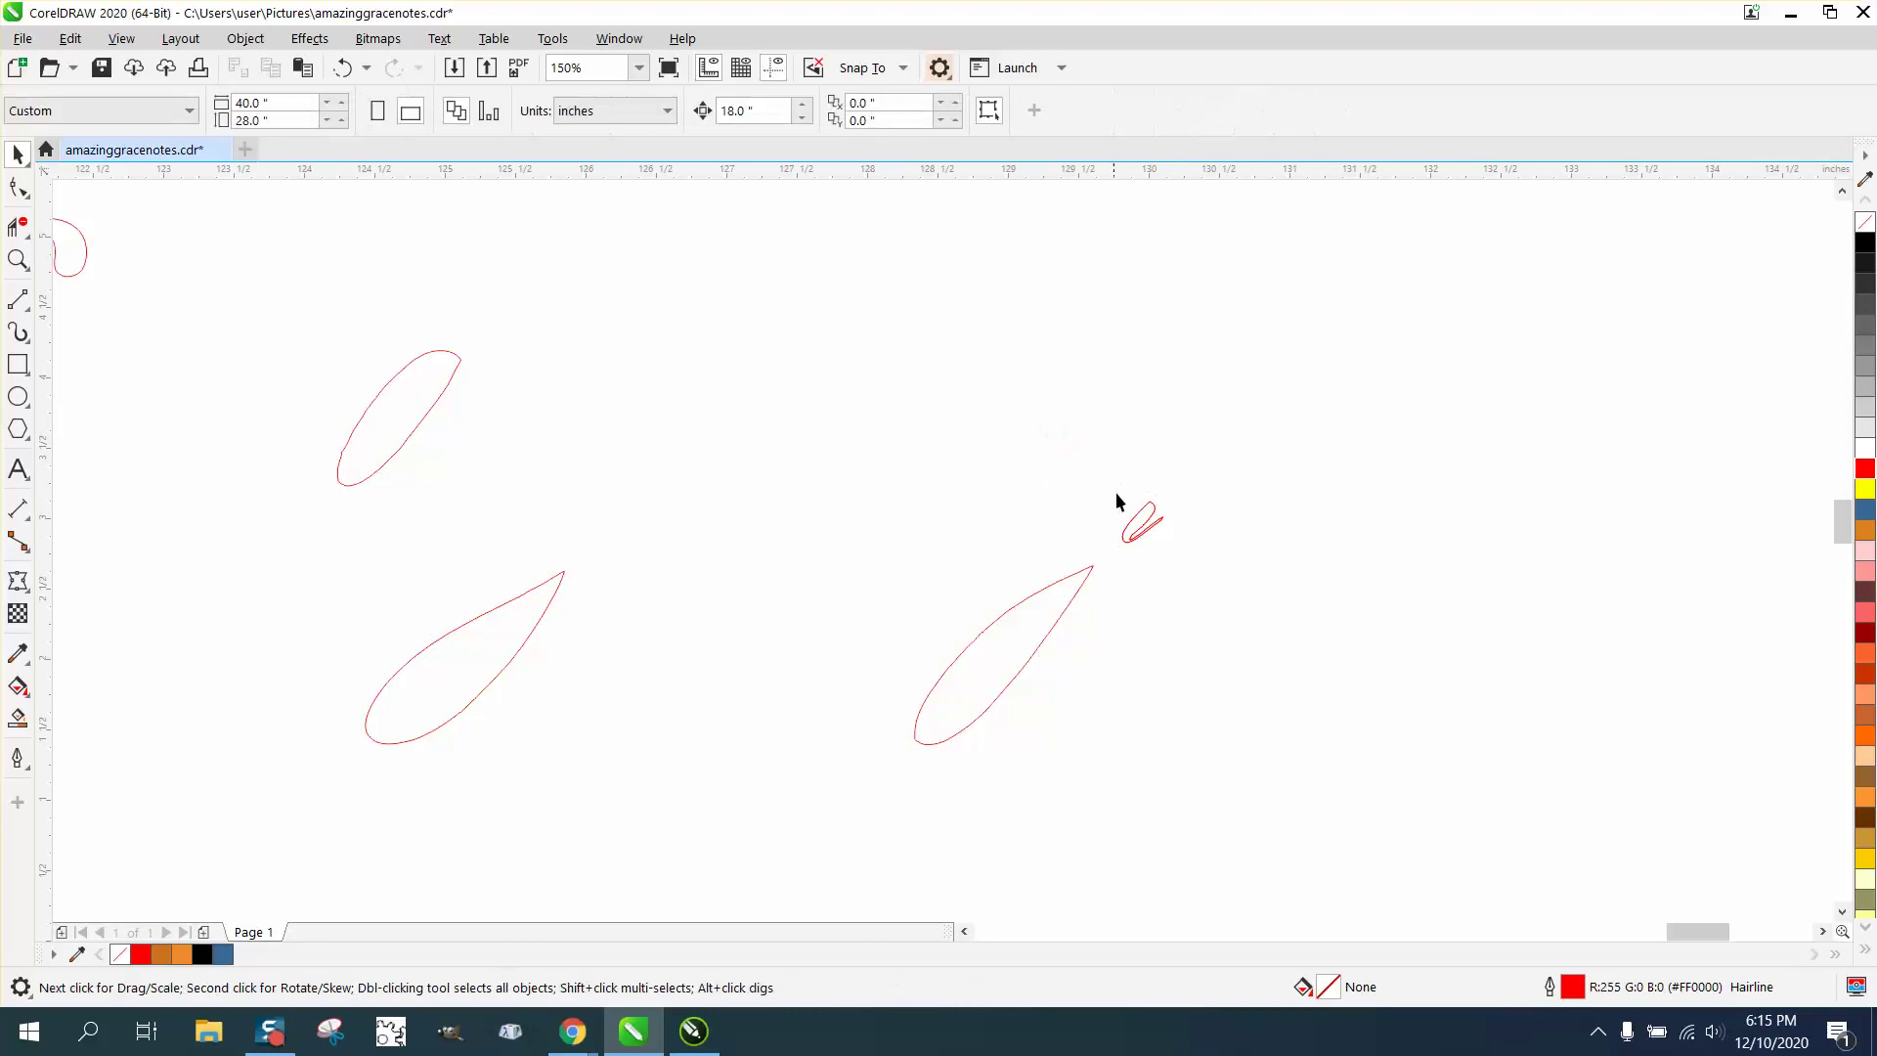
{"action": "left_click_drag", "start_coordinate": [1193, 549], "coordinate": [1195, 552]}
{"action": "key", "text": "Delete"}
Step: Move the main "mazing" outline back down 18 inches to its place beside the capital "A"
{"action": "scroll", "coordinate": [1199, 546], "scroll_direction": "down", "scroll_amount": 6}
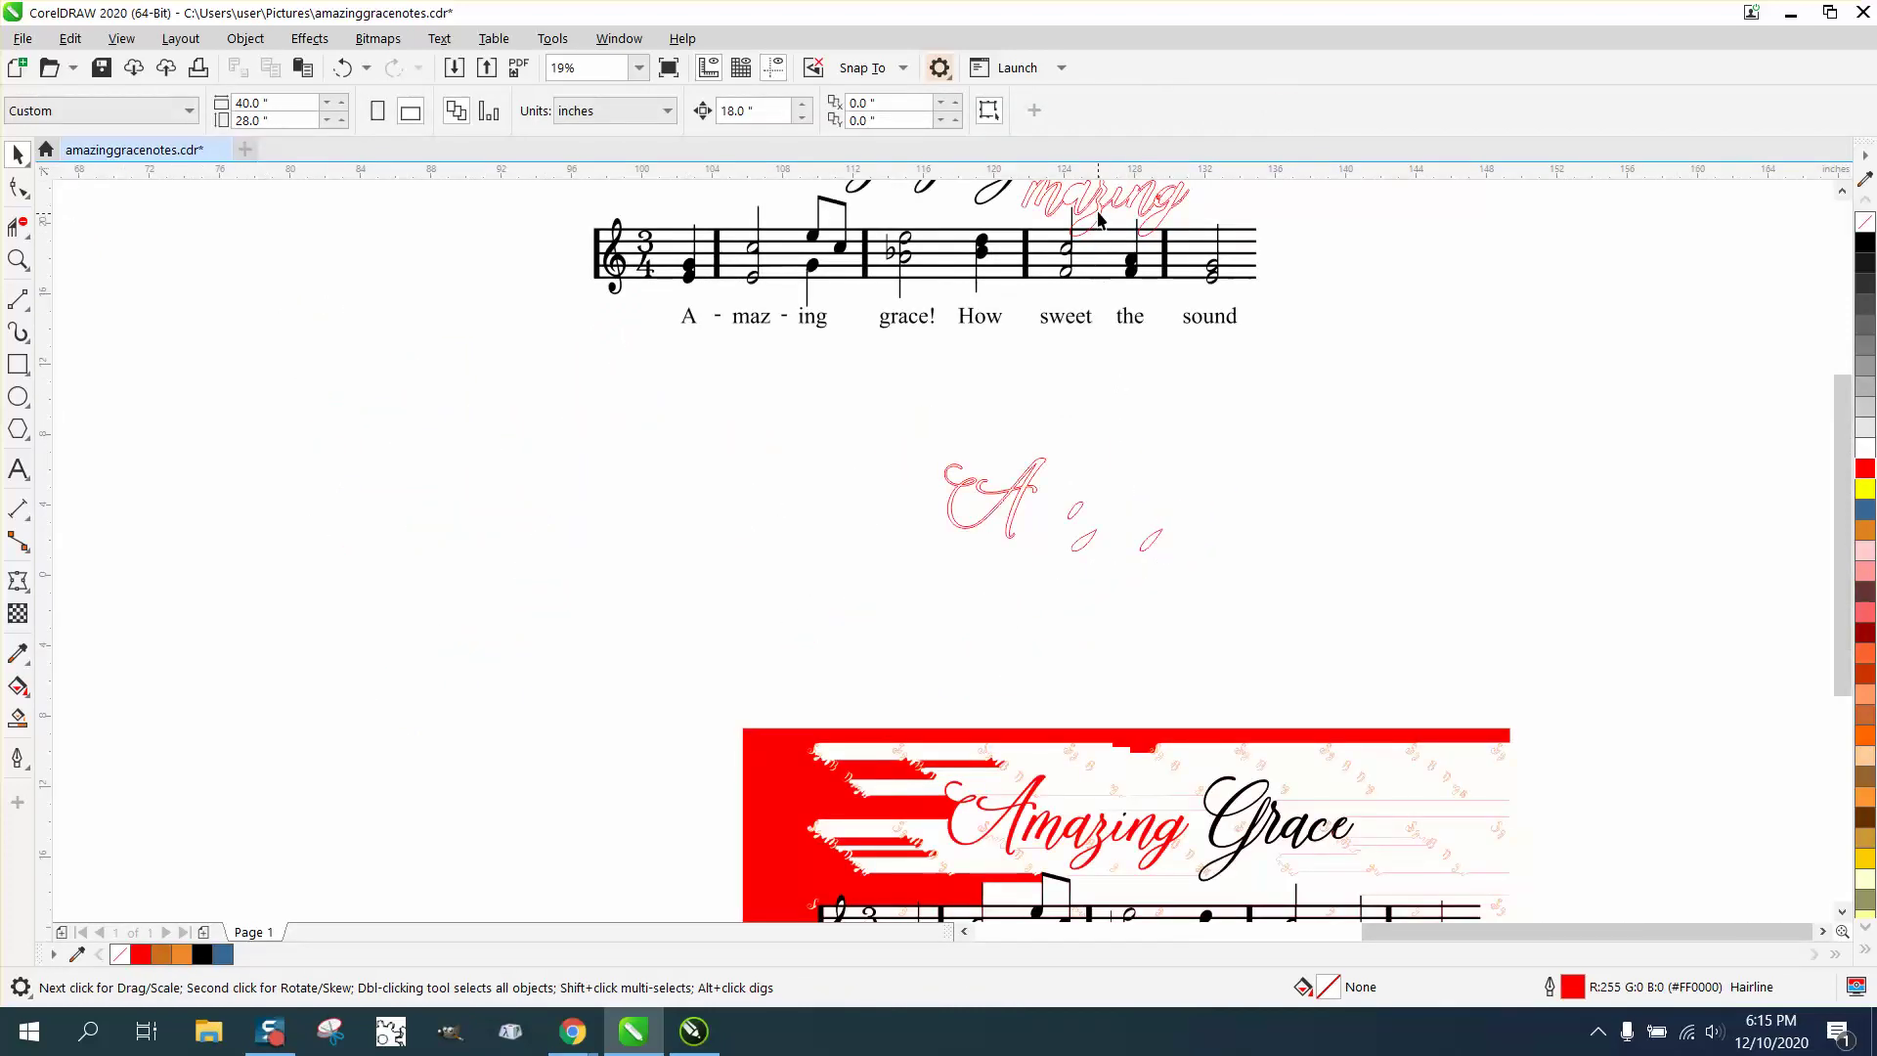
{"action": "left_click", "coordinate": [1100, 214]}
{"action": "key", "text": "Down"}
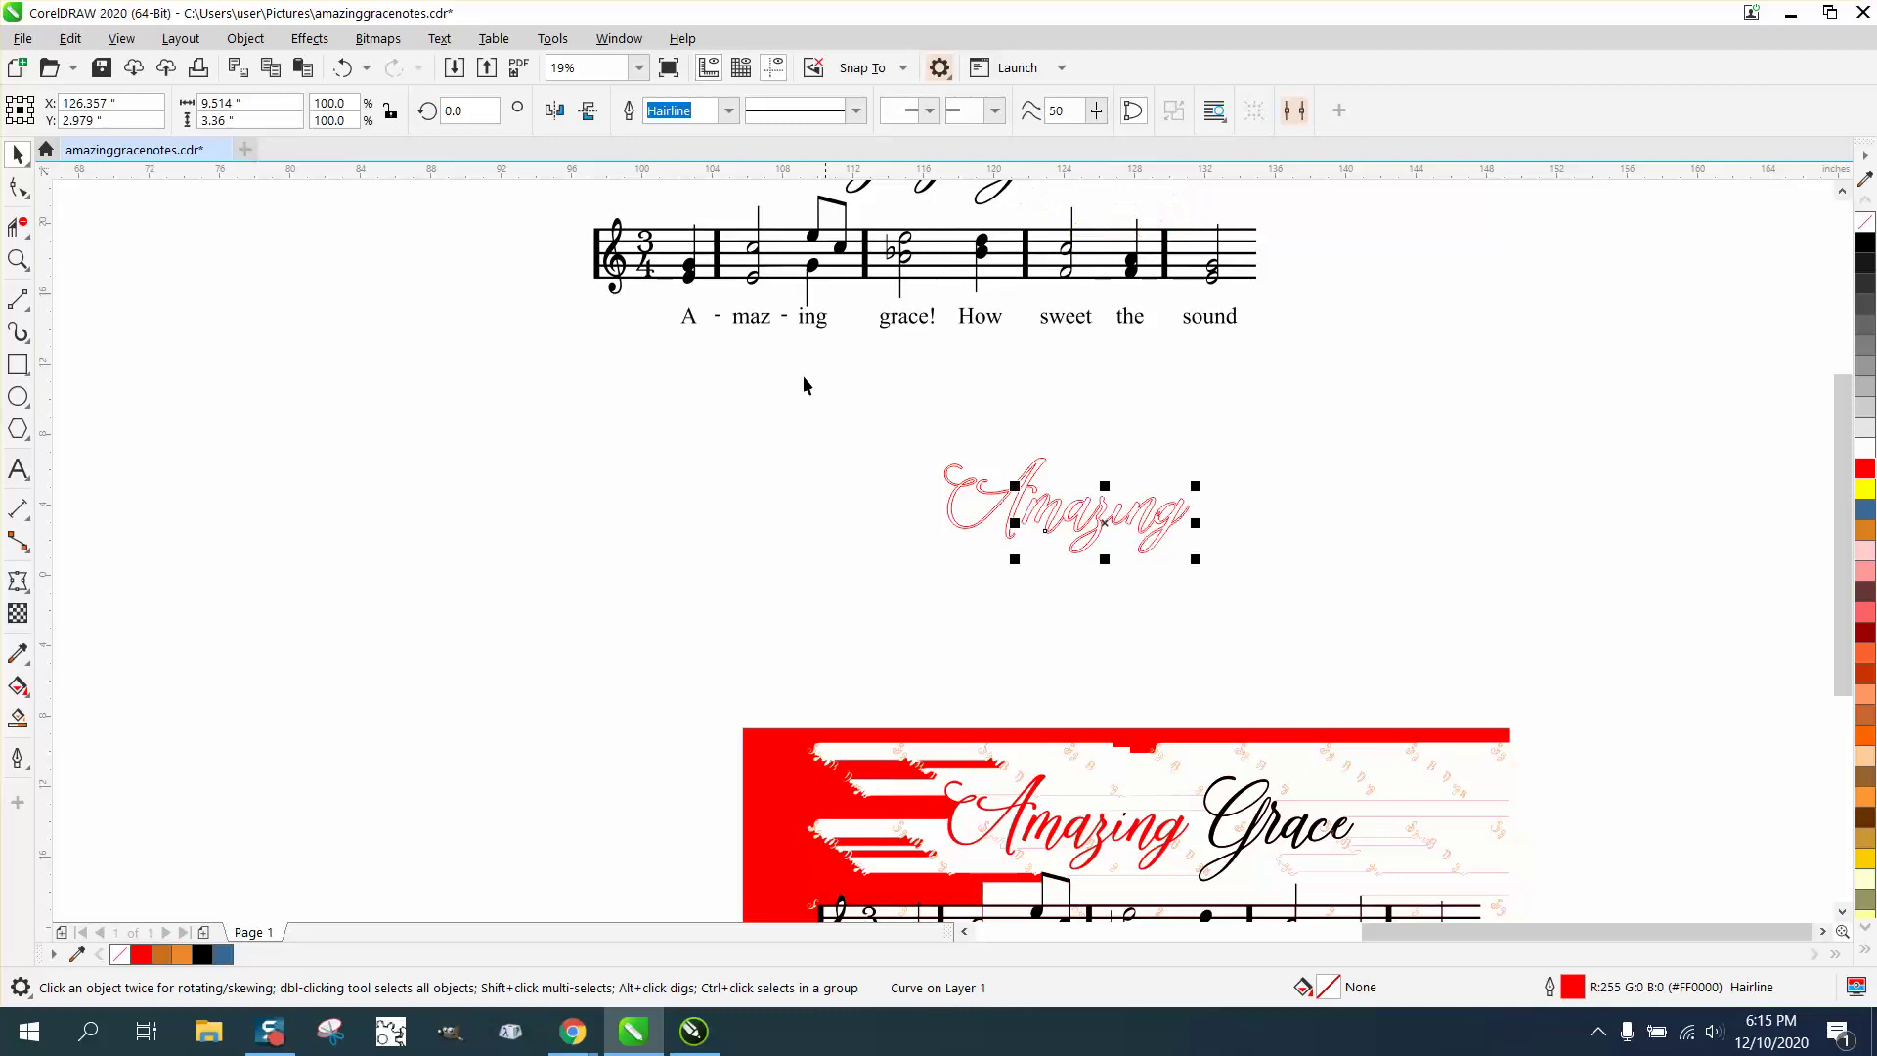
Step: Fill the "mazing" outline with black as a check, and undo the fill
{"action": "left_click", "coordinate": [17, 259]}
{"action": "left_click_drag", "start_coordinate": [910, 427], "coordinate": [1250, 571]}
{"action": "left_click", "coordinate": [1472, 700]}
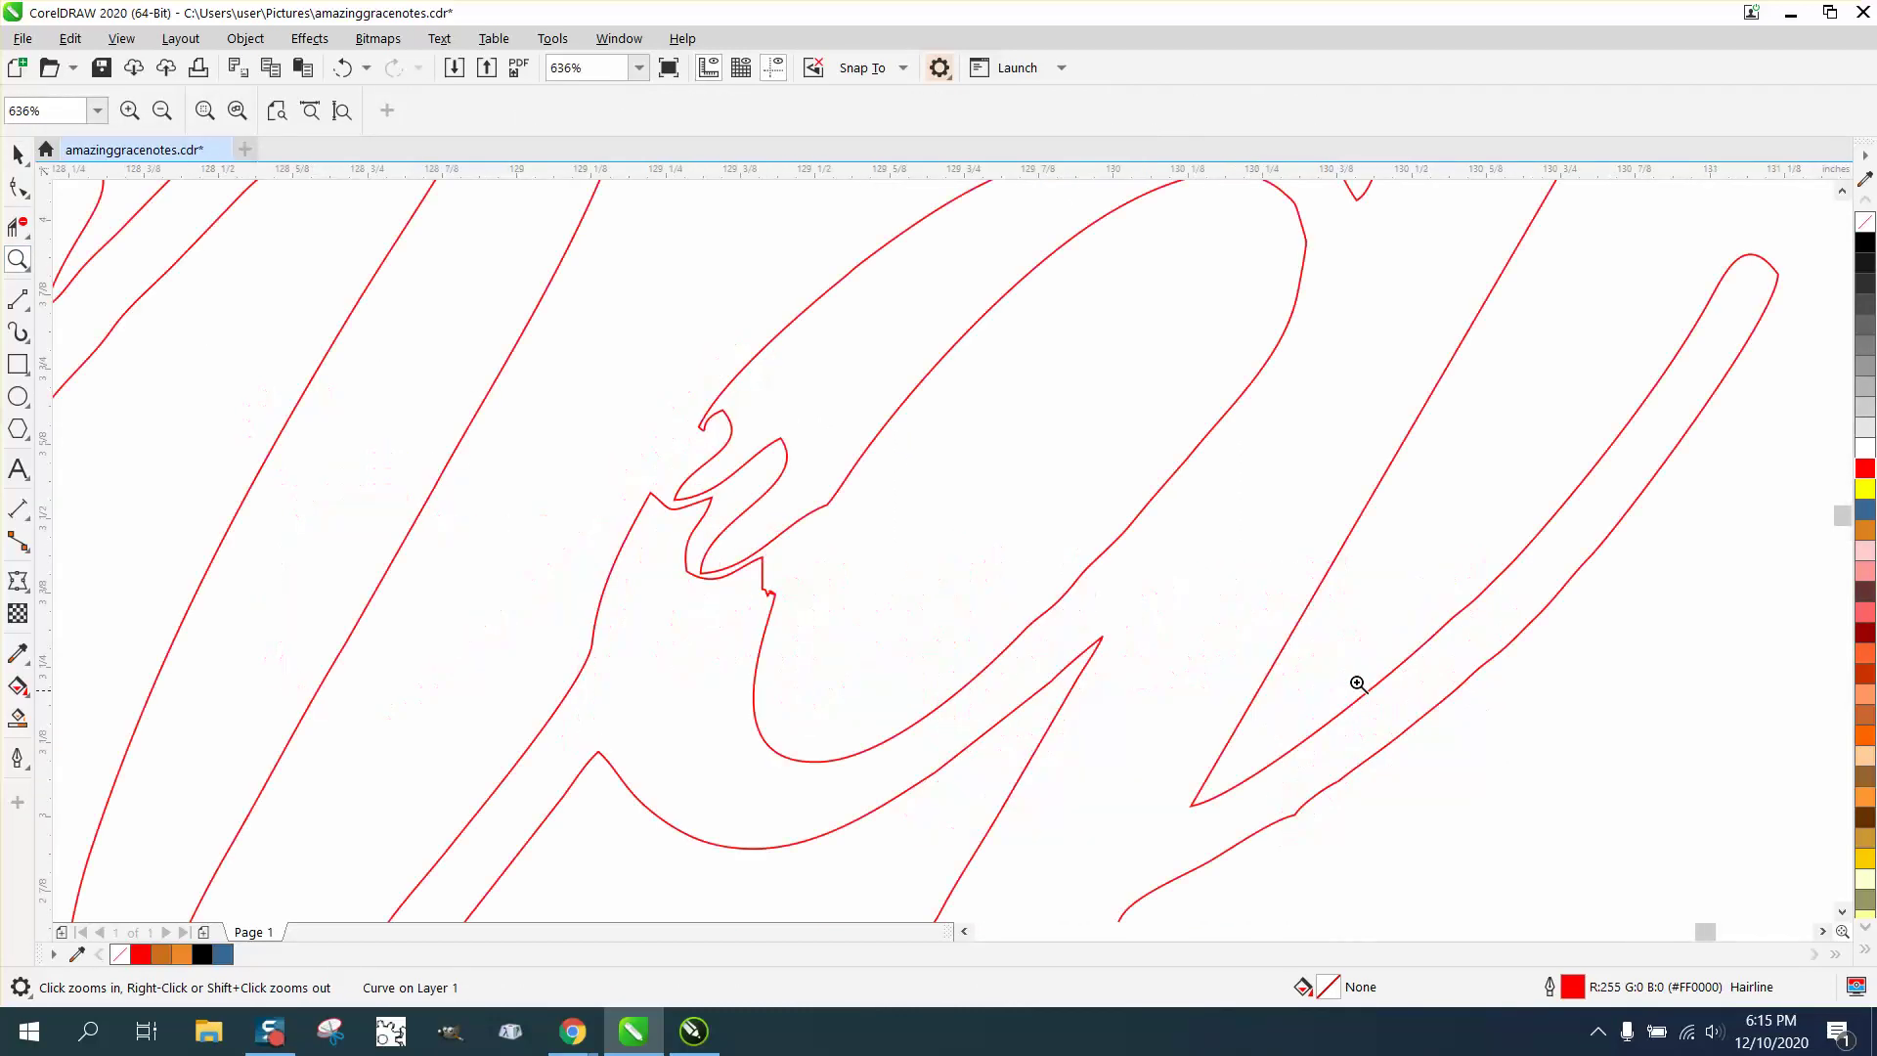
{"action": "right_click", "coordinate": [201, 364]}
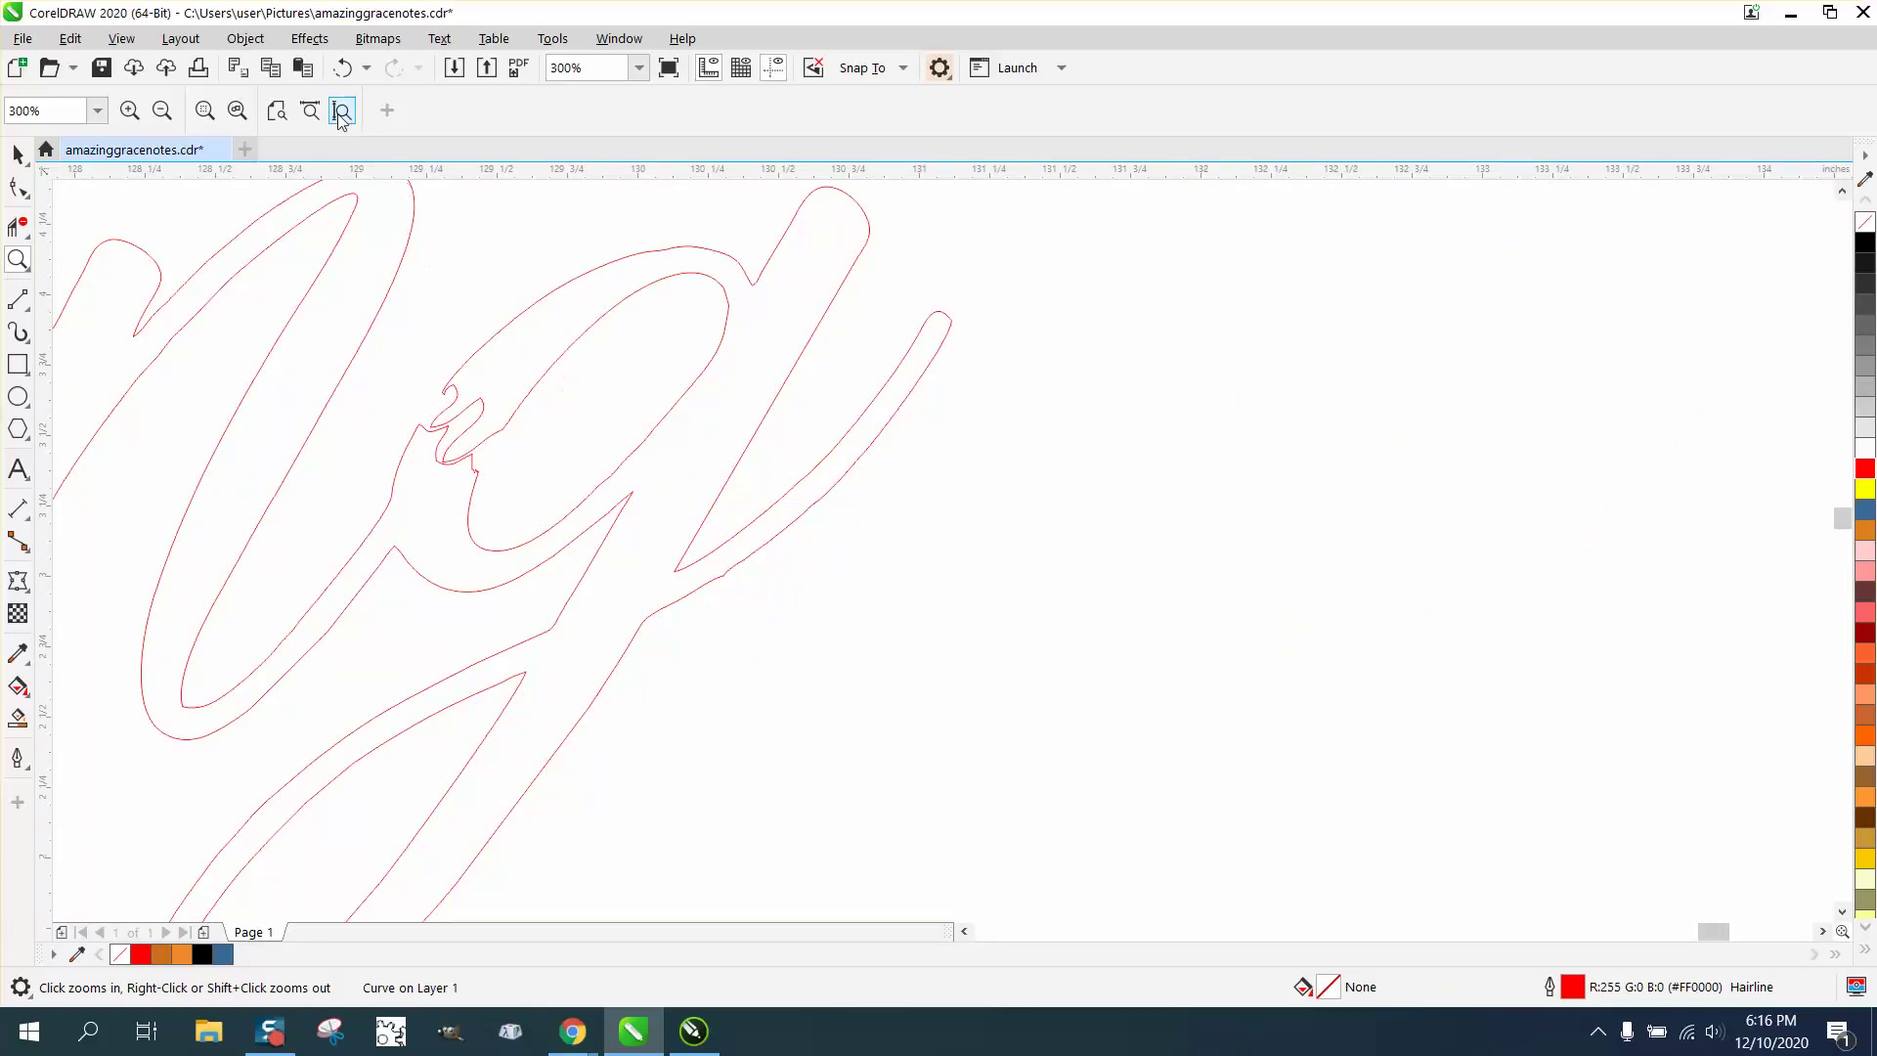
{"action": "left_click", "coordinate": [1866, 244]}
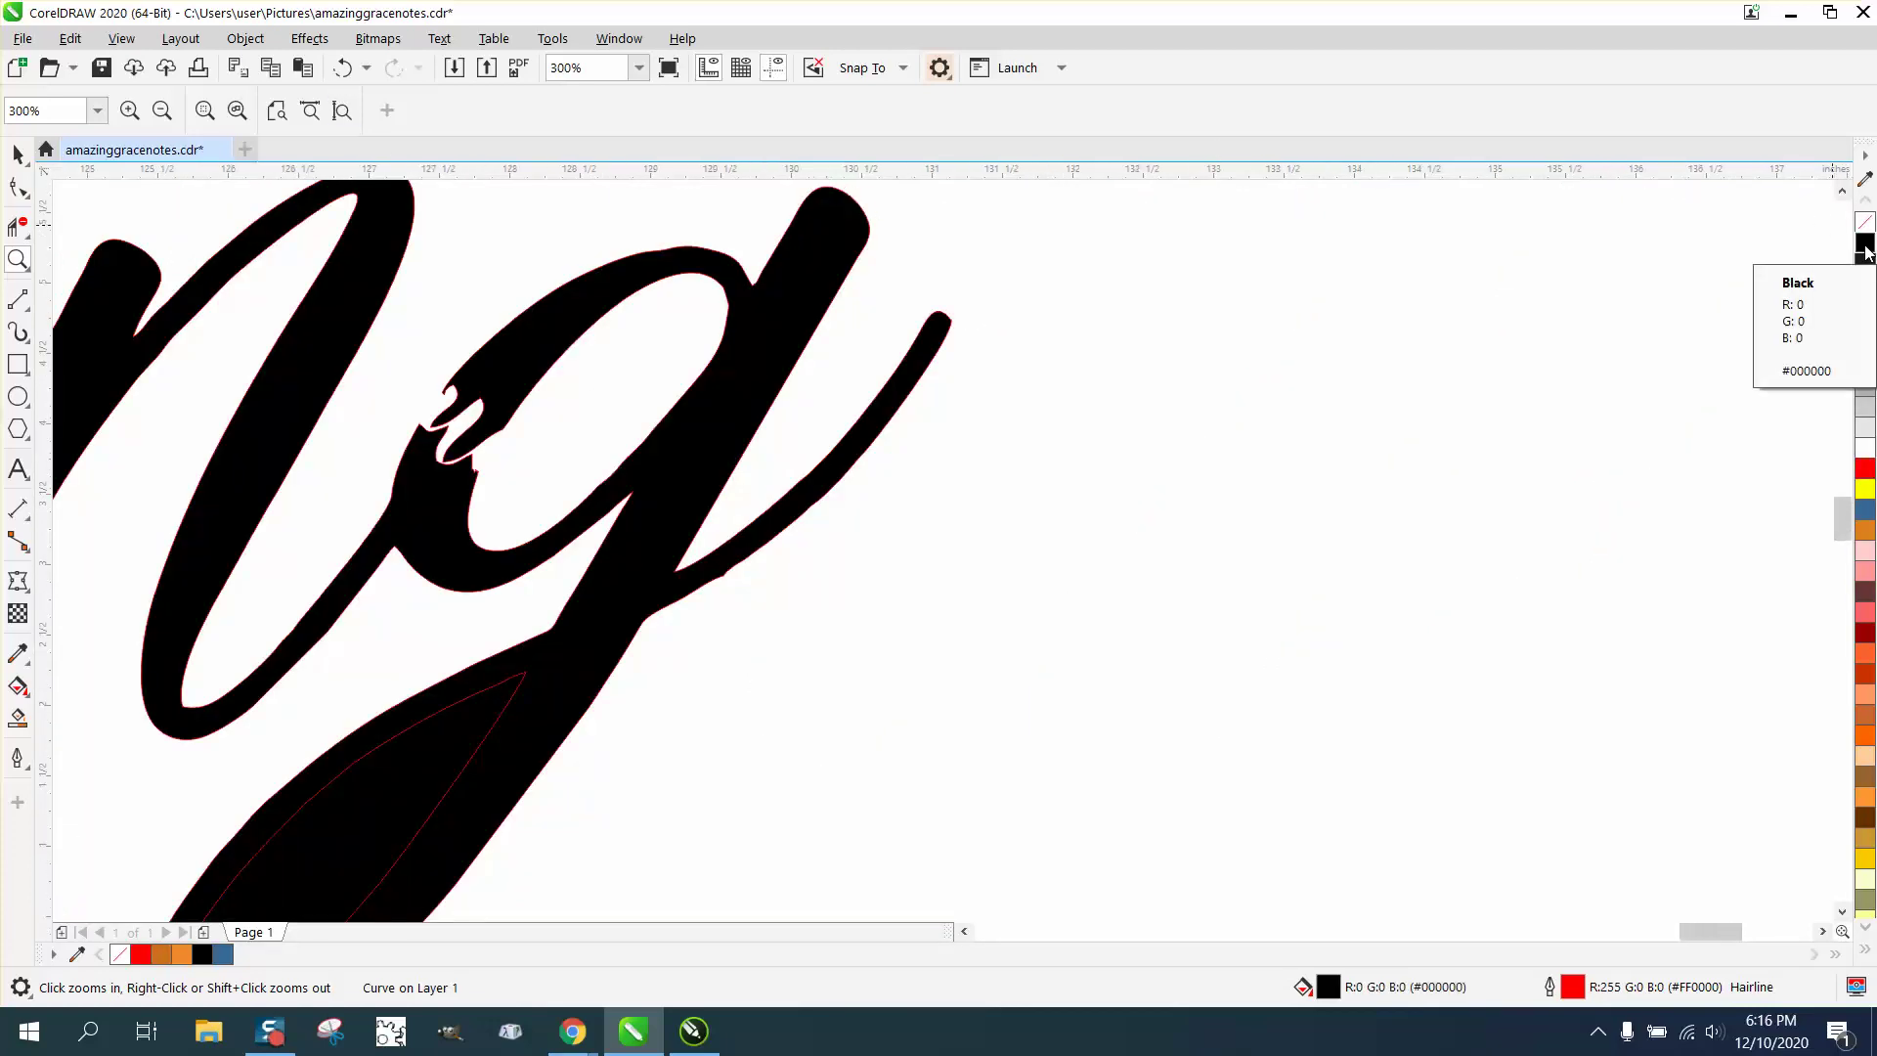
{"action": "key", "text": "F3"}
{"action": "left_click", "coordinate": [342, 69]}
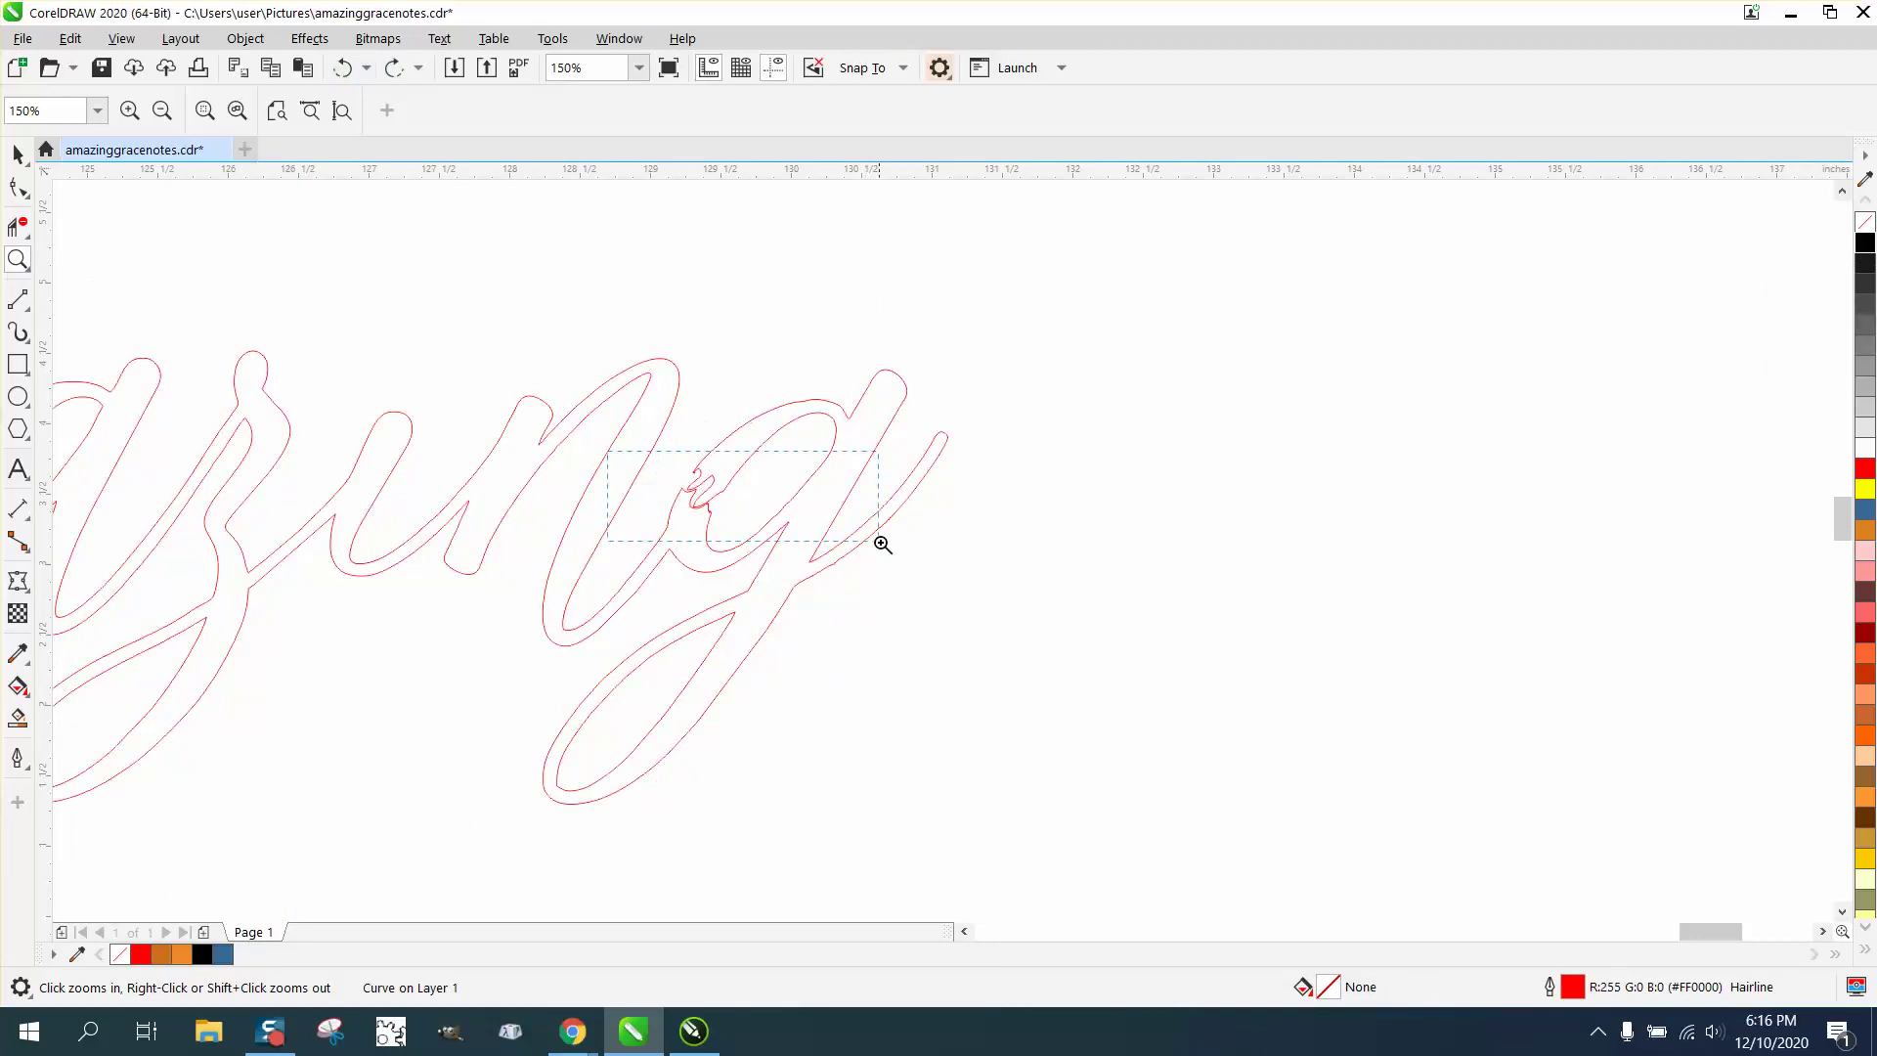
Step: Move one node on each side of the gap in the "g" bowl so its inner and outer edges bridge the gap
{"action": "left_click_drag", "start_coordinate": [611, 453], "coordinate": [875, 535]}
{"action": "key", "text": "F10"}
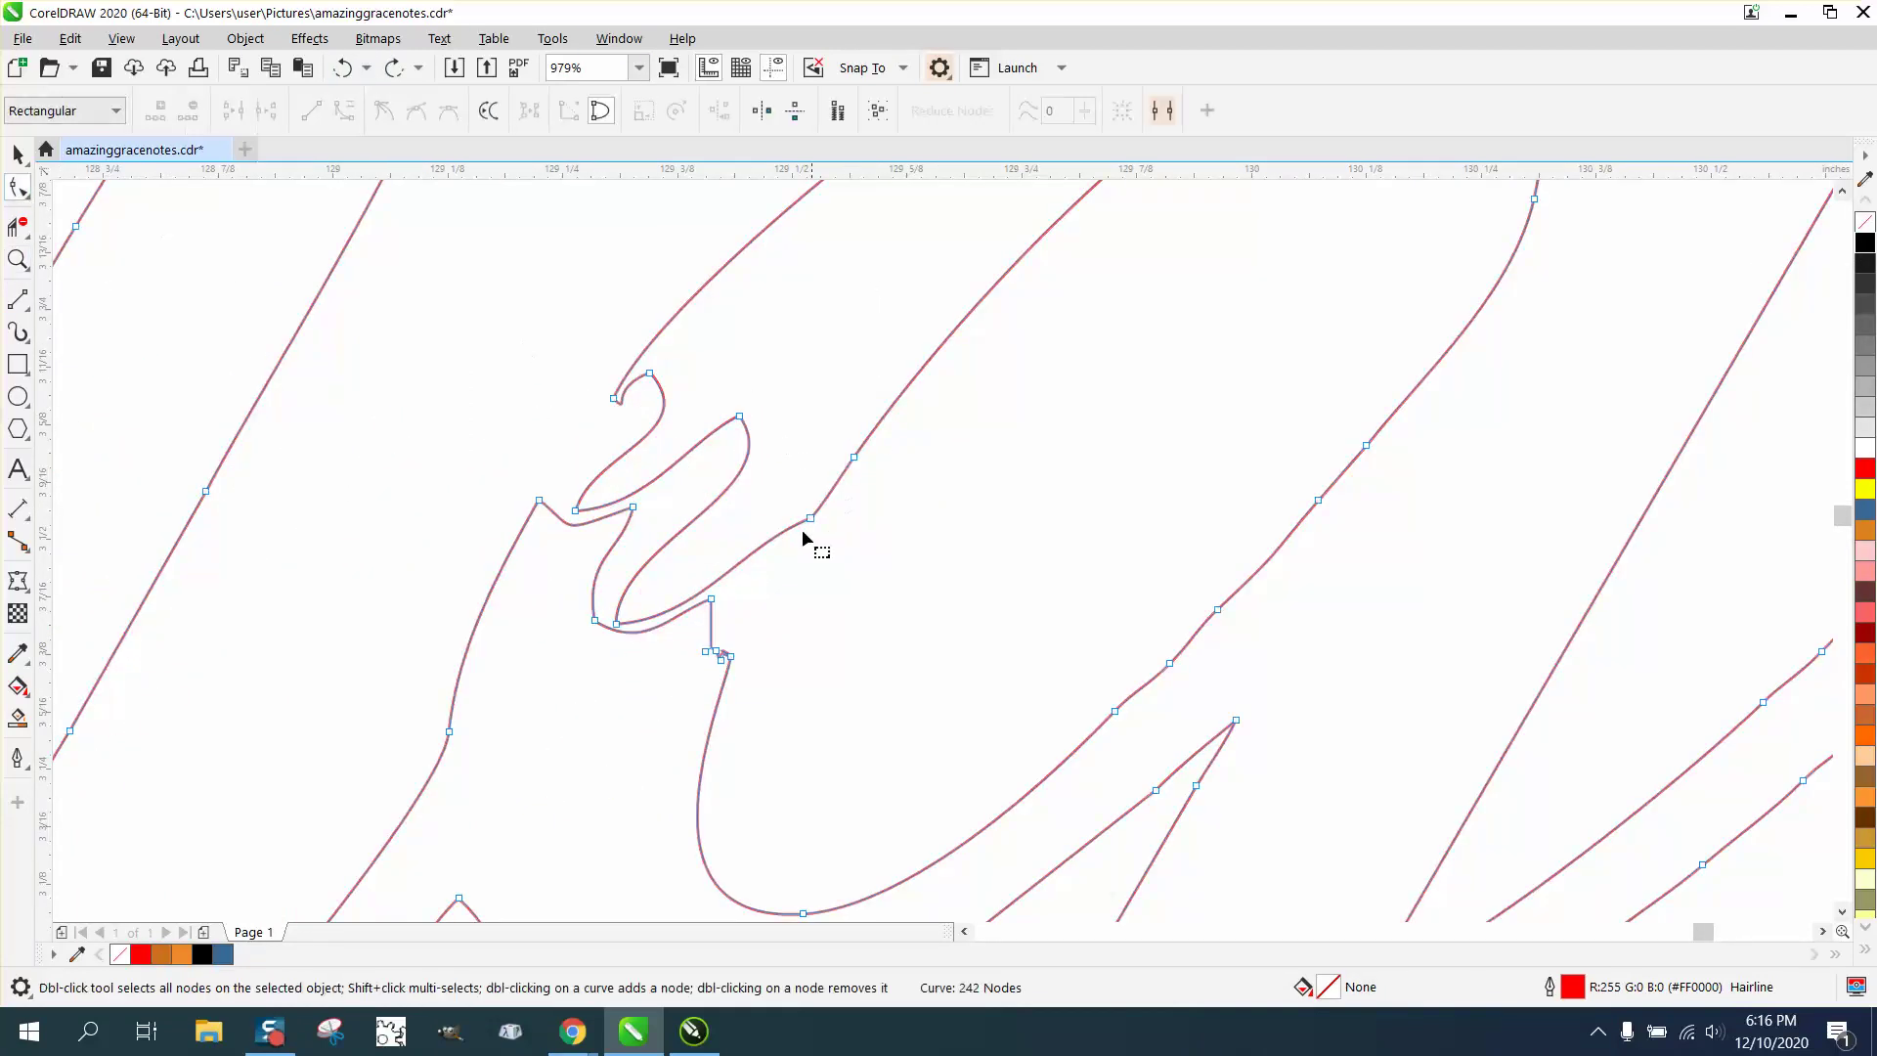
{"action": "left_click_drag", "start_coordinate": [813, 525], "coordinate": [712, 682]}
{"action": "left_click_drag", "start_coordinate": [612, 400], "coordinate": [532, 511]}
Step: Delete the leftover watermark segments inside the "g" bowl with Virtual Segment Delete, keeping the letter's inner and outer edges
{"action": "left_click", "coordinate": [17, 227]}
{"action": "left_click_drag", "start_coordinate": [768, 391], "coordinate": [616, 525]}
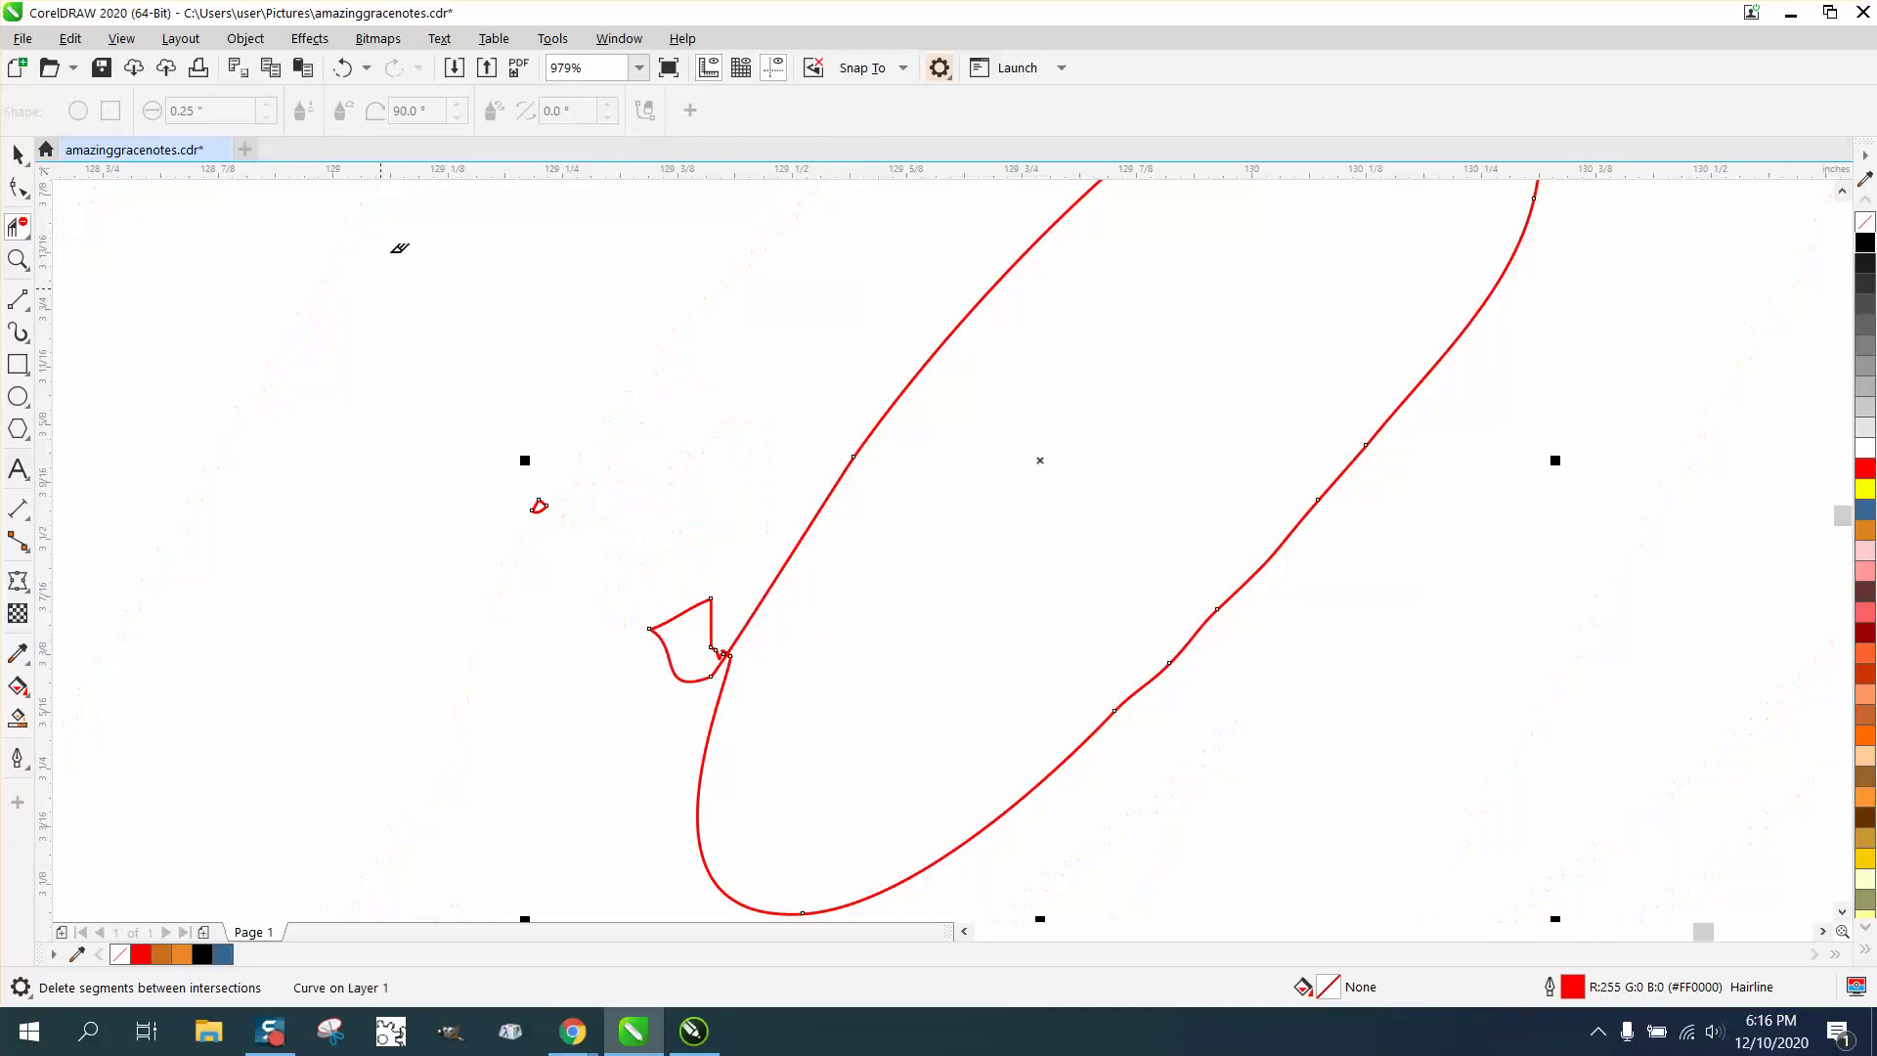
{"action": "left_click", "coordinate": [343, 68]}
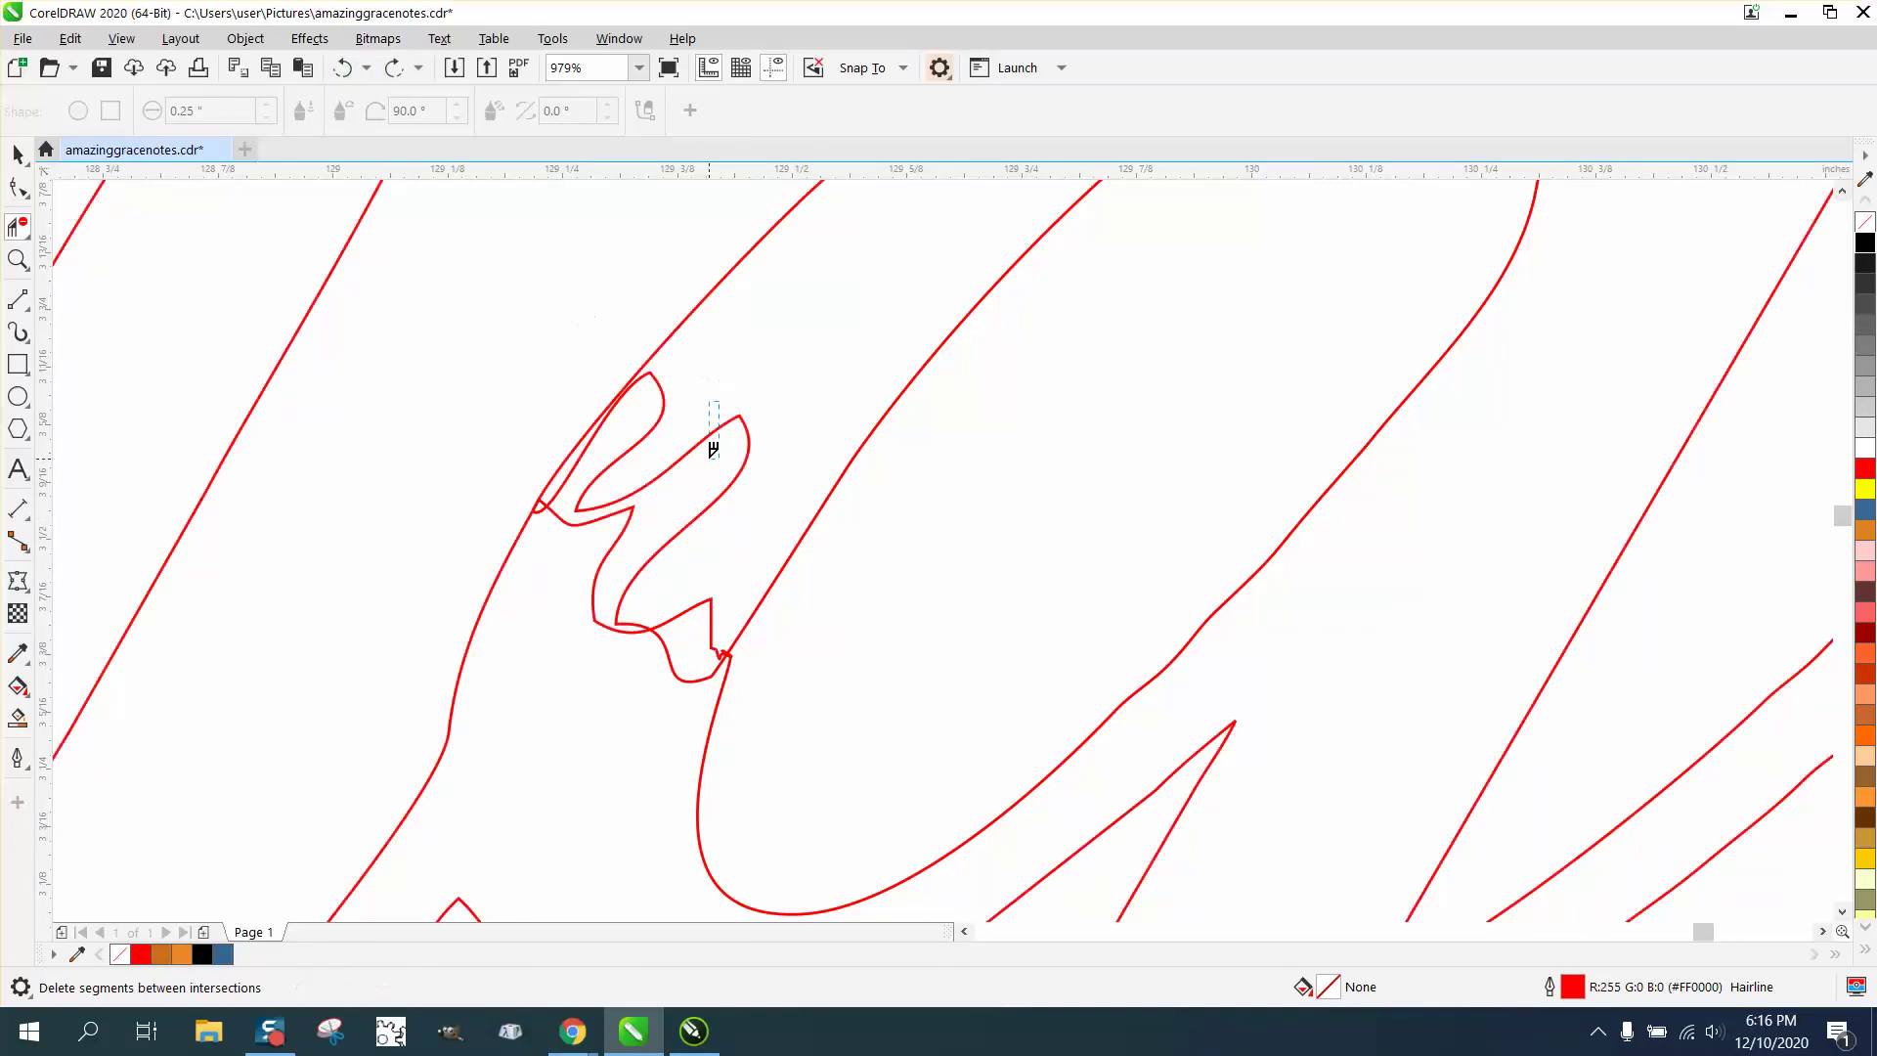
{"action": "left_click_drag", "start_coordinate": [711, 451], "coordinate": [712, 455]}
{"action": "left_click", "coordinate": [590, 580]}
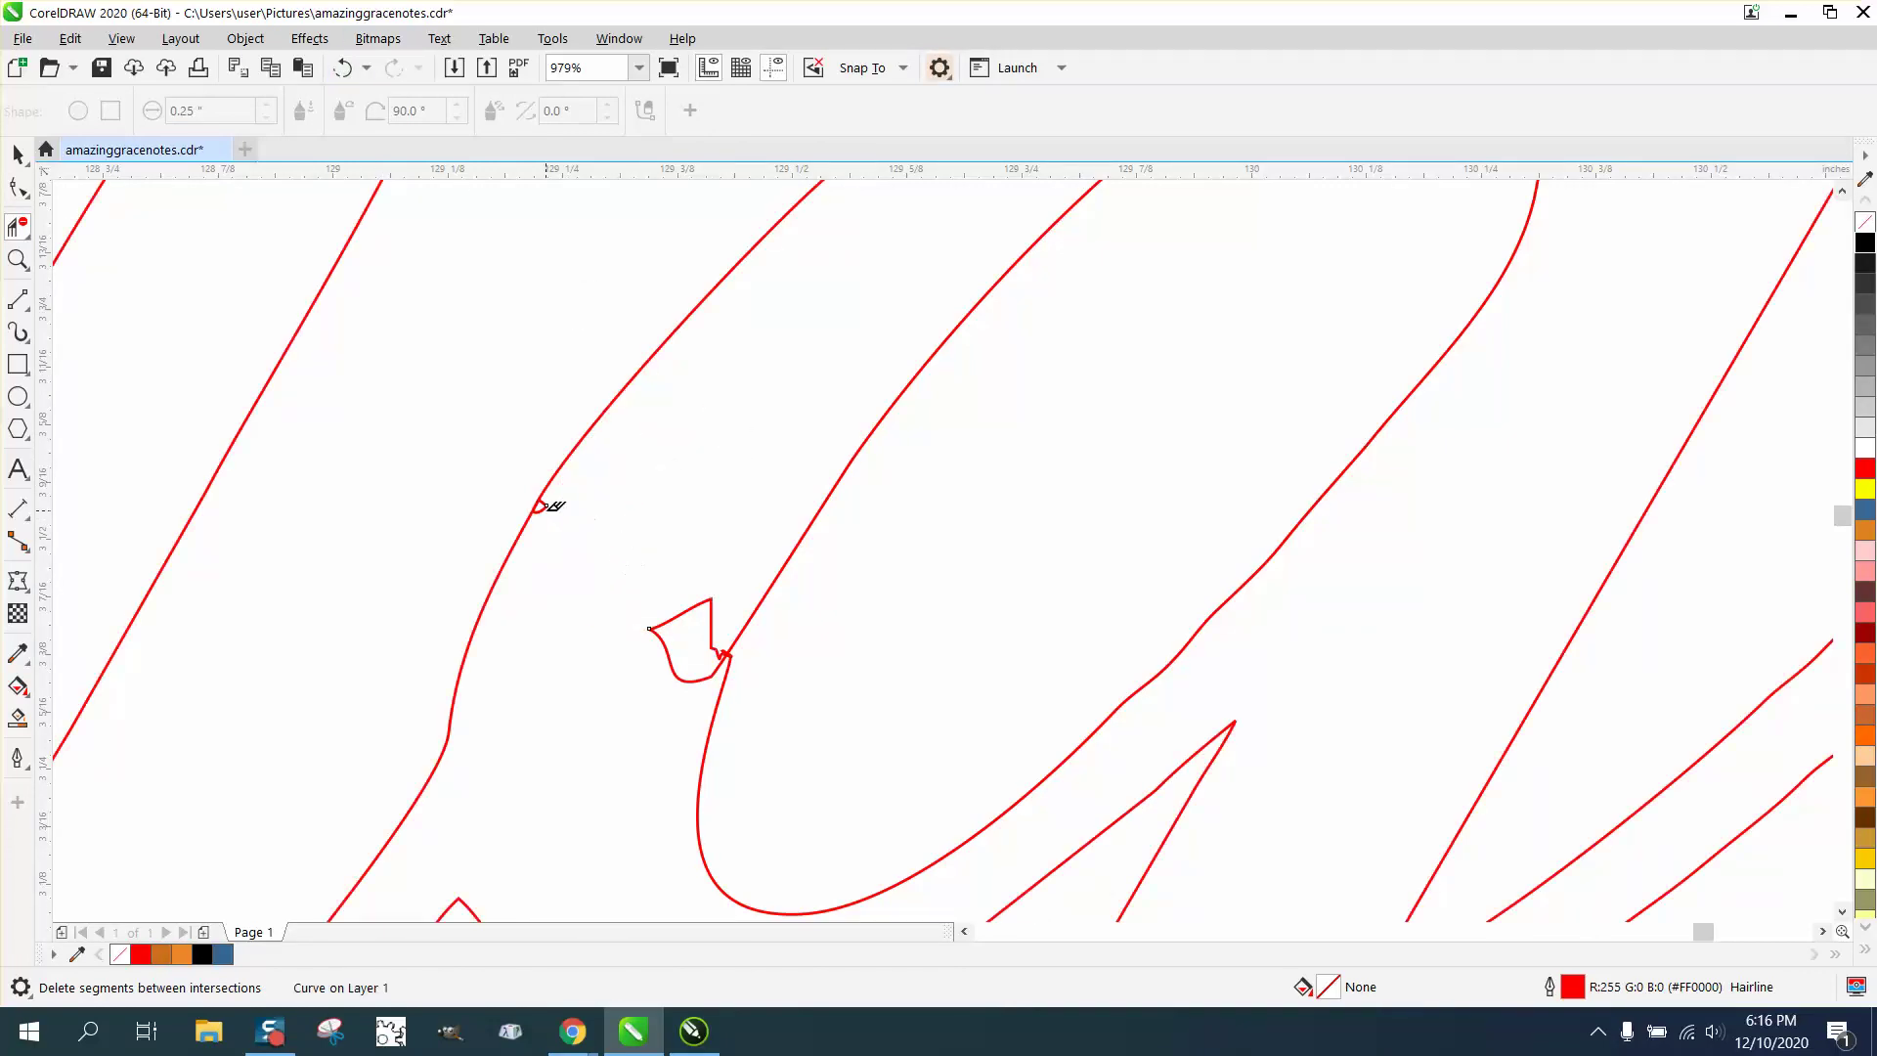
{"action": "left_click", "coordinate": [549, 507]}
{"action": "left_click", "coordinate": [696, 610]}
{"action": "left_click_drag", "start_coordinate": [690, 603], "coordinate": [672, 674]}
{"action": "scroll", "coordinate": [880, 523], "scroll_direction": "down", "scroll_amount": 8}
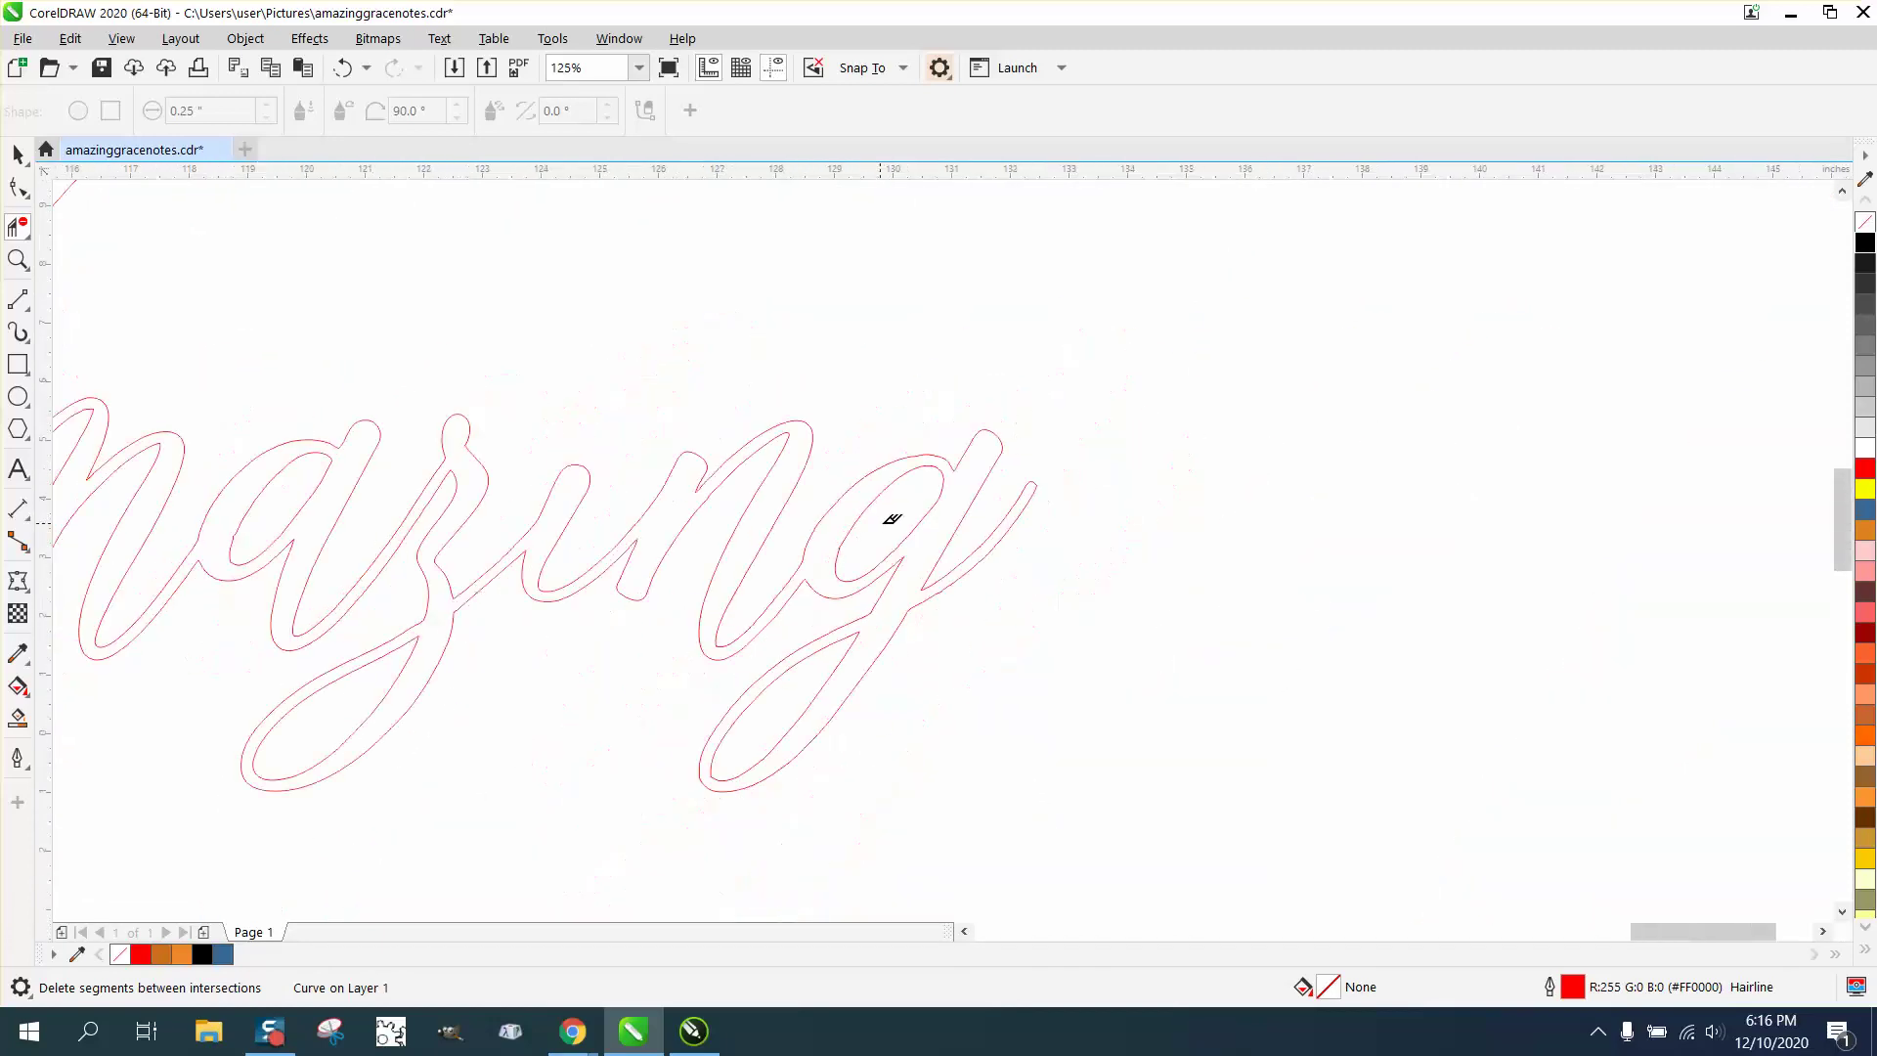
Step: Smart-fill "mazing" and the capital "A" with black and no outline, moving the filled copies up 18 inches
{"action": "left_click", "coordinate": [17, 155]}
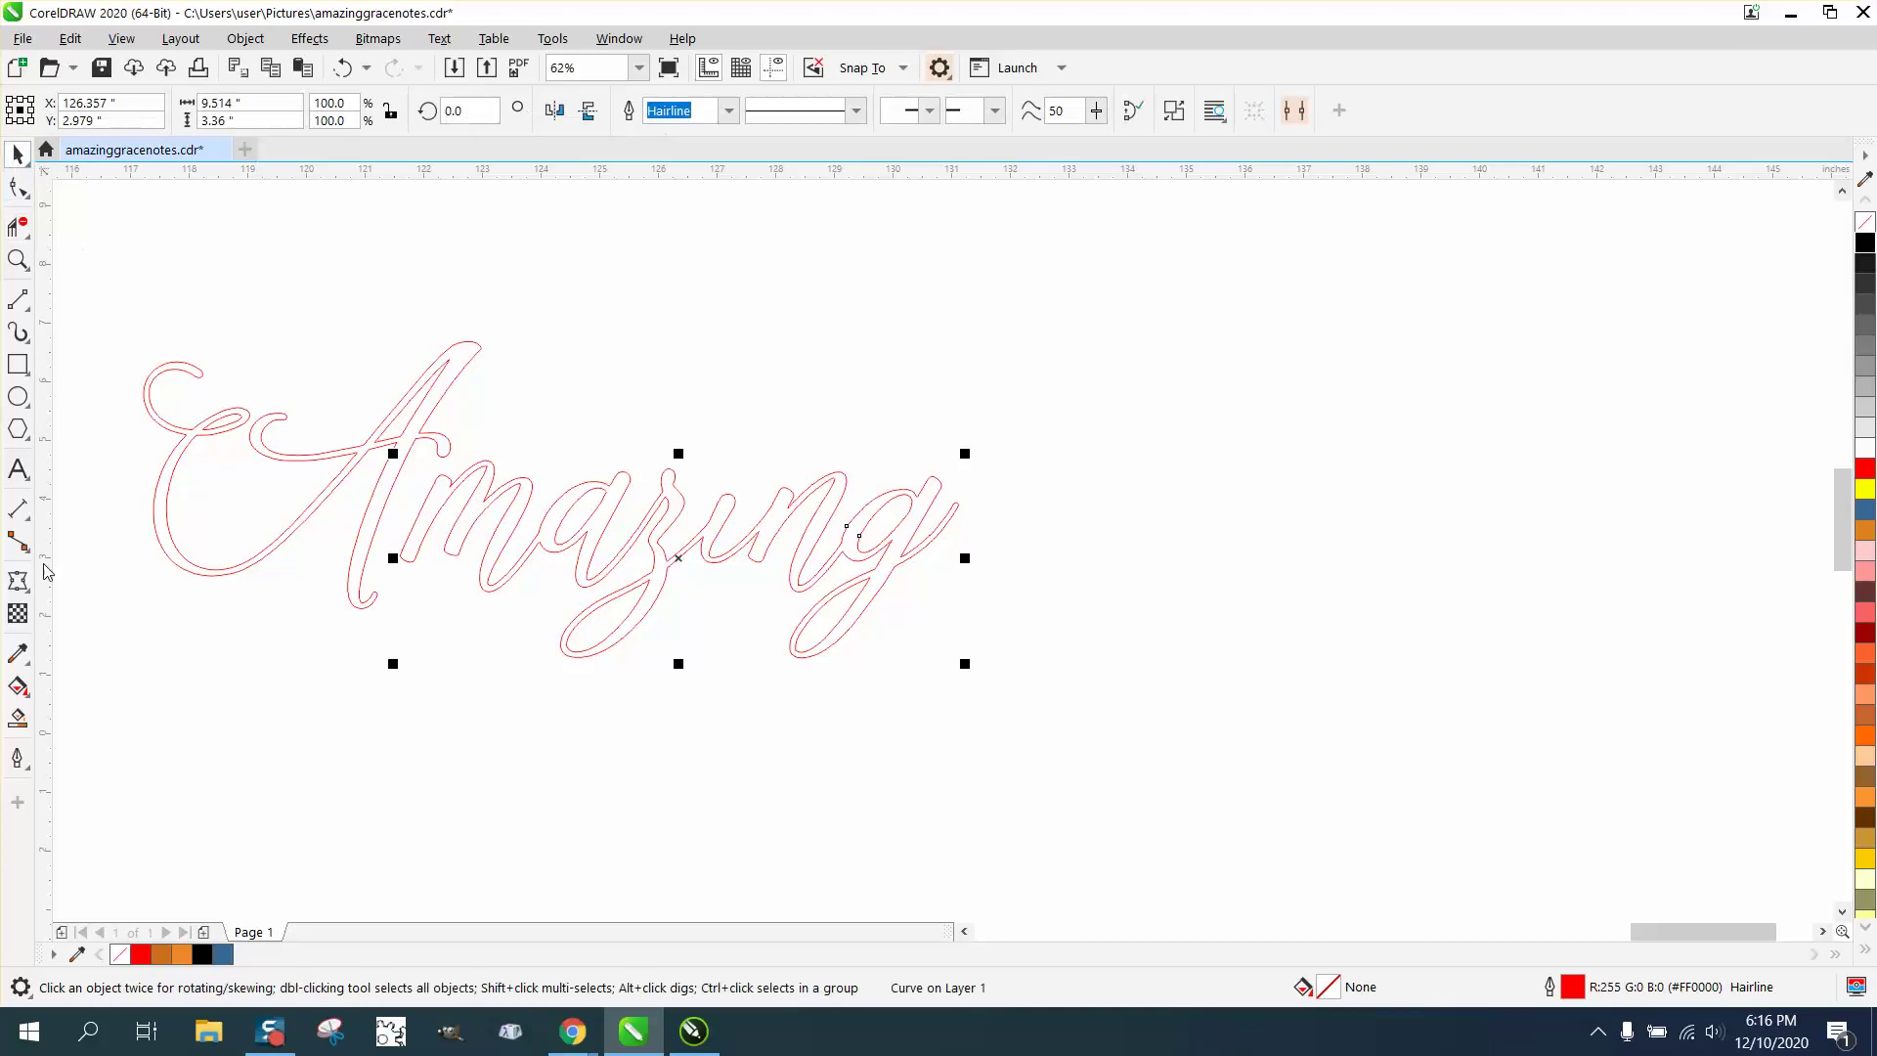
{"action": "left_click", "coordinate": [17, 719]}
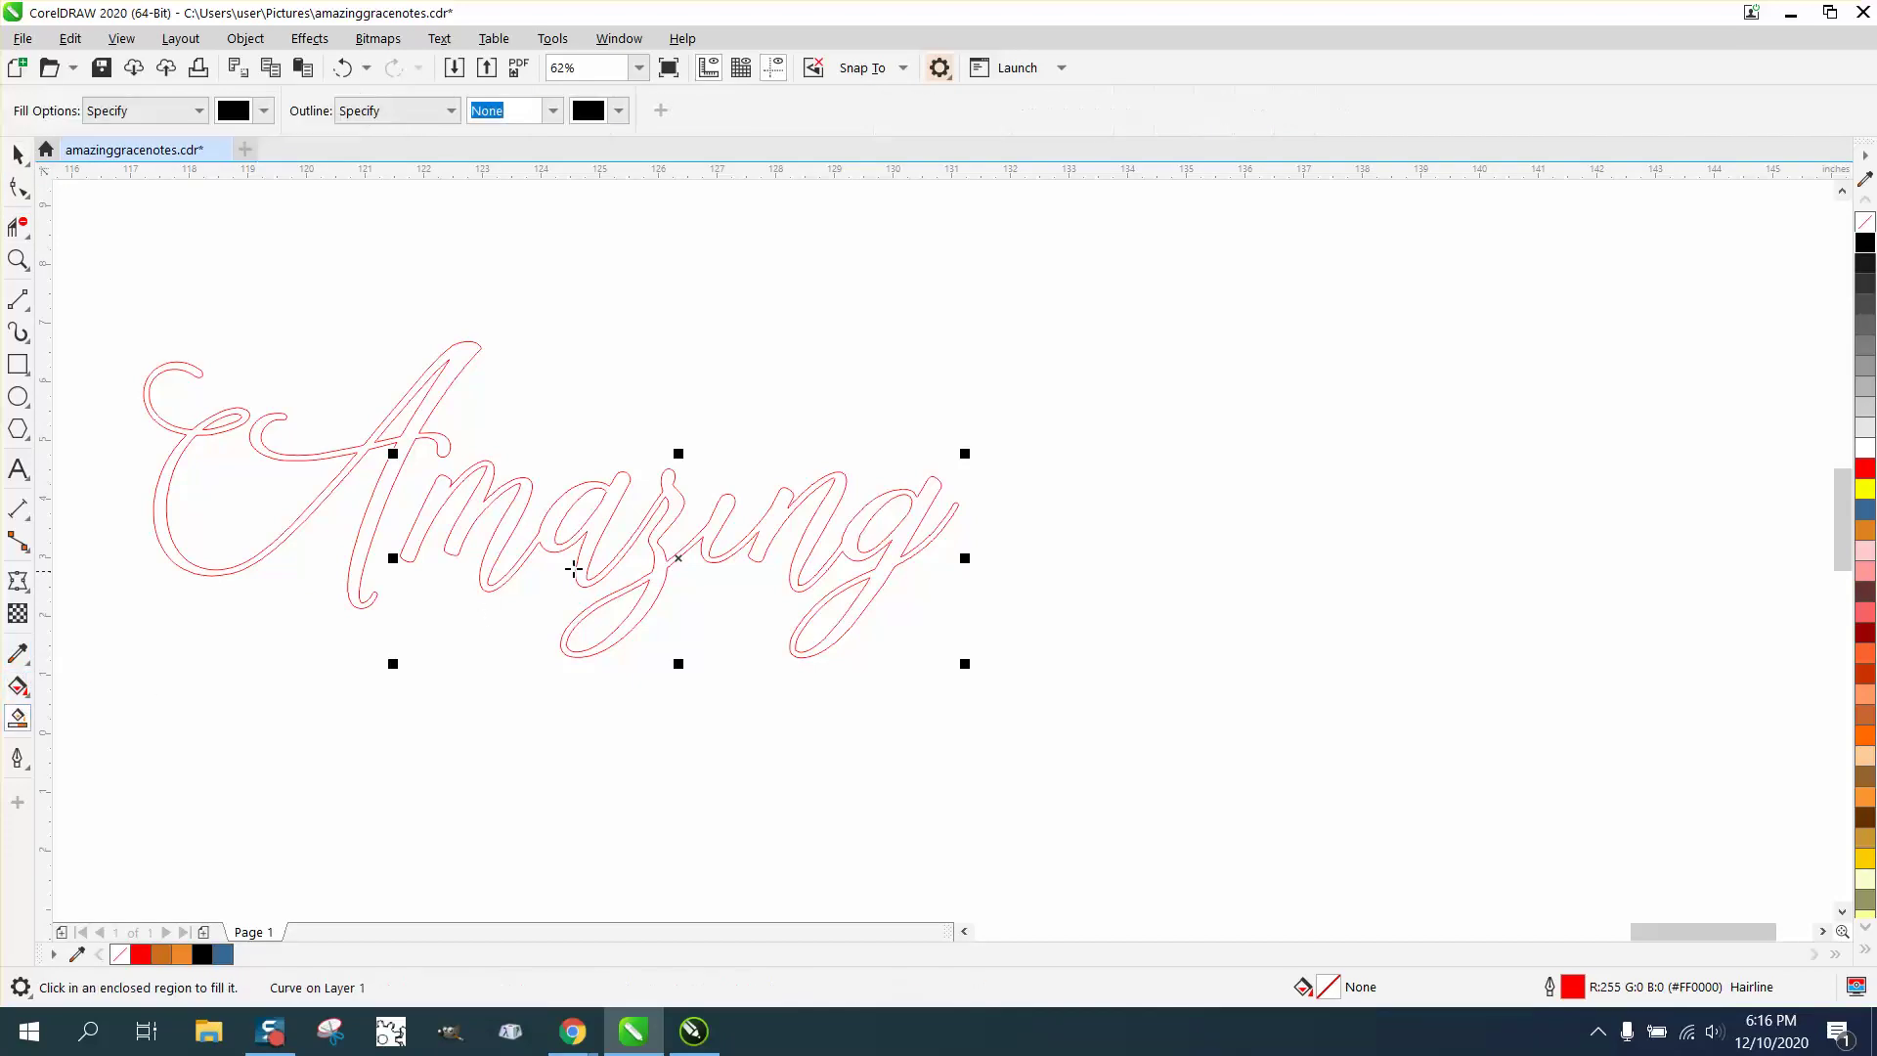
{"action": "left_click", "coordinate": [610, 508]}
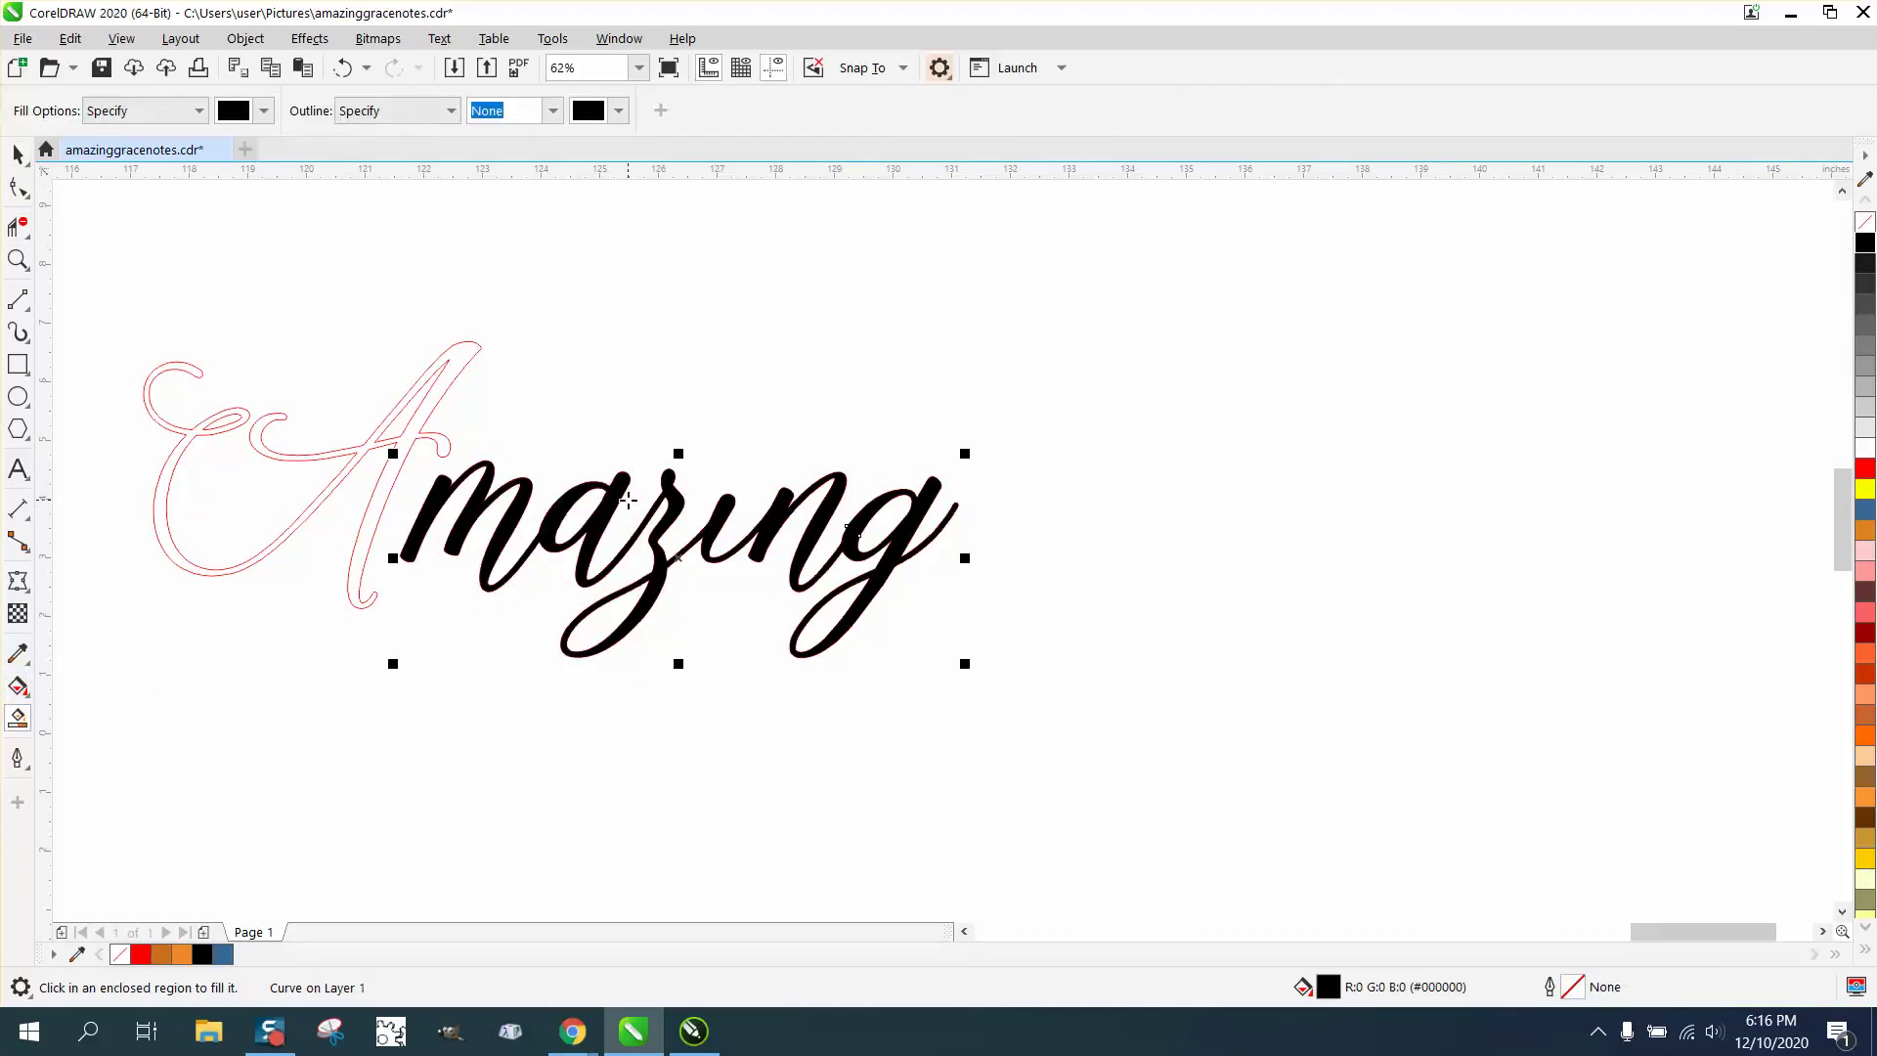
{"action": "key", "text": "ctrl+z"}
{"action": "scroll", "coordinate": [853, 482], "scroll_direction": "down", "scroll_amount": 4}
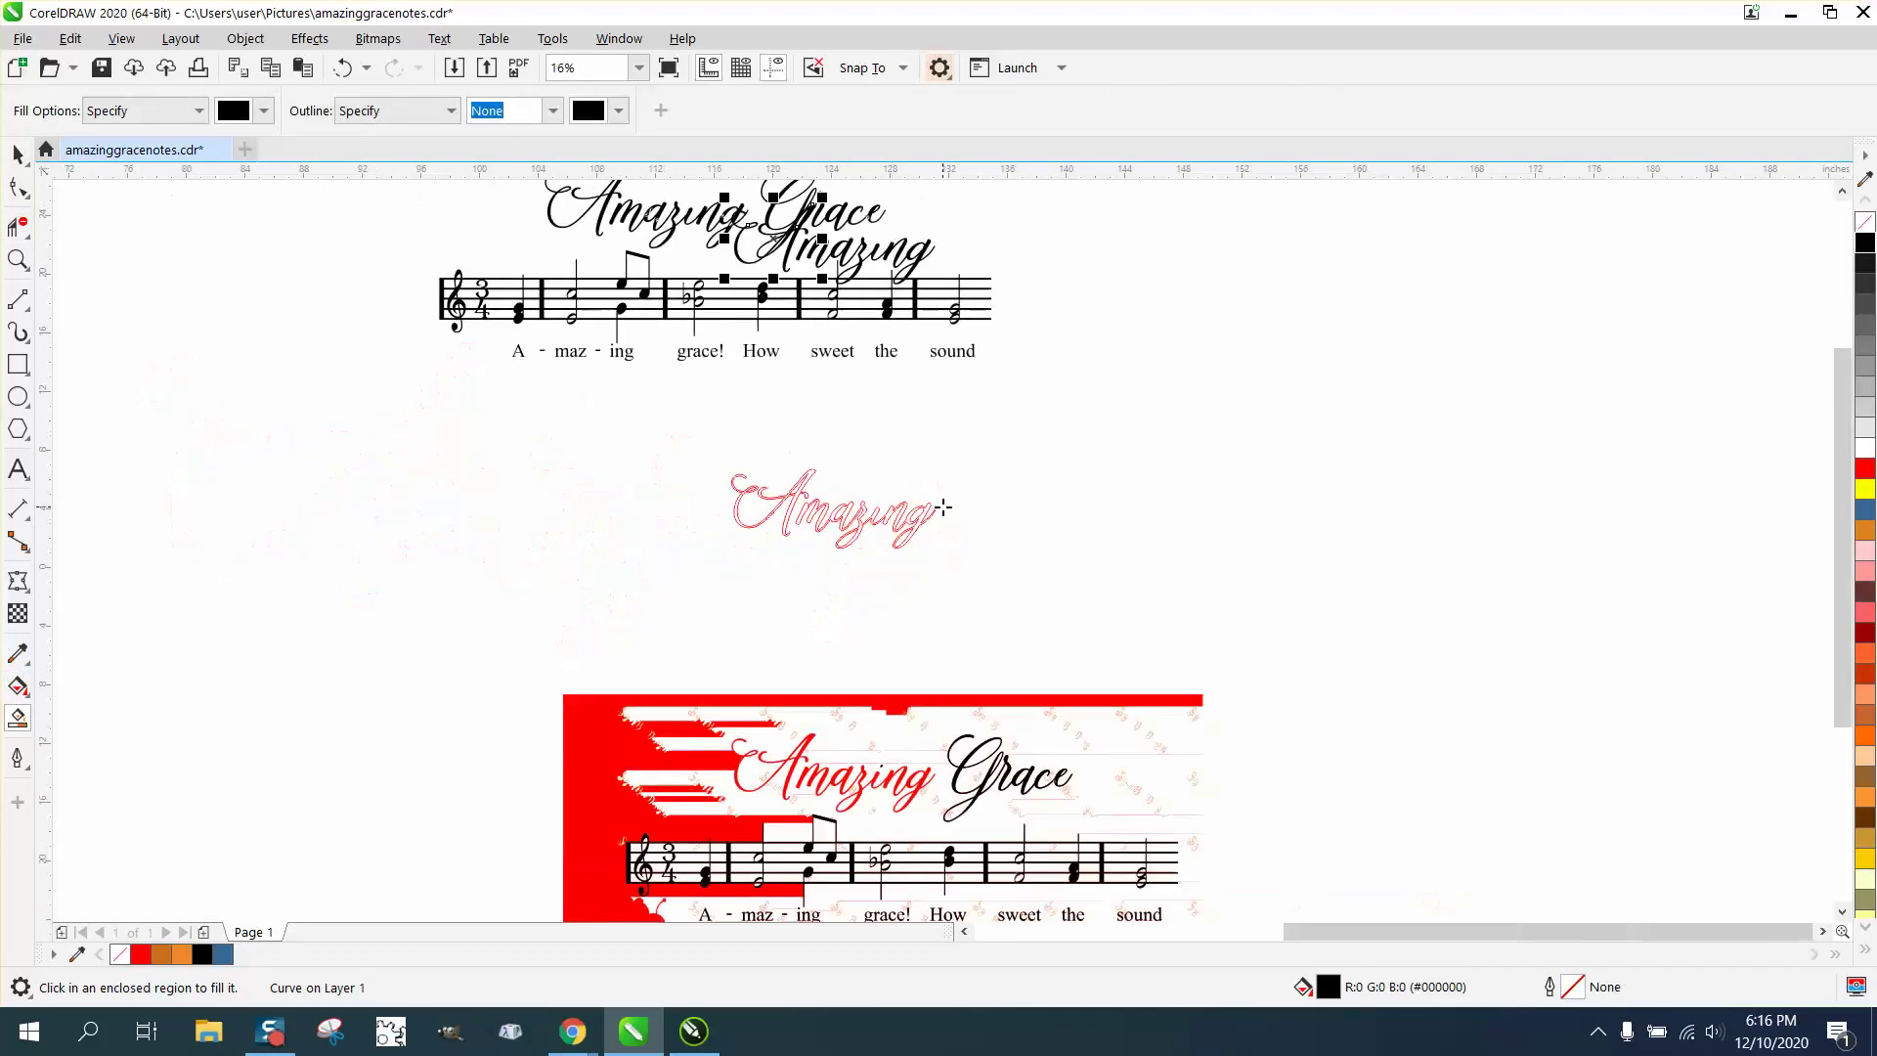
Step: Move the black "mazing" and capital "A" copies 18 inches to the right, clear of the original title and staff
{"action": "left_click", "coordinate": [17, 154]}
{"action": "left_click", "coordinate": [82, 156]}
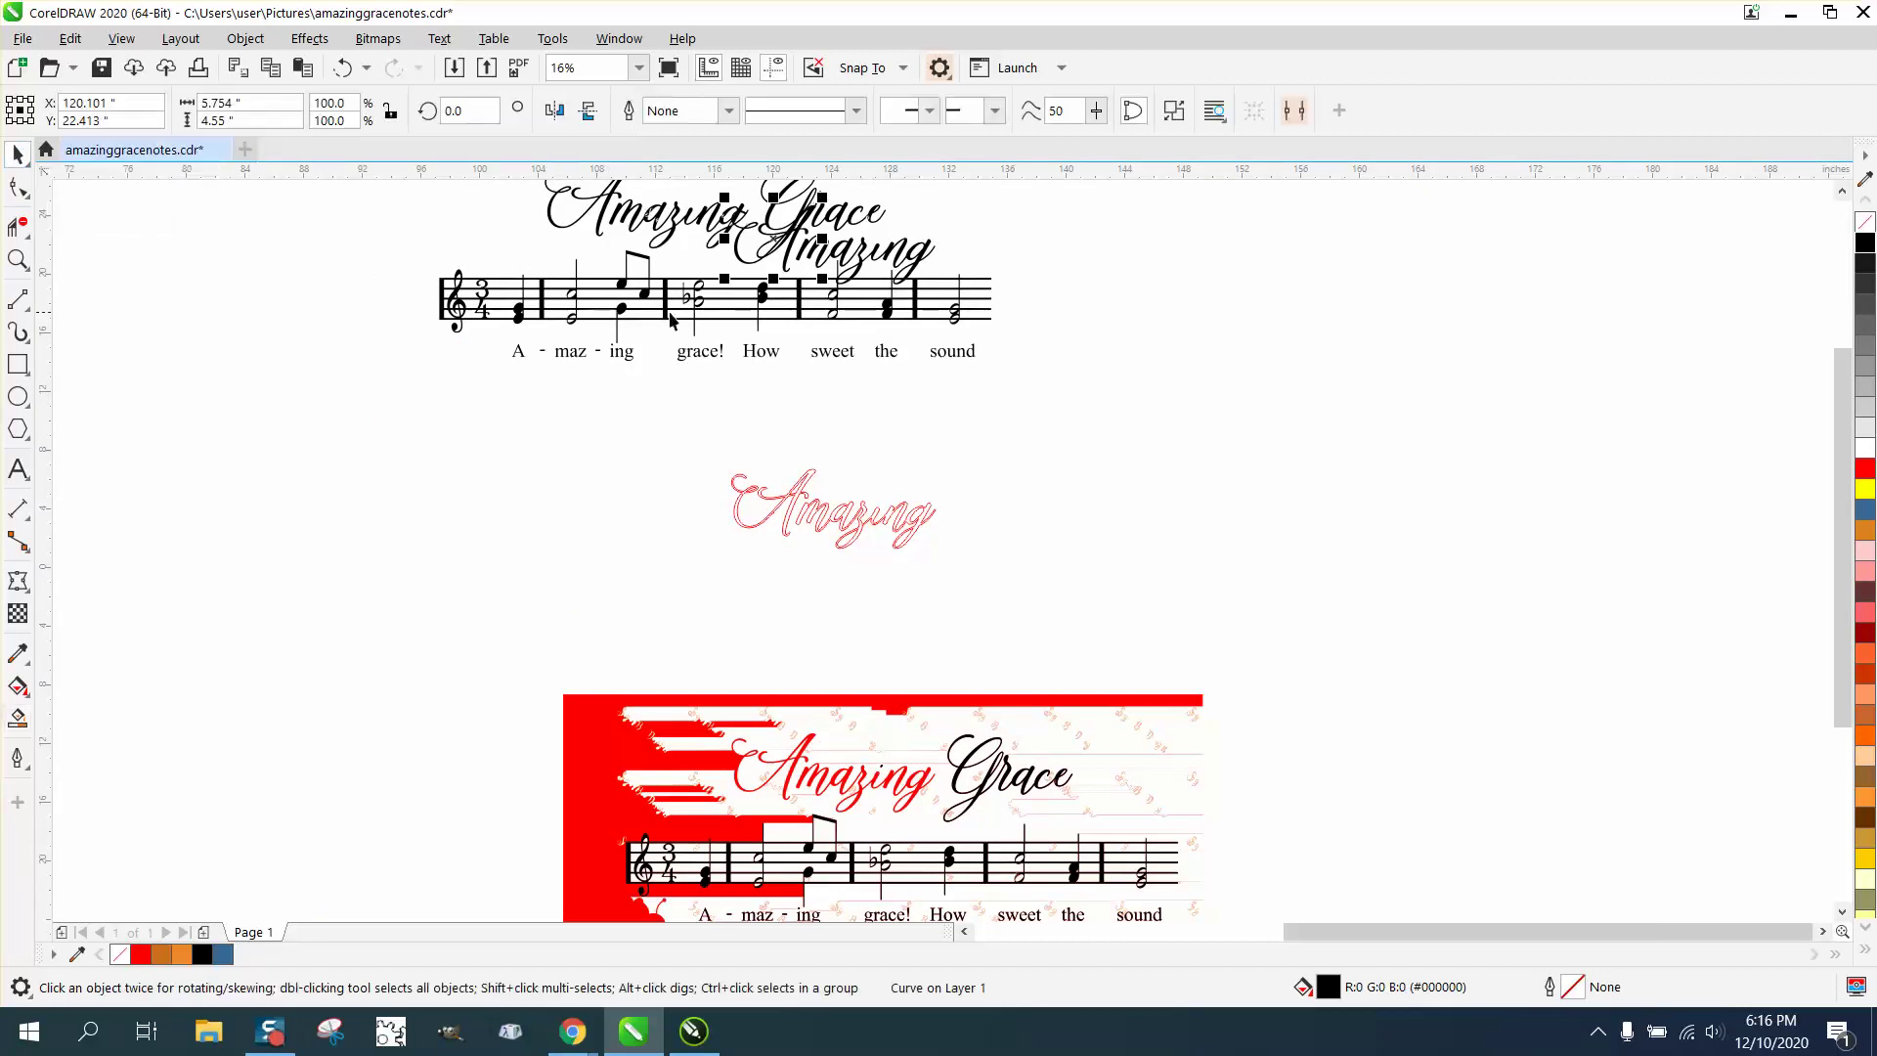
{"action": "left_click", "coordinate": [671, 285]}
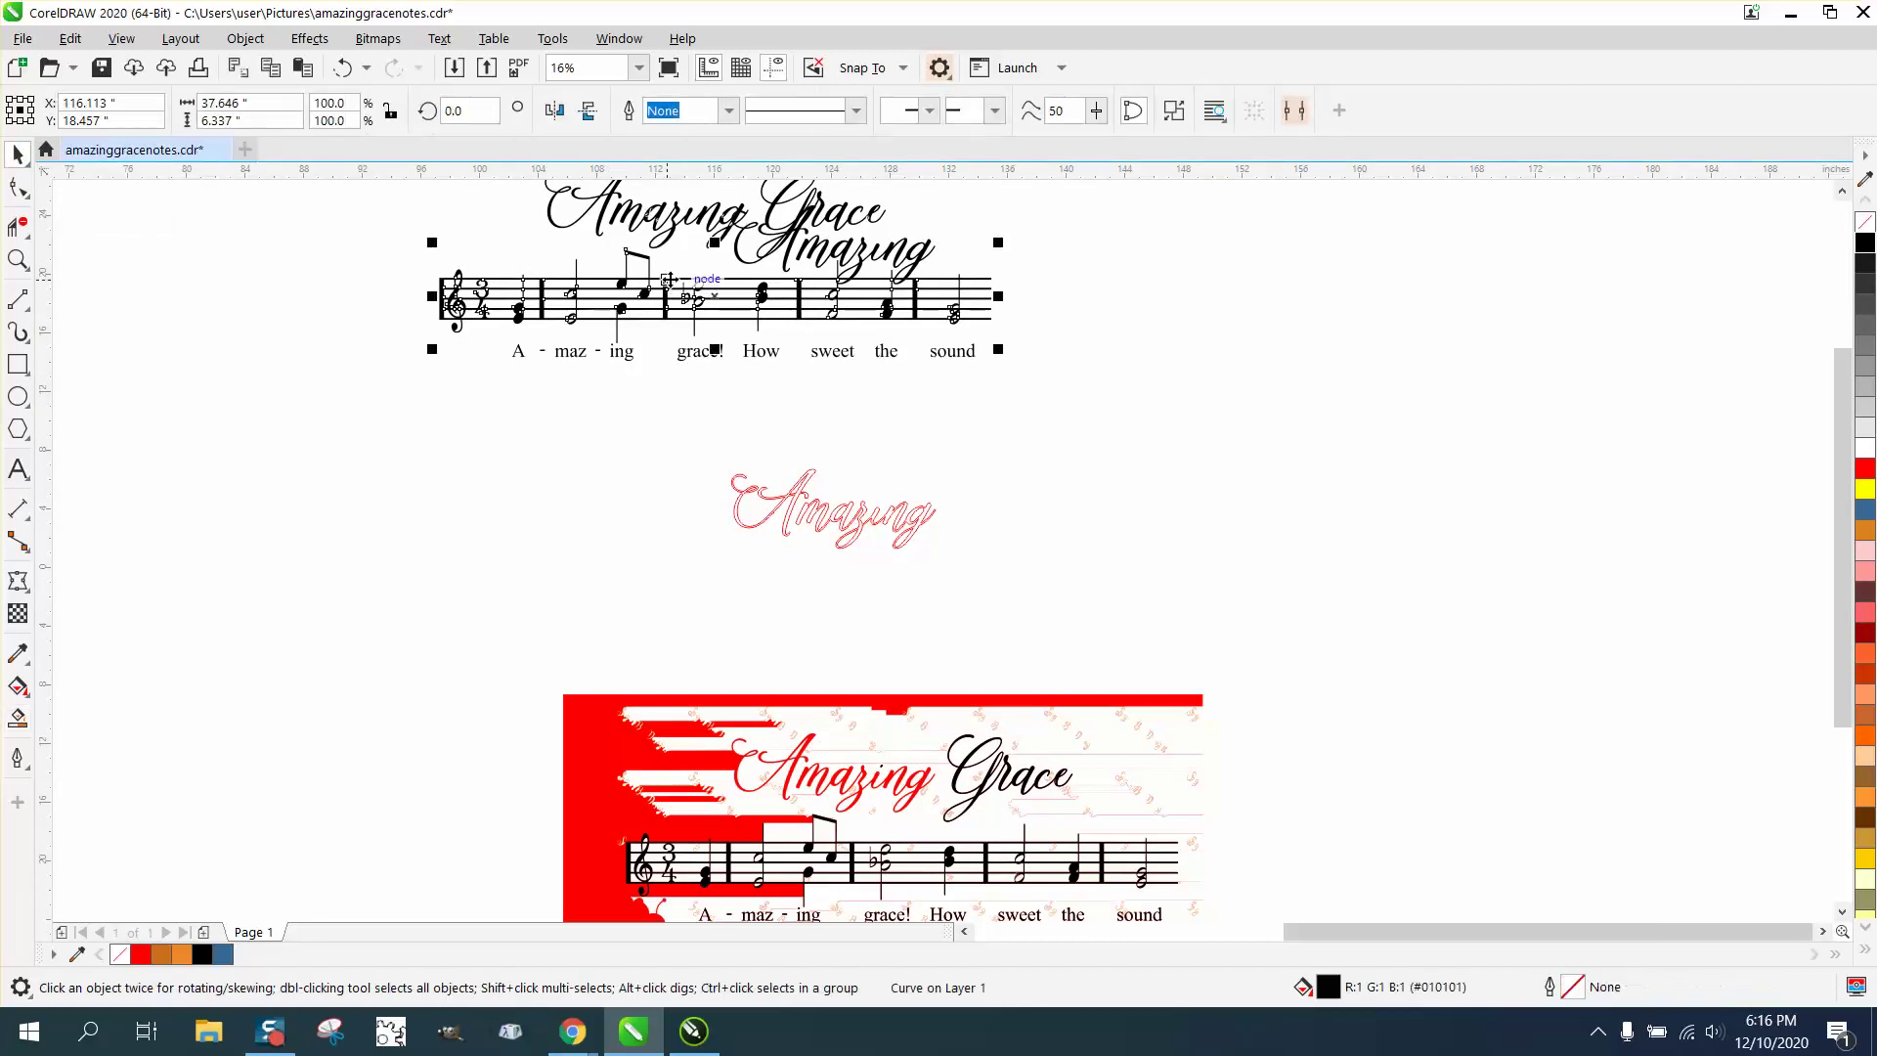
{"action": "left_click", "coordinate": [845, 256]}
{"action": "key", "text": "Right"}
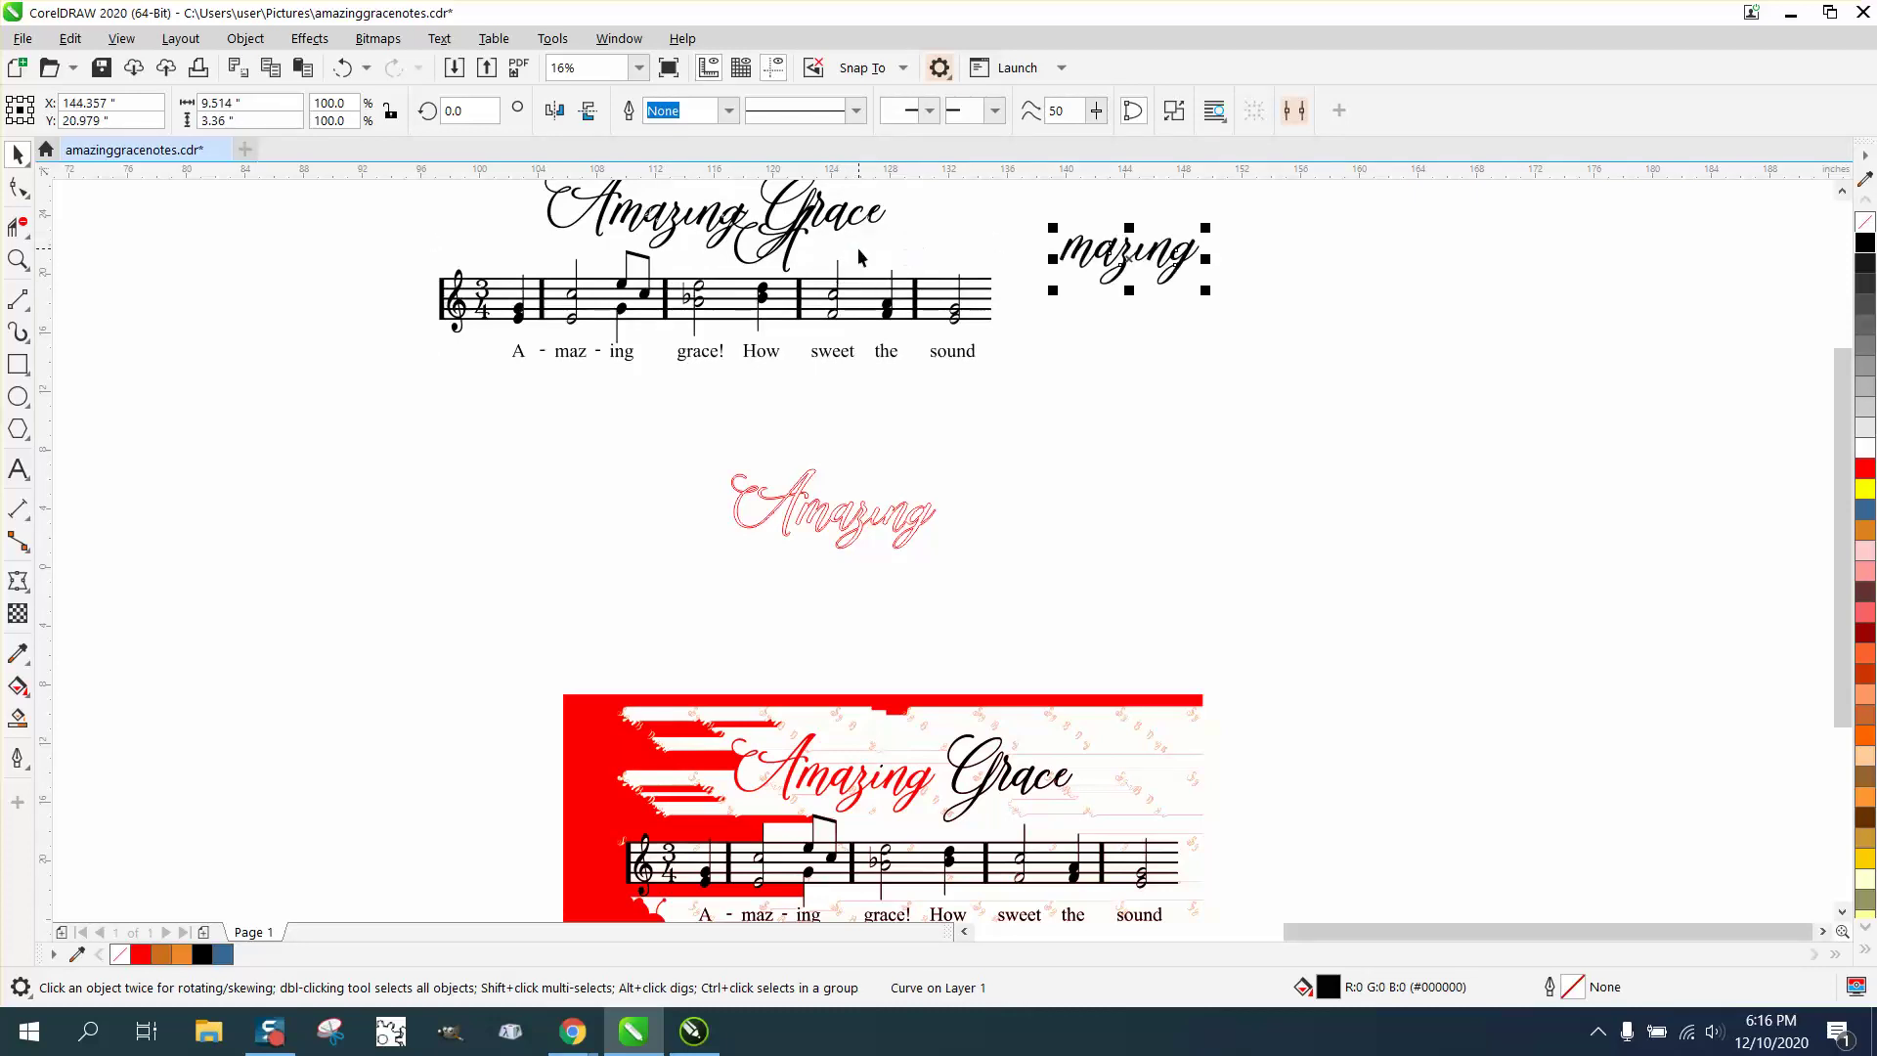
{"action": "left_click", "coordinate": [791, 242]}
{"action": "key", "text": "Right"}
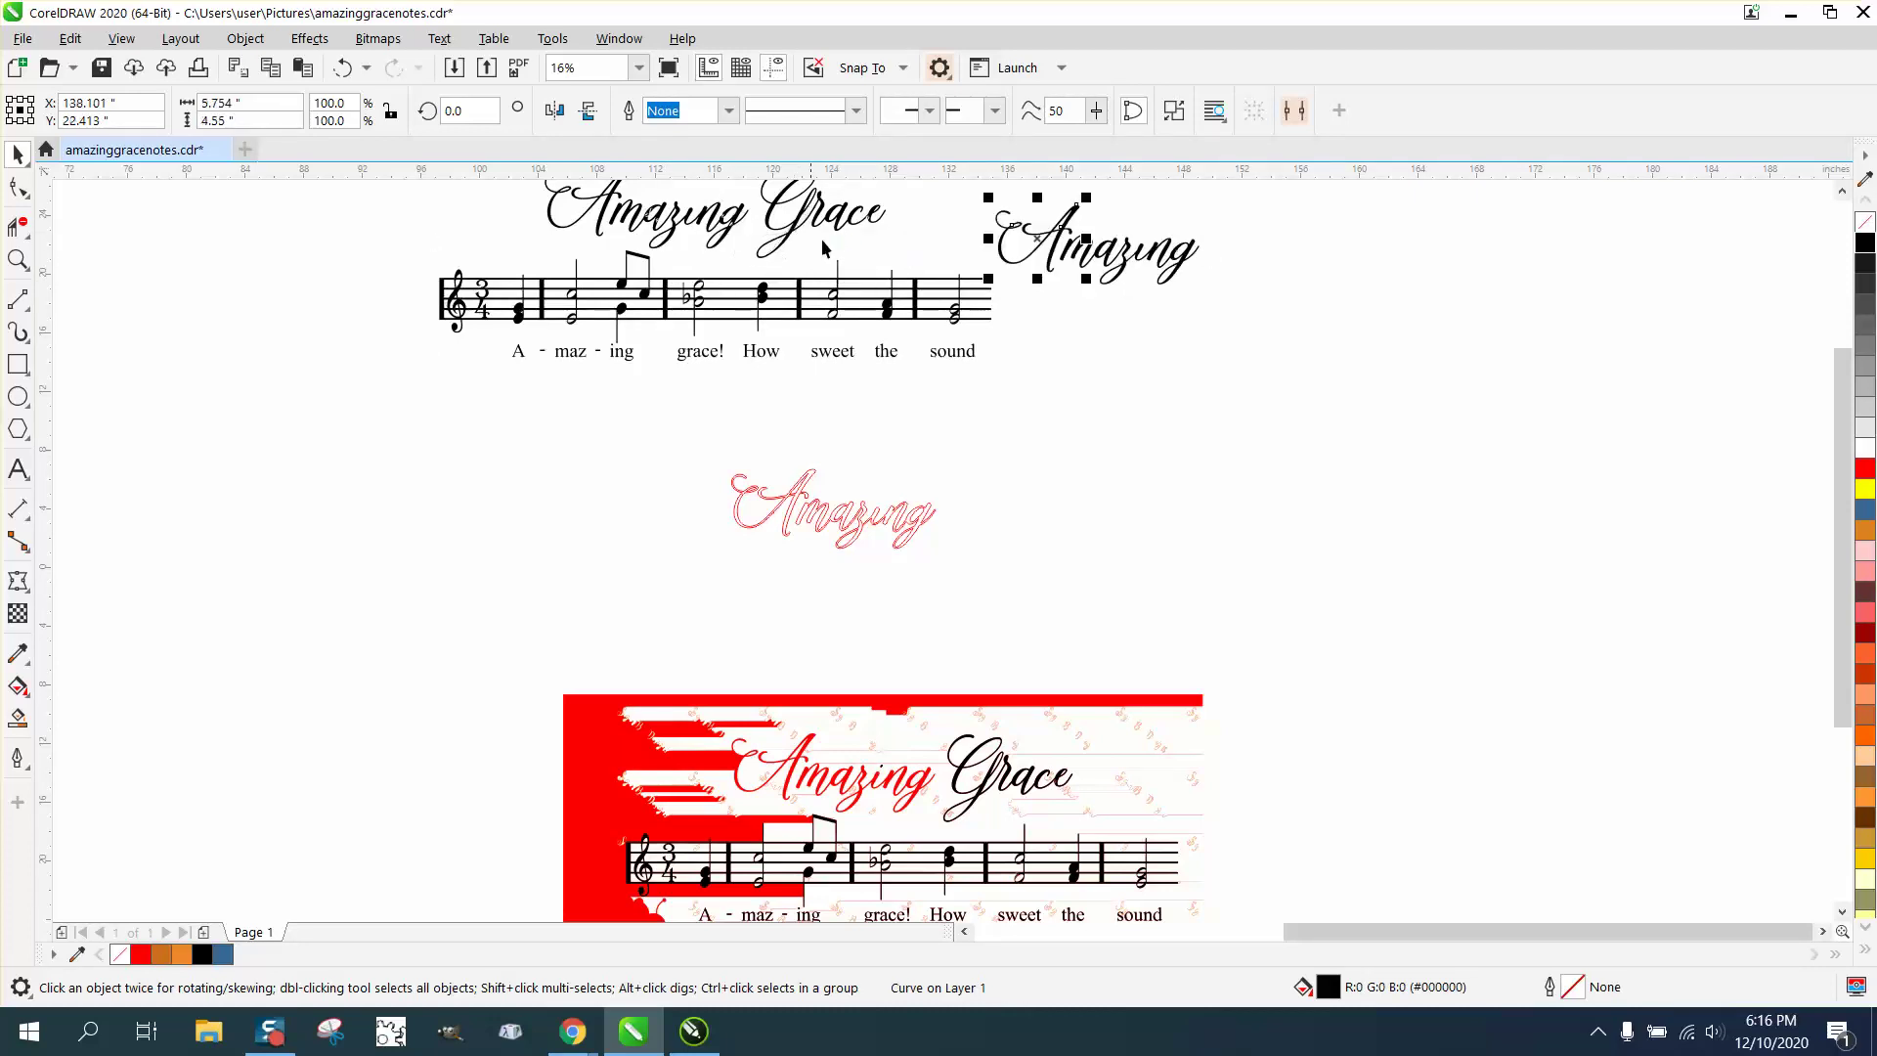
Step: Remove the fill from both parts of the copied "Amazing" lettering and give them a black hairline outline
{"action": "left_click", "coordinate": [17, 259]}
{"action": "left_click_drag", "start_coordinate": [990, 193], "coordinate": [1303, 331]}
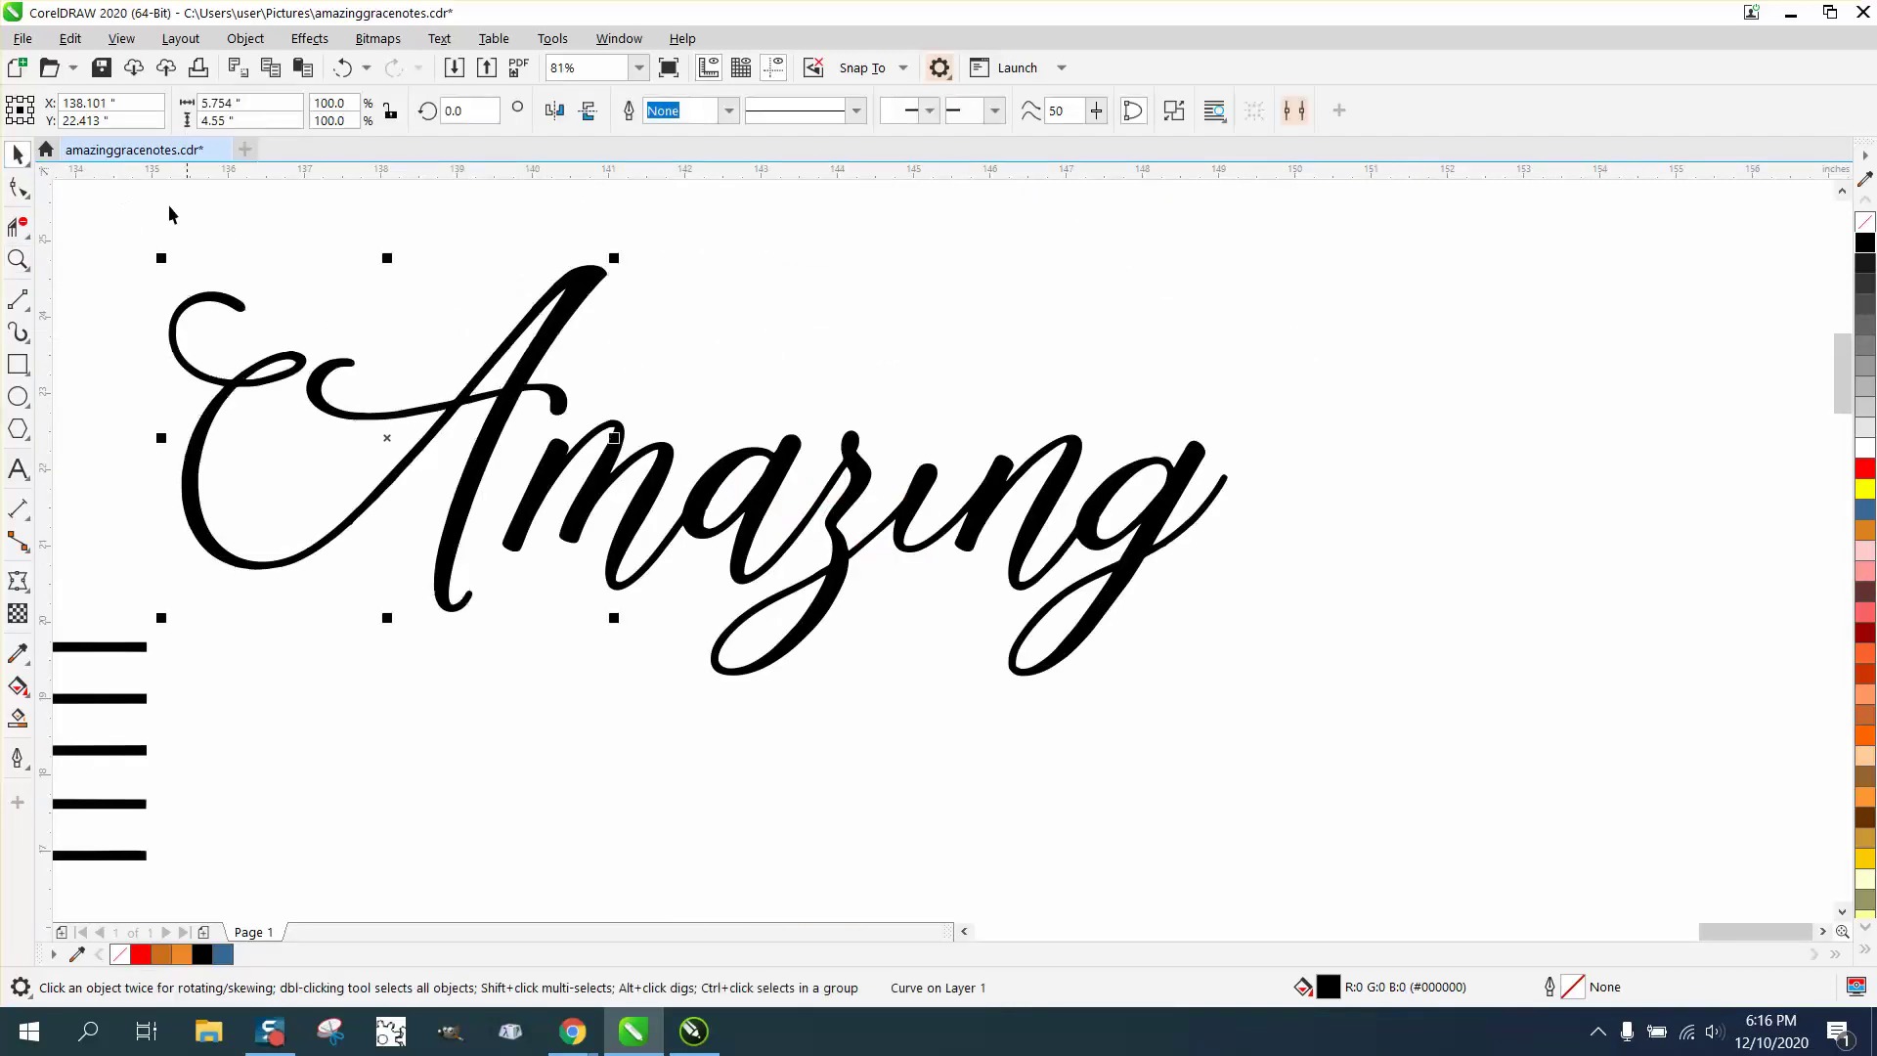
{"action": "left_click_drag", "start_coordinate": [145, 197], "coordinate": [1332, 714]}
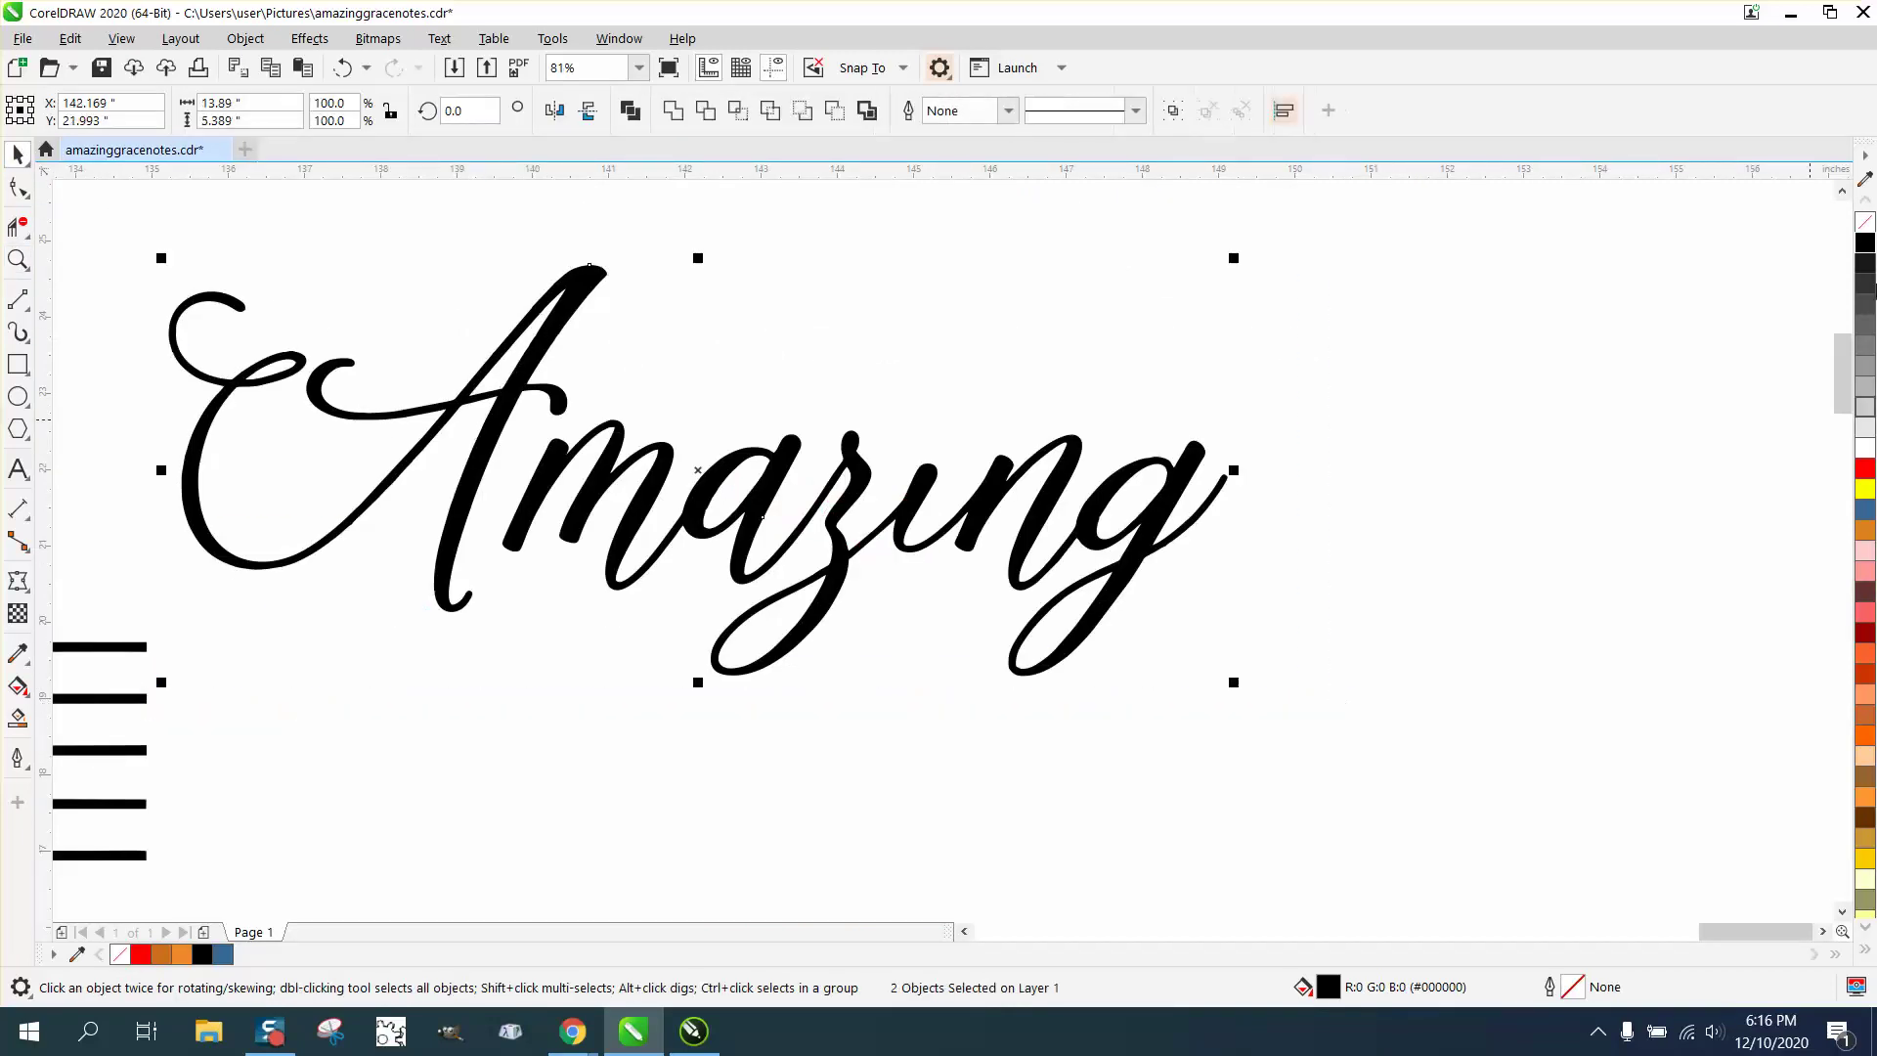
{"action": "left_click", "coordinate": [1865, 225]}
{"action": "right_click", "coordinate": [1865, 244]}
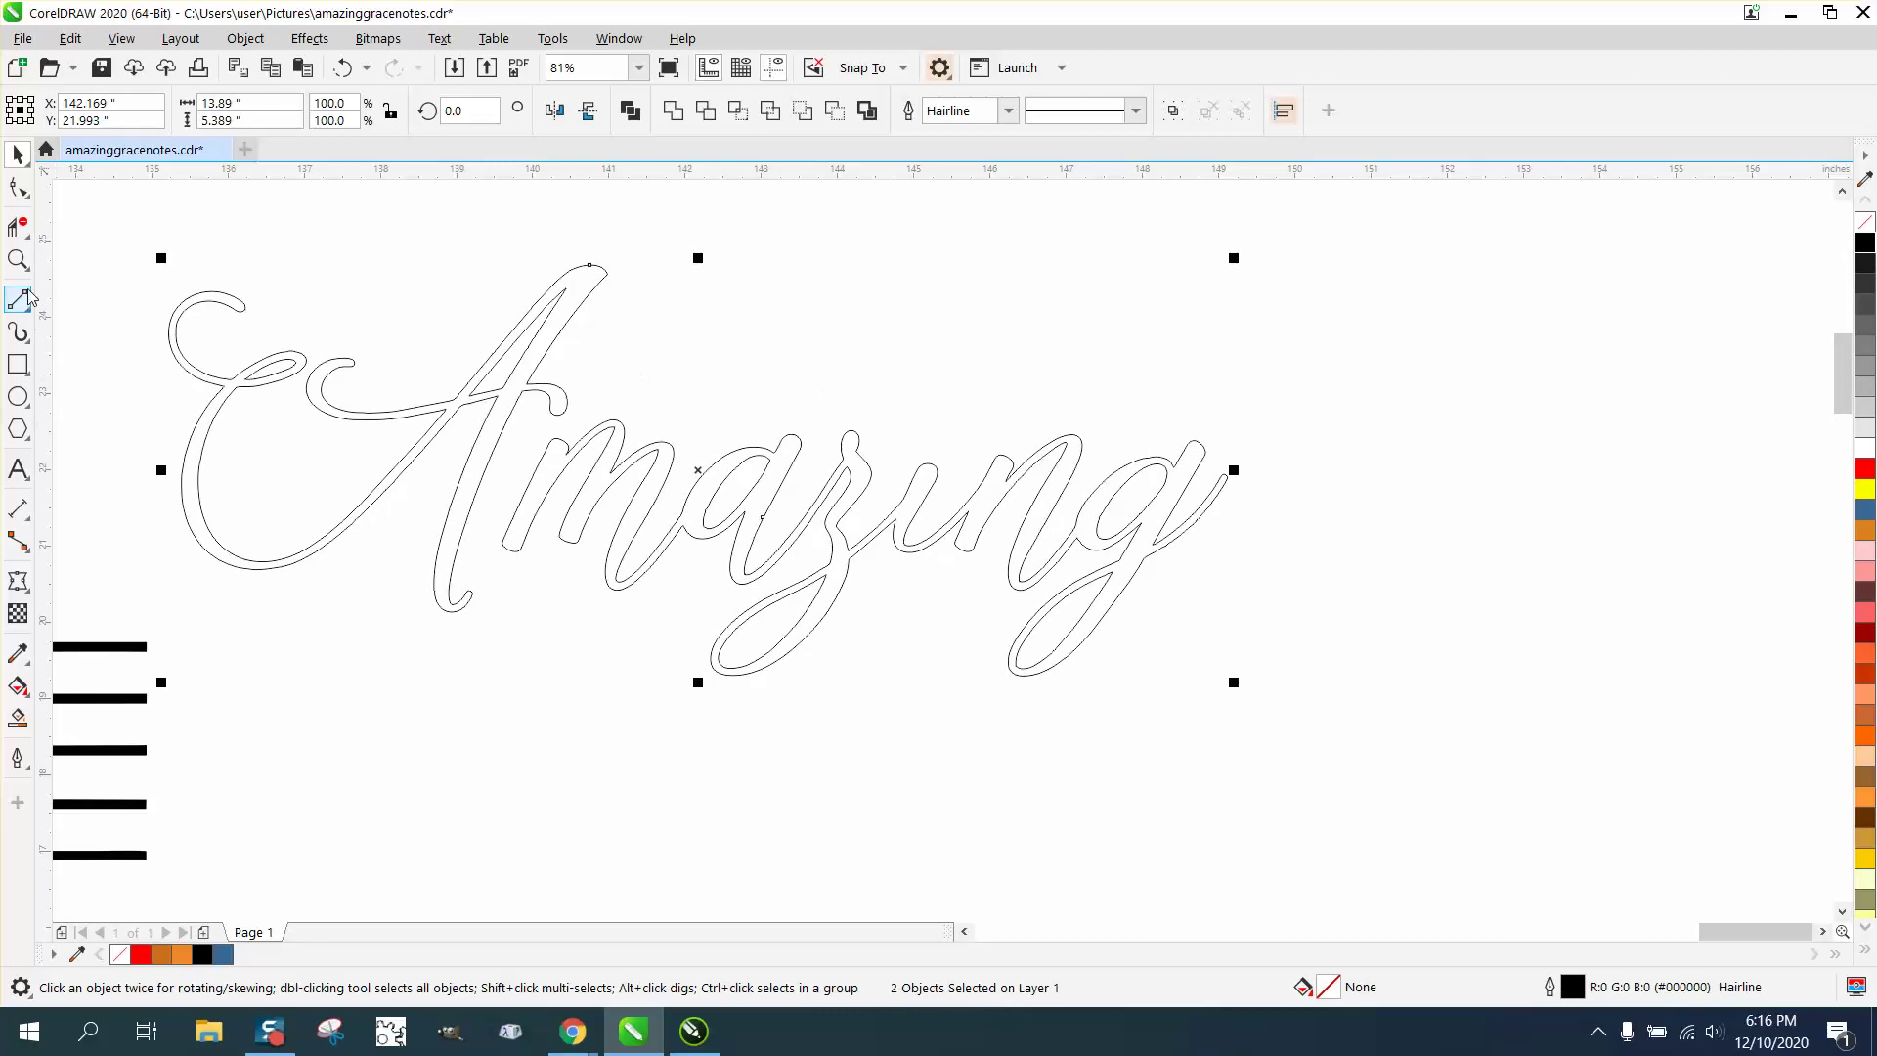
Step: Smooth the small kink on the inner edge of the "g" bowl and its lower loop with the 0.25-inch Smooth tool
{"action": "left_click", "coordinate": [18, 259]}
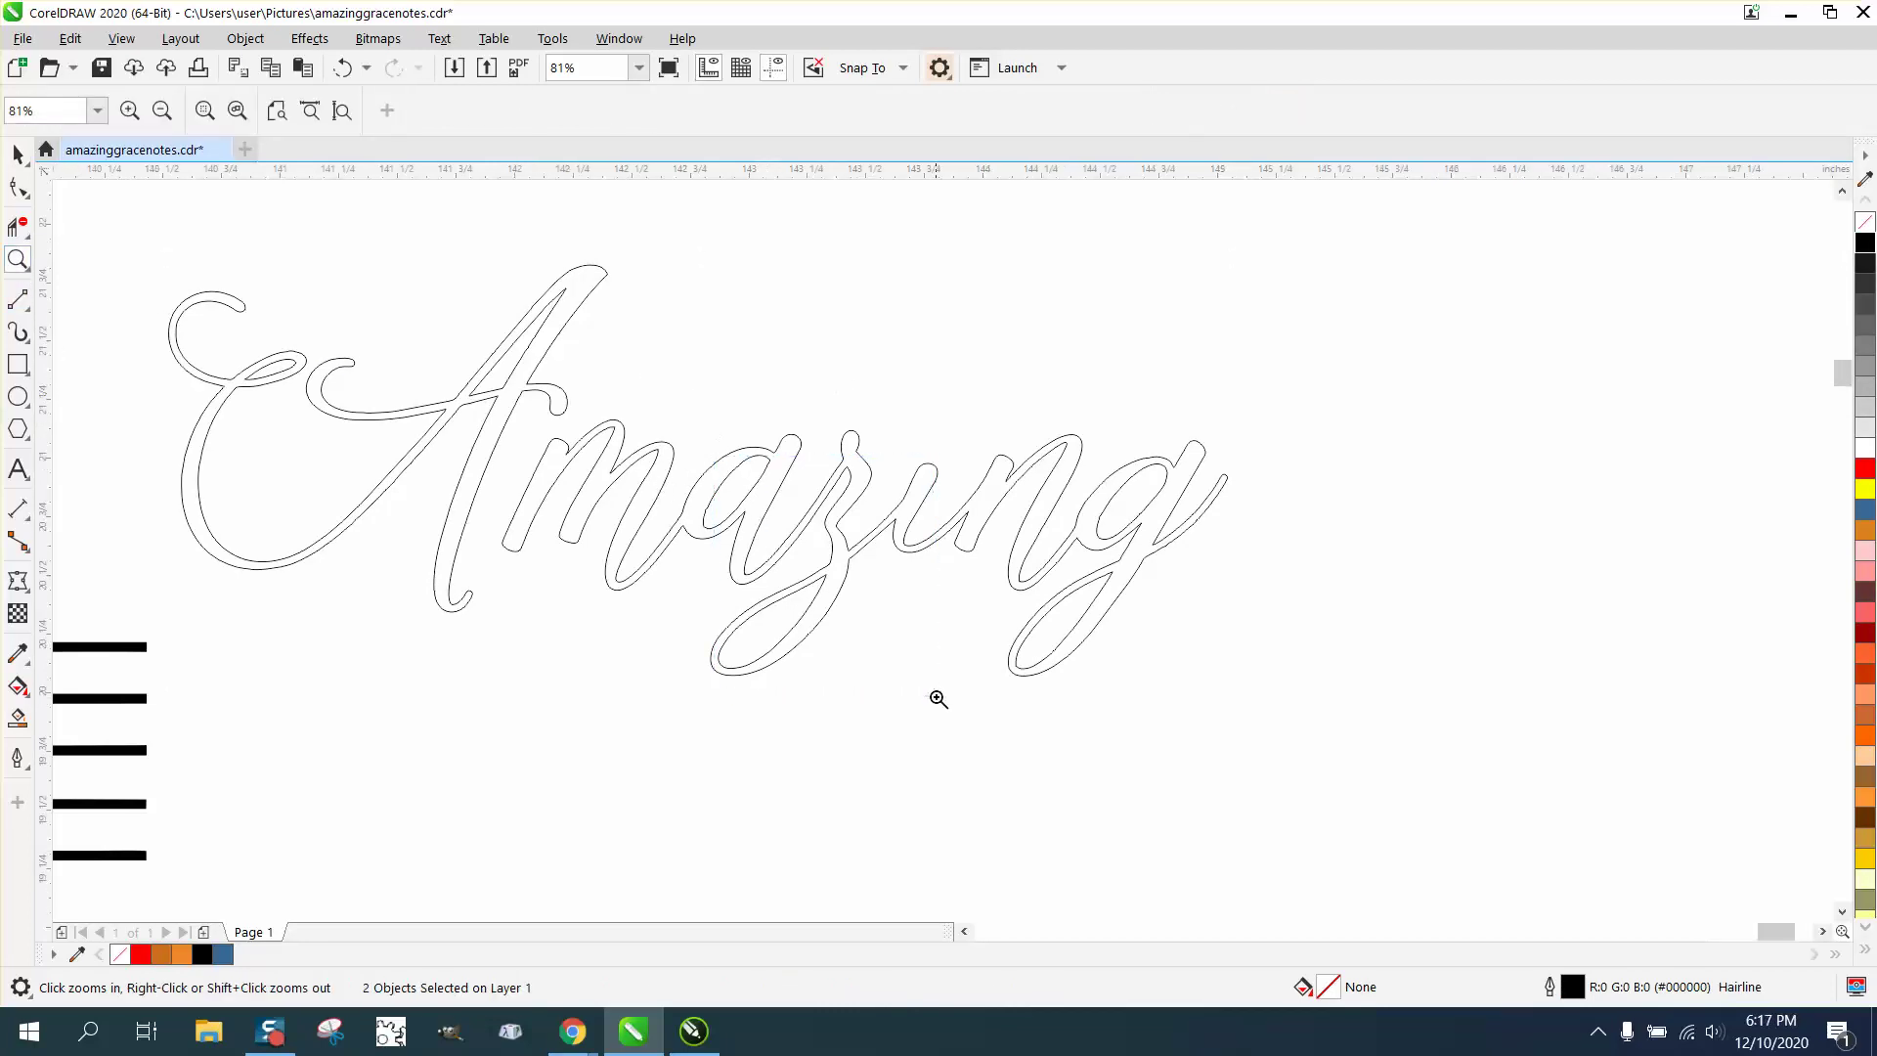
{"action": "left_click_drag", "start_coordinate": [832, 631], "coordinate": [936, 697]}
{"action": "left_click", "coordinate": [746, 362]}
{"action": "right_click", "coordinate": [674, 402]}
{"action": "right_click", "coordinate": [835, 411]}
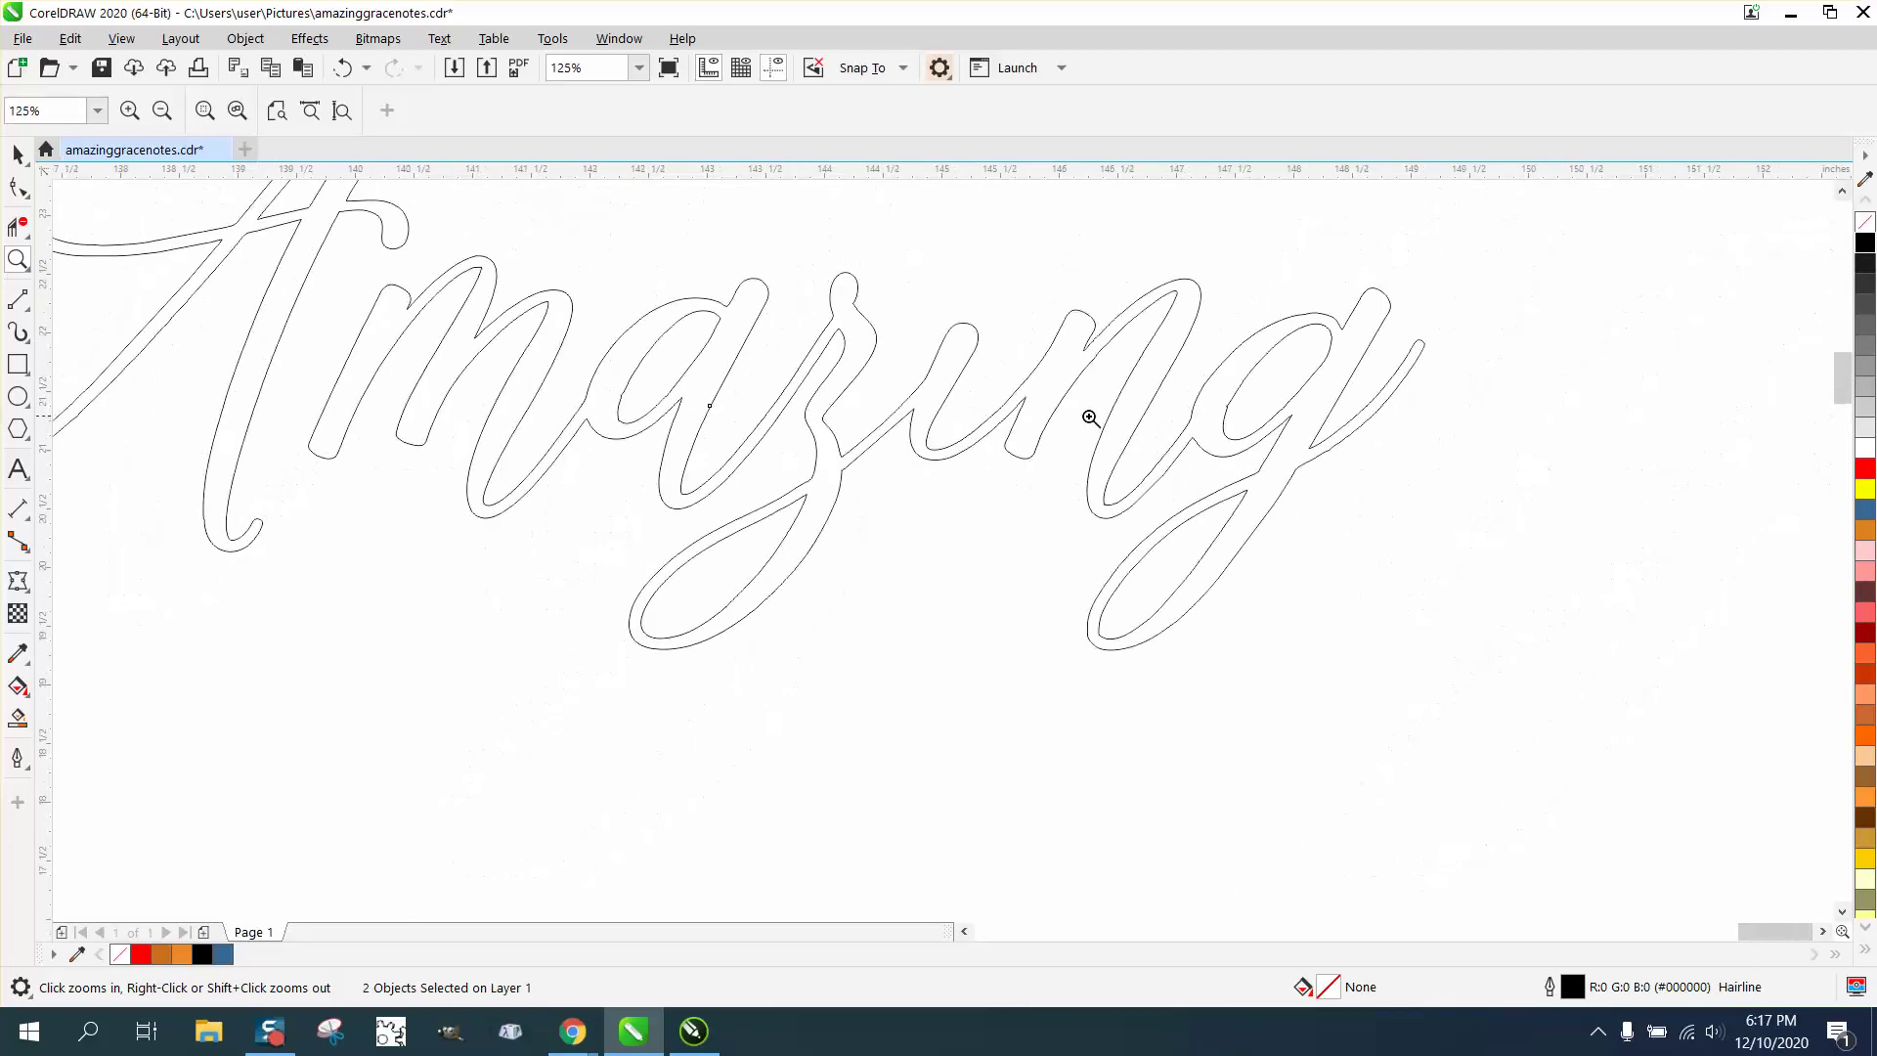
{"action": "left_click_drag", "start_coordinate": [1149, 418], "coordinate": [1315, 469]}
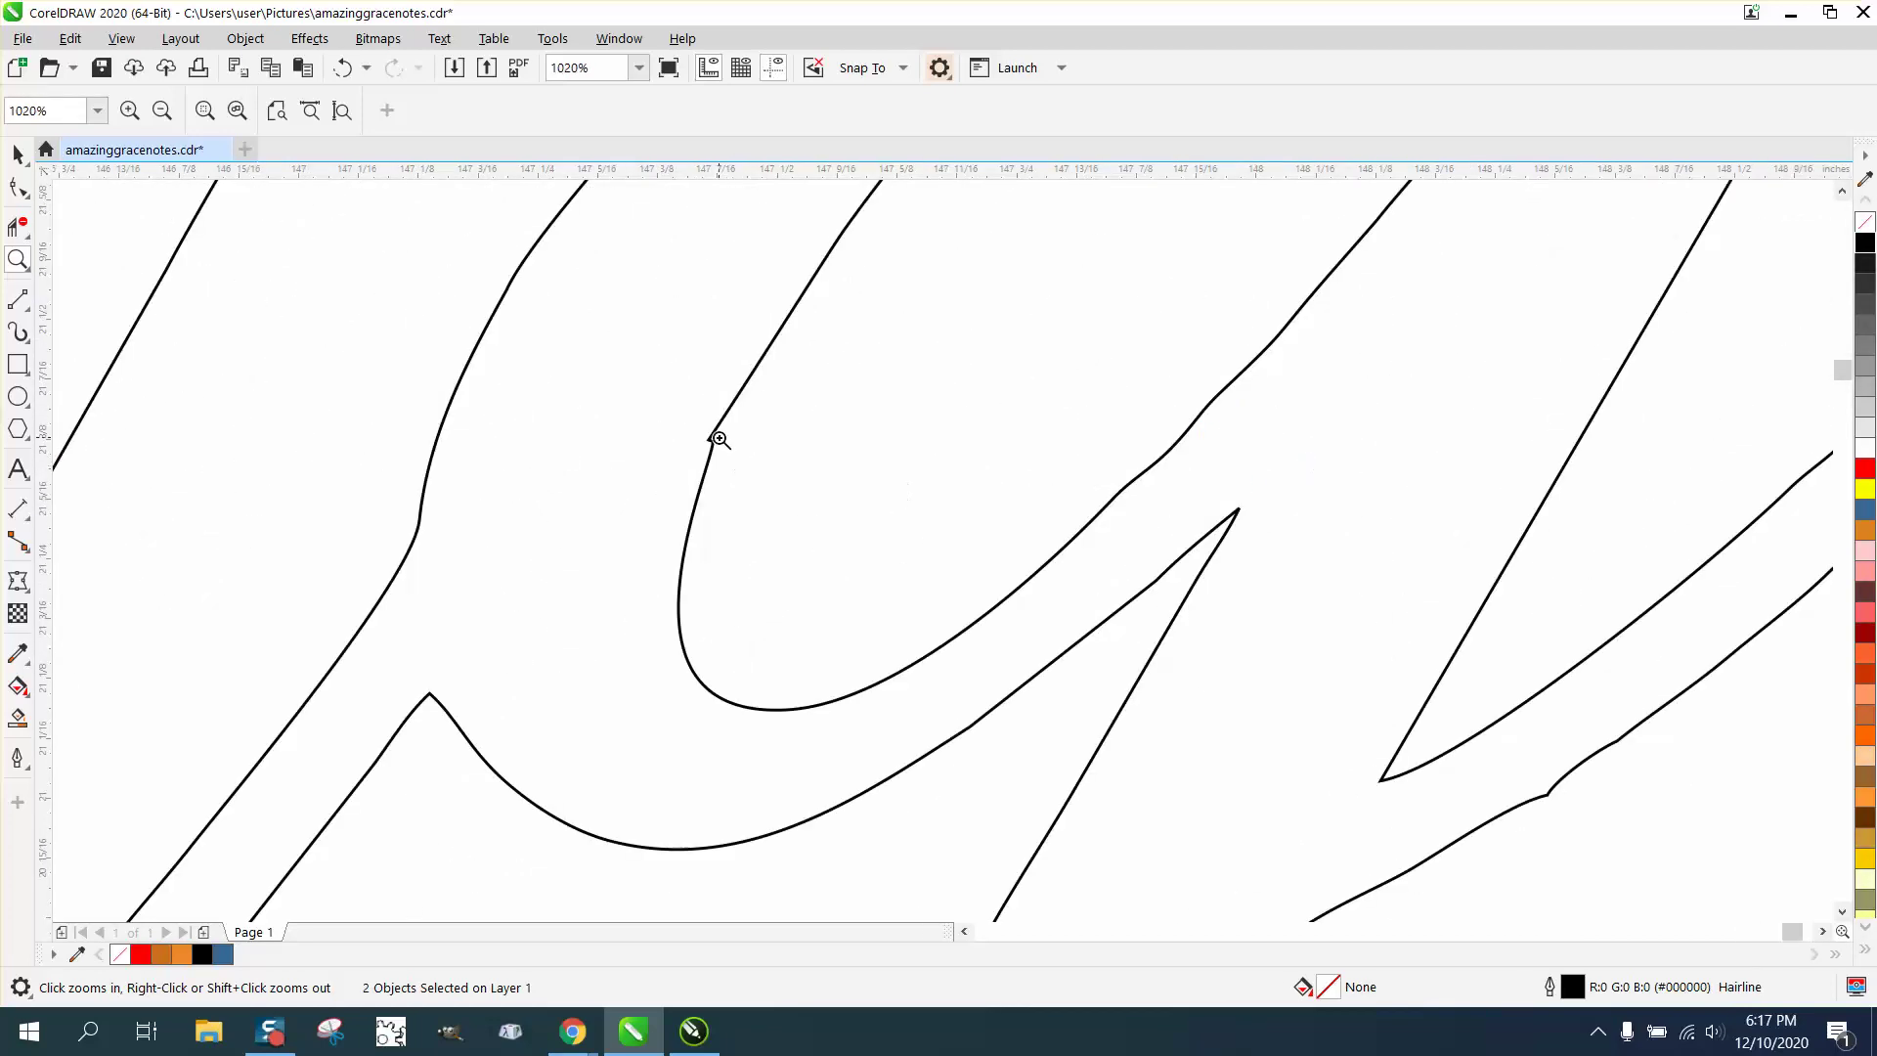
{"action": "left_click", "coordinate": [28, 195]}
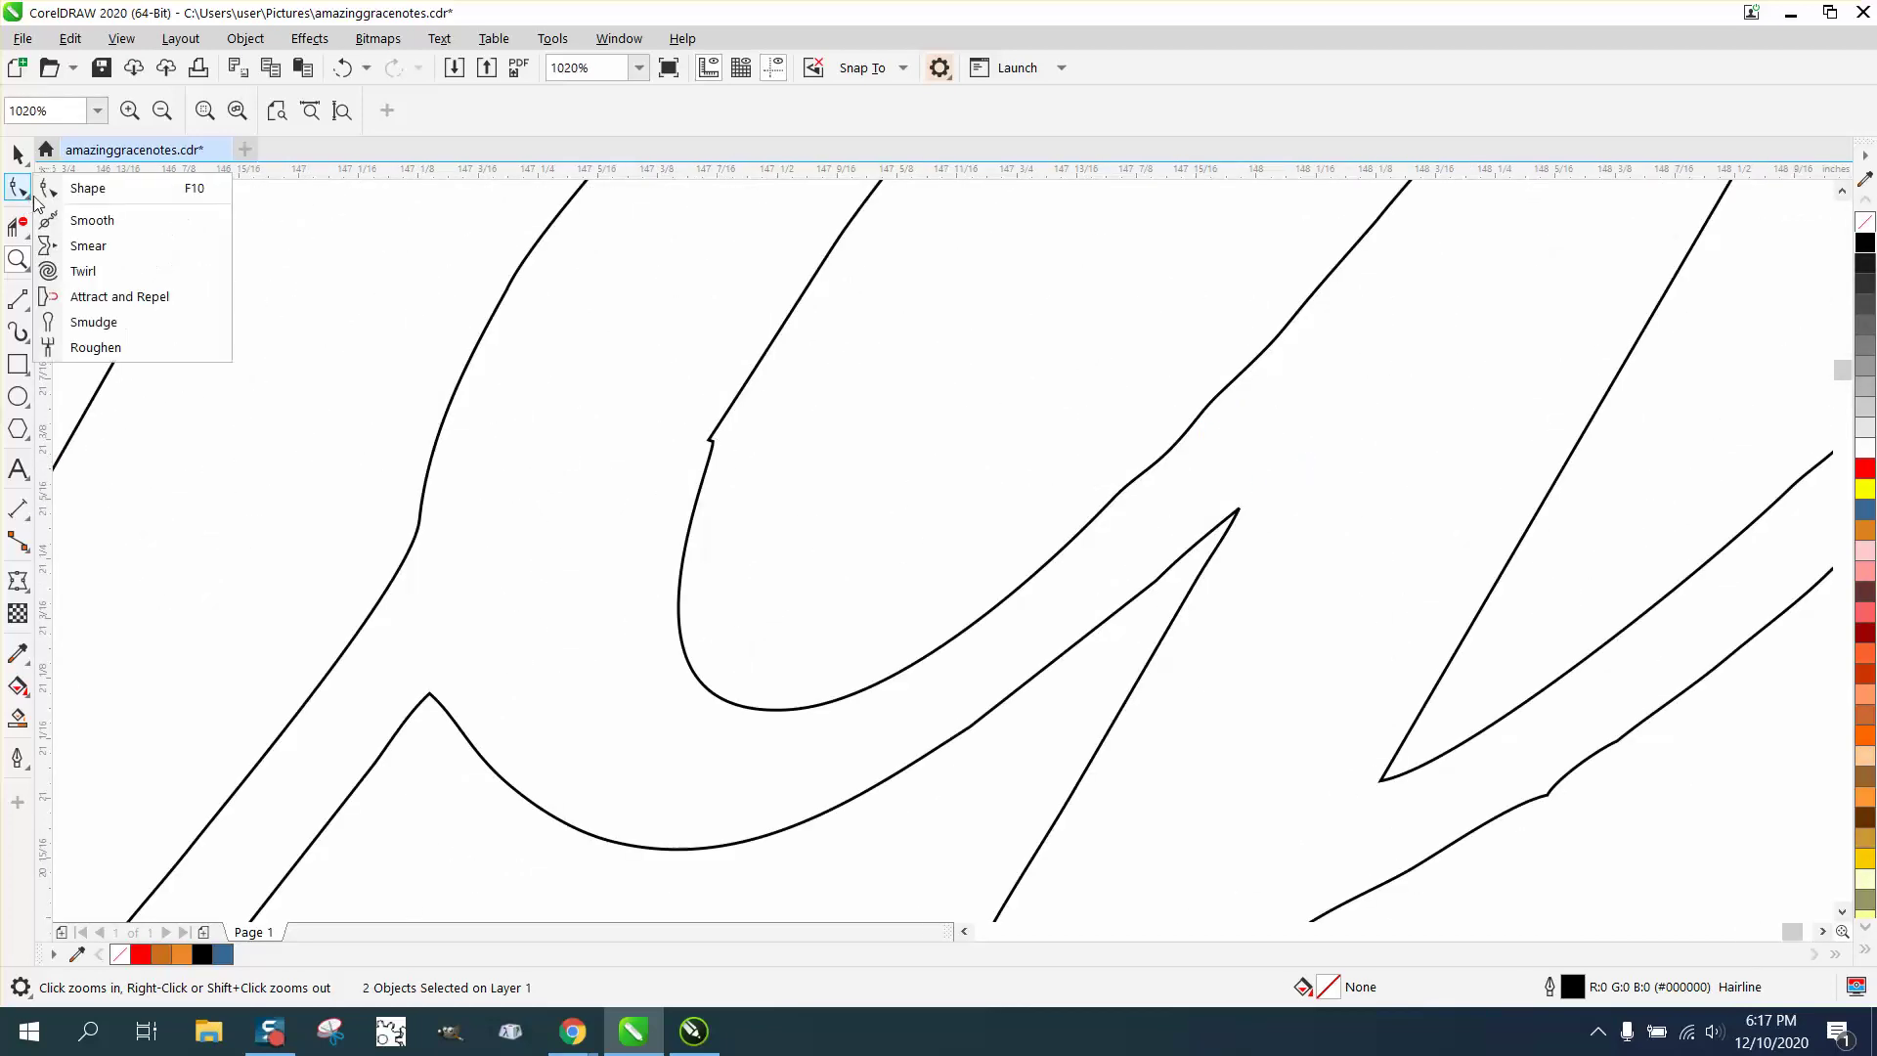
{"action": "left_click", "coordinate": [98, 218]}
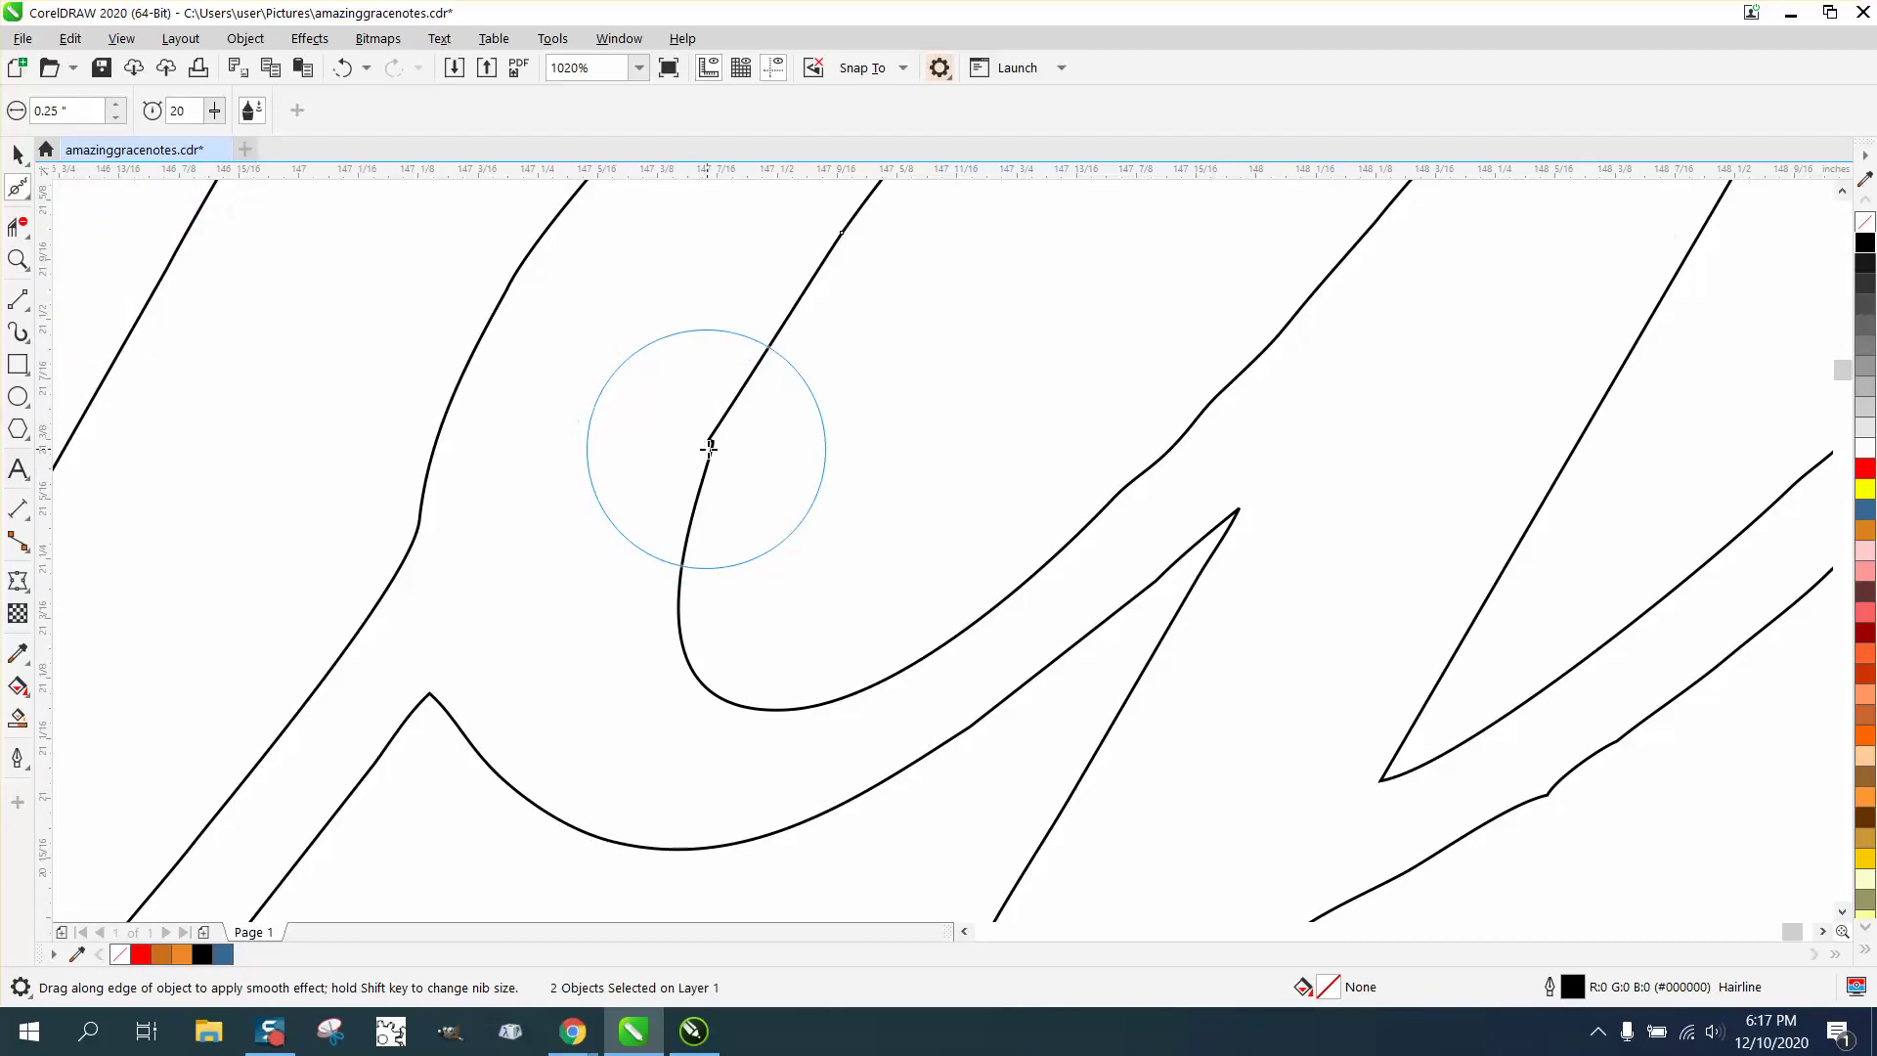
{"action": "mouse_move", "coordinate": [708, 466]}
{"action": "left_mouse_down"}
{"action": "mouse_move", "coordinate": [752, 390]}
{"action": "mouse_move", "coordinate": [724, 406]}
{"action": "left_mouse_up"}
{"action": "scroll", "coordinate": [729, 420], "scroll_direction": "down", "scroll_amount": 4}
{"action": "scroll", "coordinate": [729, 419], "scroll_direction": "down", "scroll_amount": 2}
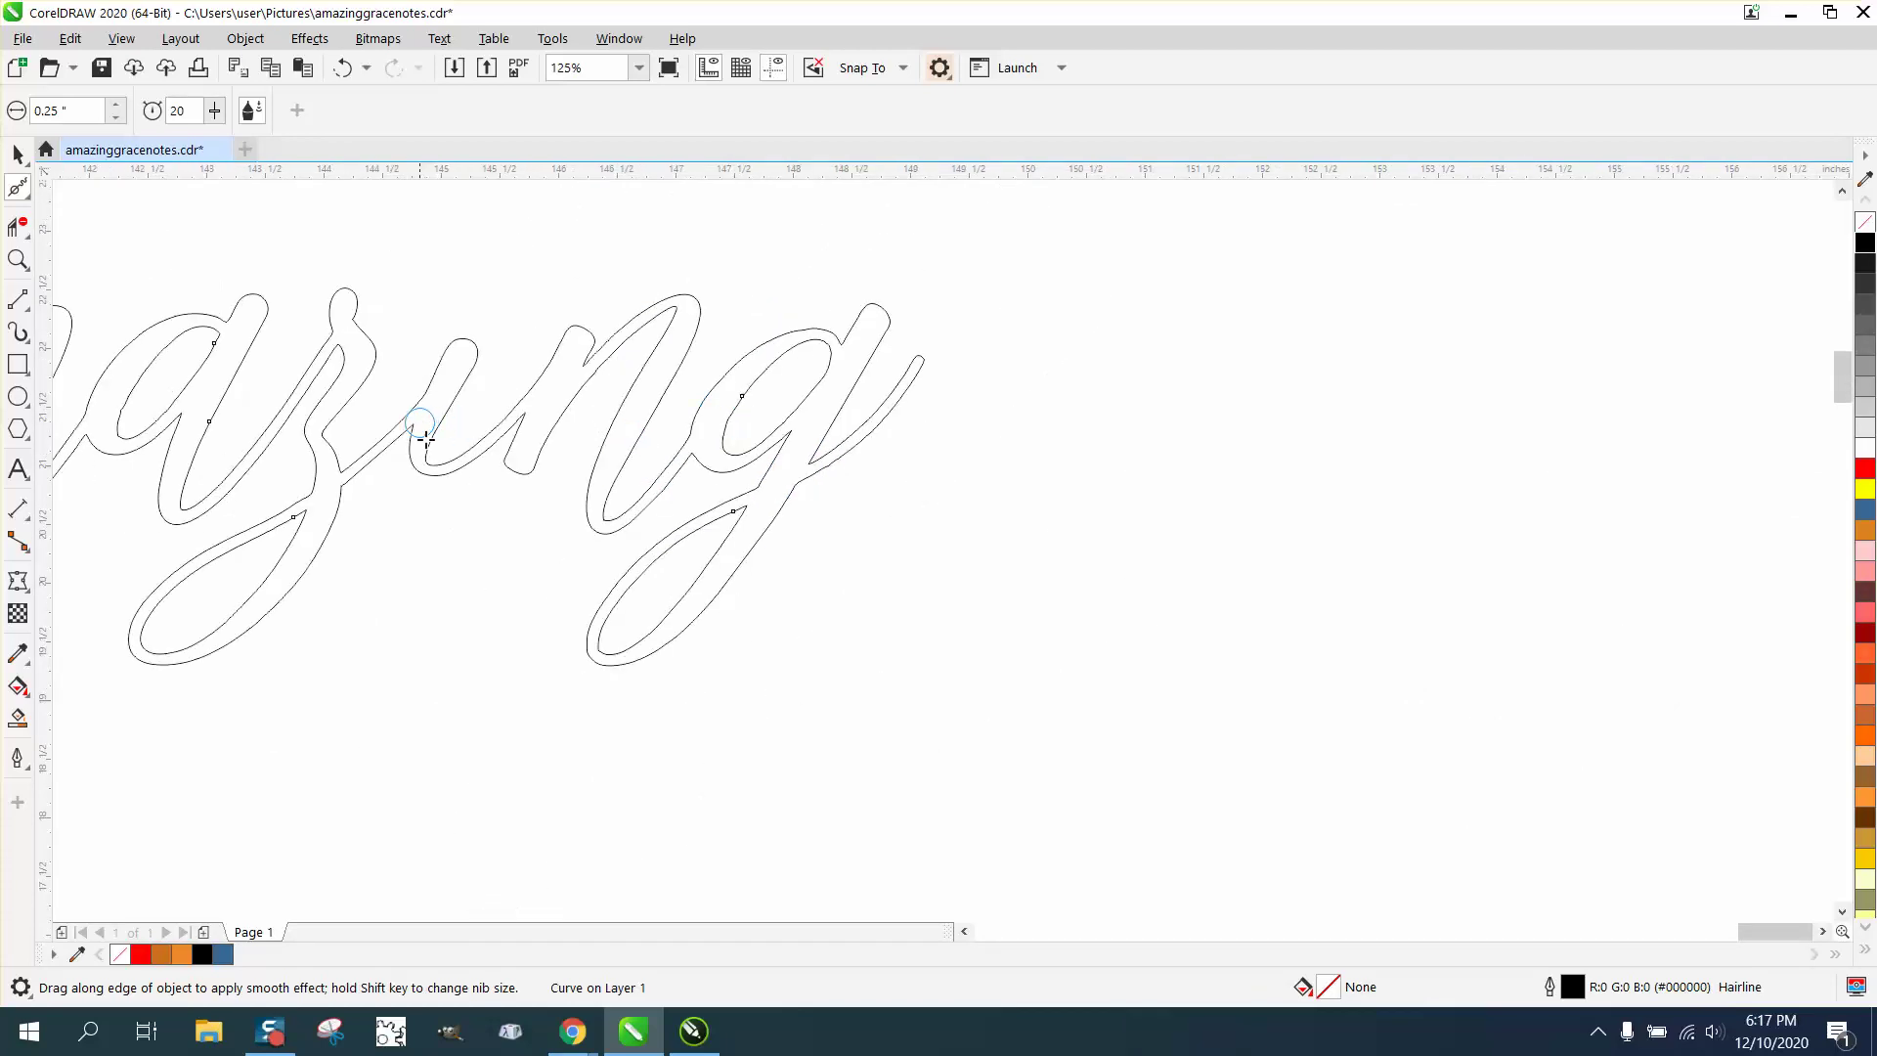
{"action": "mouse_move", "coordinate": [595, 646]}
{"action": "left_mouse_down"}
{"action": "mouse_move", "coordinate": [628, 658]}
{"action": "mouse_move", "coordinate": [573, 633]}
{"action": "mouse_move", "coordinate": [619, 649]}
{"action": "left_mouse_up"}
Step: Smart-fill the smoothed "mazing" and capital "A" with black and no outline, move the fills 18 inches right, and select both
{"action": "left_click", "coordinate": [17, 719]}
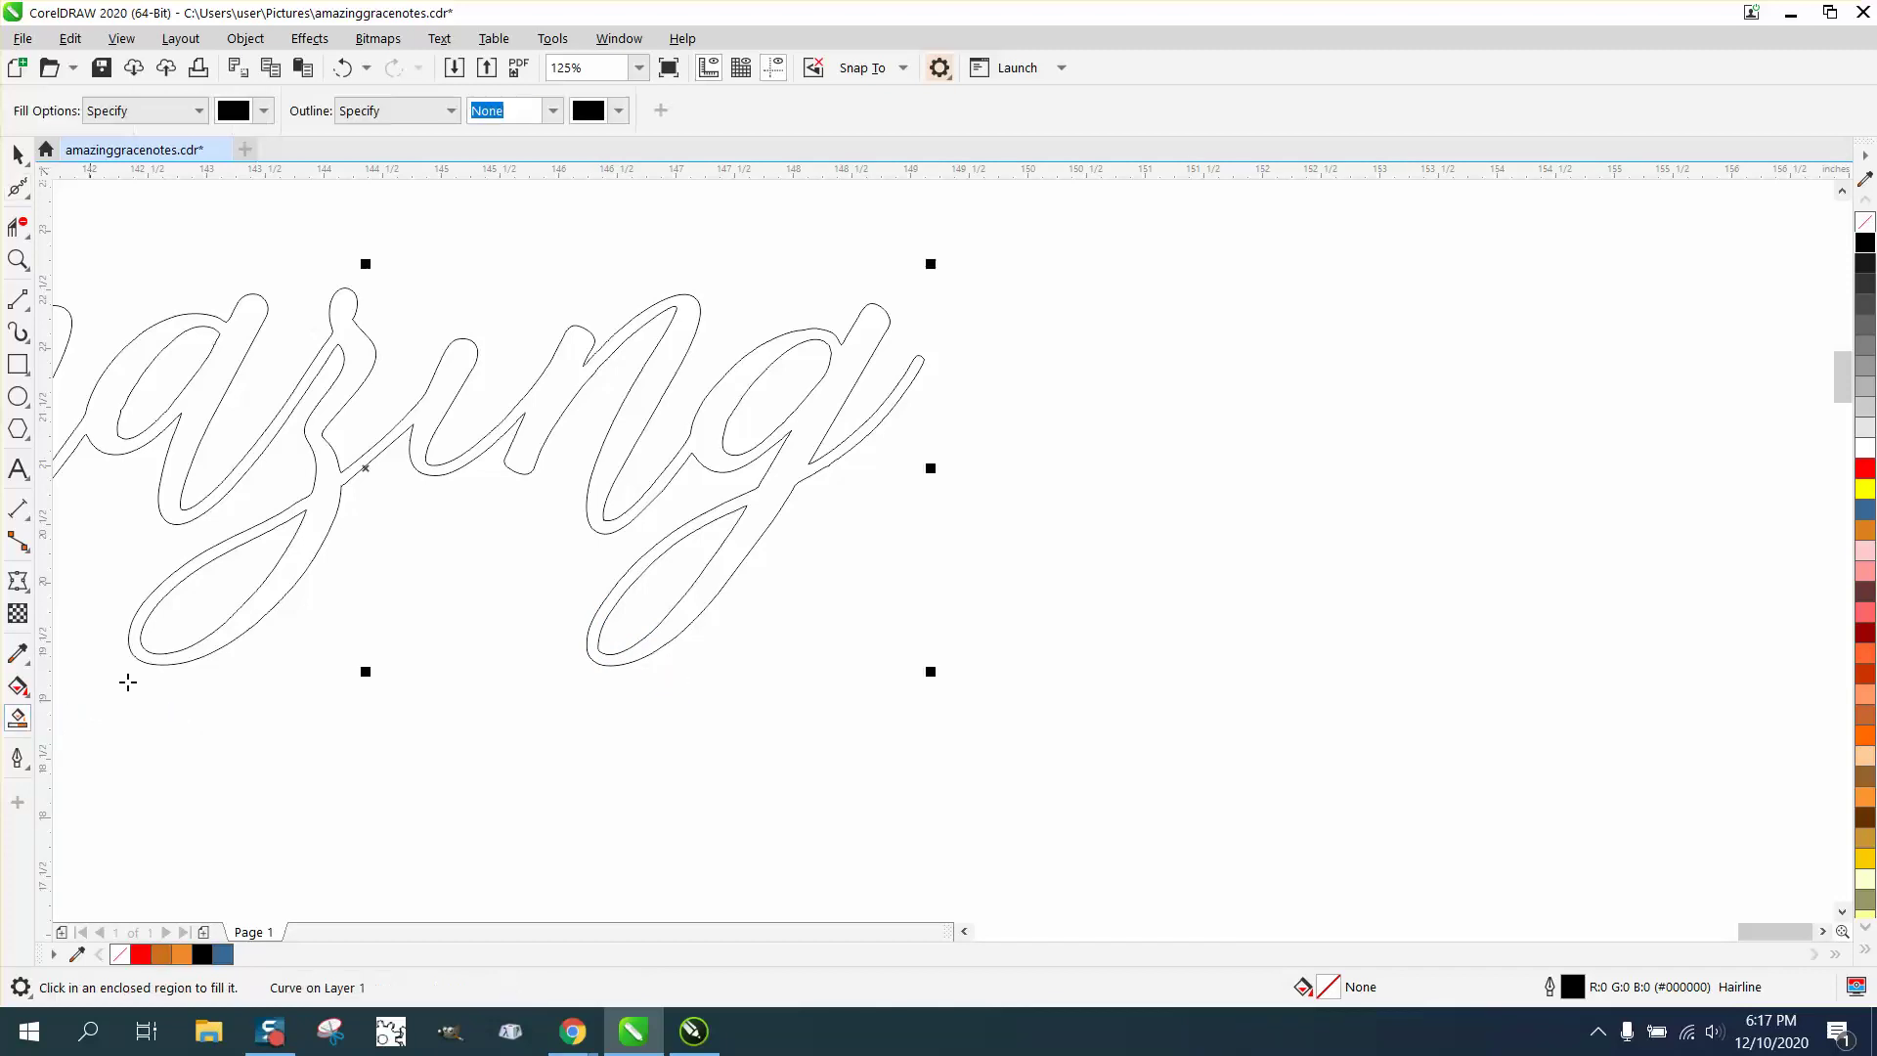
{"action": "left_click", "coordinate": [309, 550]}
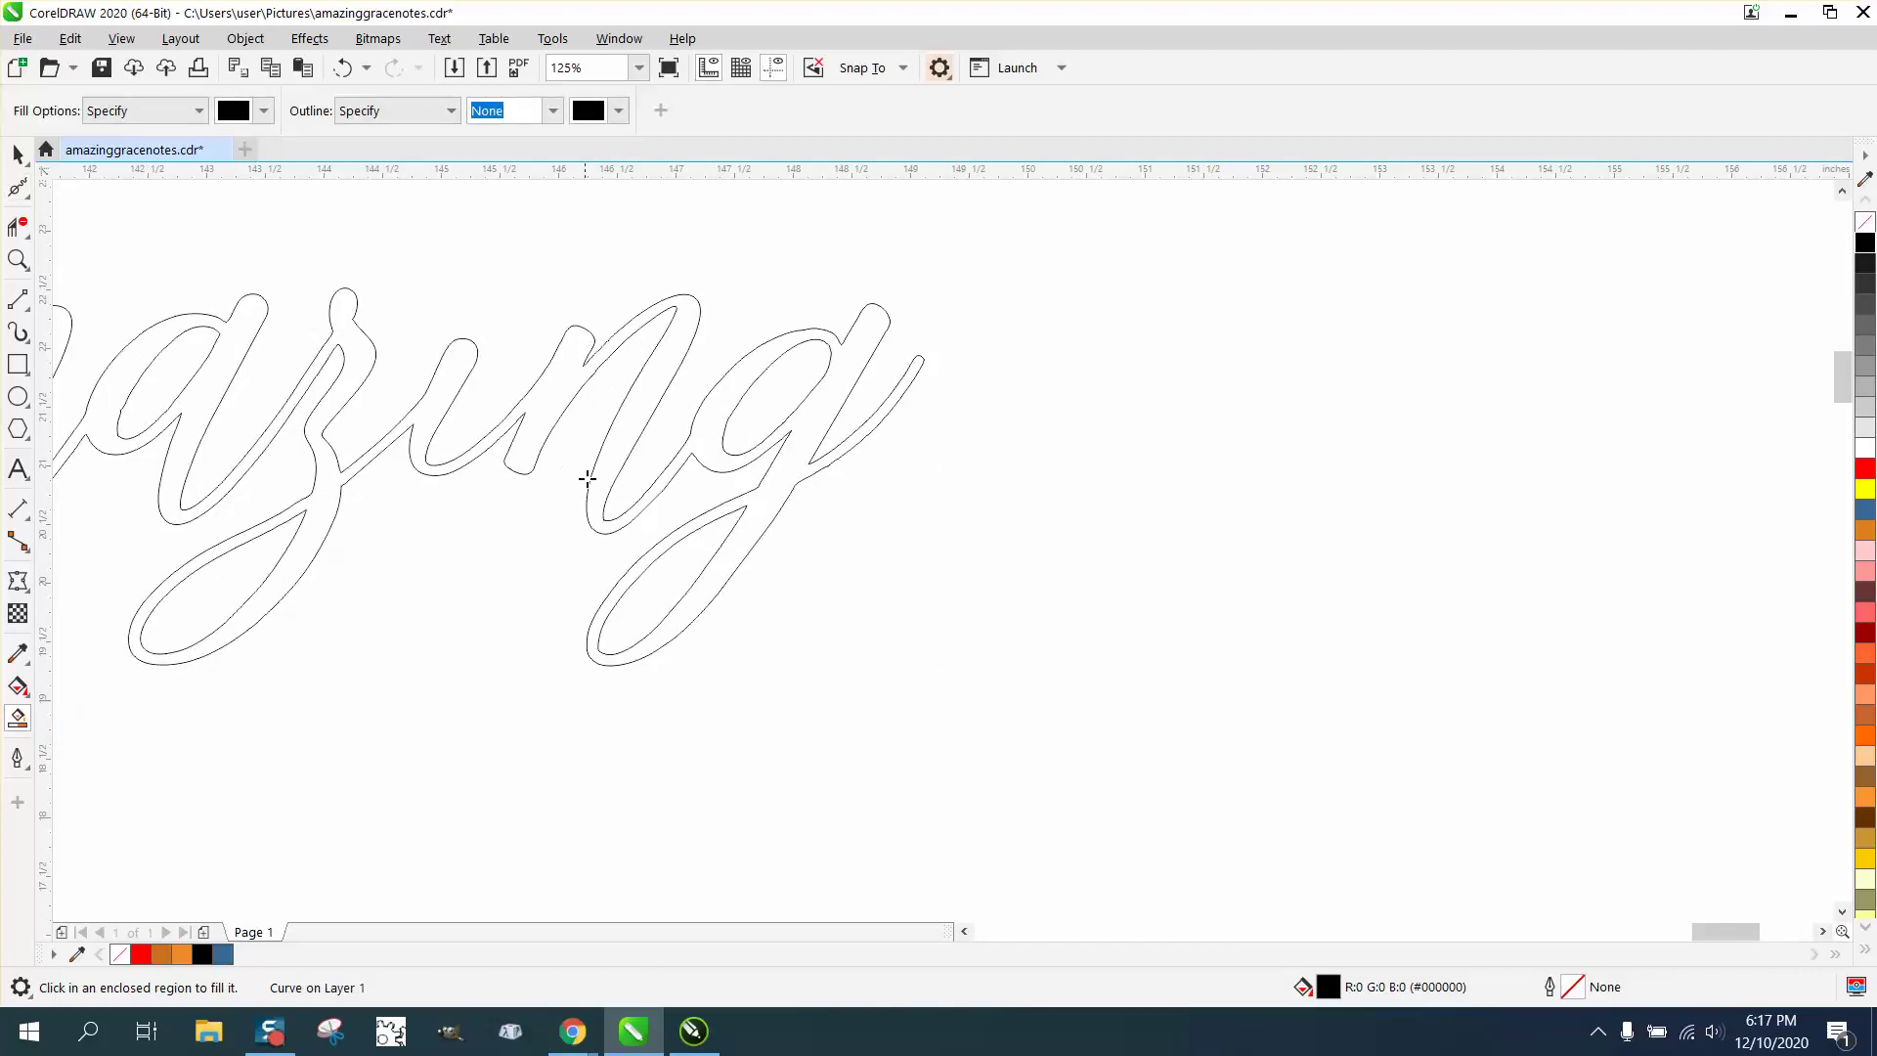
{"action": "scroll", "coordinate": [601, 481], "scroll_direction": "down", "scroll_amount": 2}
{"action": "left_click", "coordinate": [268, 278]}
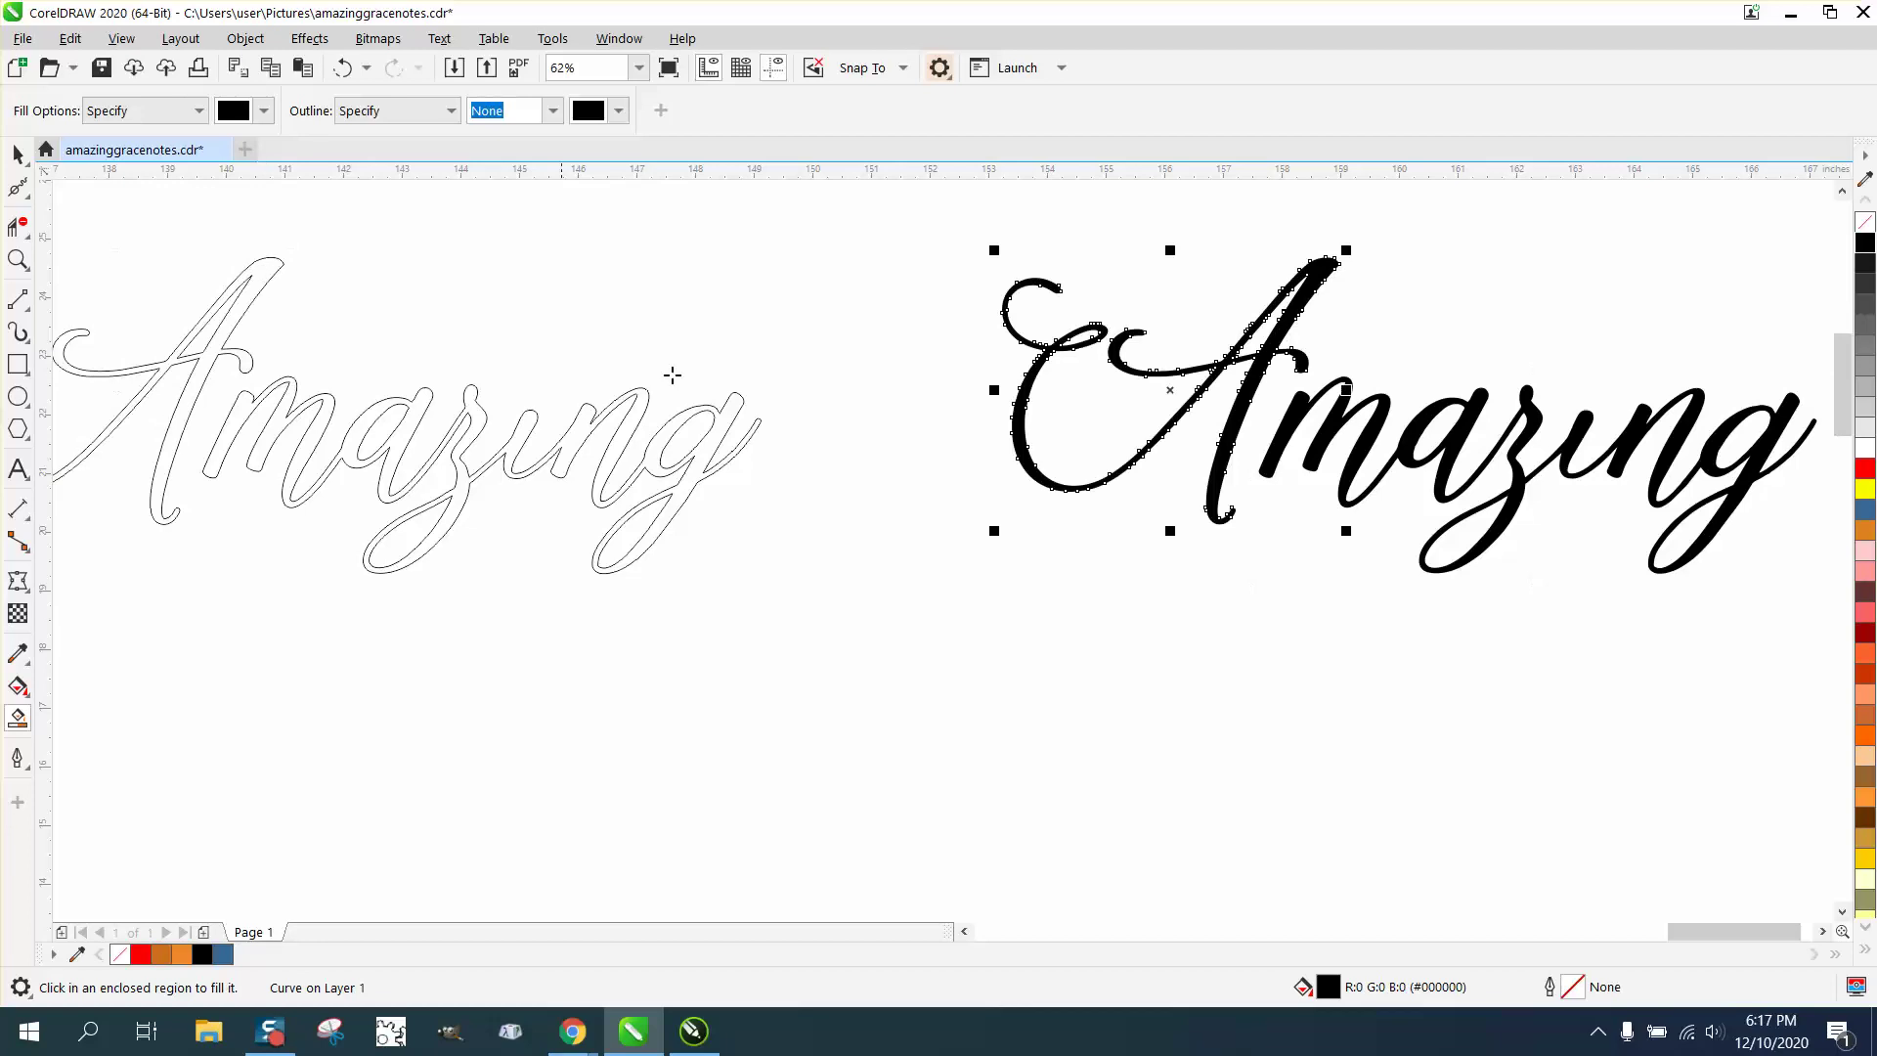
{"action": "scroll", "coordinate": [831, 384], "scroll_direction": "down", "scroll_amount": 2}
{"action": "left_click", "coordinate": [17, 154]}
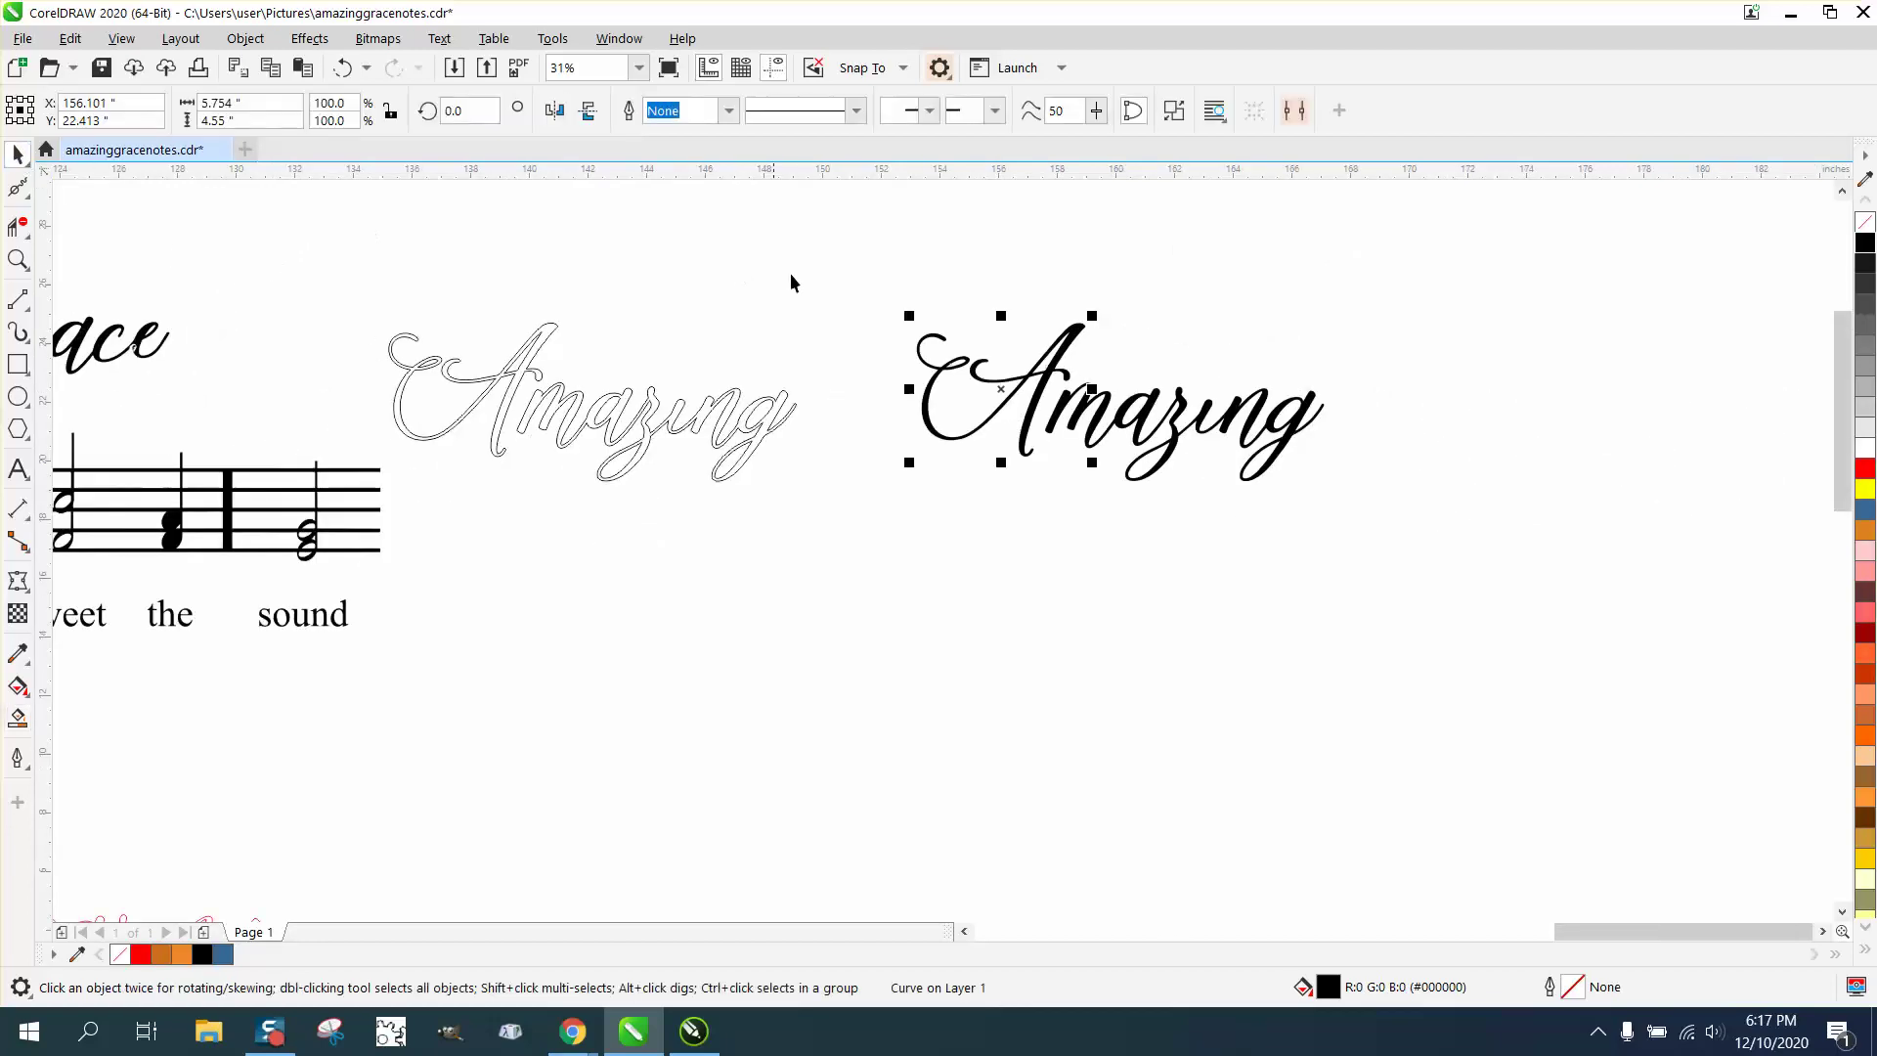
{"action": "left_click_drag", "start_coordinate": [870, 291], "coordinate": [1404, 551]}
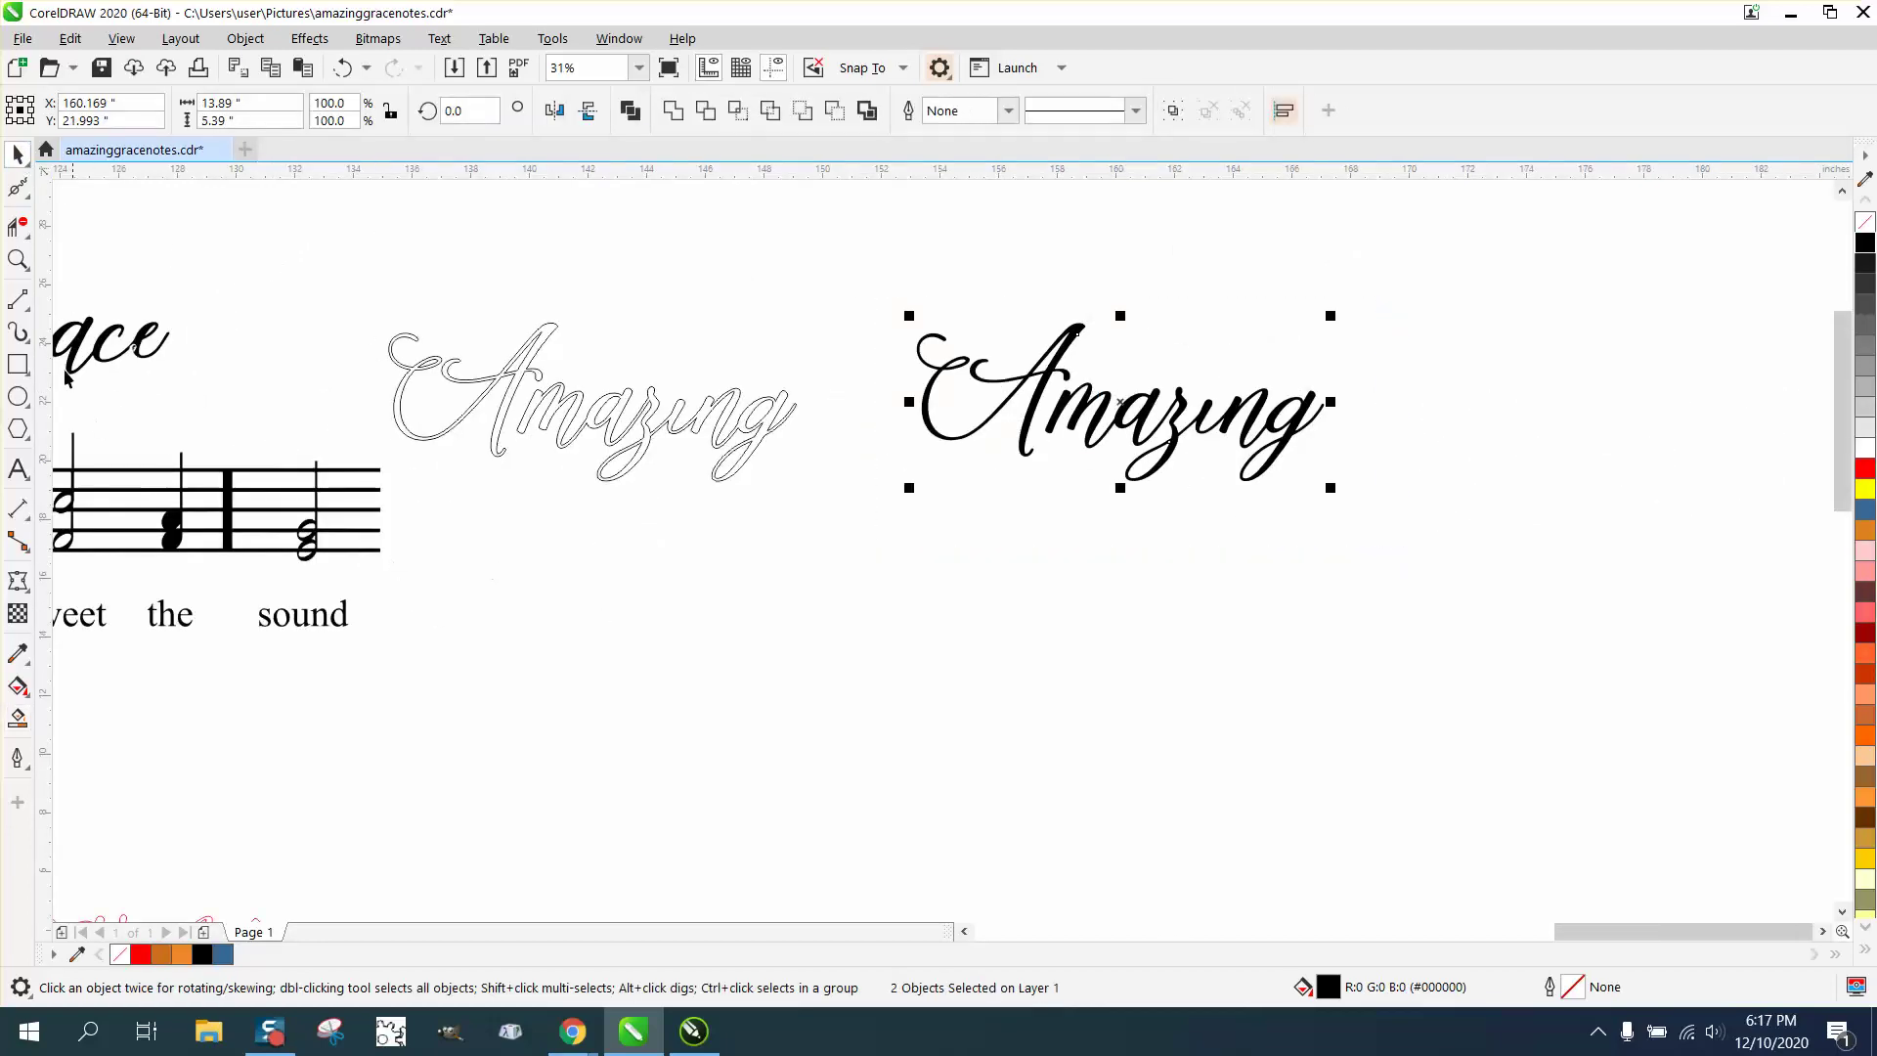
Step: Examine the notes, bar lines and staff lines of the cleaned black music staff up close
{"action": "key", "text": "z"}
{"action": "left_click_drag", "start_coordinate": [303, 564], "coordinate": [411, 576]}
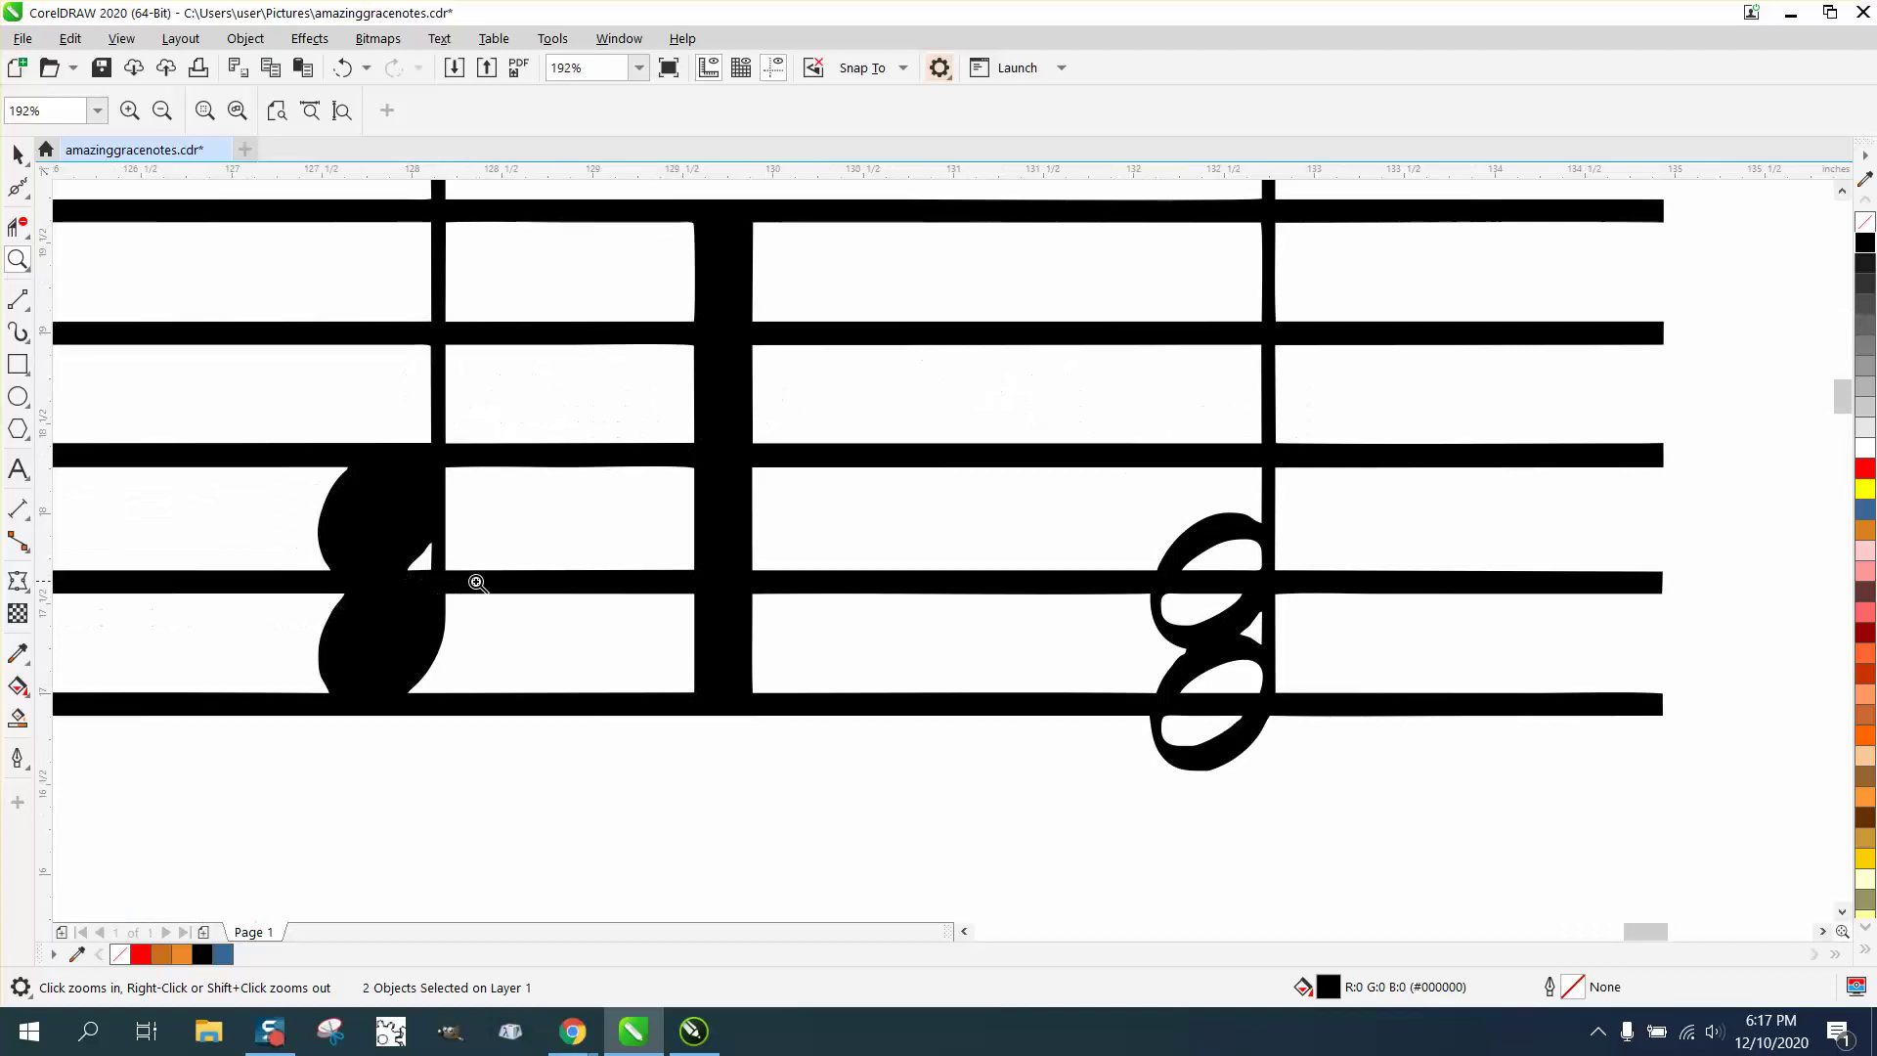
{"action": "scroll", "coordinate": [496, 582], "scroll_direction": "down", "scroll_amount": 1}
{"action": "scroll", "coordinate": [863, 595], "scroll_direction": "down", "scroll_amount": 1}
{"action": "scroll", "coordinate": [865, 597], "scroll_direction": "down", "scroll_amount": 1}
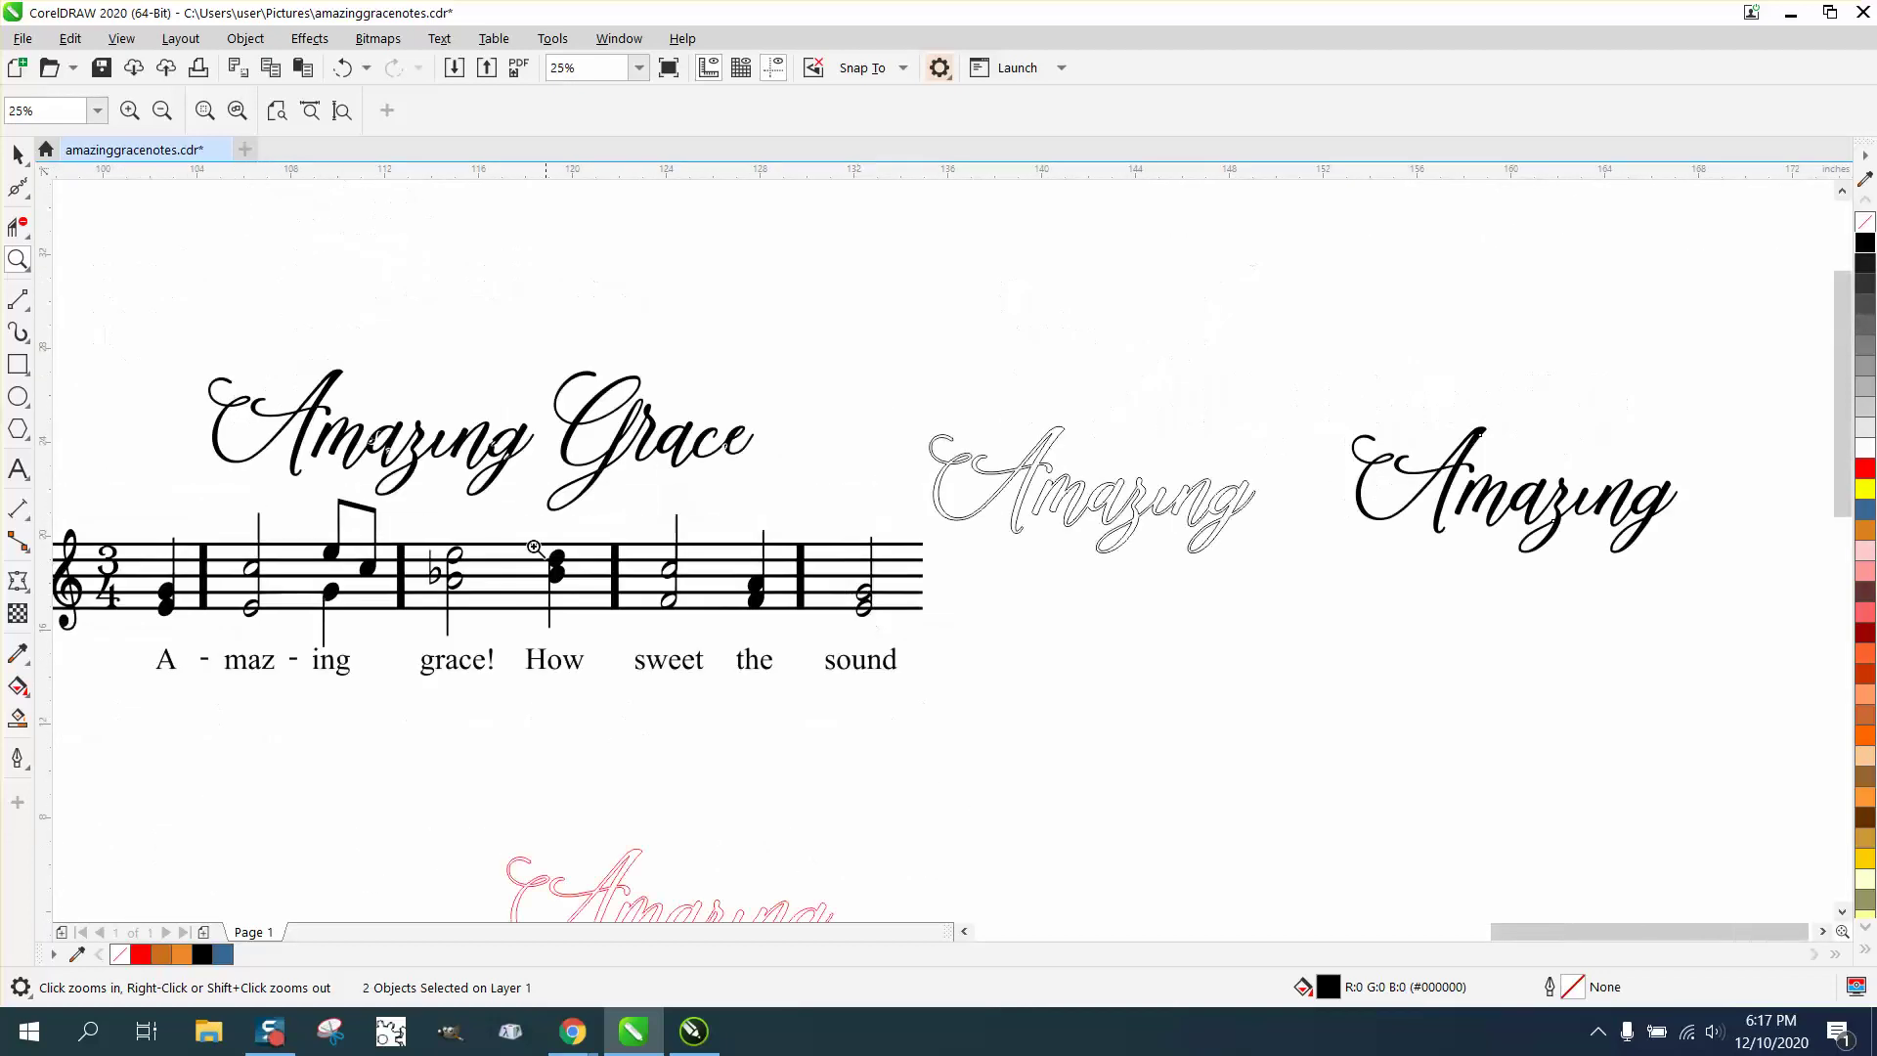
{"action": "left_click_drag", "start_coordinate": [401, 535], "coordinate": [559, 611]}
{"action": "scroll", "coordinate": [563, 612], "scroll_direction": "down", "scroll_amount": 5}
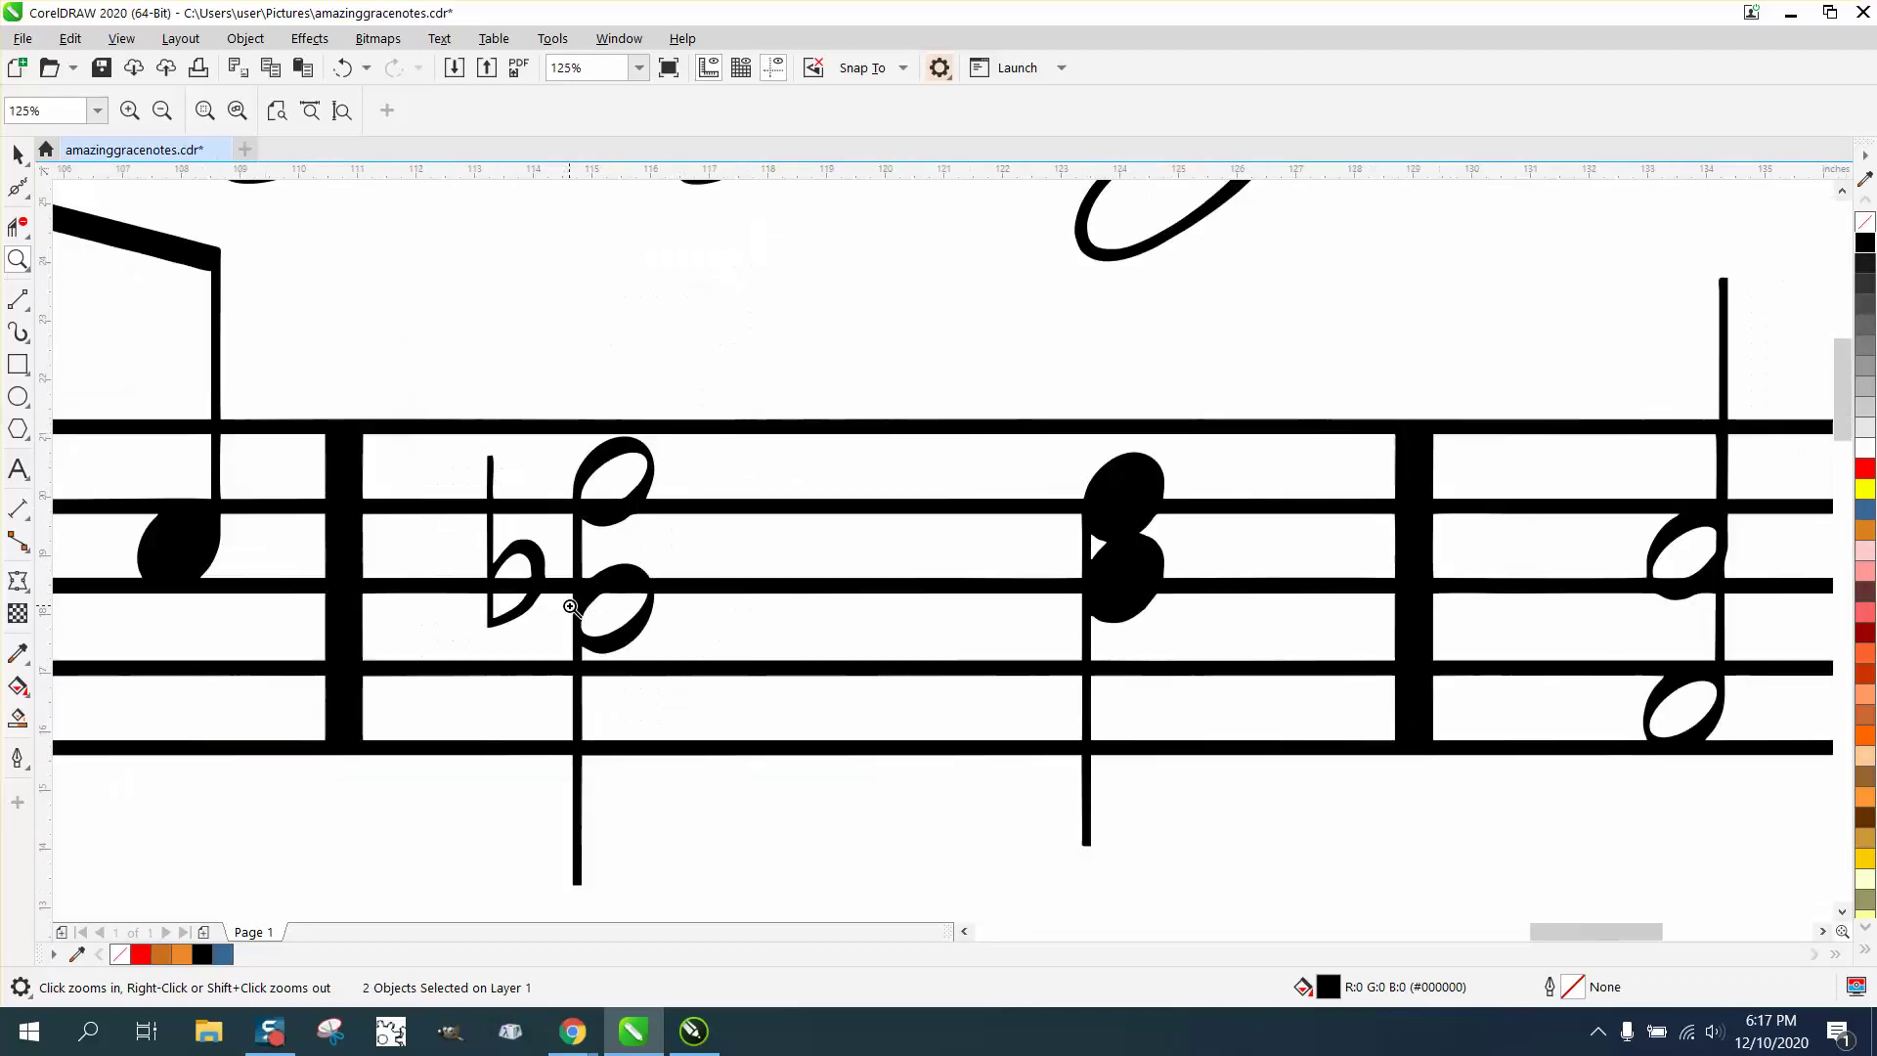
Step: Inspect the clef, time signature and first notes of the original watermarked artwork for comparison with the cleaned staff
{"action": "right_click", "coordinate": [571, 607]}
{"action": "right_click", "coordinate": [557, 605]}
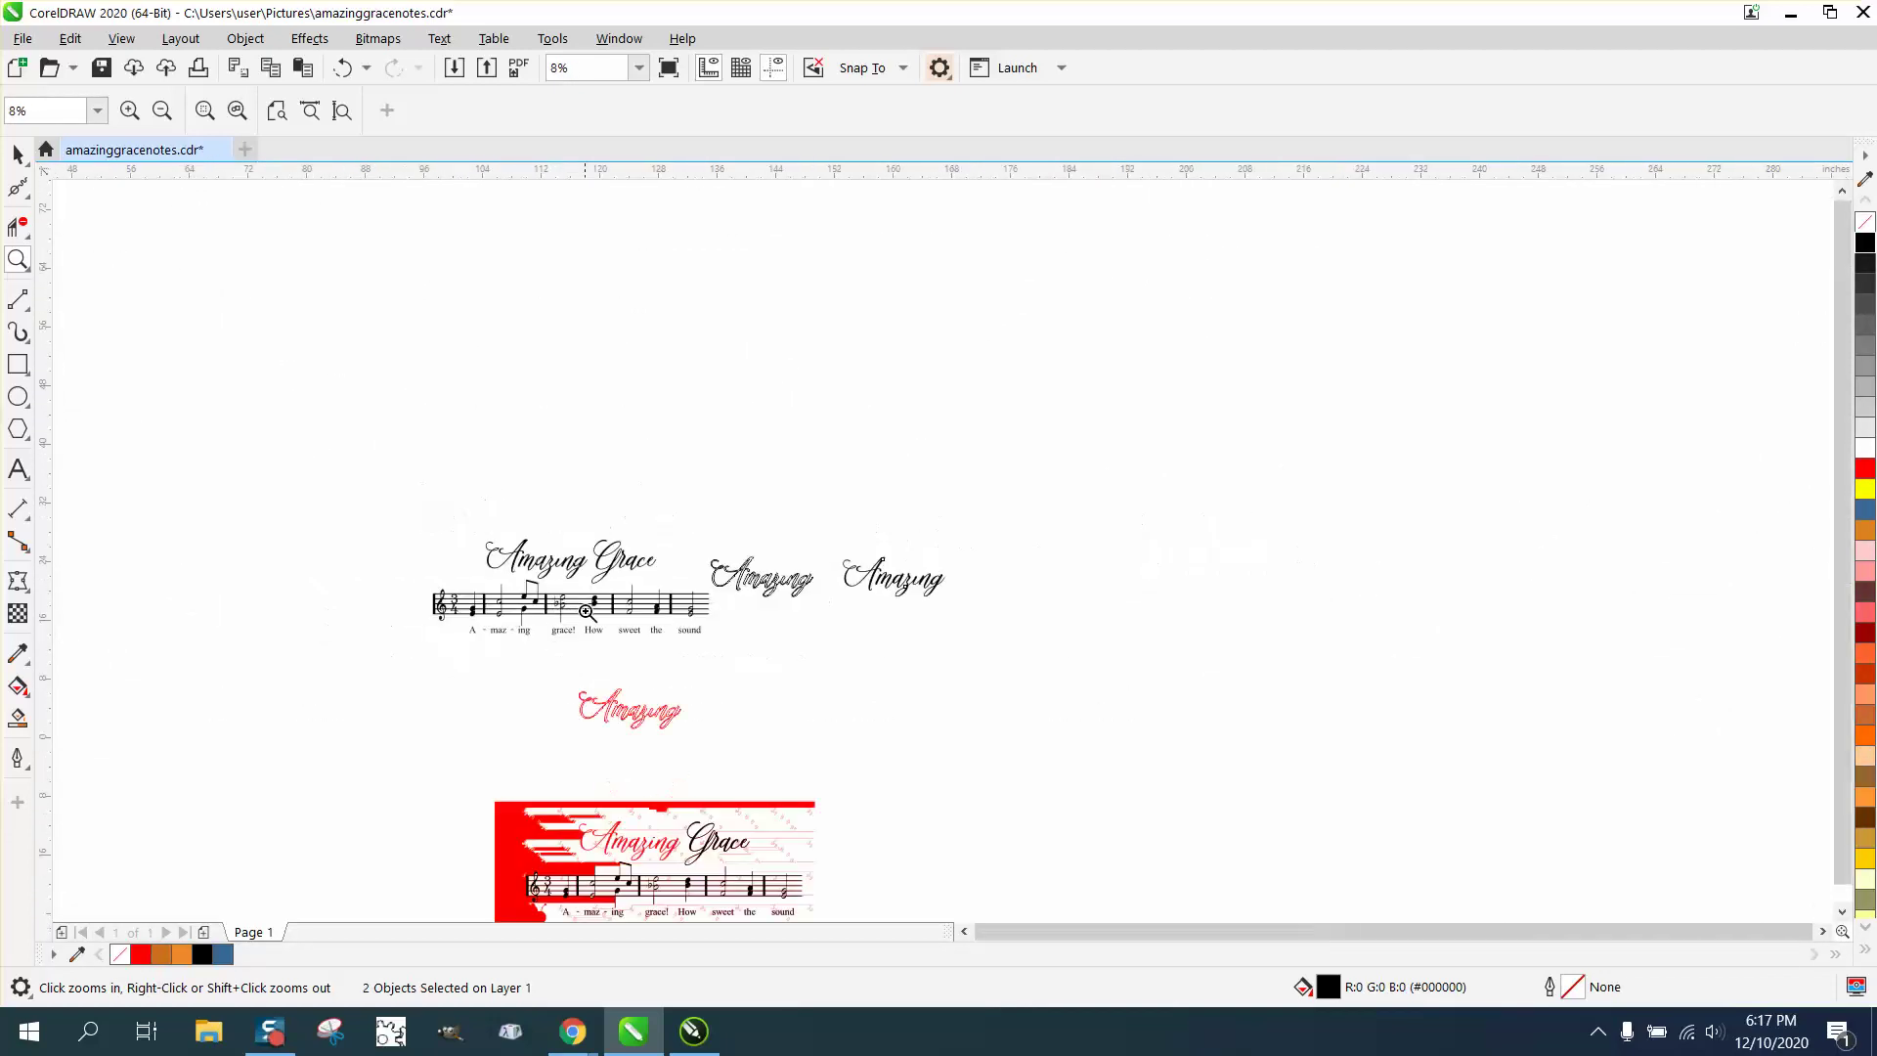
{"action": "left_click", "coordinate": [657, 895]}
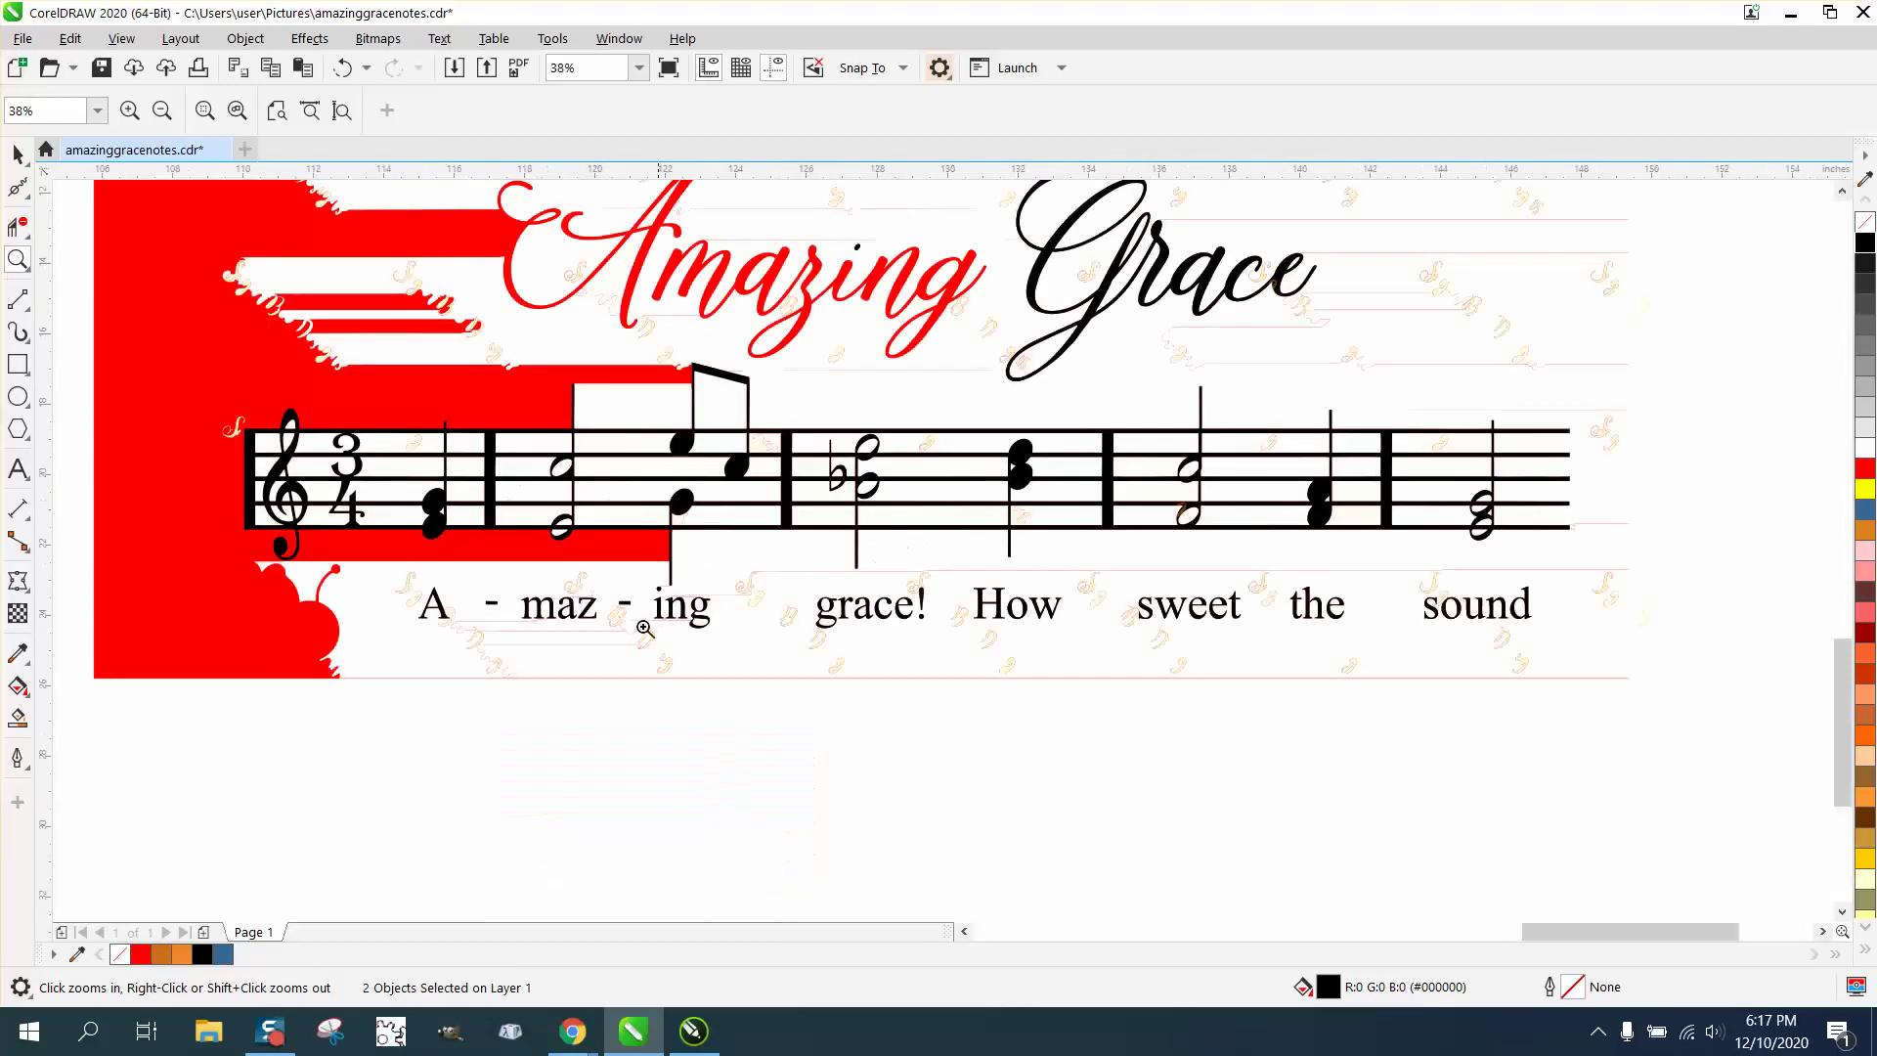
{"action": "left_click_drag", "start_coordinate": [371, 415], "coordinate": [528, 566]}
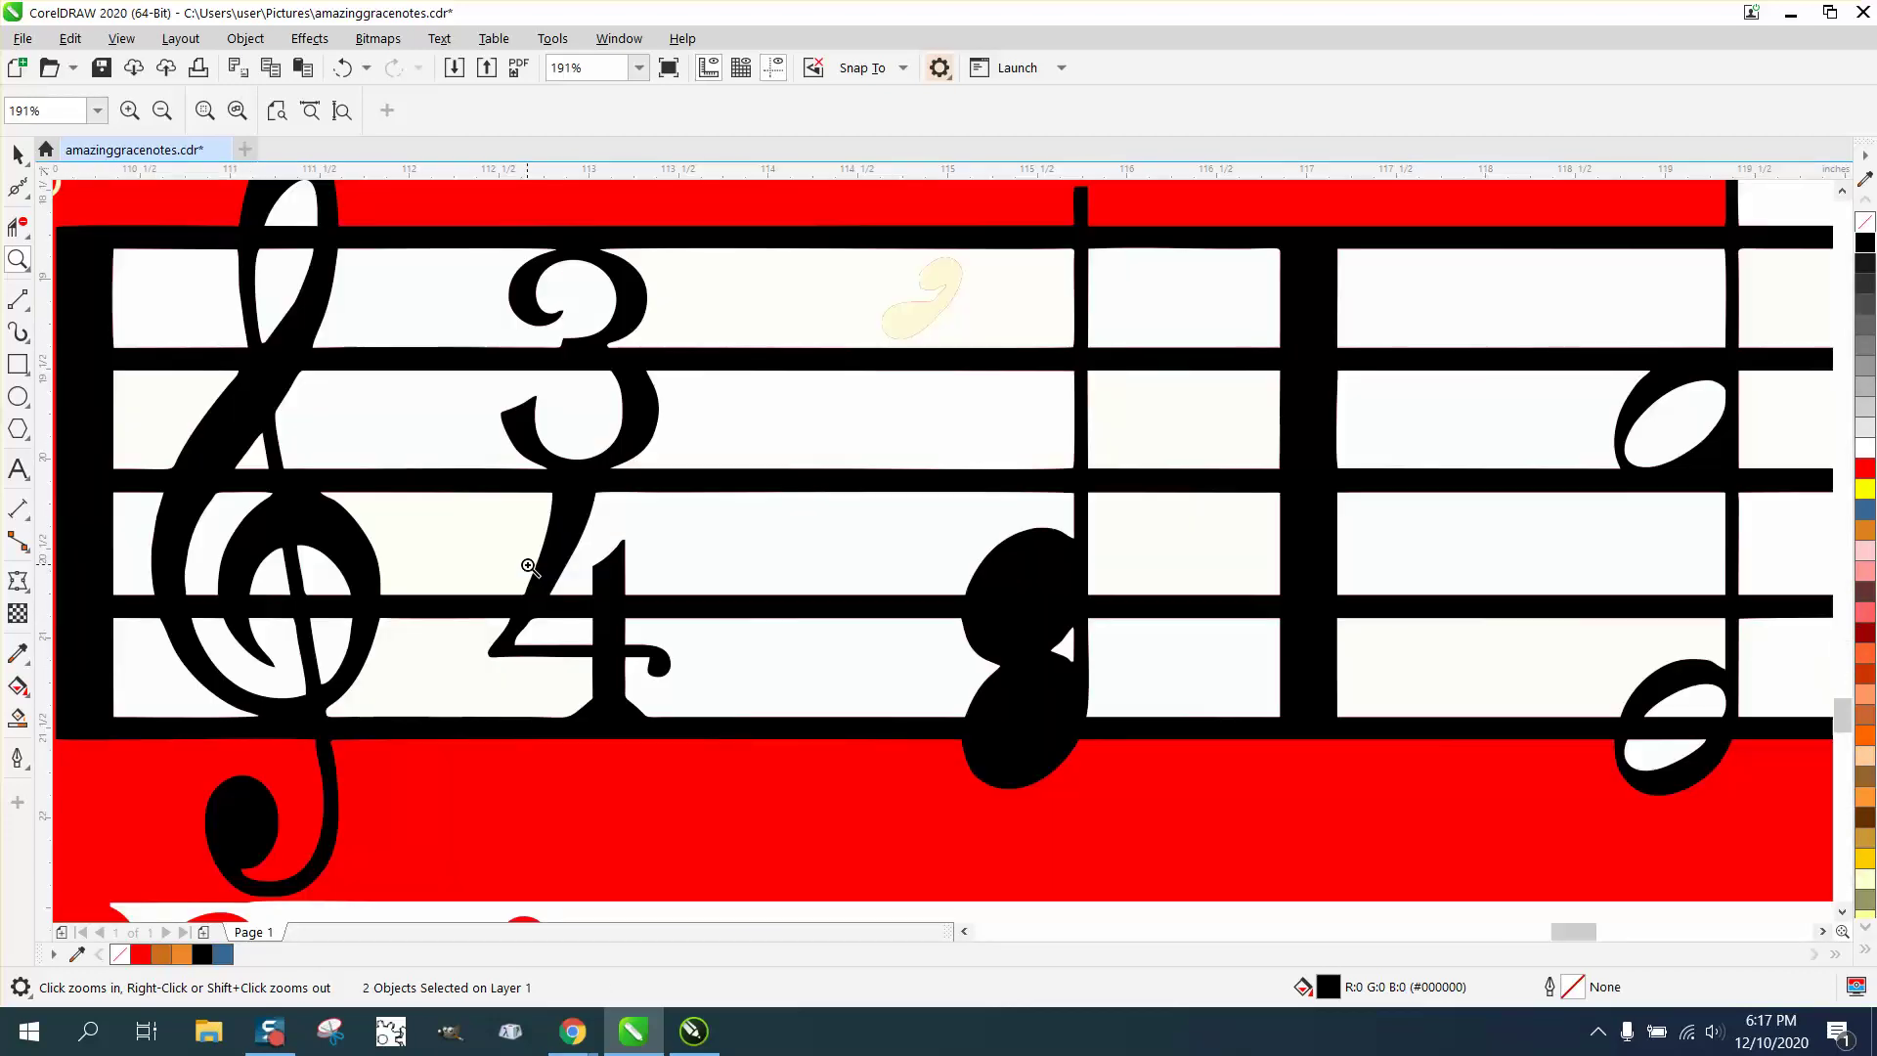
{"action": "scroll", "coordinate": [526, 566], "scroll_direction": "down", "scroll_amount": 2}
{"action": "scroll", "coordinate": [526, 566], "scroll_direction": "down", "scroll_amount": 1}
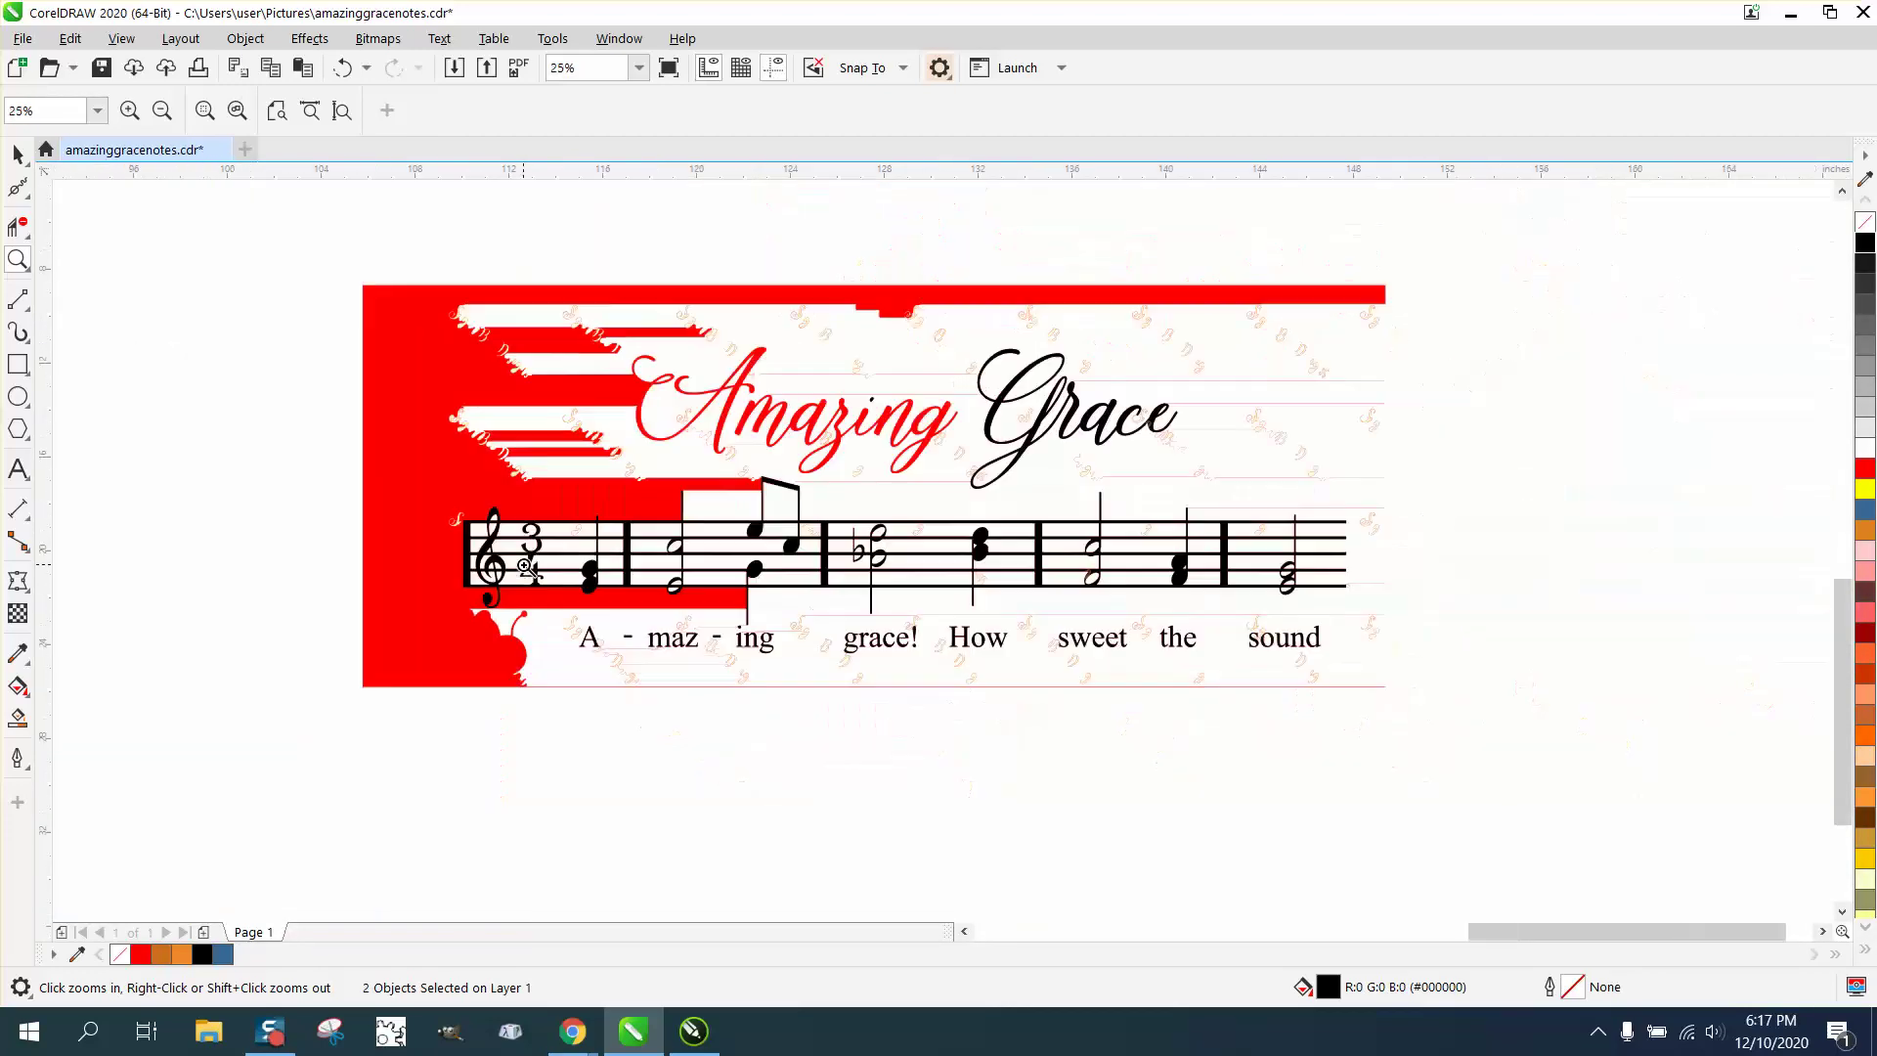